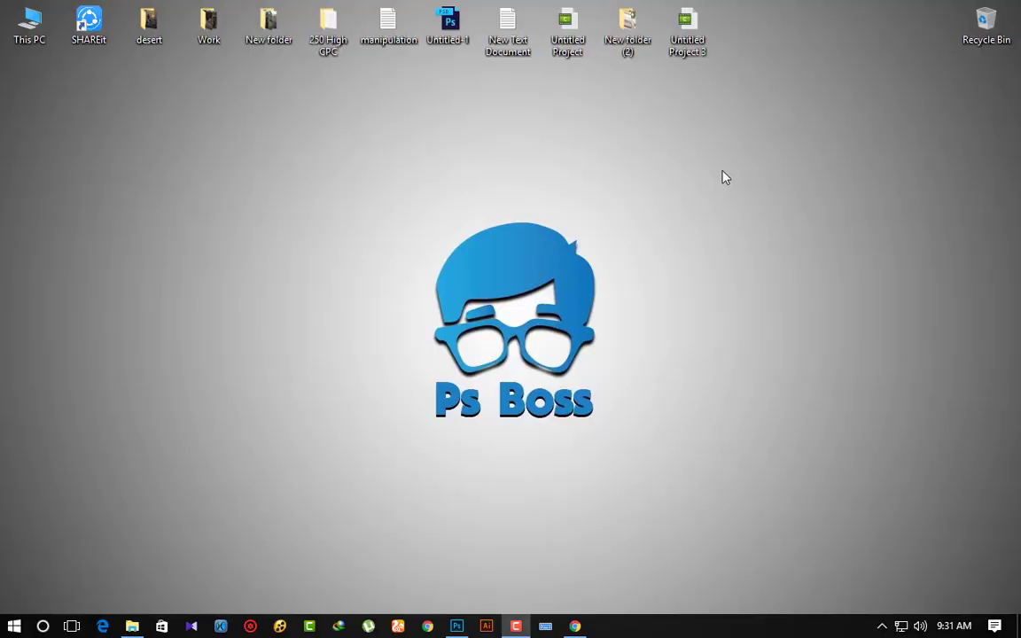
Refresh the desktop, open the Work\p31 source folder and drag the desert photo into Photoshop.
right_click(723, 175)
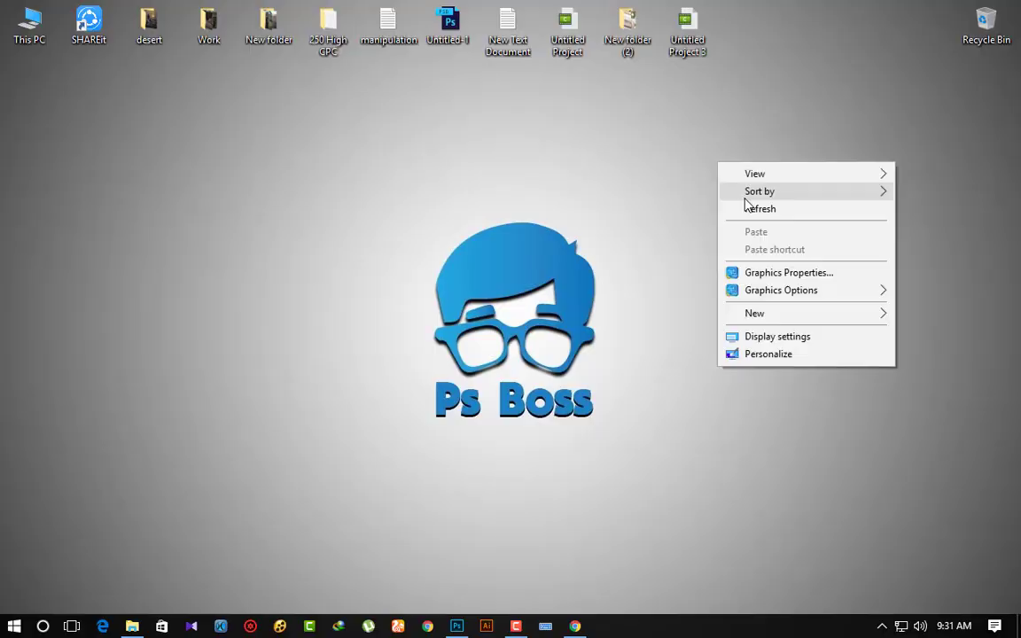
left_click(745, 205)
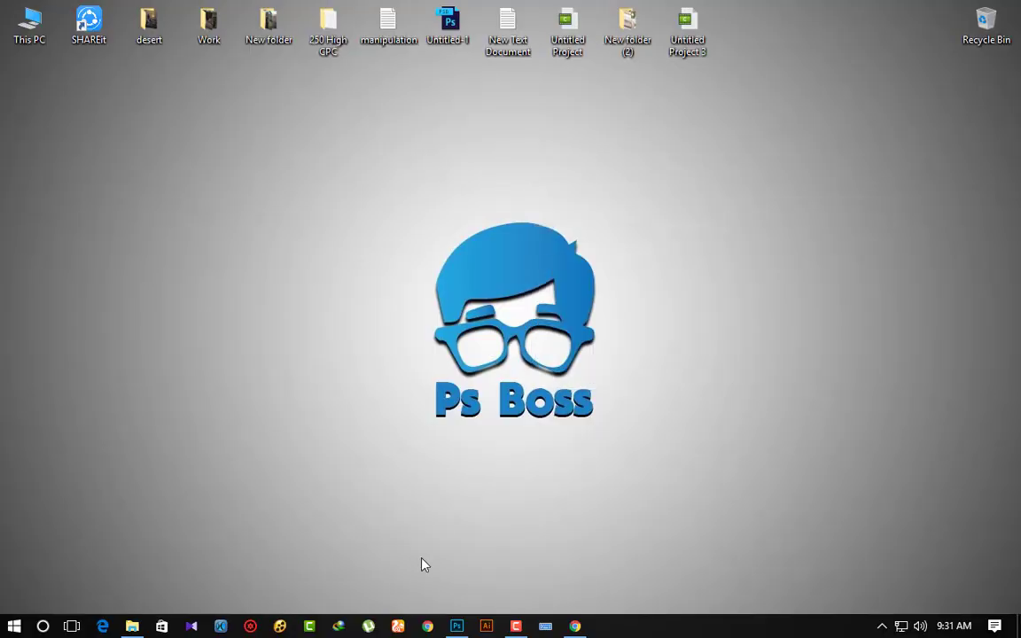
left_click(457, 626)
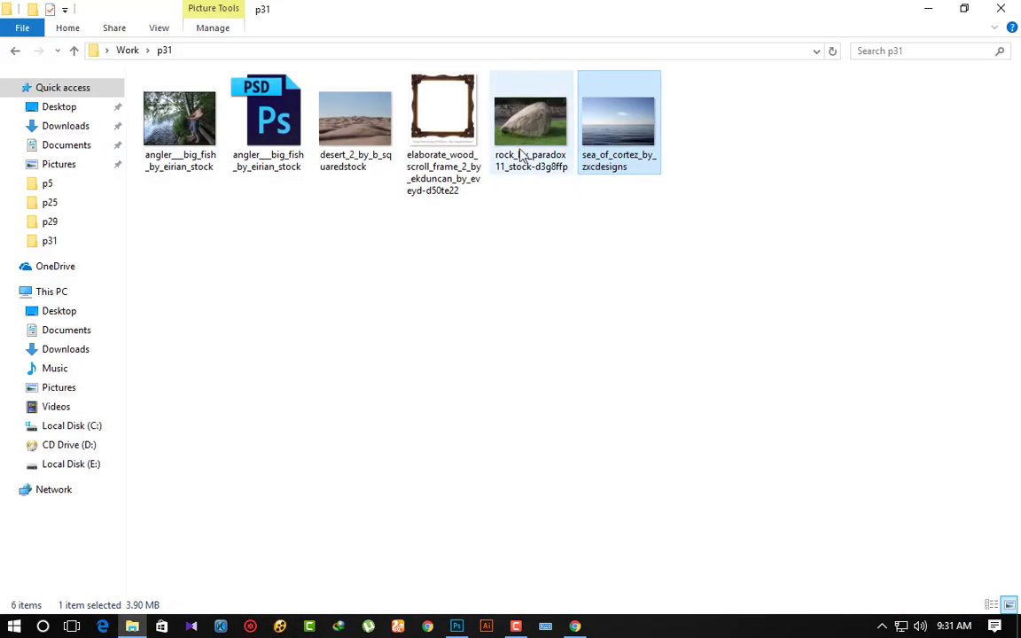
left_click_drag(379, 133, 453, 64)
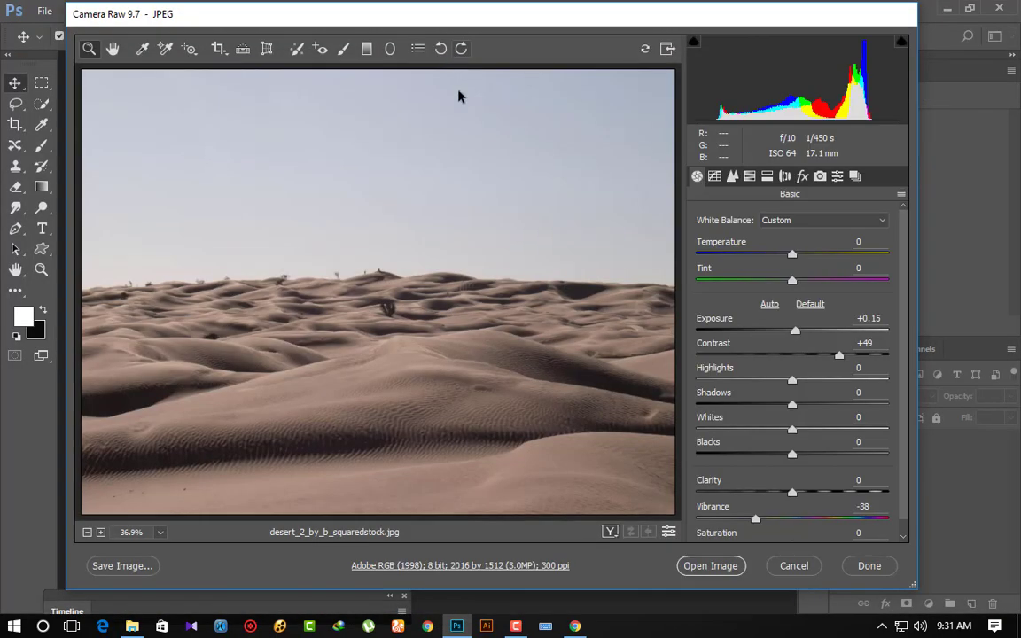
In Camera Raw, set the desert photo to Vibrance -55, Contrast +53 and Exposure 0, then open it.
left_click(739, 521)
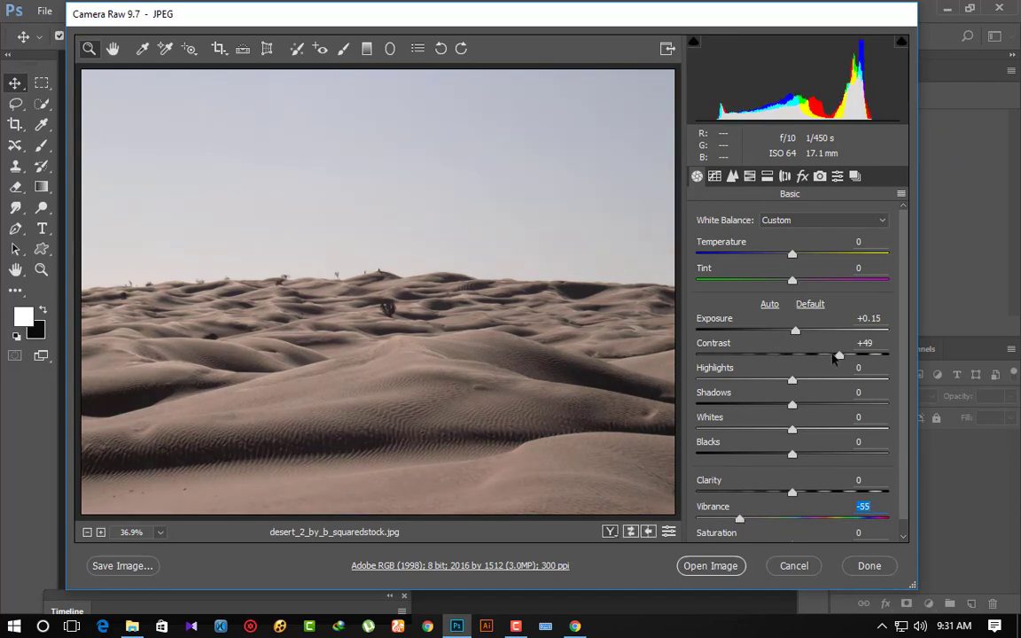
left_click_drag(839, 355, 843, 357)
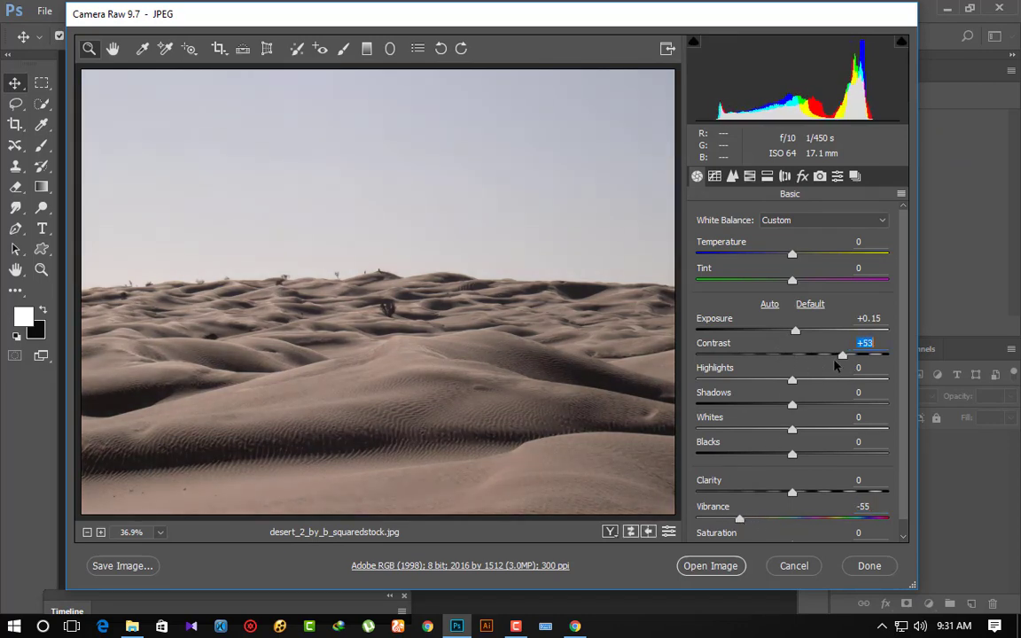
mouse_move(795, 331)
left_mouse_down()
mouse_move(780, 333)
mouse_move(792, 333)
left_mouse_up()
left_click(719, 572)
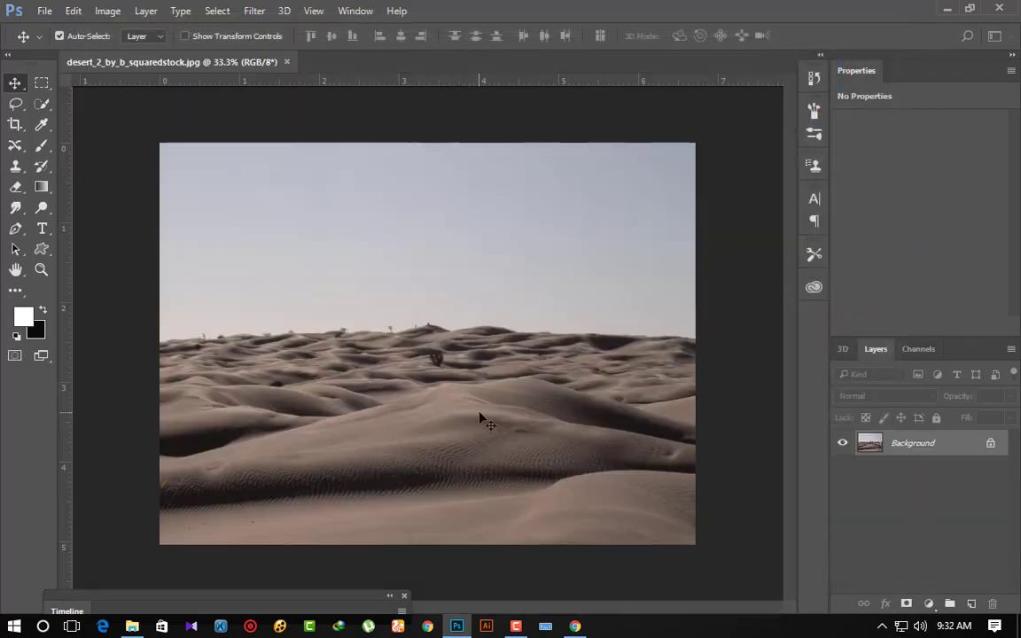
Crop the desert photo's left and right edges to 5.88 × 5.04 inches and fit it on screen.
left_click(15, 124)
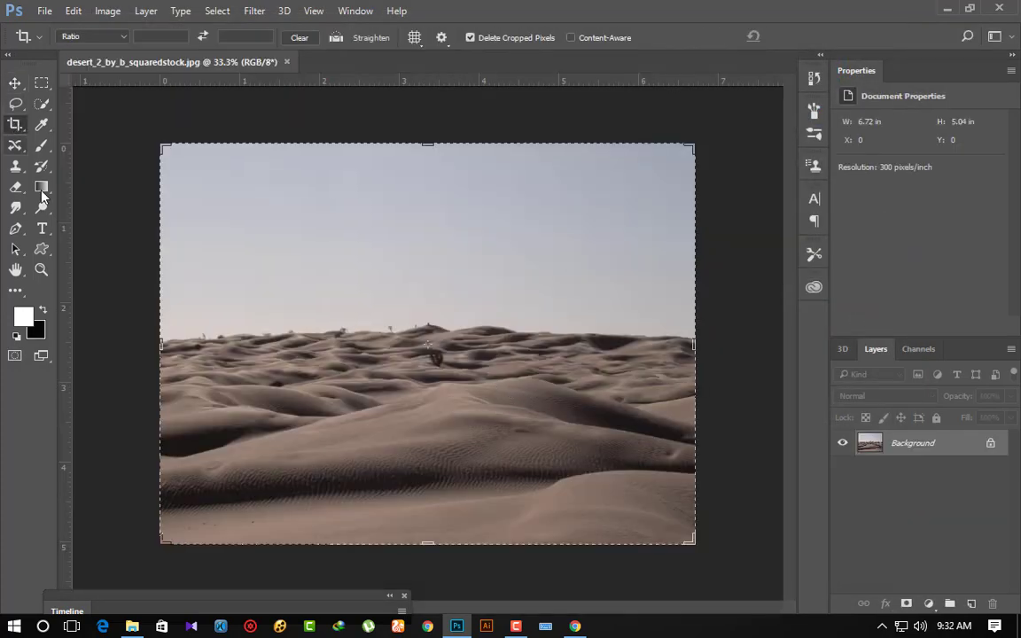
left_click_drag(154, 341, 201, 345)
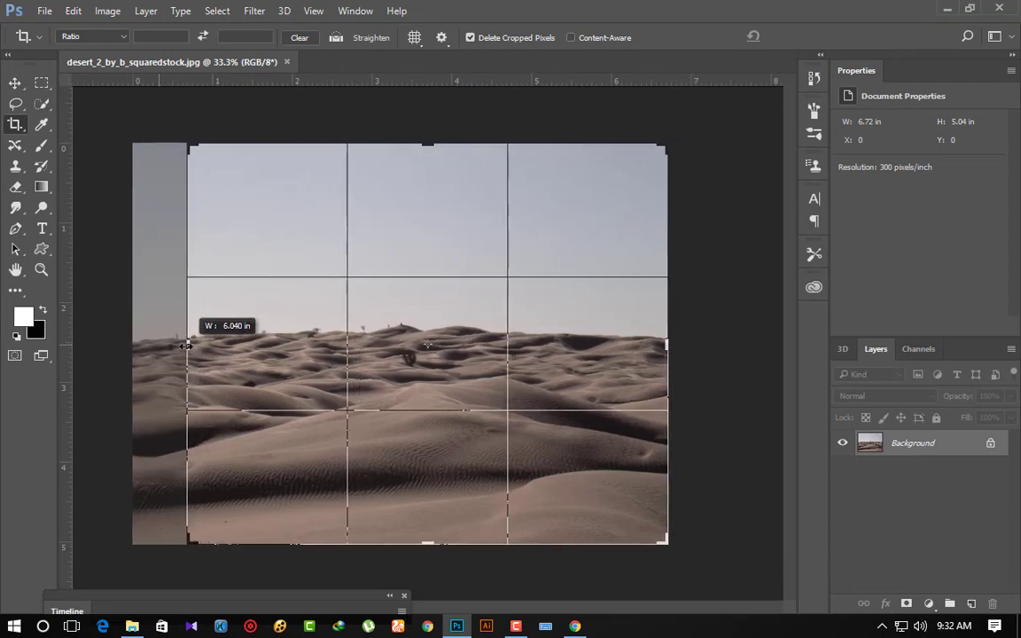
left_click_drag(201, 344, 187, 345)
left_click_drag(667, 351, 661, 347)
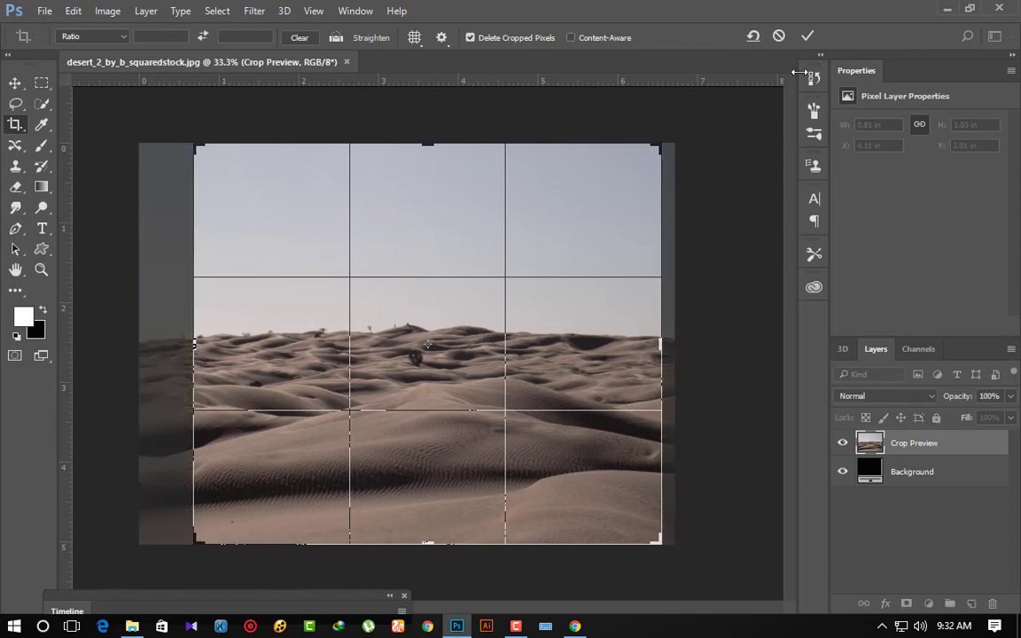
key("Return")
key("ctrl+0")
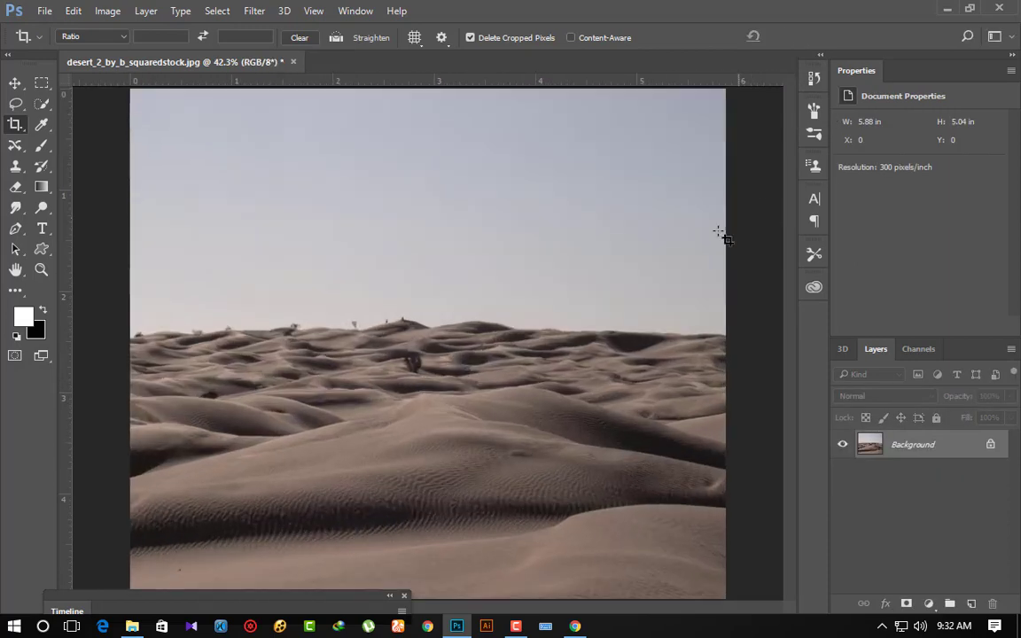
Place the ornate frame image onto the desert canvas, shrunk around its centre.
left_click(133, 629)
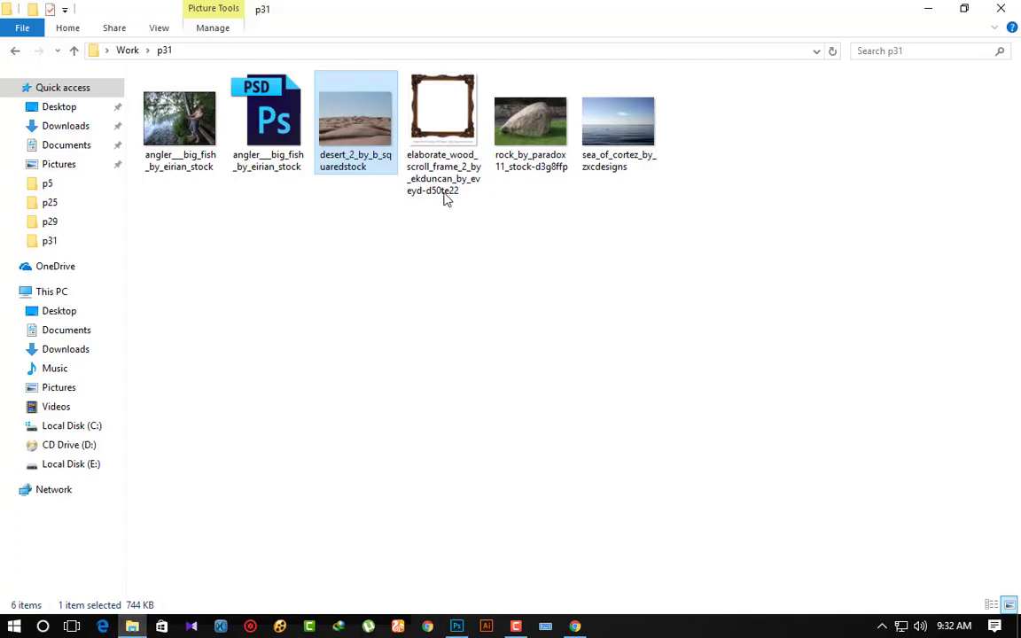
left_click_drag(444, 197, 446, 368)
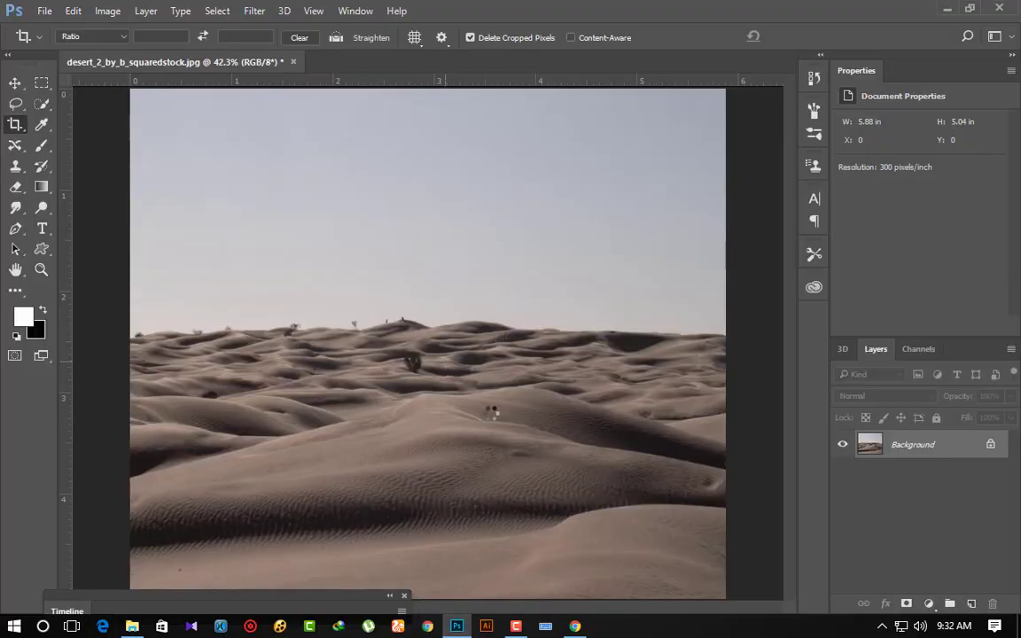
left_click_drag(492, 410, 577, 431)
left_click_drag(668, 607, 583, 510)
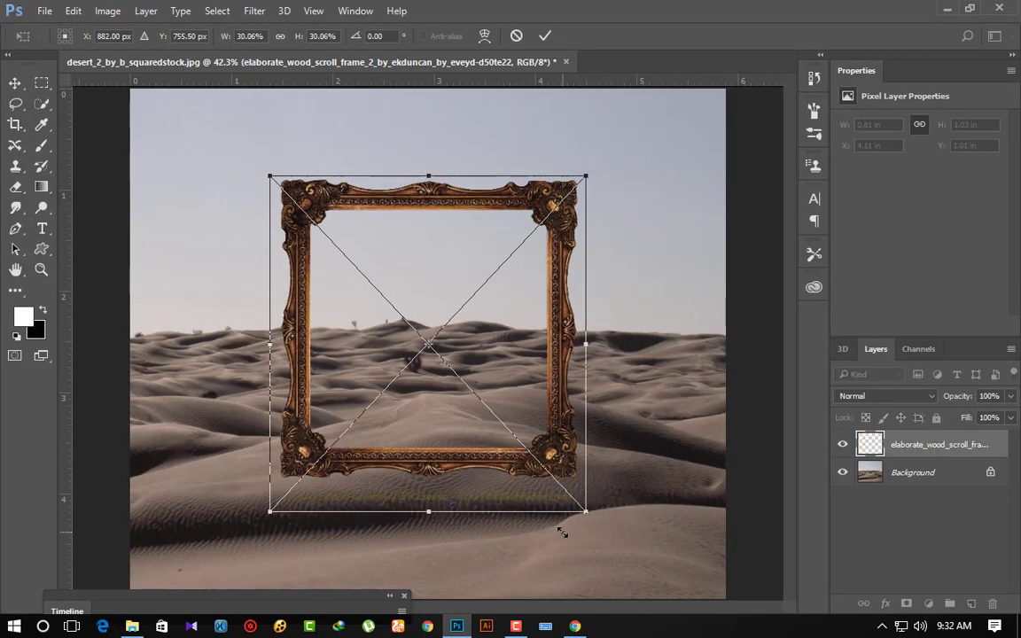
left_click(15, 124)
Rasterize the frame layer after the smart-object warning, and clear the selection.
left_click(41, 83)
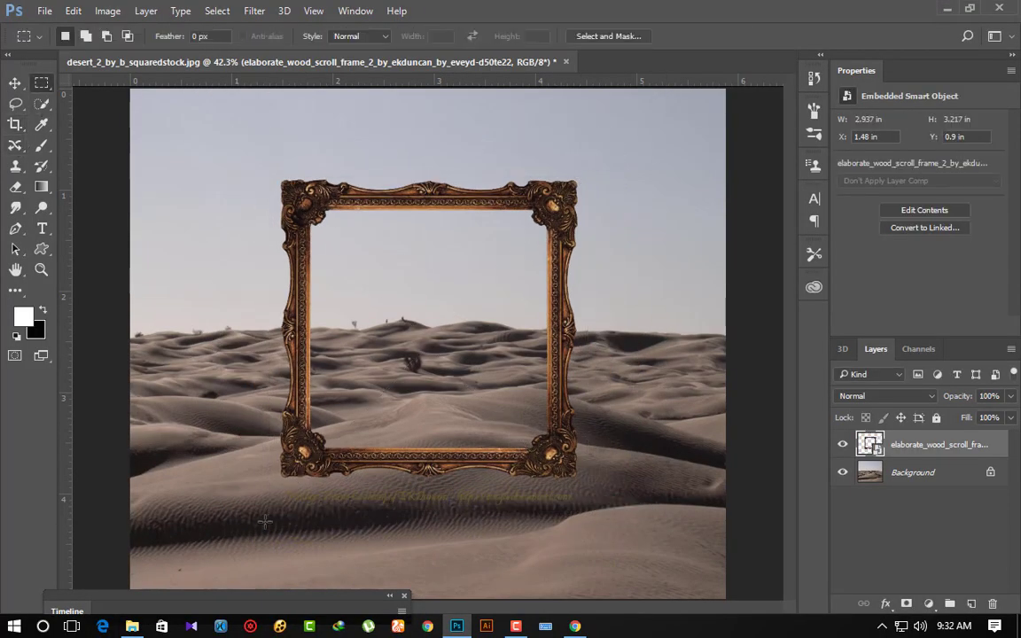
left_click_drag(250, 485, 645, 538)
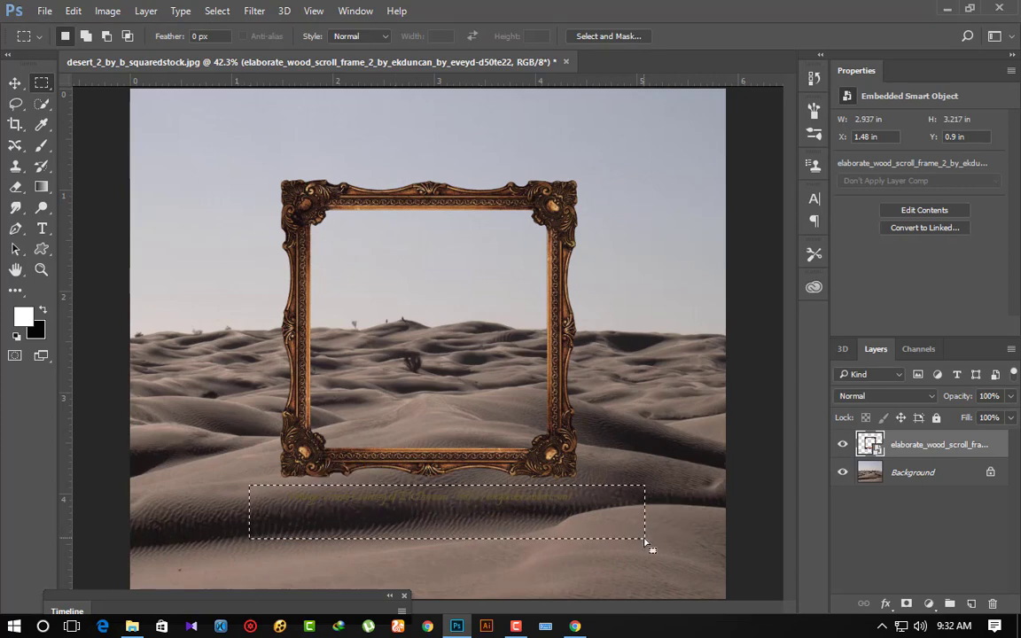
key("Delete")
left_click(498, 248)
right_click(944, 445)
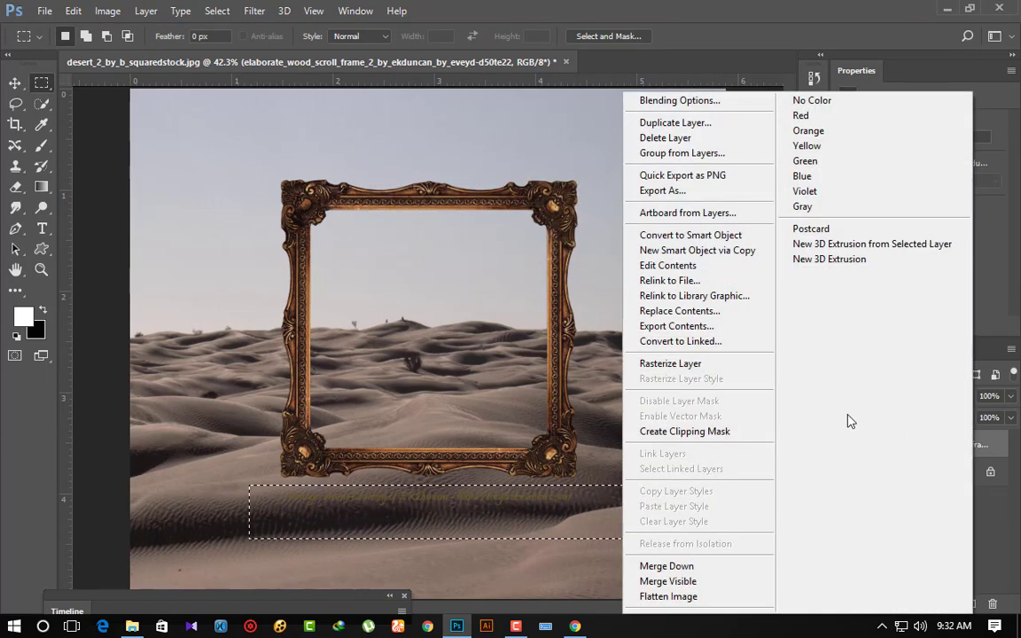
left_click(696, 366)
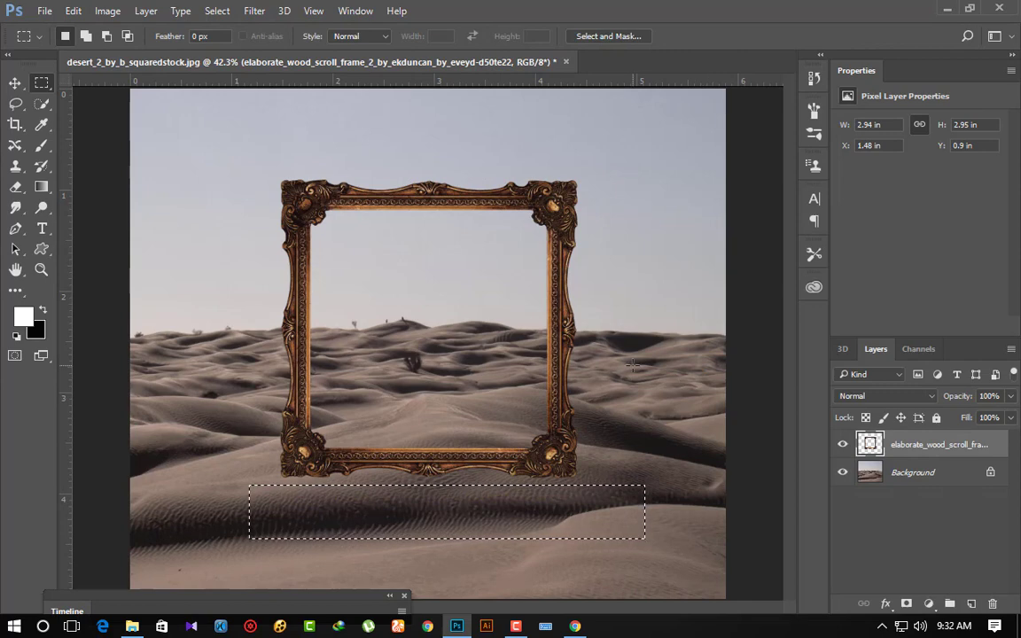
key("ctrl+d")
Transform the frame narrower and taller, move it left and down, and tilt it about -9.2°.
key("ctrl+t")
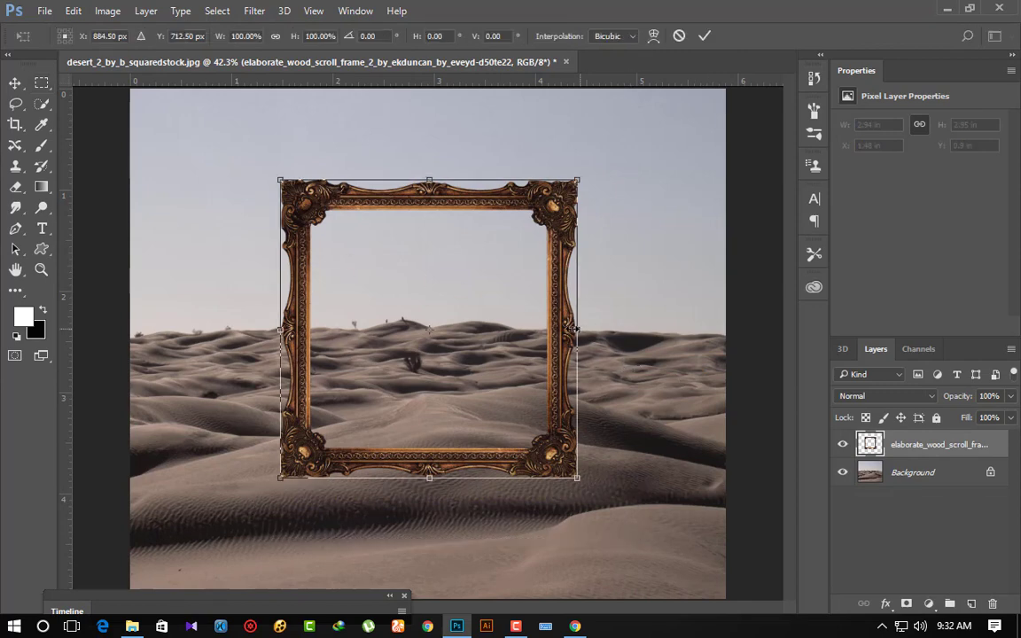
left_click_drag(577, 330, 547, 302)
left_click_drag(414, 179, 414, 129)
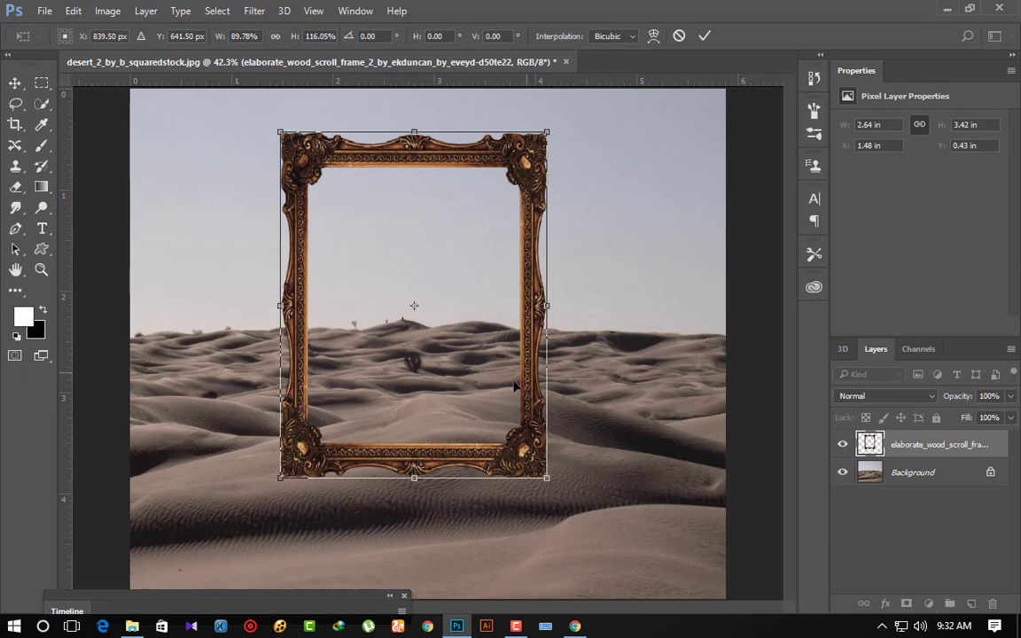
left_click_drag(514, 387, 445, 409)
left_click_drag(478, 508, 450, 469)
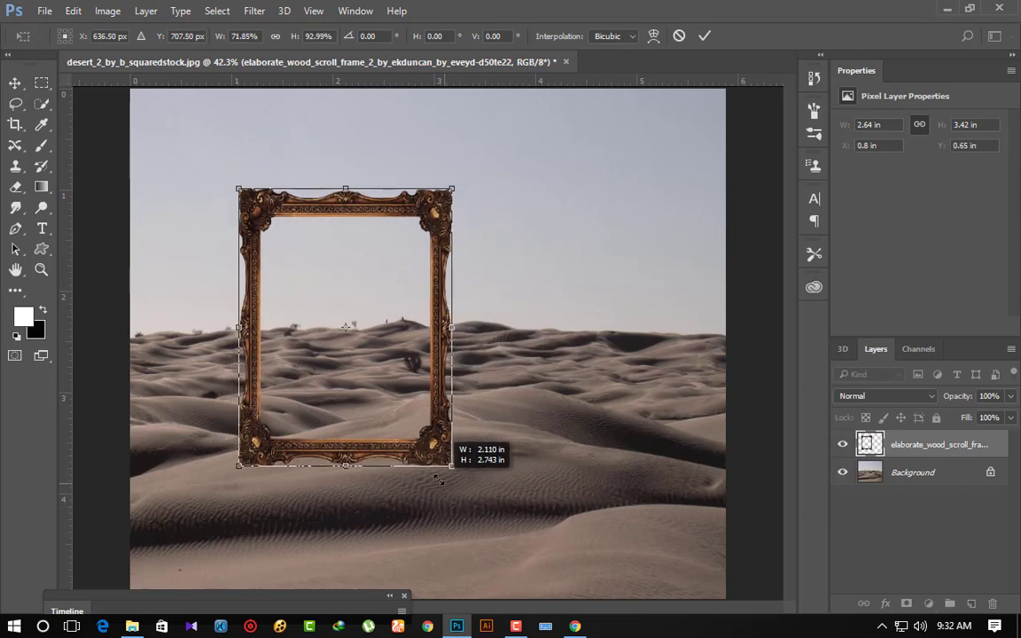
left_click_drag(518, 199, 489, 177)
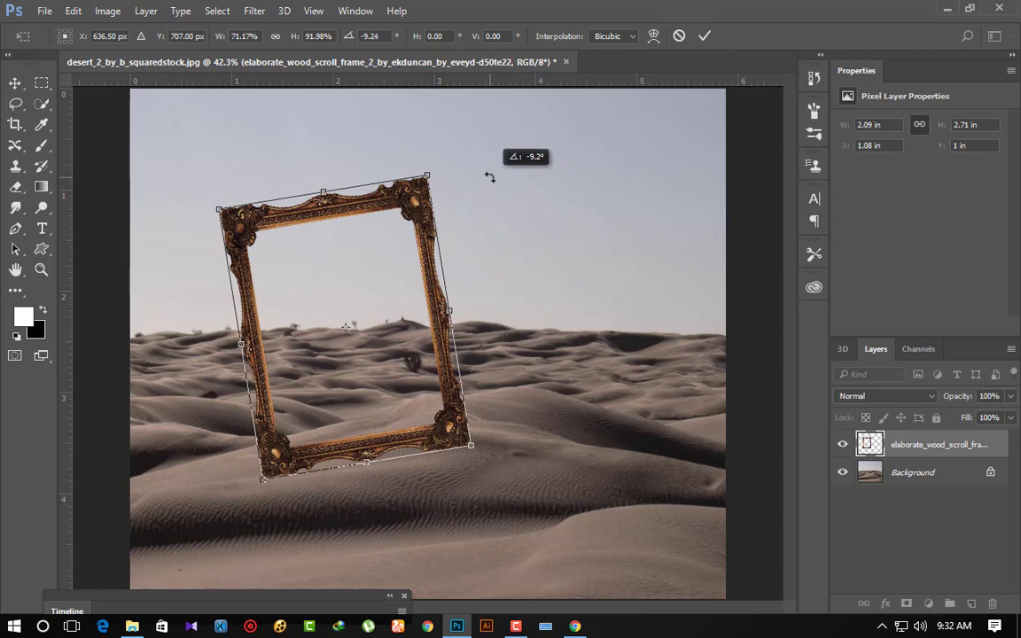
left_click_drag(489, 176, 488, 177)
key("Return")
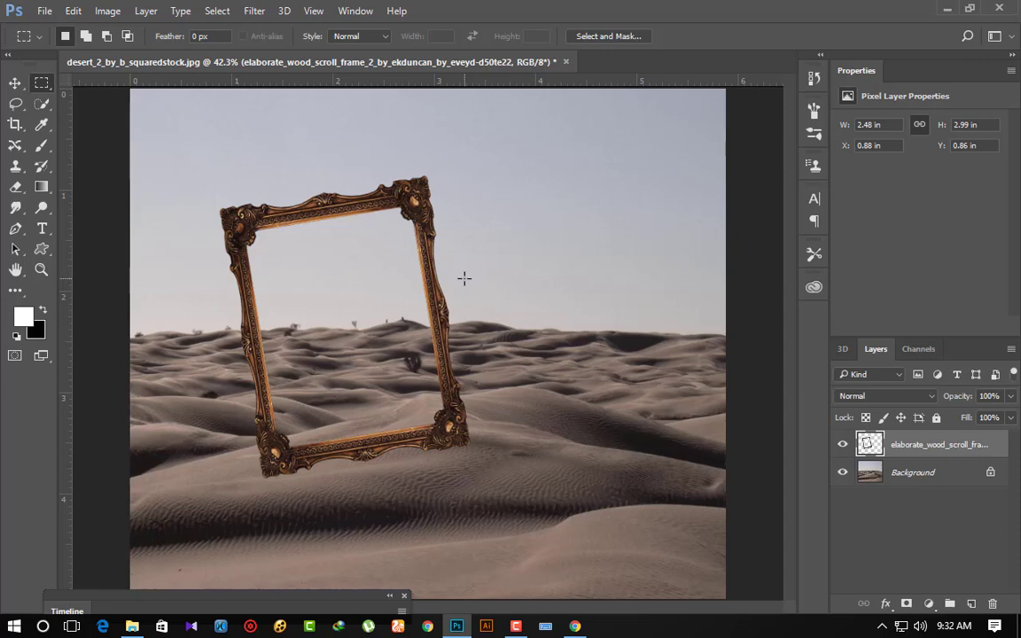
Place the sea_of_cortez photo into the document with Vibrance lowered to -40.
left_click(131, 626)
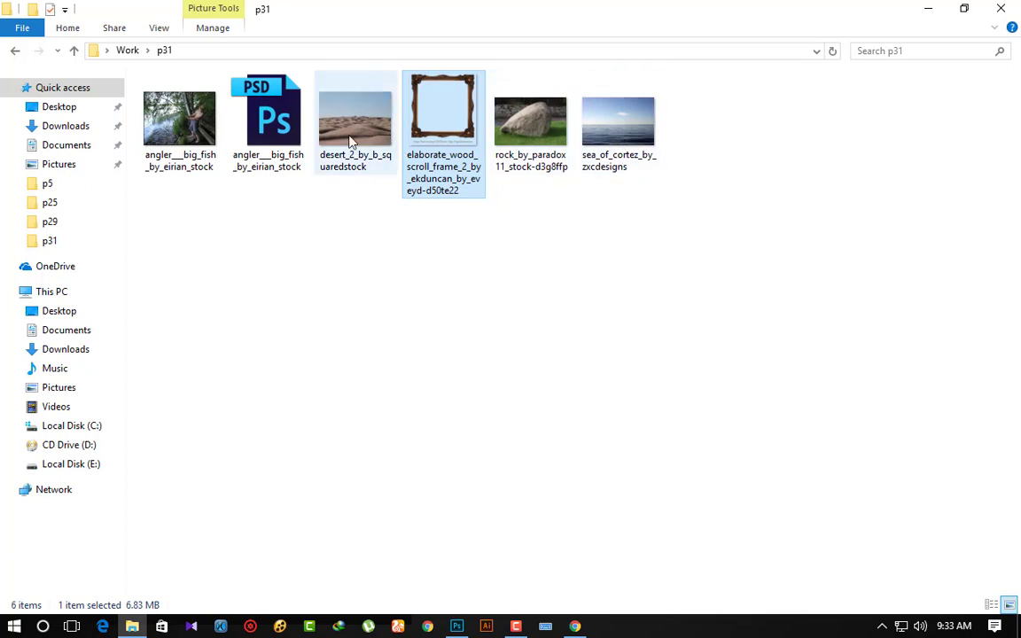
left_click(623, 133)
mouse_move(623, 133)
left_mouse_down()
mouse_move(389, 406)
mouse_move(387, 397)
left_mouse_up()
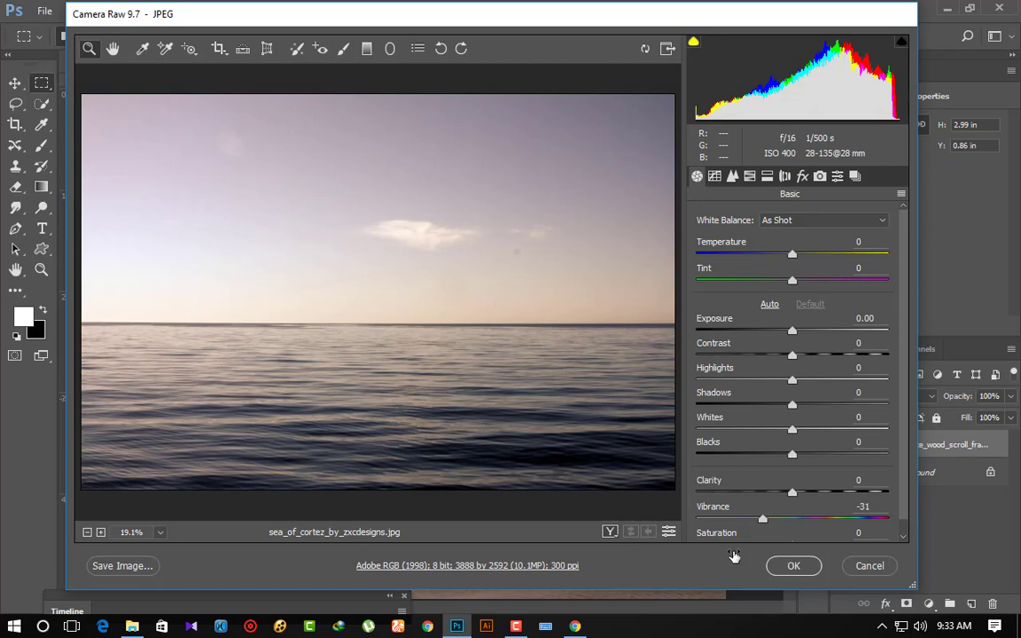
left_click_drag(763, 520, 745, 521)
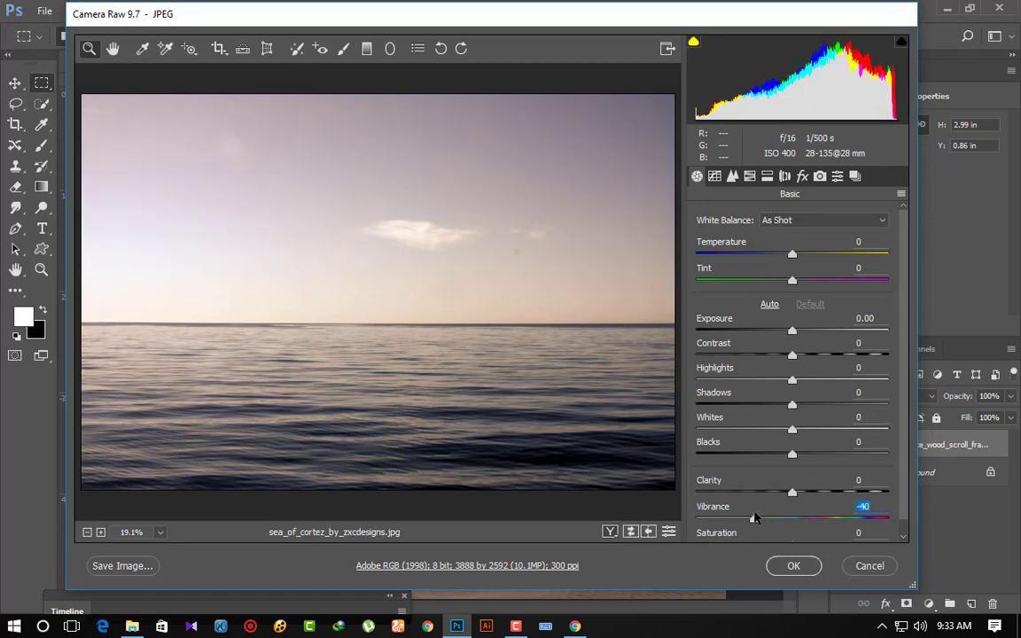
left_click(794, 565)
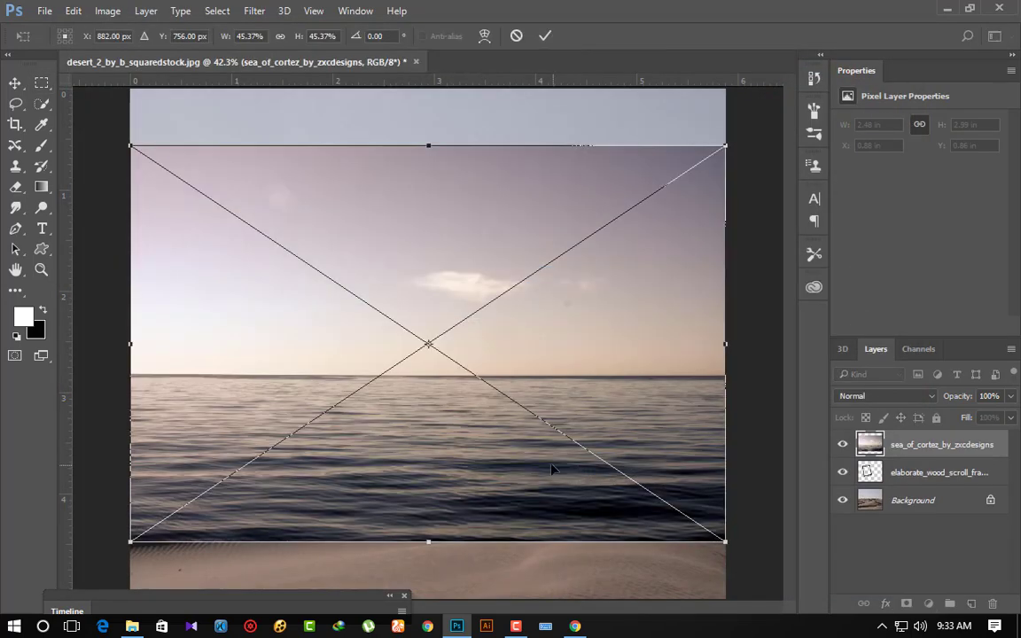
Scale the sea image to about 33% and centre it over the dunes.
mouse_move(712, 541)
left_mouse_down()
mouse_move(587, 531)
mouse_move(617, 536)
left_mouse_up()
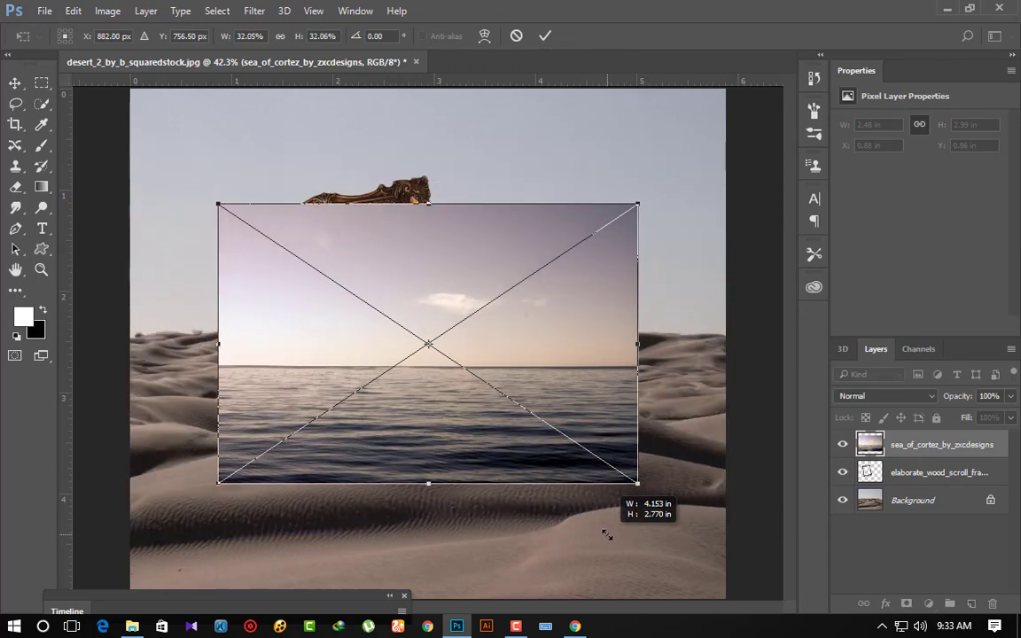
left_click_drag(577, 395, 588, 396)
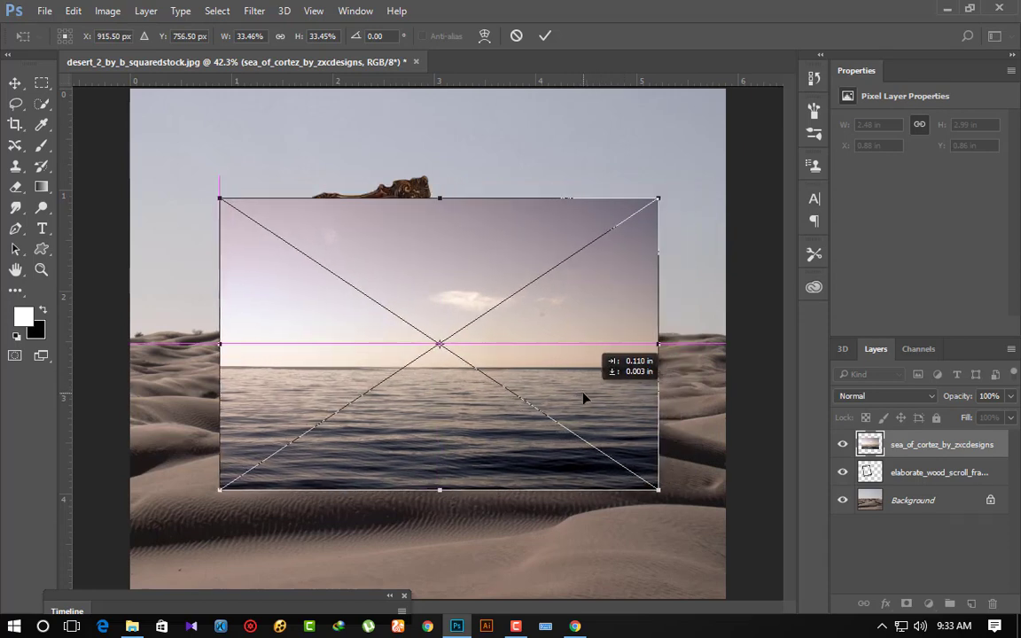
left_click_drag(440, 490, 440, 506)
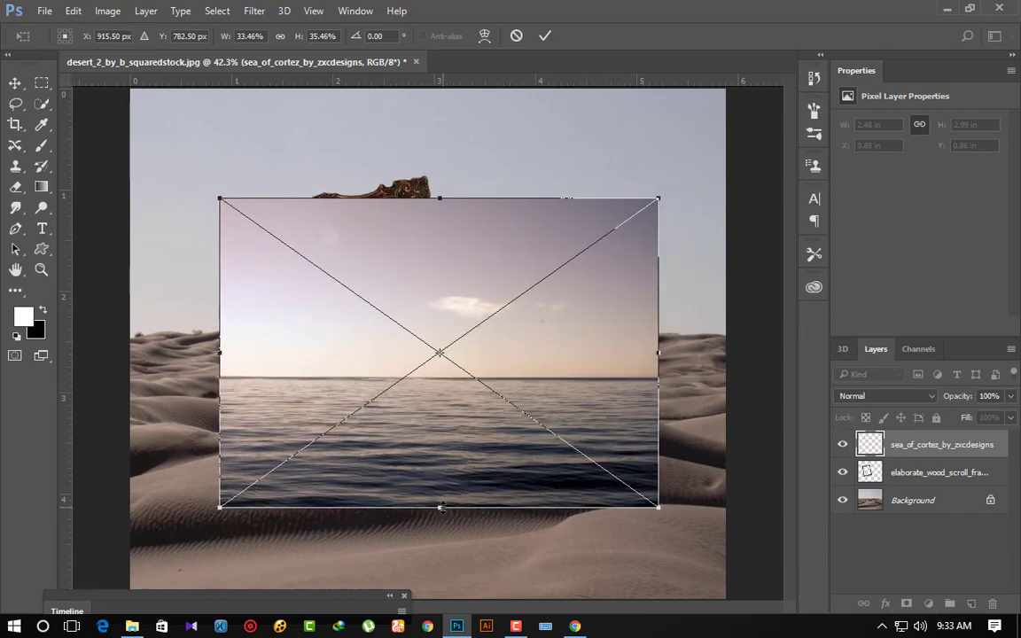
key("Return")
Load the frame's outline as a selection and rasterize the sea layer for erasing.
left_click(870, 473, "ctrl")
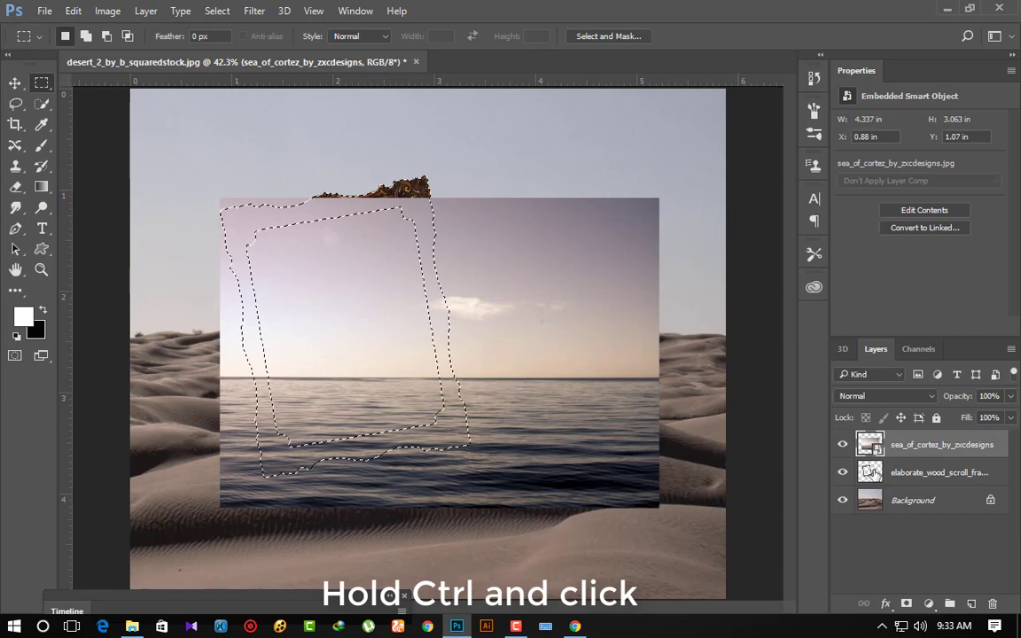
left_click(29, 191)
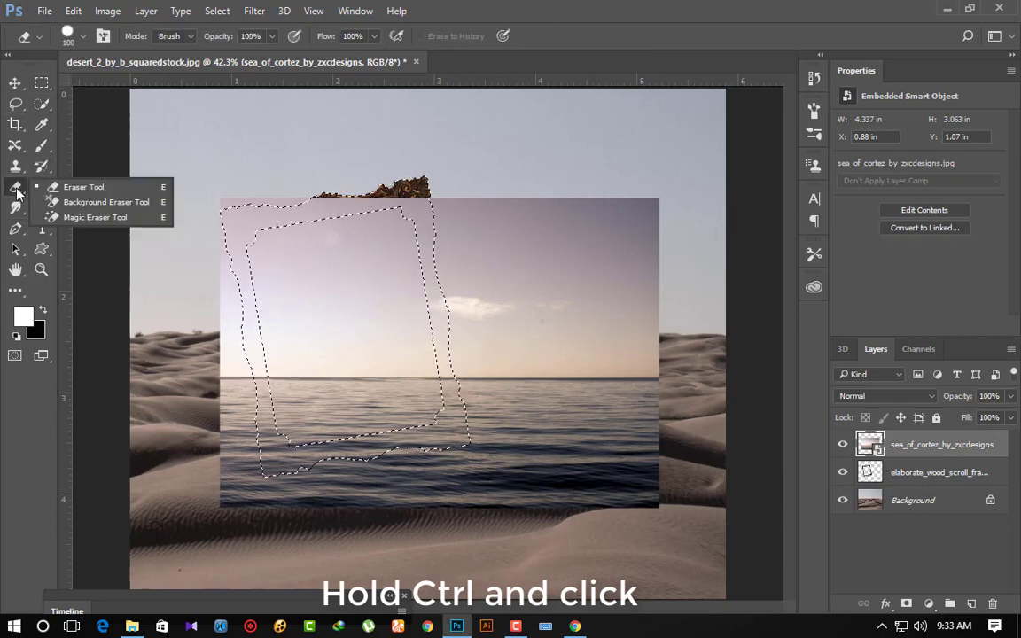
right_click(975, 446)
left_click(667, 363)
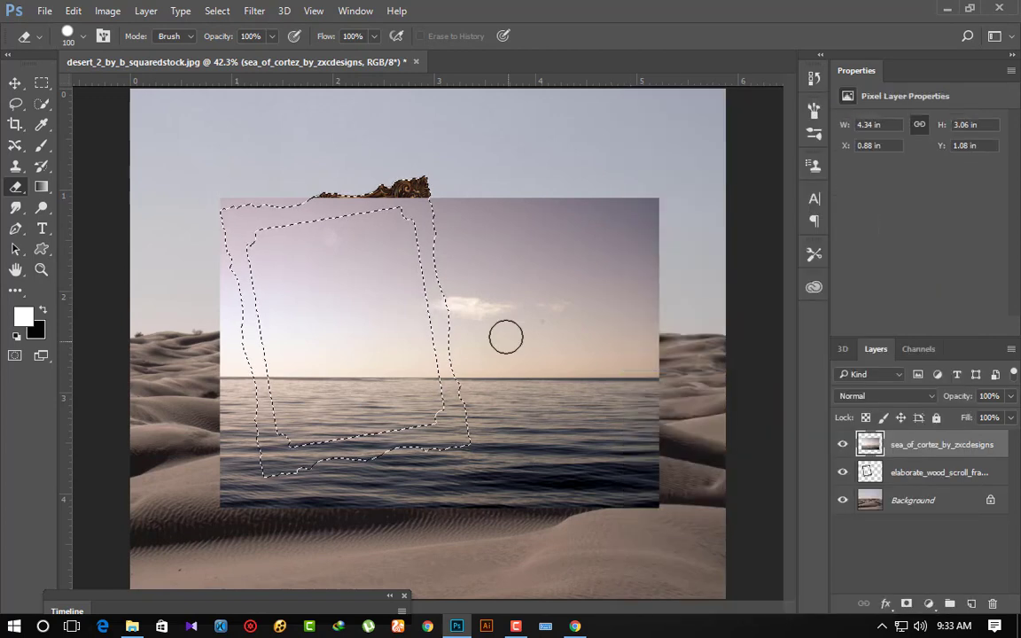
Erase the sea within the frame selection to reveal the frame's edges, then deselect.
left_click_drag(413, 206, 329, 193)
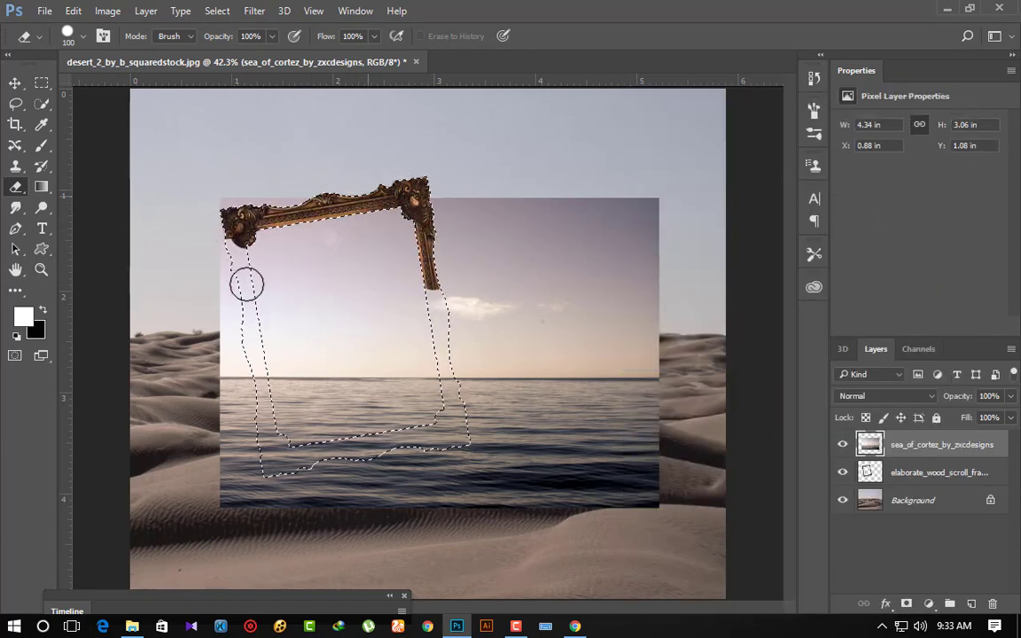
left_click_drag(246, 283, 419, 459)
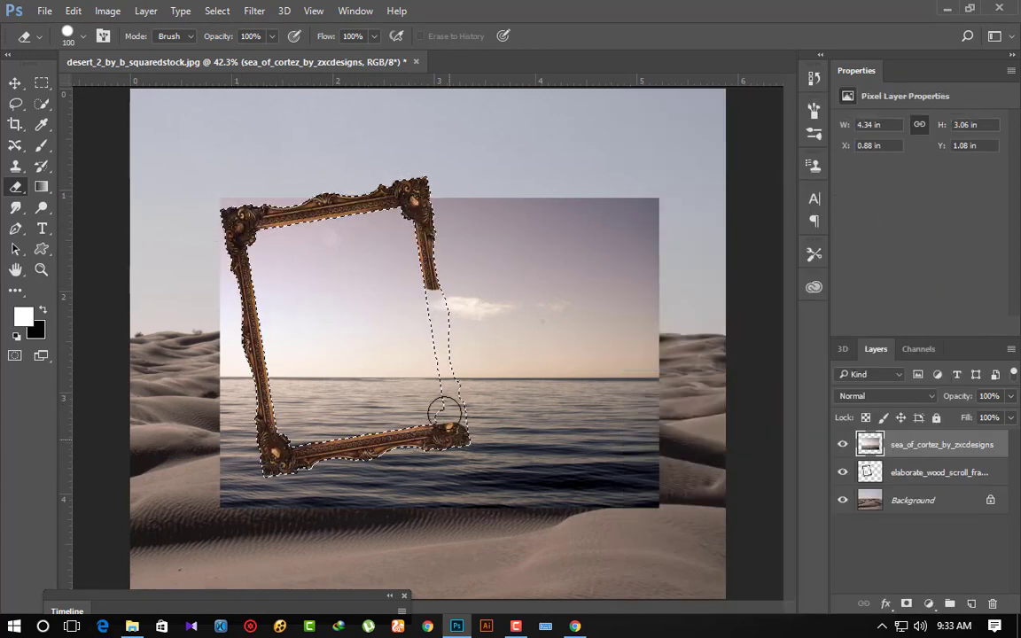
left_click_drag(444, 411, 435, 323)
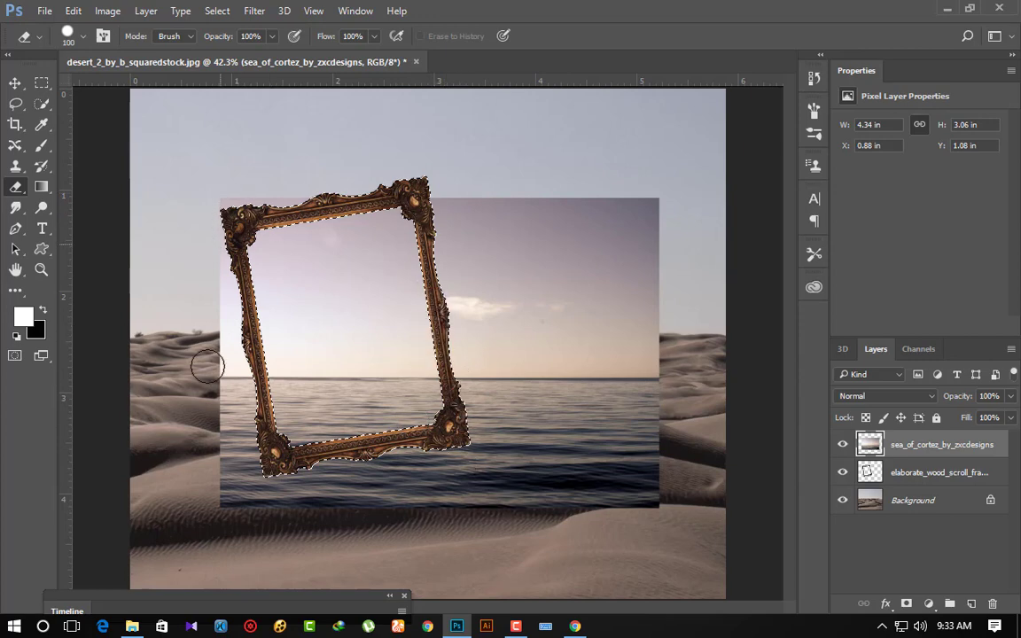
key("ctrl+d")
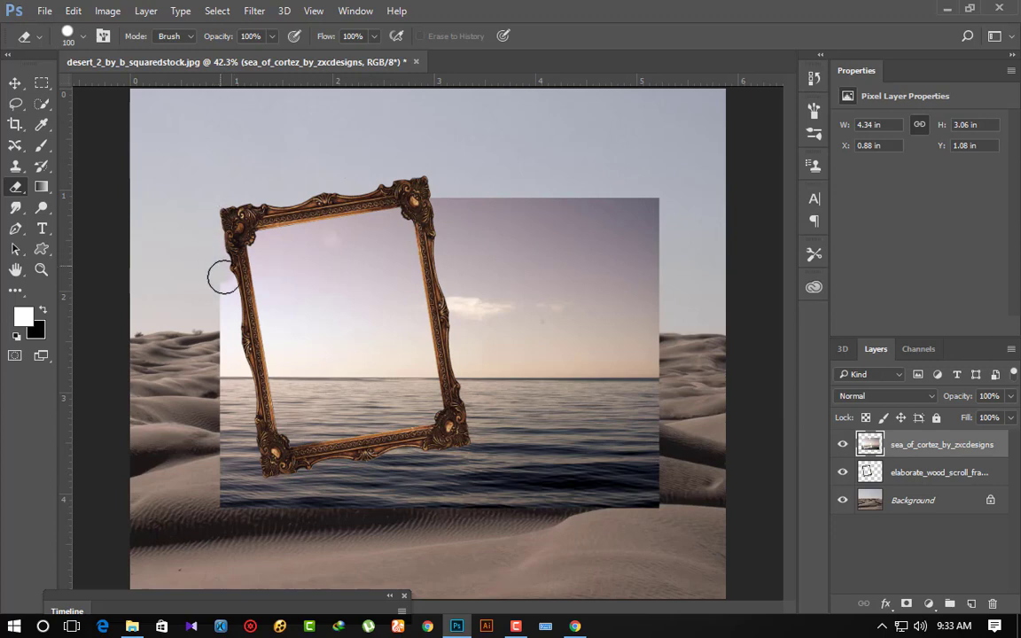
Erase the sea along the frame's left edge and the strip below it.
left_click_drag(222, 277, 231, 331)
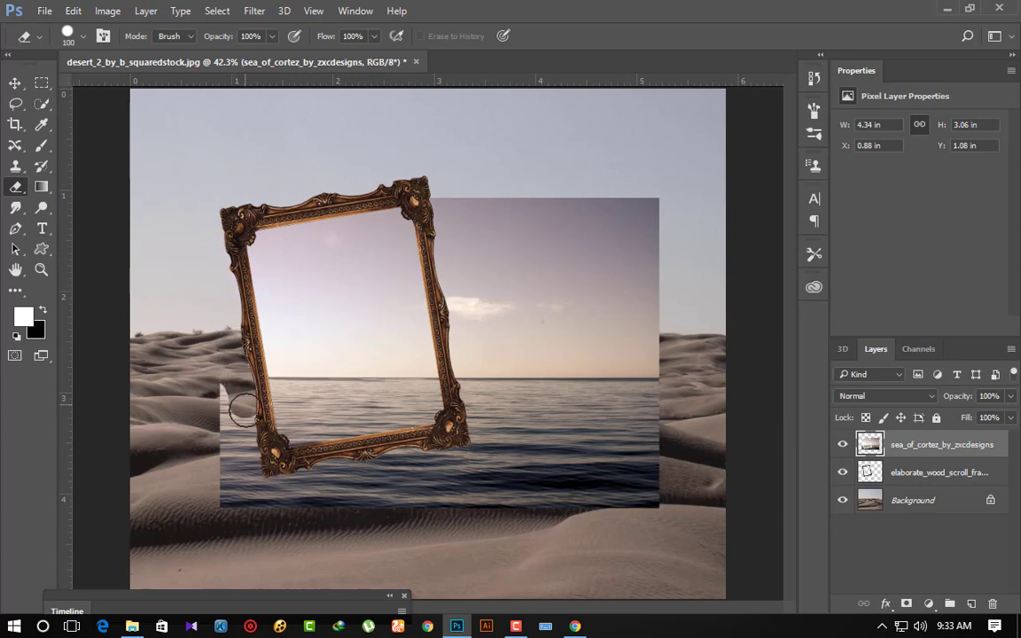
left_click_drag(241, 445, 211, 307)
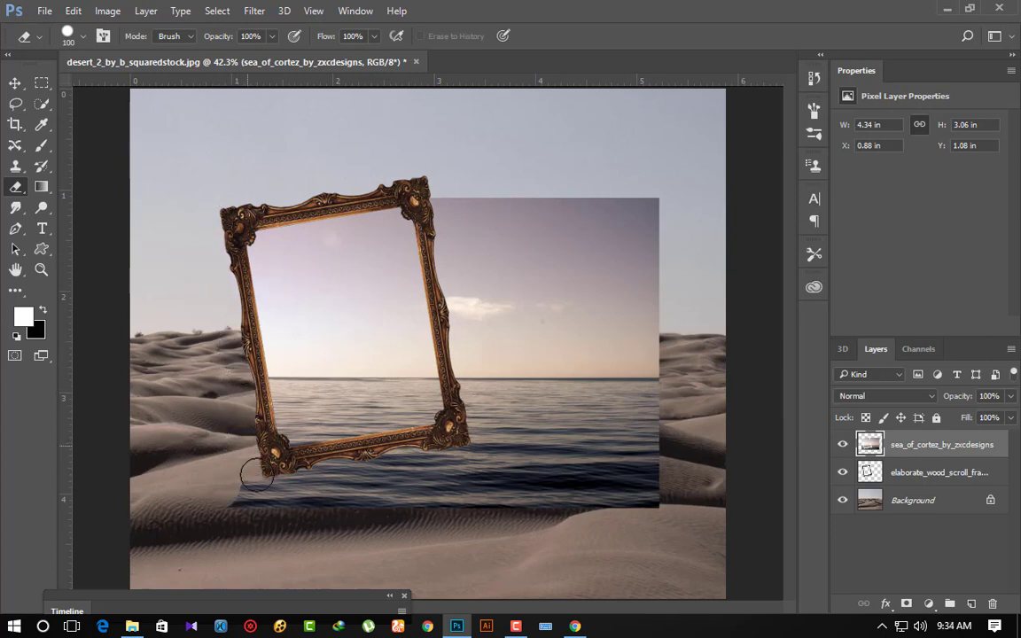
mouse_move(305, 478)
left_mouse_down()
mouse_move(456, 455)
mouse_move(410, 491)
mouse_move(538, 503)
left_mouse_up()
left_click_drag(636, 503, 460, 474)
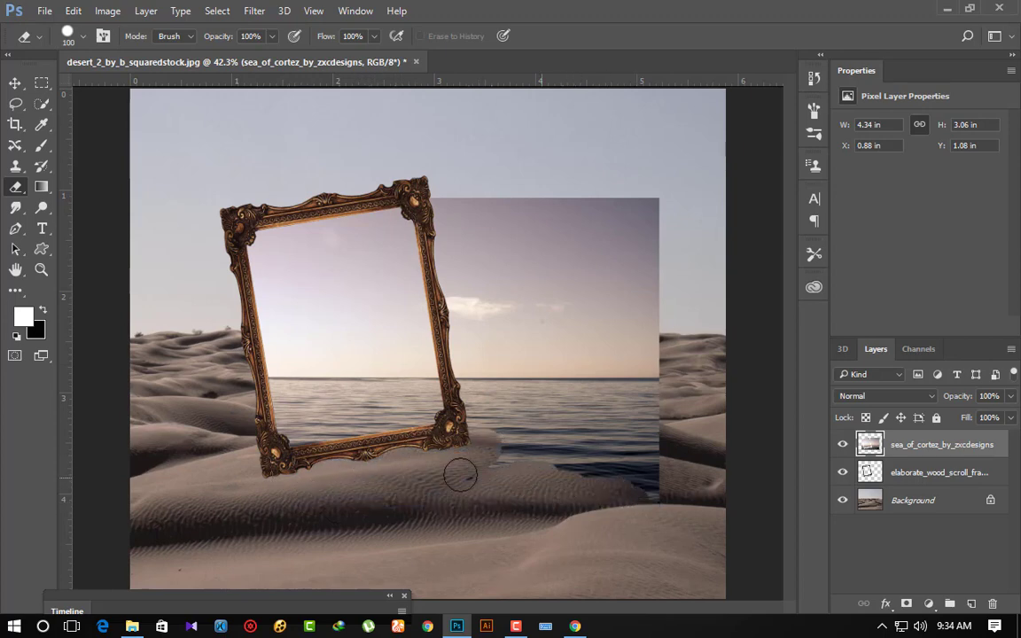
left_click_drag(481, 428, 462, 358)
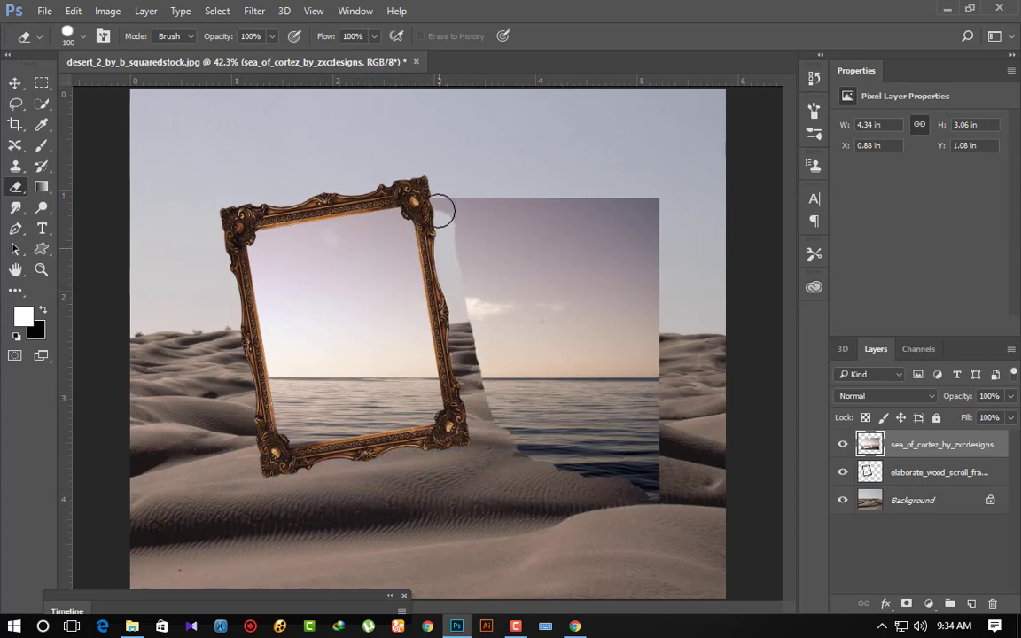
Erase the remaining sea above and right of the frame over the dunes.
mouse_move(441, 210)
left_mouse_down()
mouse_move(486, 200)
mouse_move(659, 367)
mouse_move(494, 235)
mouse_move(607, 221)
mouse_move(463, 242)
mouse_move(599, 251)
mouse_move(460, 310)
mouse_move(540, 366)
mouse_move(558, 320)
mouse_move(567, 329)
left_mouse_up()
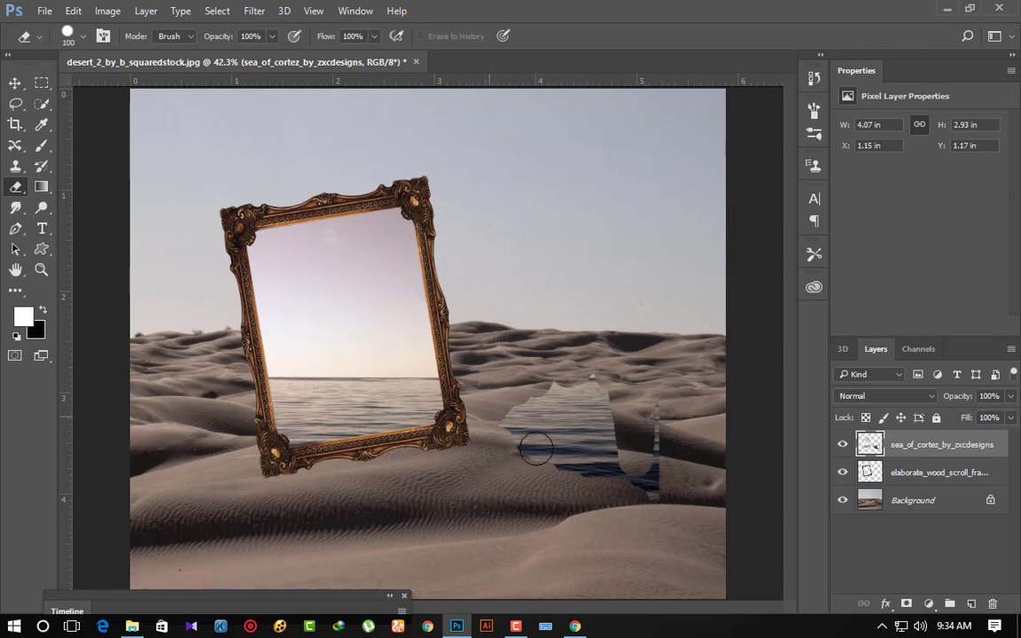
mouse_move(535, 450)
left_mouse_down()
mouse_move(536, 410)
mouse_move(607, 386)
left_mouse_up()
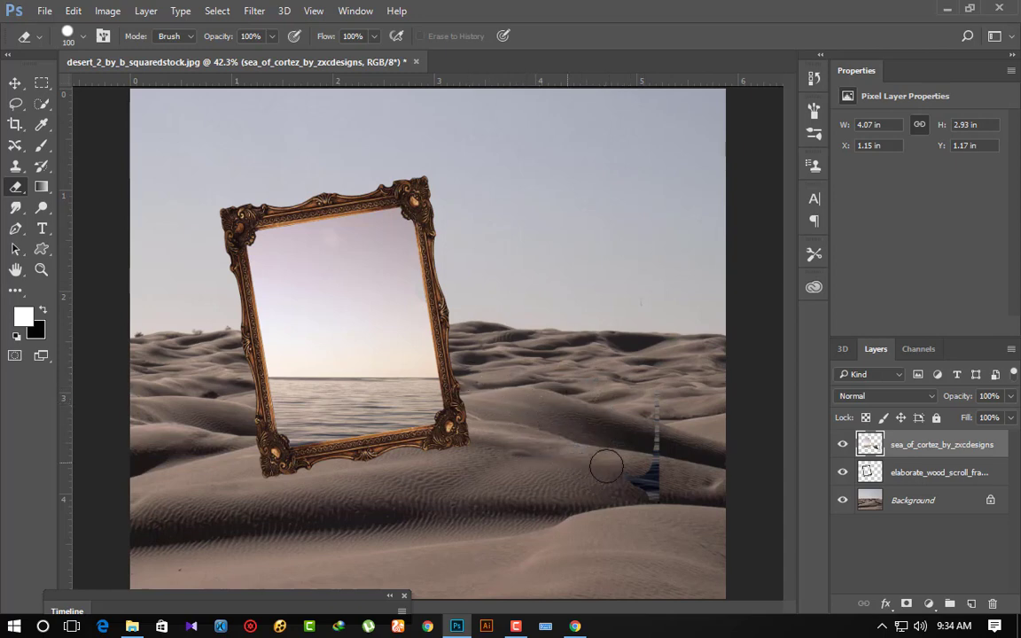
mouse_move(638, 406)
left_mouse_down()
mouse_move(638, 490)
mouse_move(558, 307)
mouse_move(594, 345)
left_mouse_up()
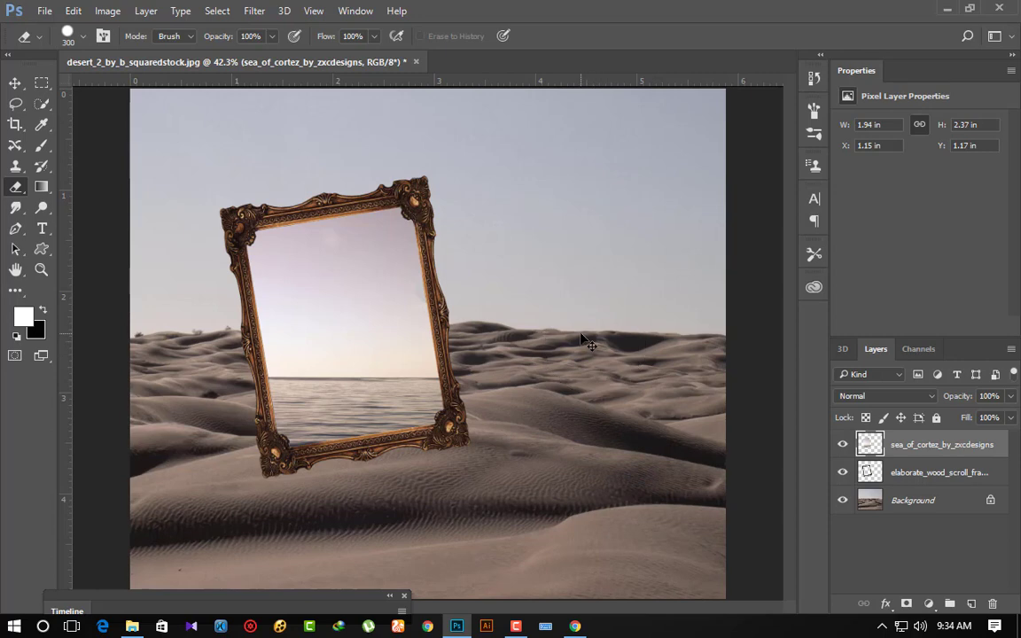
left_click(12, 83)
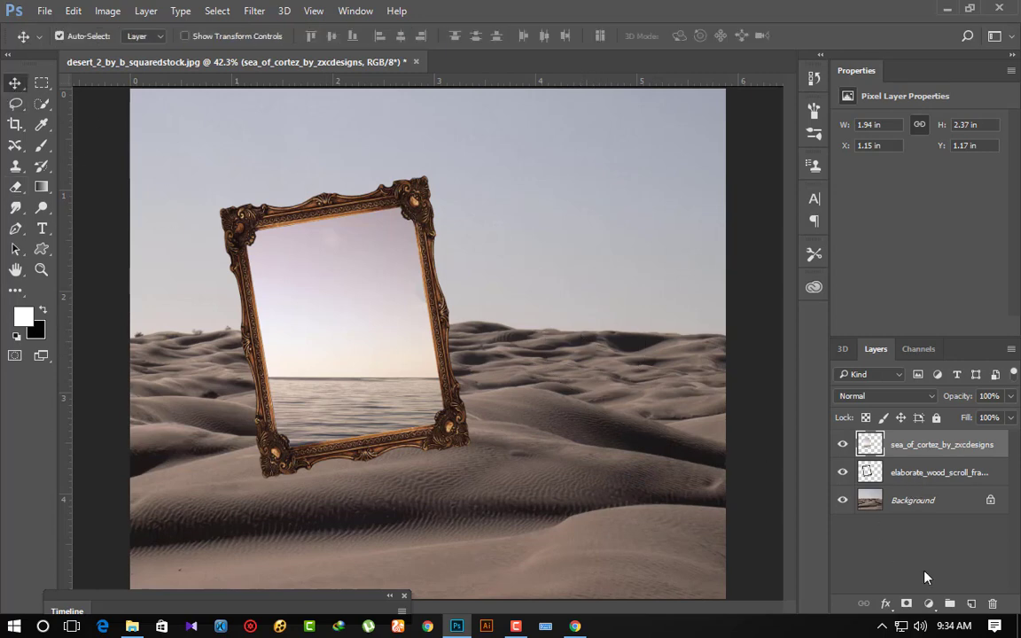
On a new layer, paint soft white clouds with a cloud brush preset inside the frame's sky.
left_click(972, 604)
scroll(346, 349, "up", 3)
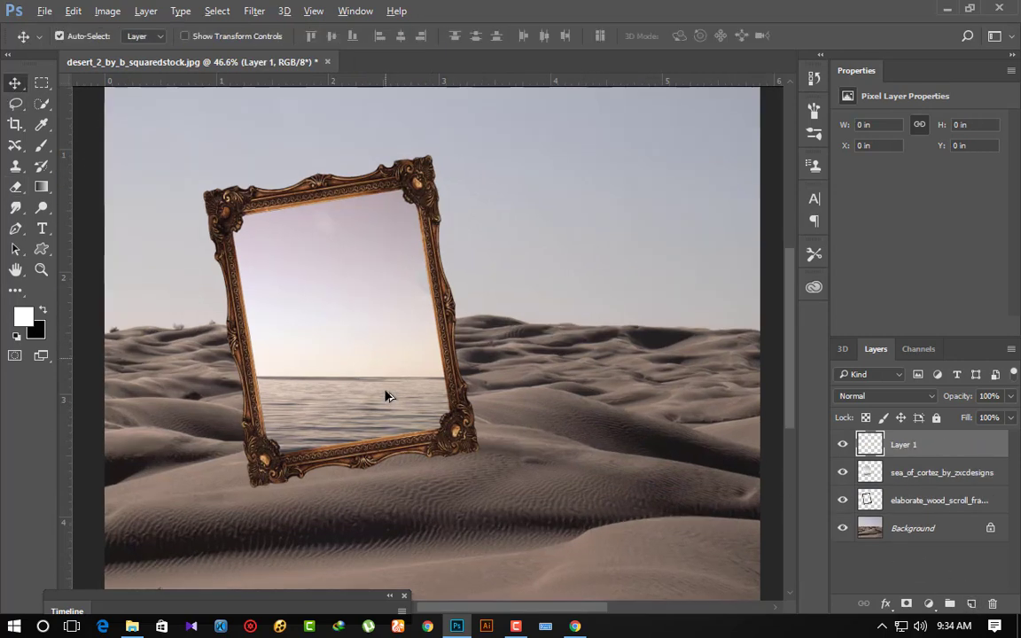
left_click(42, 146)
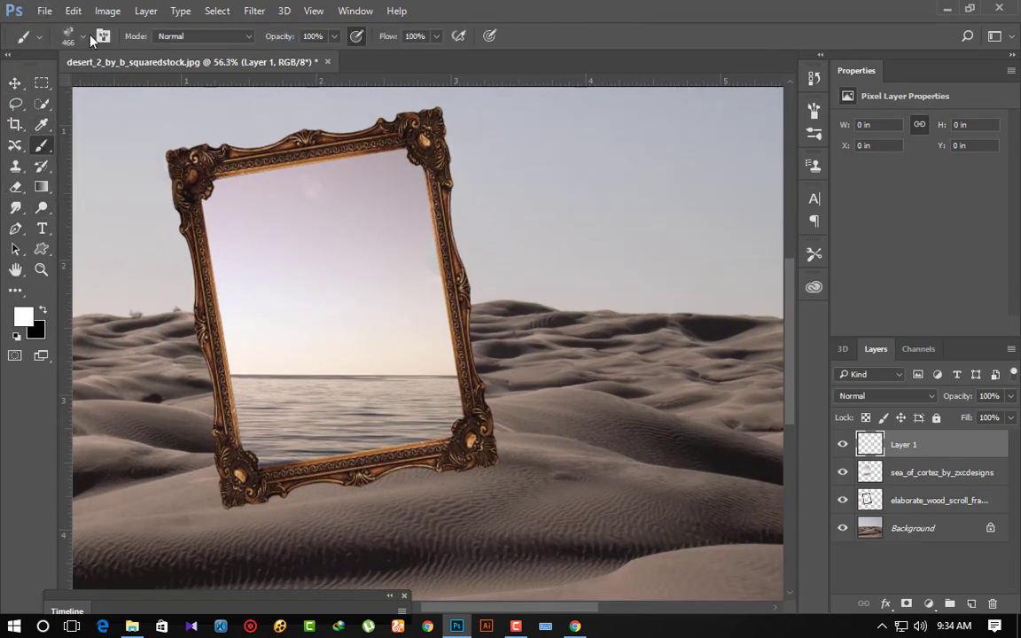
left_click(81, 35)
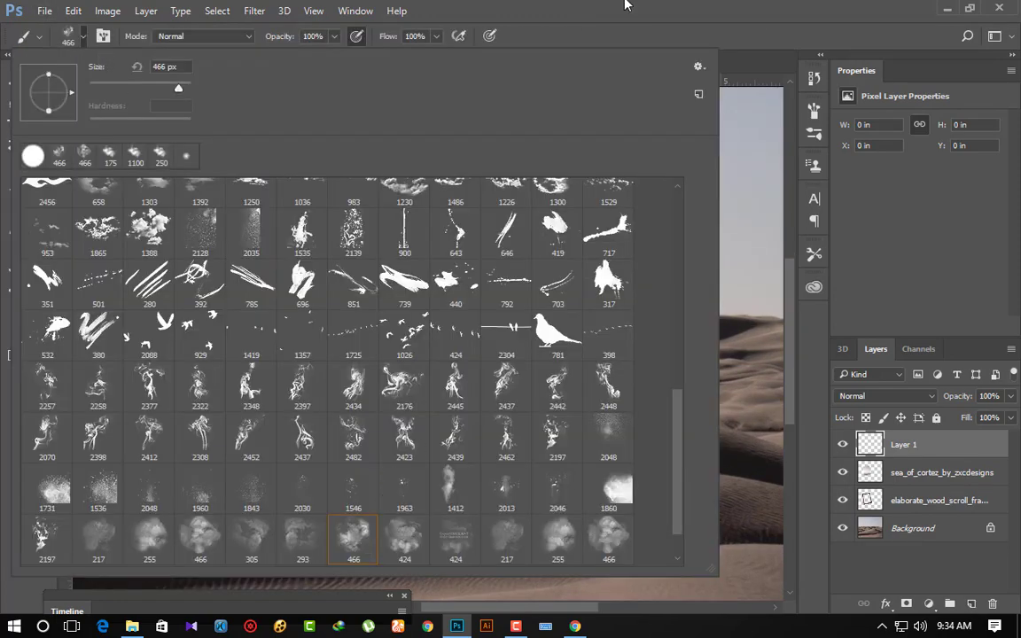
key("Return")
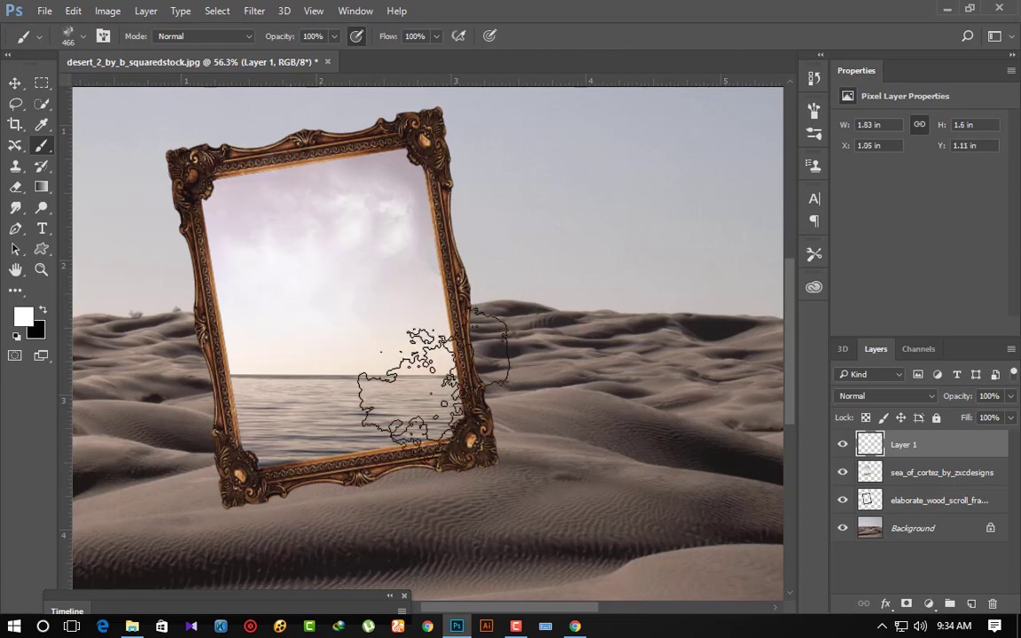
scroll(522, 415, "down", 4)
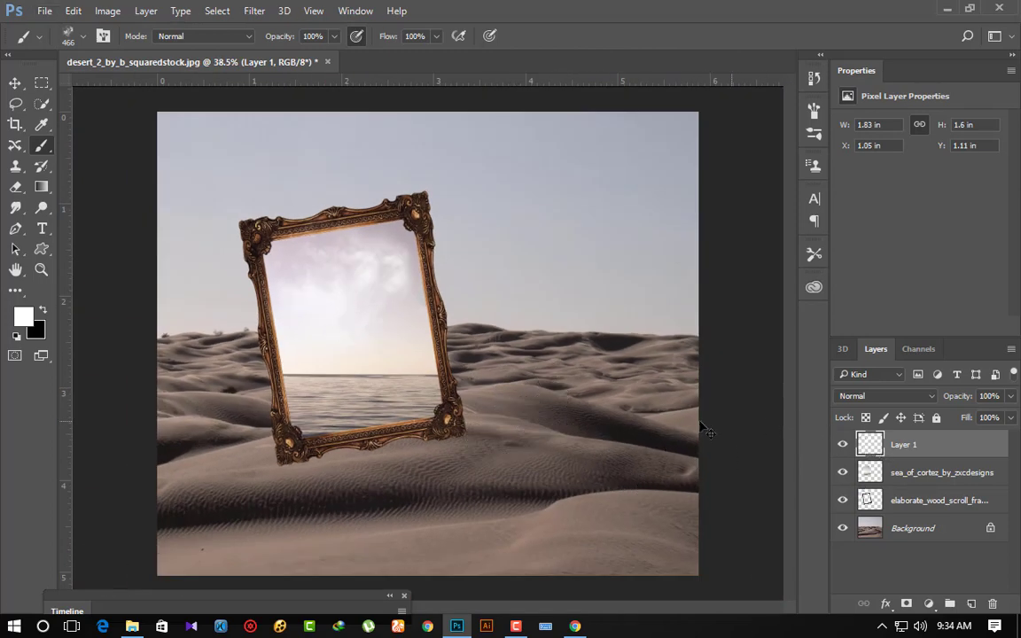
scroll(419, 441, "down", 2)
scroll(420, 441, "up", 2)
scroll(355, 381, "up", 1)
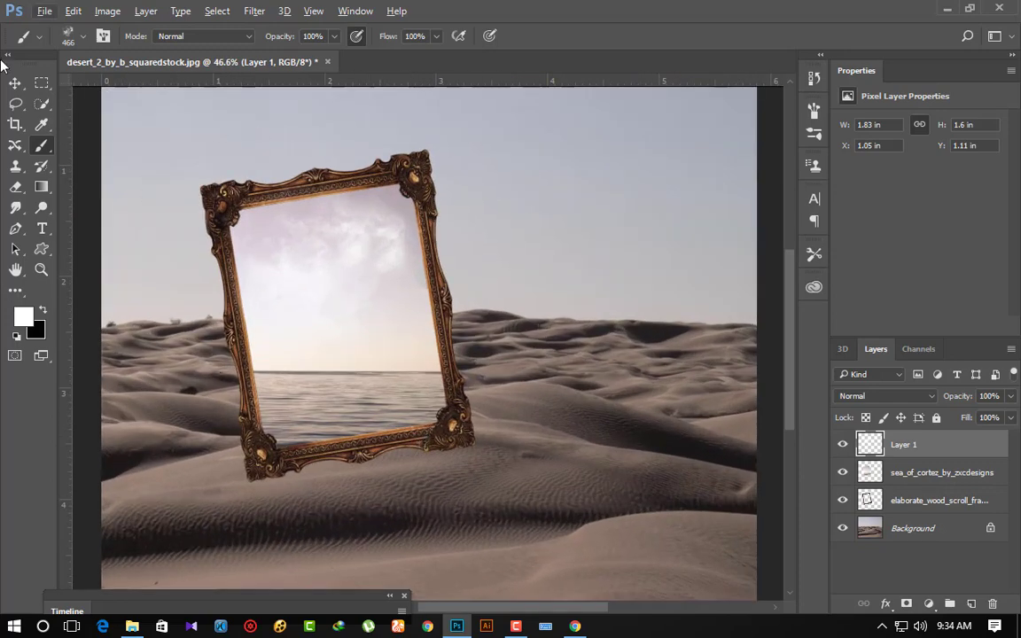
scroll(270, 316, "down", 2)
scroll(271, 317, "up", 2)
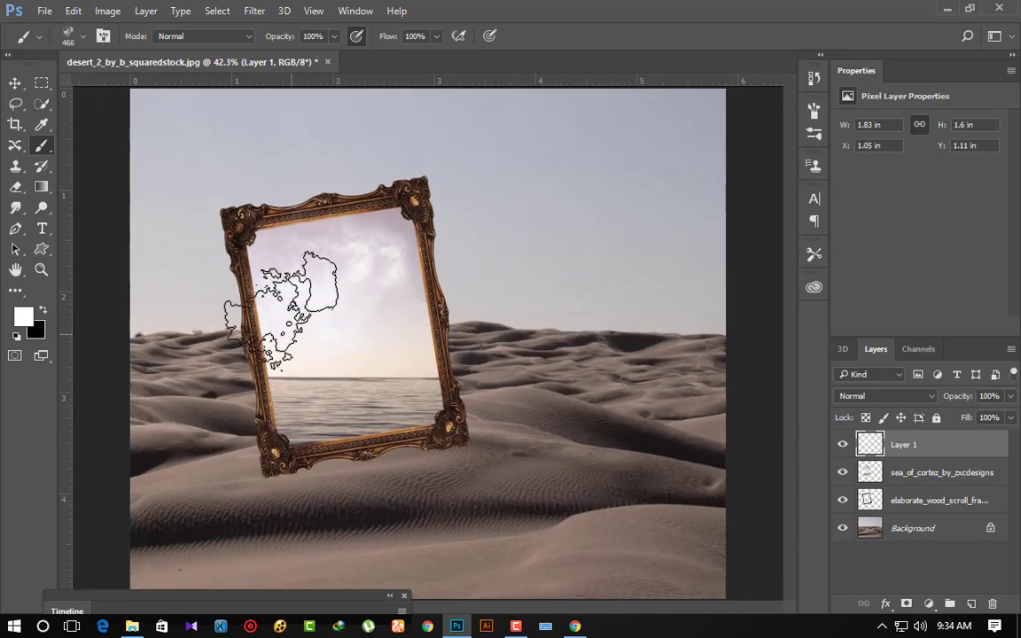
Merge the frame, sea and cloud layers into one layer.
key("v")
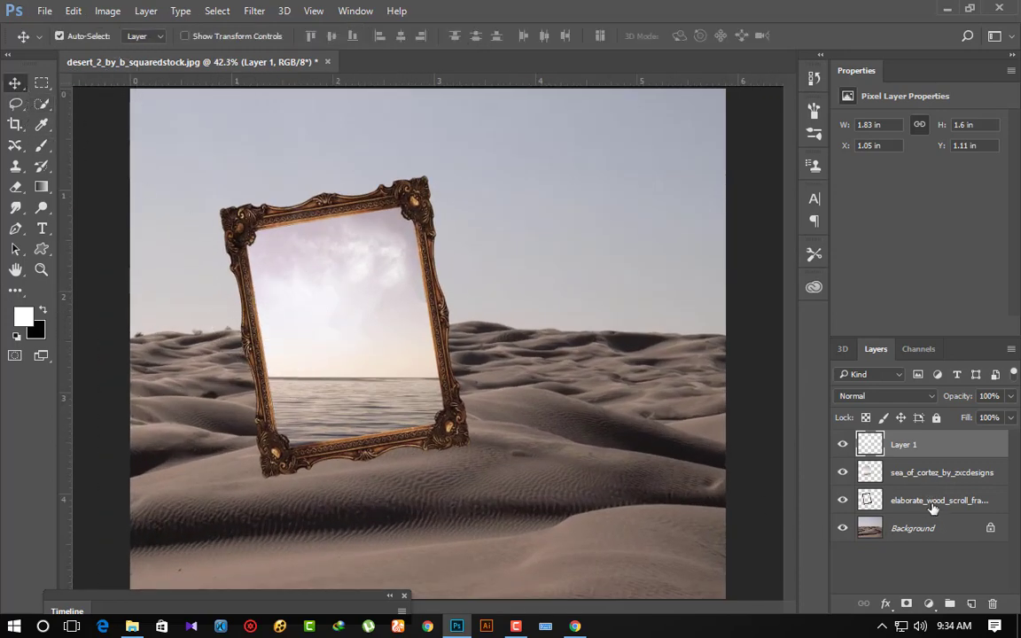
left_click(933, 507, "shift")
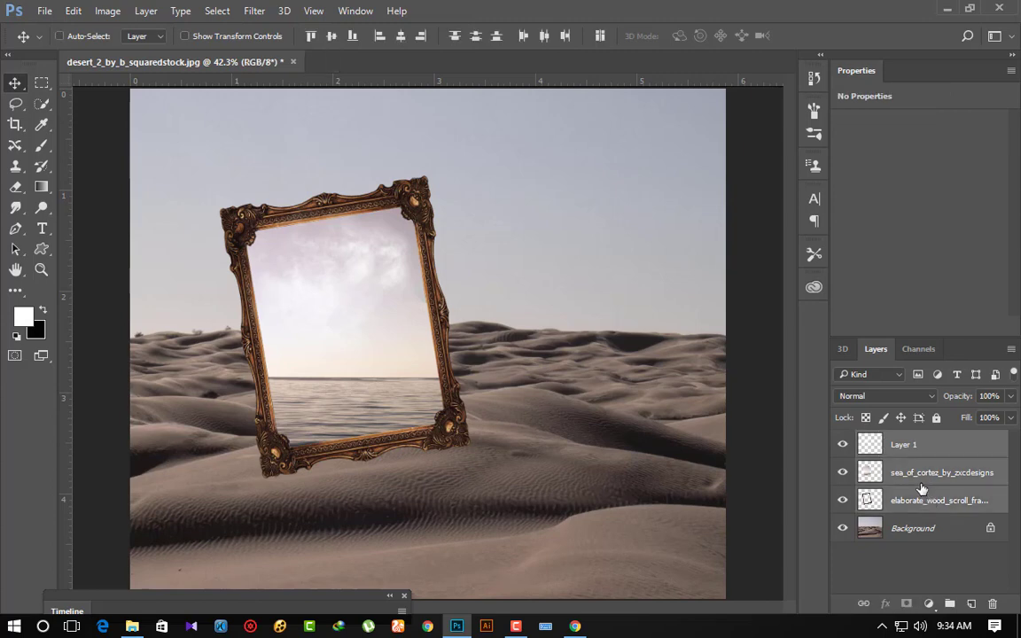
right_click(917, 484)
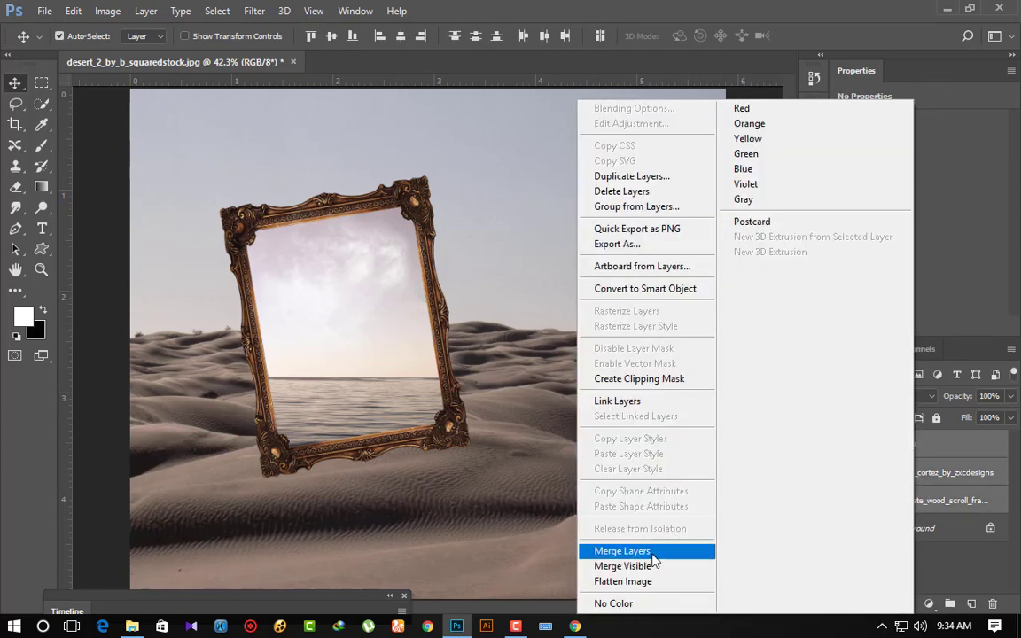
left_click(611, 549)
Enlarge the merged frame slightly and move it up and to the left.
key("ctrl+t")
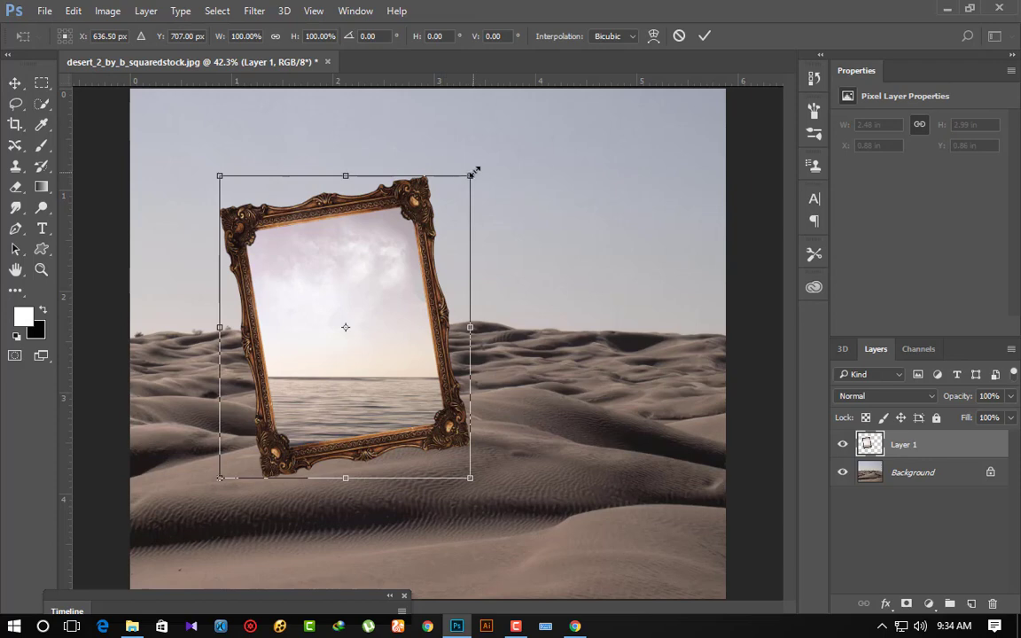
left_click_drag(472, 172, 503, 167)
mouse_move(457, 291)
left_mouse_down()
mouse_move(426, 255)
mouse_move(697, 269)
left_mouse_up()
key("Return")
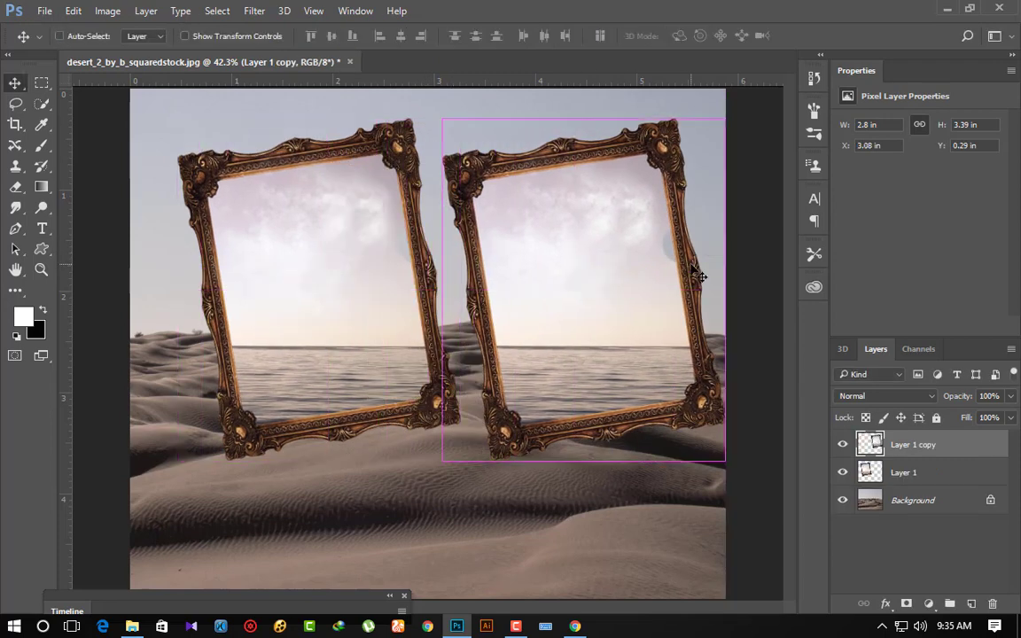
Make a second frame copy, flipped horizontally, about half size, tilted and moved down-left.
key("ctrl+t")
right_click(656, 268)
left_click(732, 506)
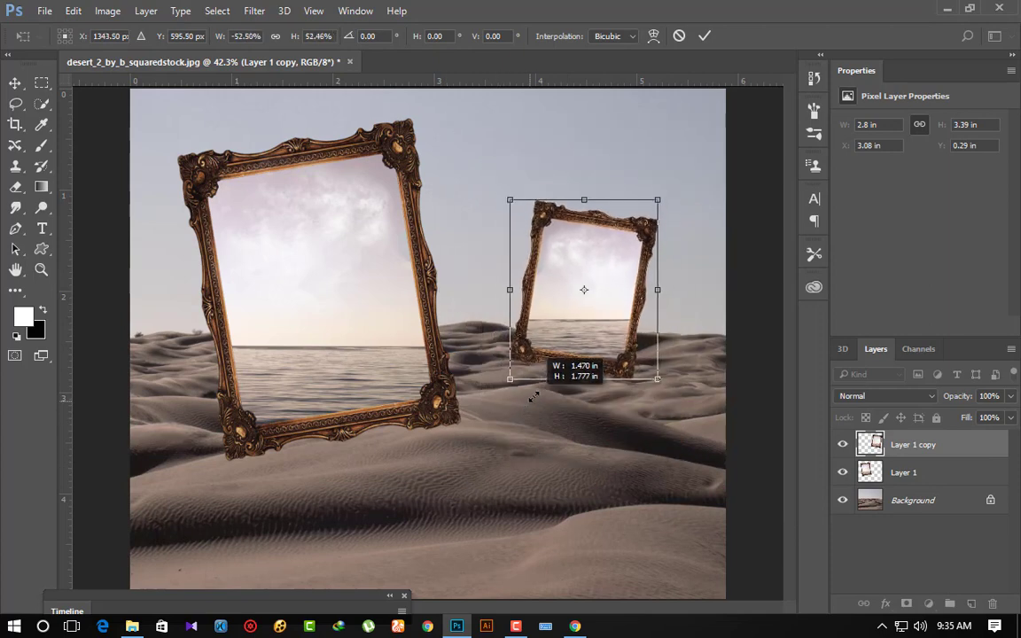
left_click_drag(437, 461, 511, 378)
left_click_drag(667, 347, 669, 285)
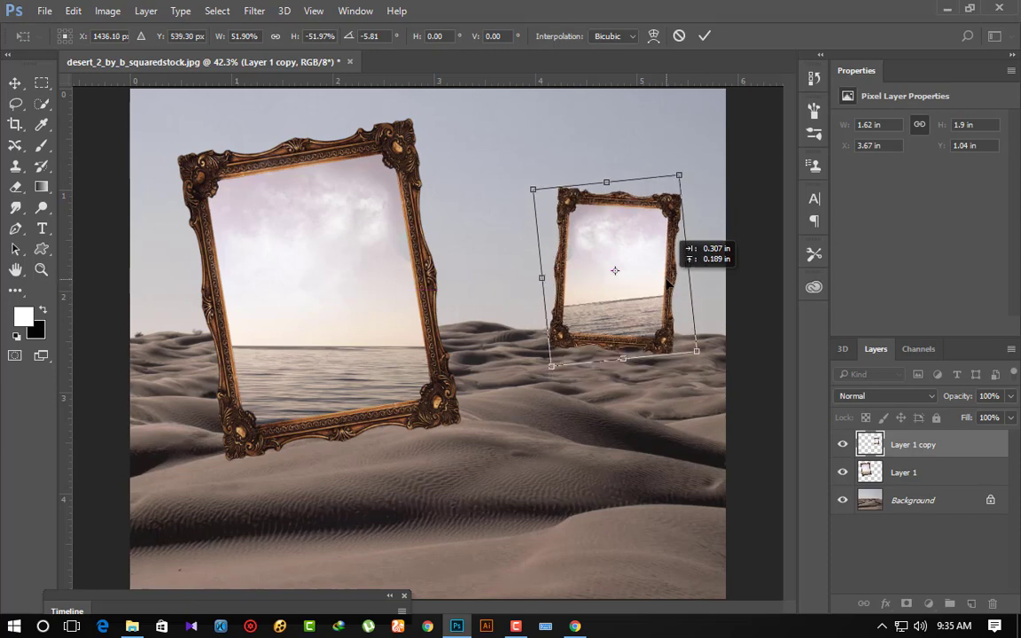
left_click_drag(669, 286, 605, 327)
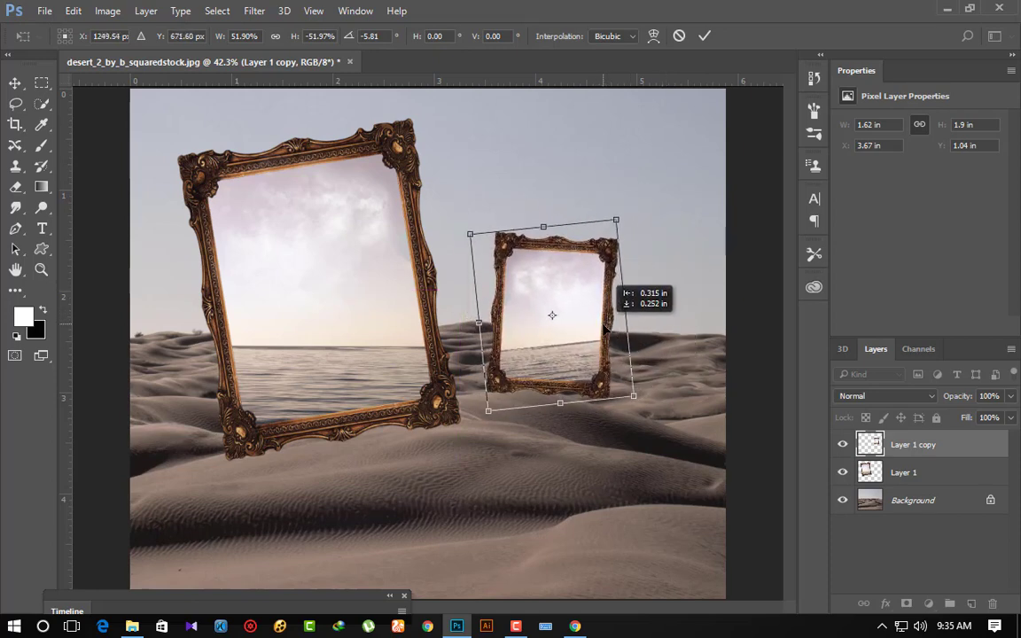
key("Return")
Scale the large frame on Layer 1 to about 95.7% and rotate it 4°.
left_click(904, 472)
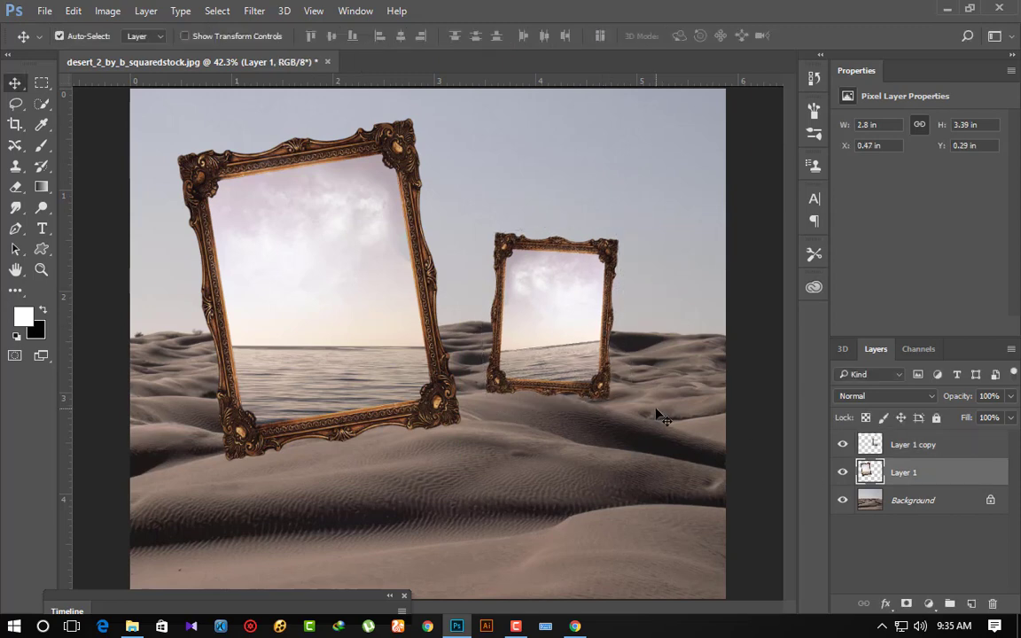
scroll(612, 413, "up", 1)
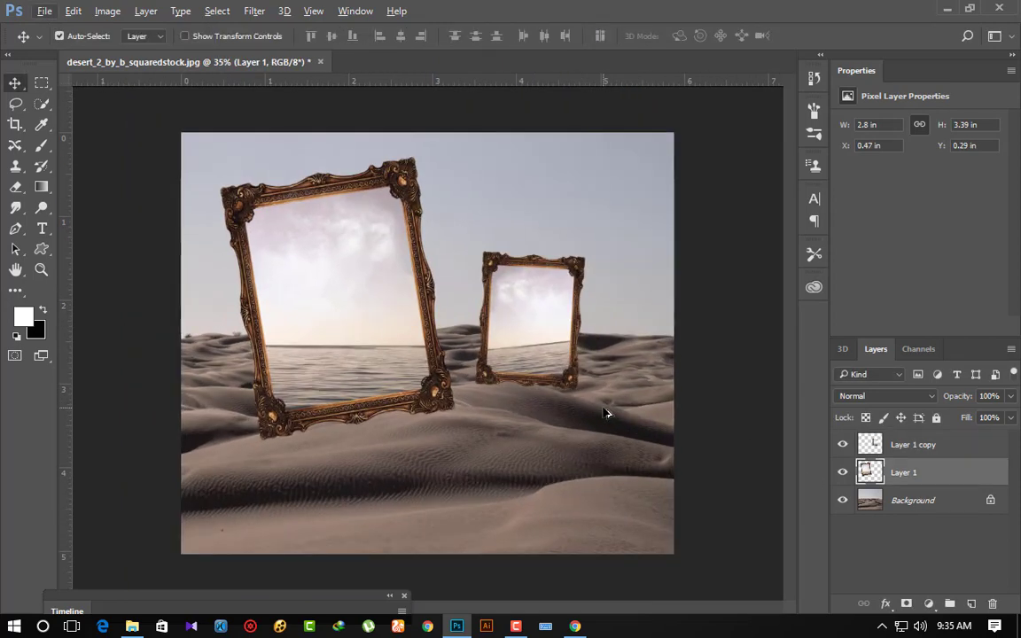
key("ctrl+t")
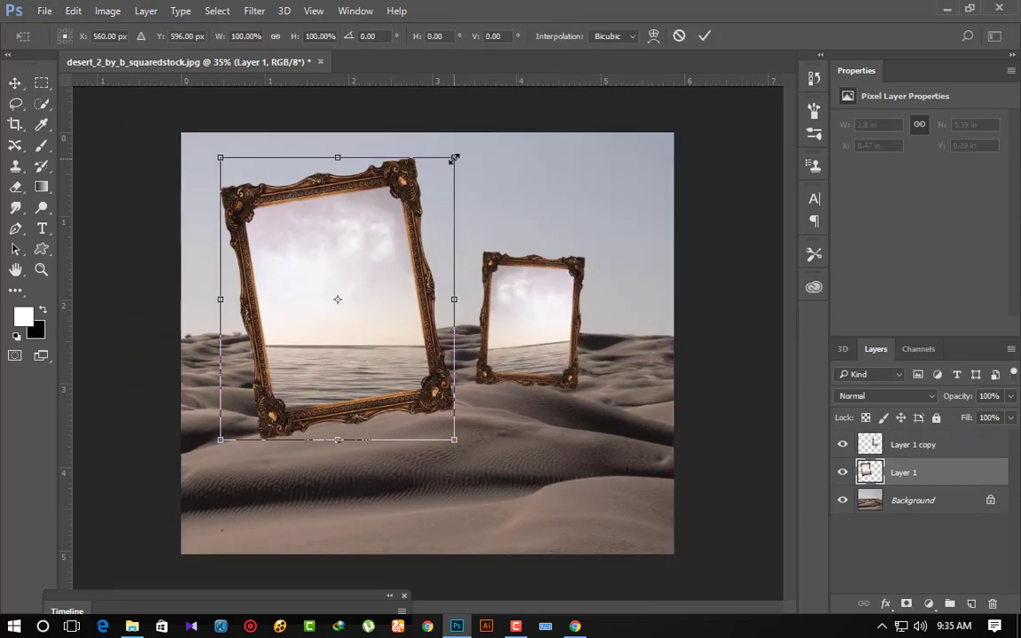
left_click_drag(454, 158, 444, 170)
mouse_move(434, 290)
left_mouse_down()
mouse_move(417, 305)
mouse_move(453, 321)
left_mouse_up()
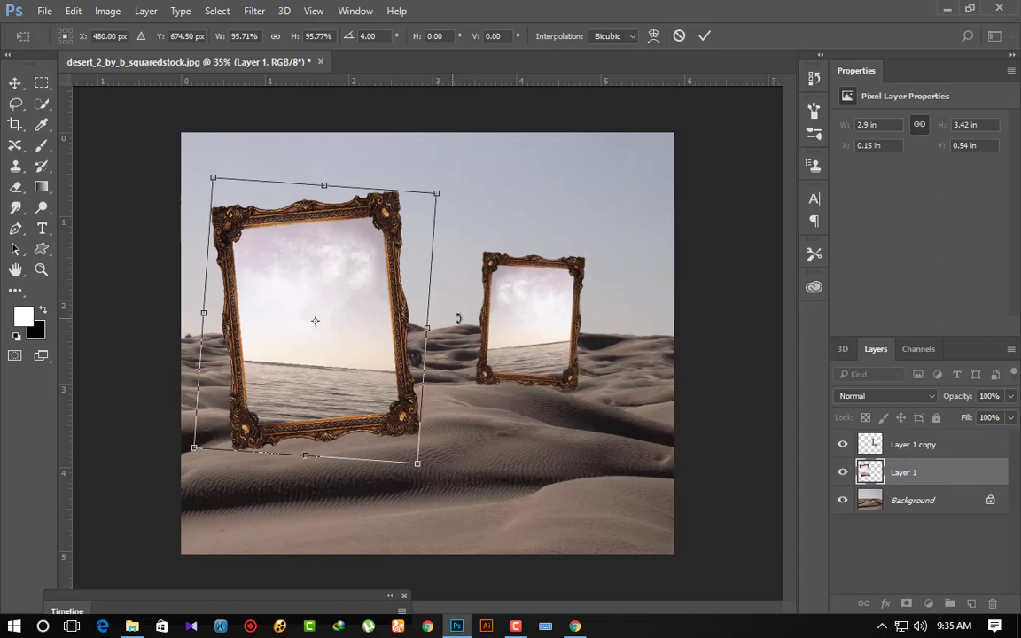
key("Return")
Rotate the small frame on Layer 1 copy about 4.5°.
left_click(895, 444)
key("ctrl+t")
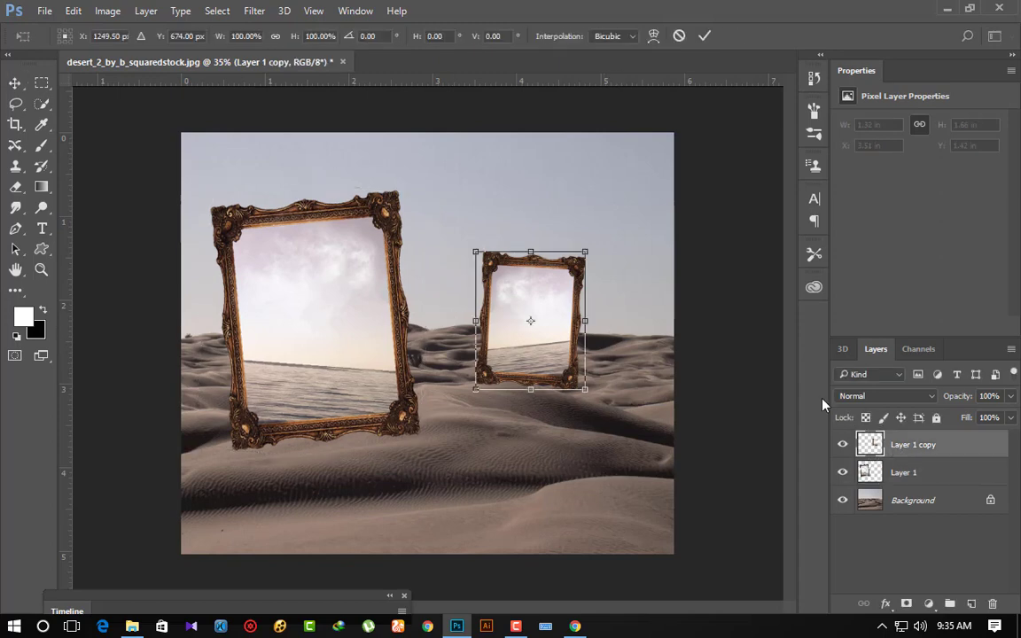
left_click_drag(687, 335, 689, 342)
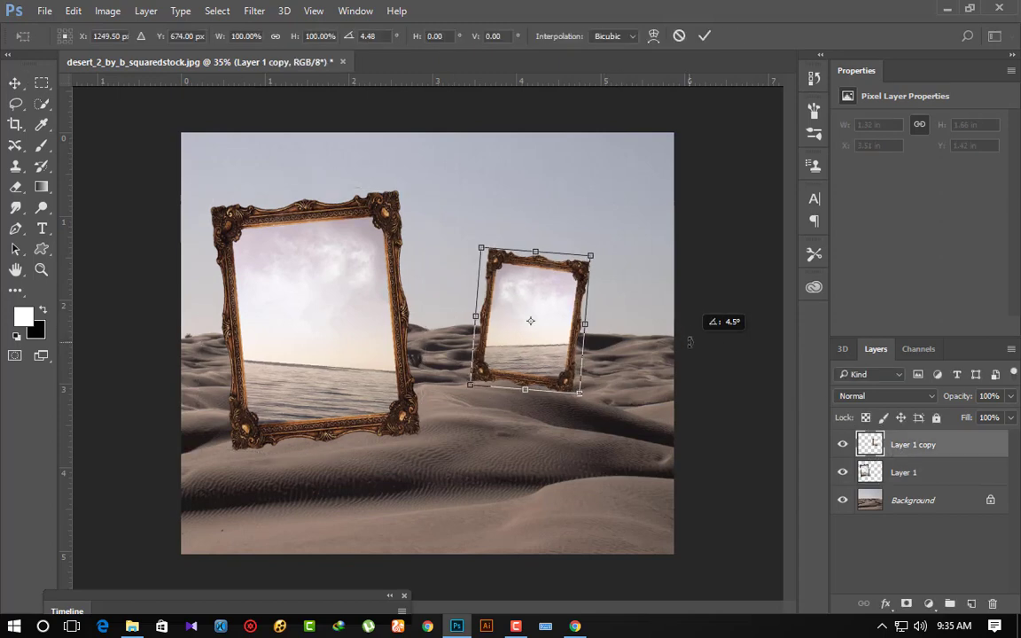
key("Return")
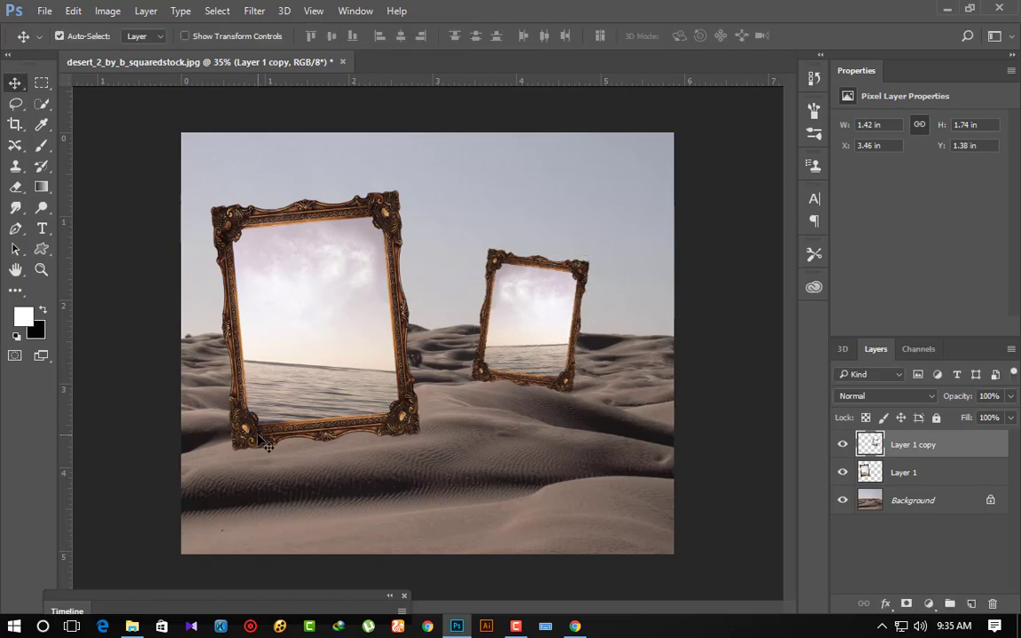
Open the rock photo as a new document and fit it on screen.
left_click(132, 627)
mouse_move(530, 121)
left_mouse_down()
mouse_move(455, 631)
mouse_move(491, 57)
left_mouse_up()
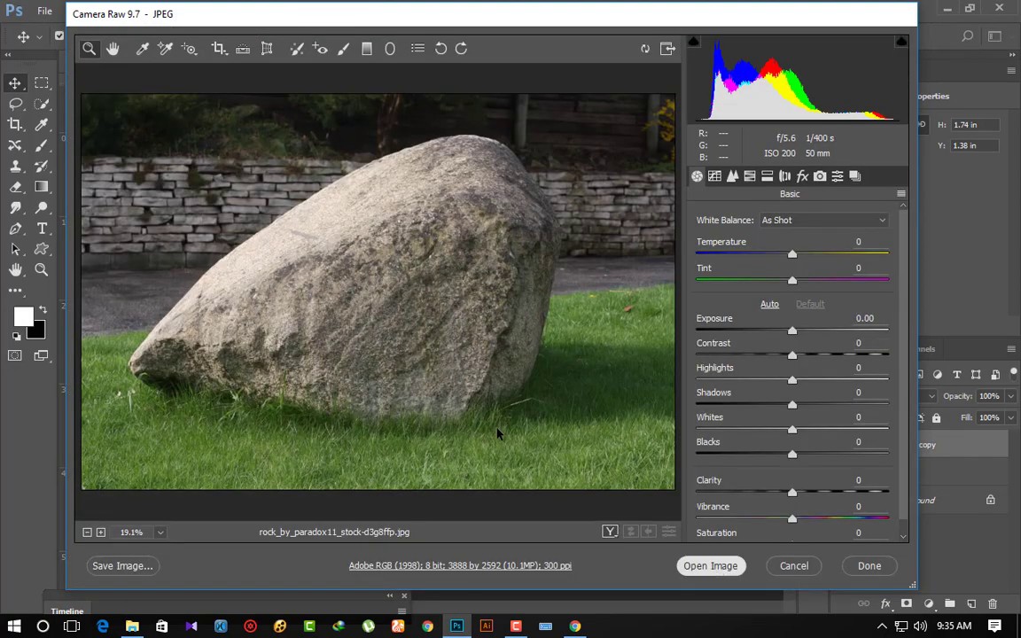
key("Return")
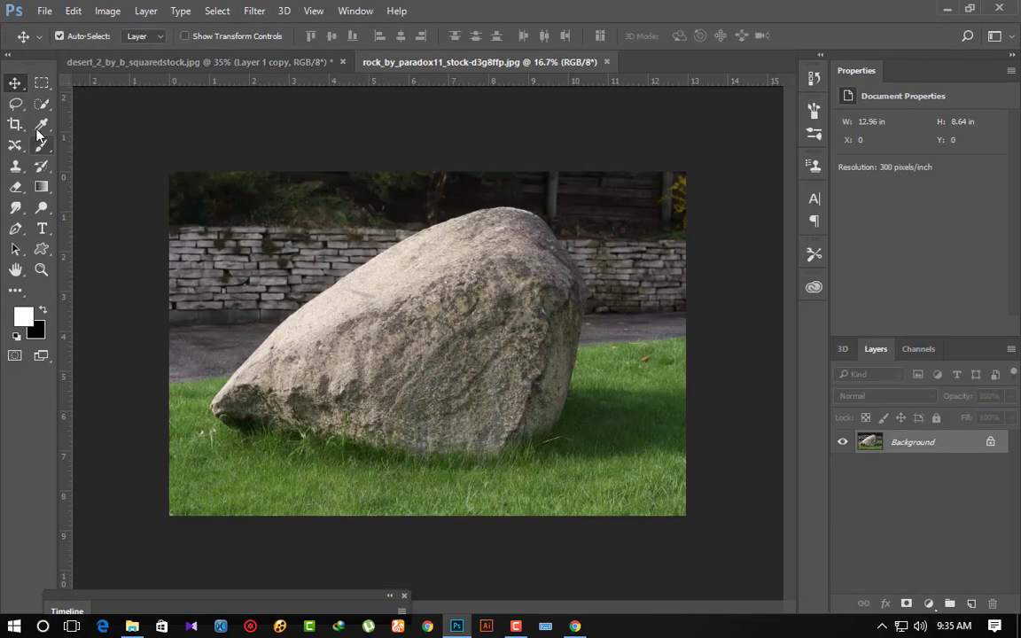
left_click(42, 124)
key("ctrl+0")
Quick-select the rock, copy it to a new layer and hide the Background.
mouse_move(170, 369)
left_mouse_down()
mouse_move(293, 303)
mouse_move(614, 271)
mouse_move(342, 378)
mouse_move(530, 428)
mouse_move(590, 392)
left_mouse_up()
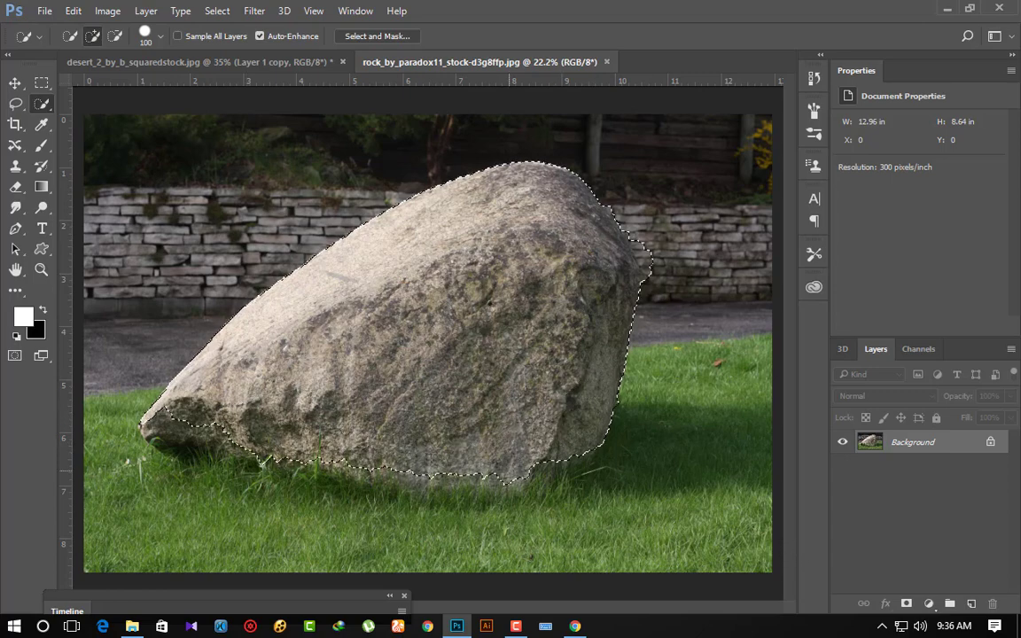
right_click(463, 276)
left_click(501, 403)
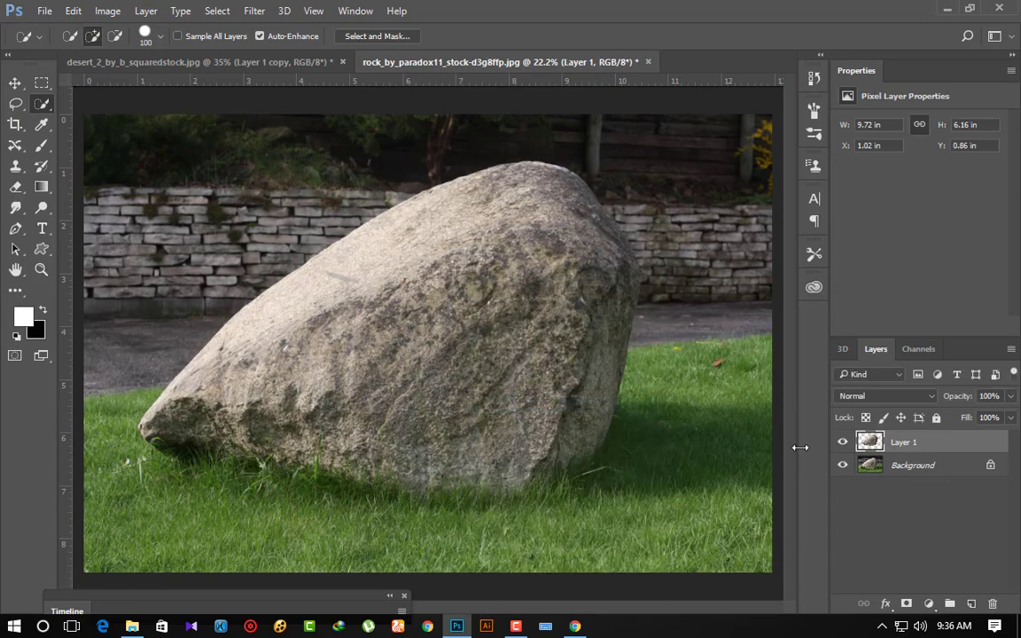
left_click(842, 465)
Erase the stray grey fragment beside the rock with a size-60 eraser.
scroll(125, 219, "up", 2)
key("e")
scroll(342, 251, "up", 2)
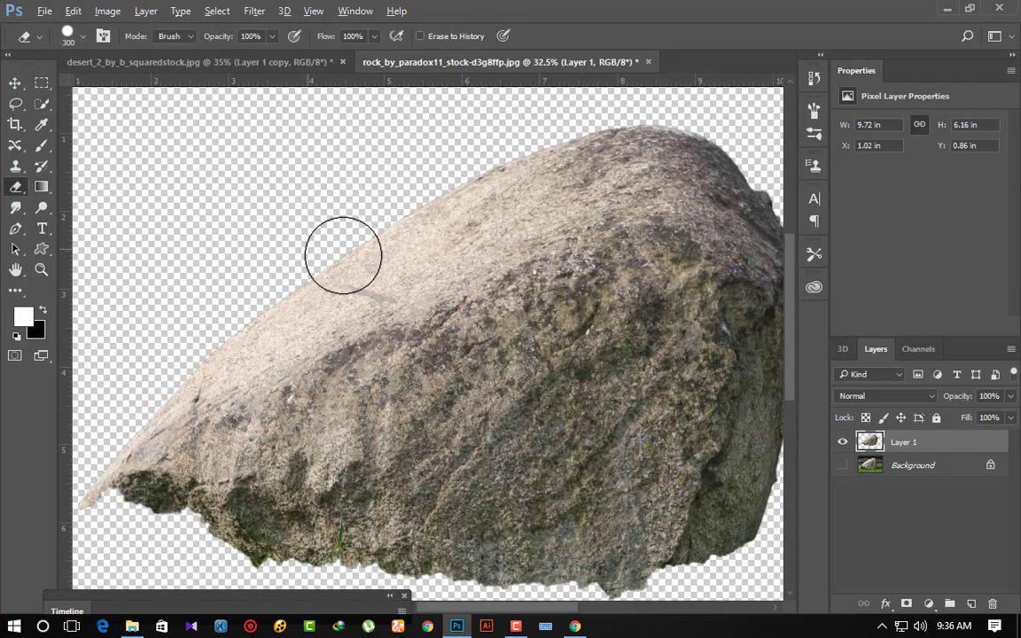
left_click_drag(342, 251, 352, 336)
key("bracketleft")
key("bracketleft")
key("bracketleft")
key("bracketleft")
key("bracketleft")
key("bracketleft")
key("bracketleft")
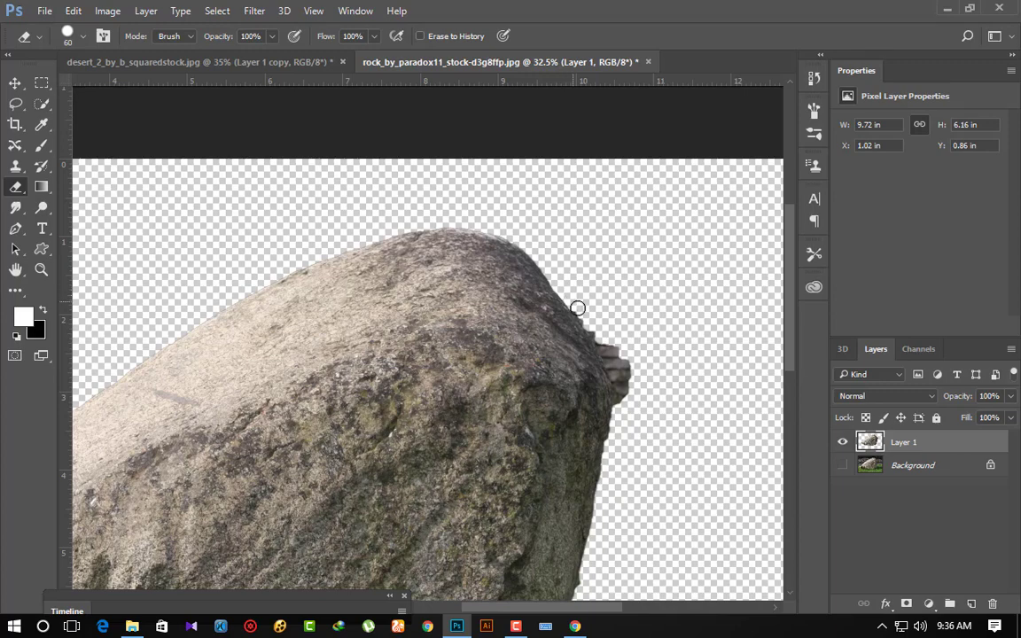
mouse_move(615, 374)
left_mouse_down()
mouse_move(623, 411)
mouse_move(615, 331)
left_mouse_up()
Trim the rock's uneven bottom edge and its thin left tip.
scroll(668, 346, "down", 5)
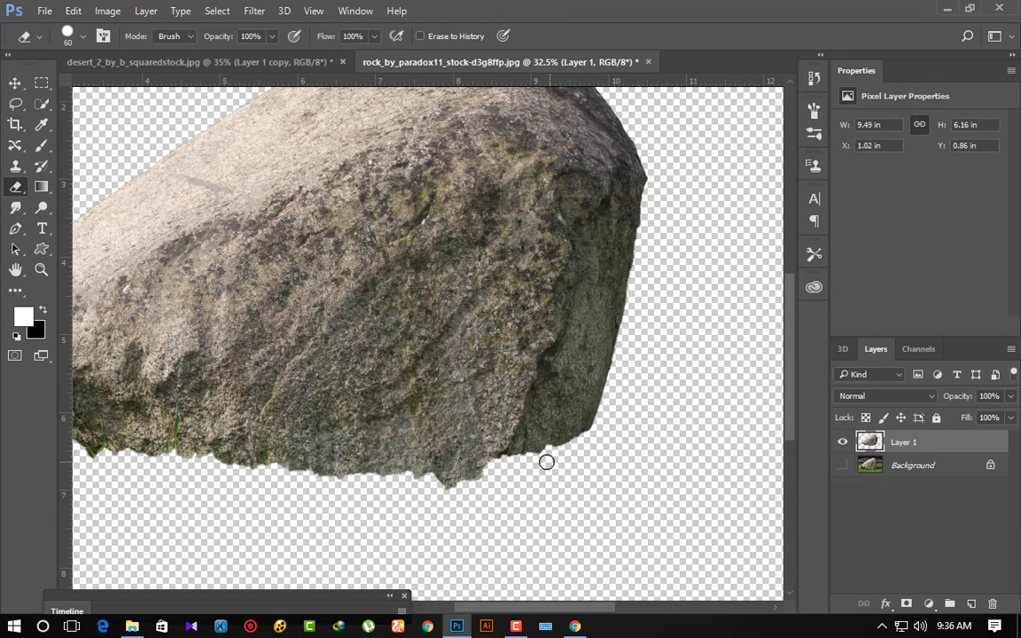
mouse_move(490, 482)
left_mouse_down()
mouse_move(326, 481)
mouse_move(146, 448)
left_mouse_up()
scroll(147, 447, "left", 5)
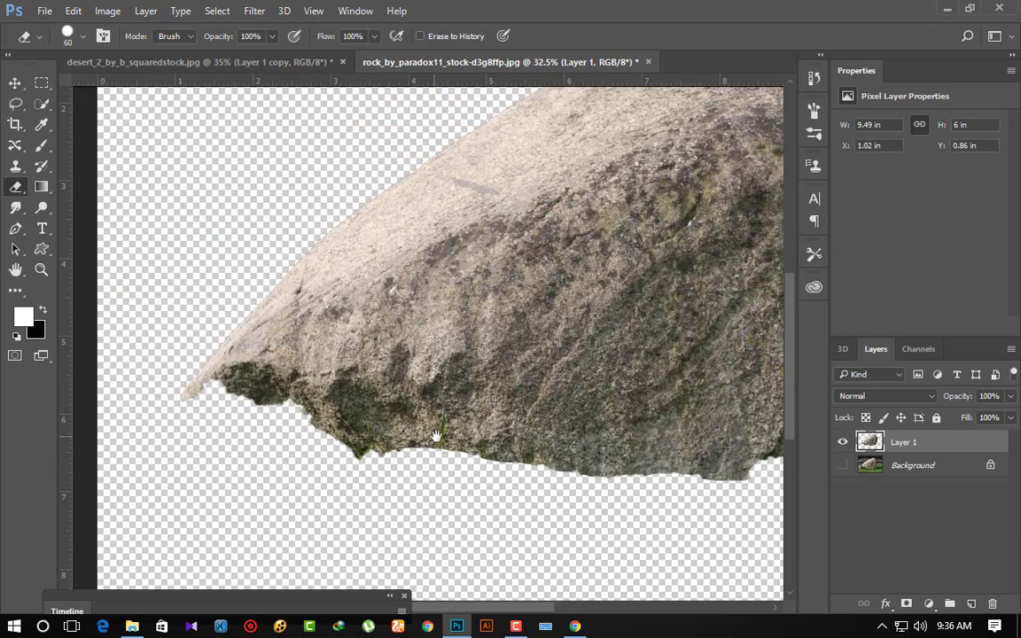
left_click_drag(392, 459, 329, 440)
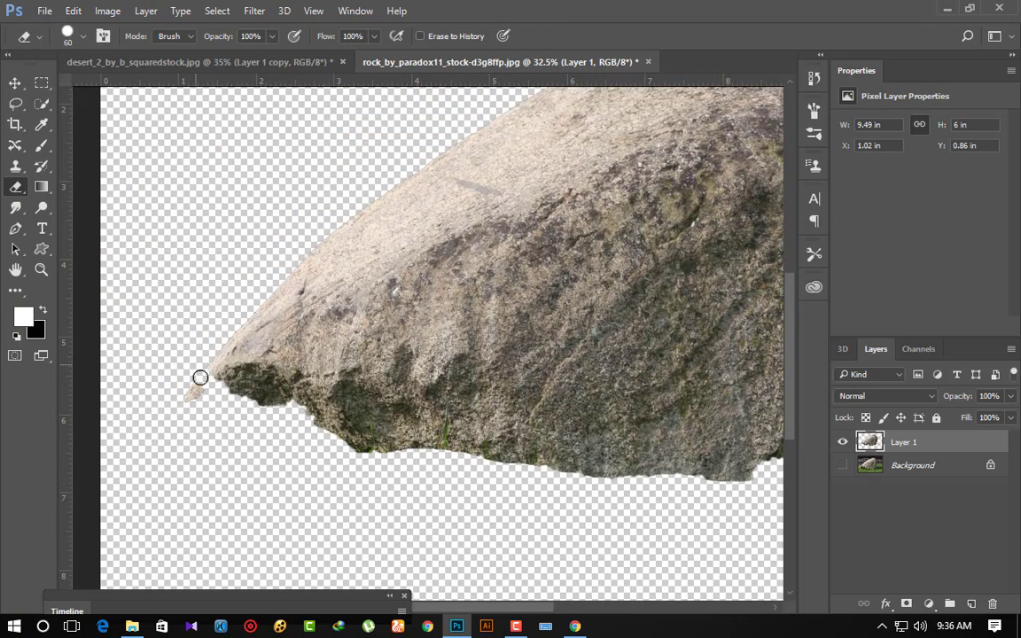
left_click_drag(201, 376, 187, 406)
scroll(287, 374, "down", 3)
scroll(286, 374, "down", 1)
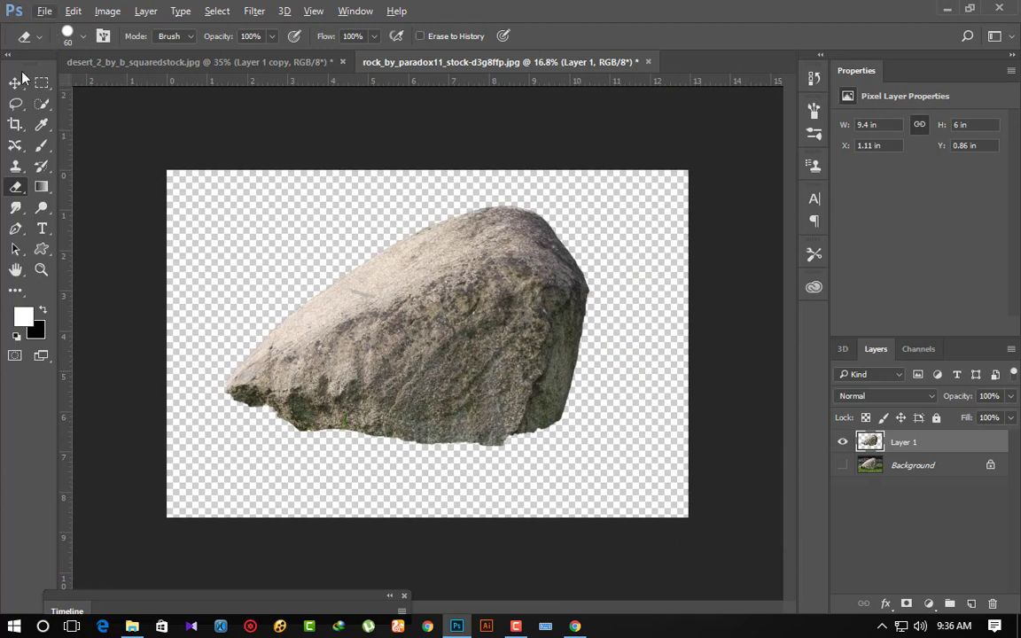
Bring the rock into the desert scene, scaled to about 17% and rotated about 41° against the large frame.
key("v")
mouse_move(480, 284)
left_mouse_down()
mouse_move(264, 67)
mouse_move(542, 349)
left_mouse_up()
key("ctrl+t")
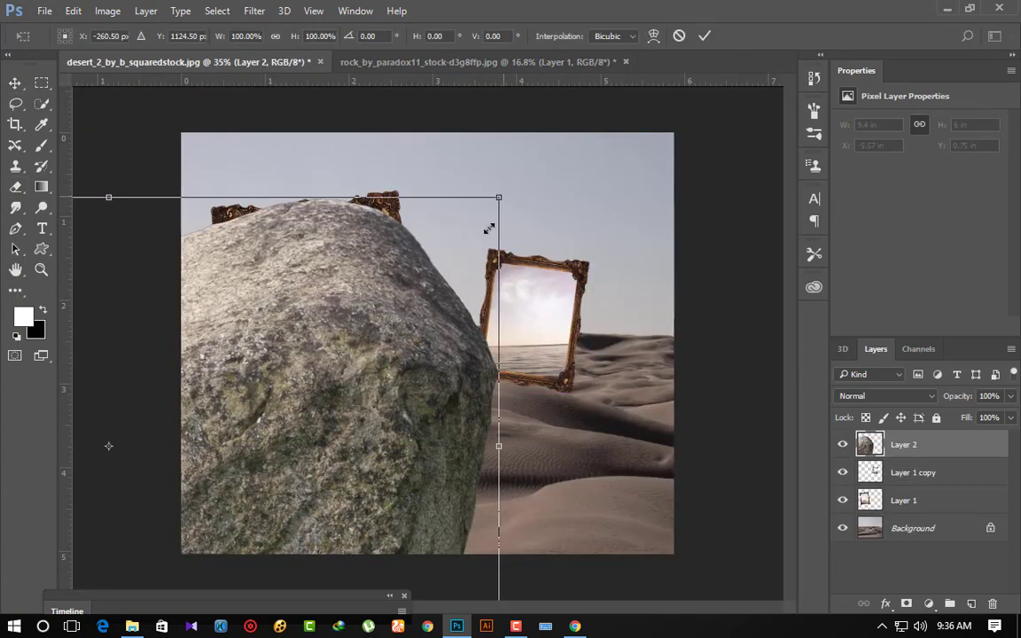
left_click_drag(502, 194, 246, 353)
left_click_drag(198, 405, 391, 353)
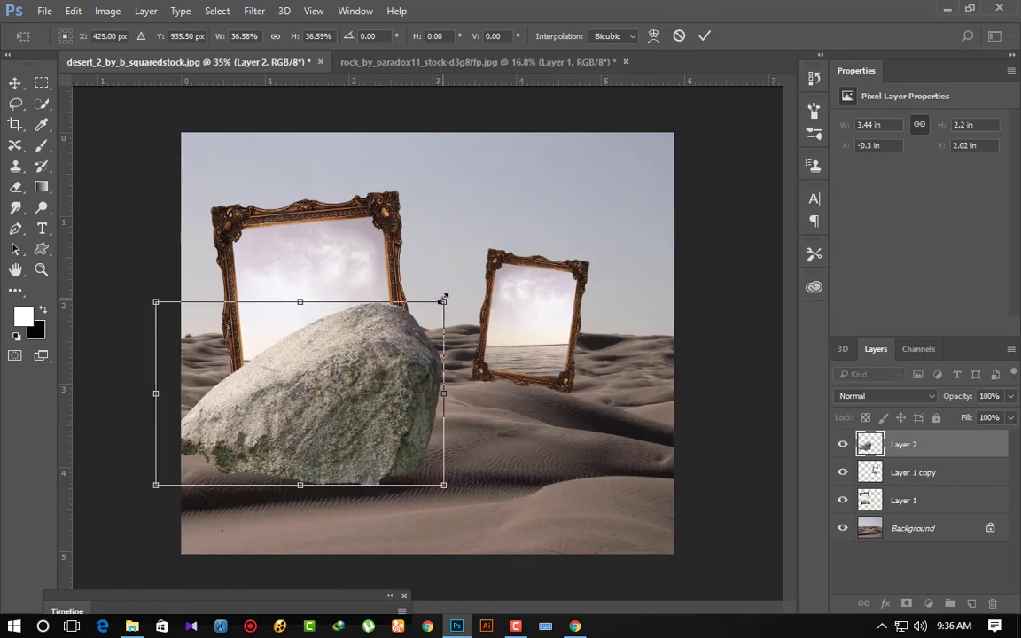
mouse_move(443, 302)
left_mouse_down()
mouse_move(411, 342)
mouse_move(412, 419)
mouse_move(363, 405)
mouse_move(317, 422)
mouse_move(383, 429)
mouse_move(320, 431)
mouse_move(319, 423)
left_mouse_up()
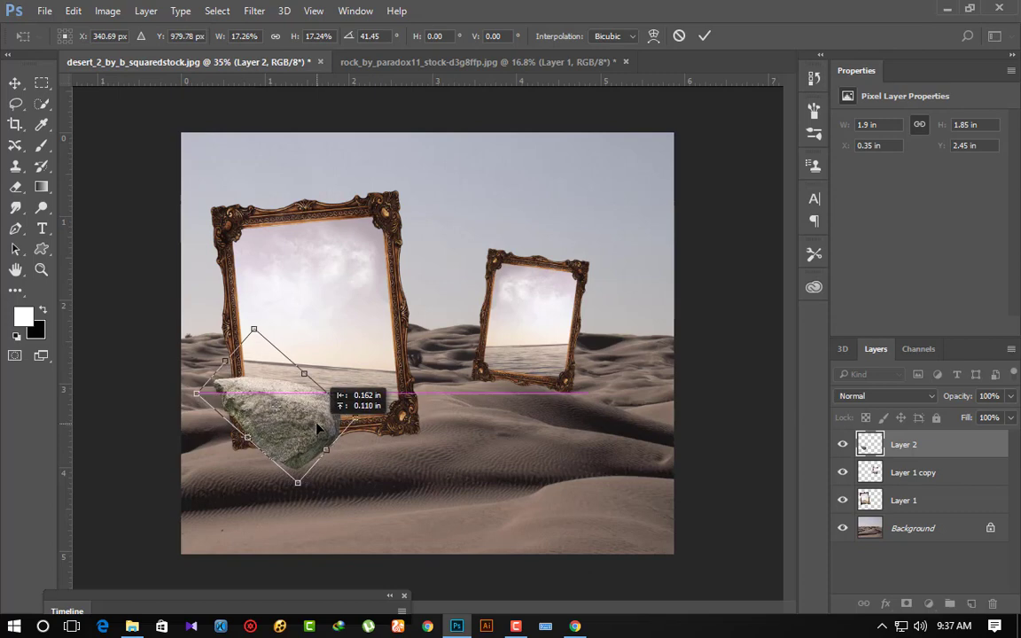
key("Return")
left_click(870, 471, "ctrl")
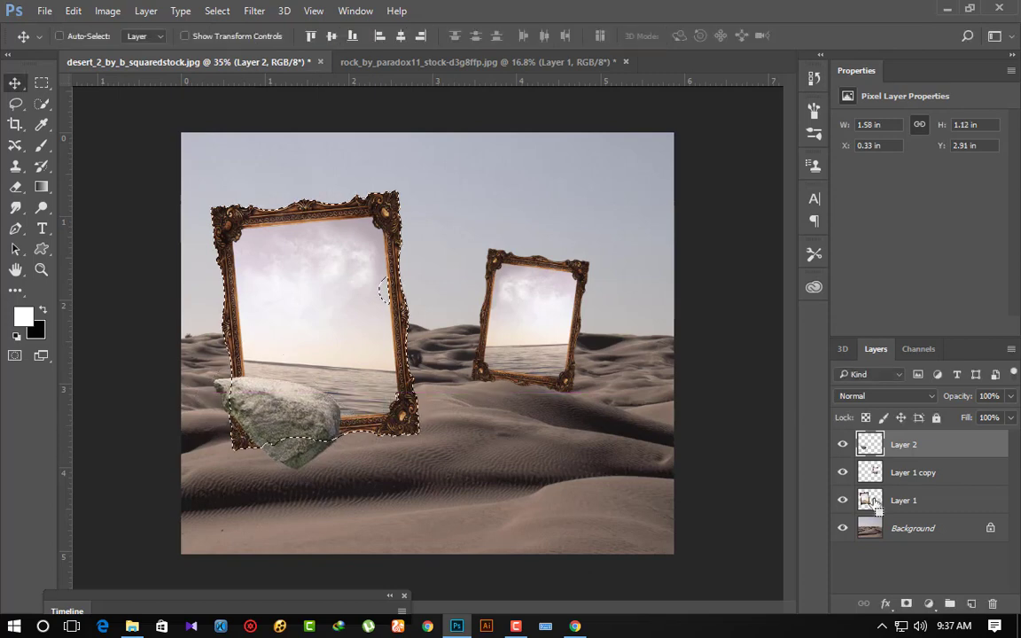
key("ctrl+d")
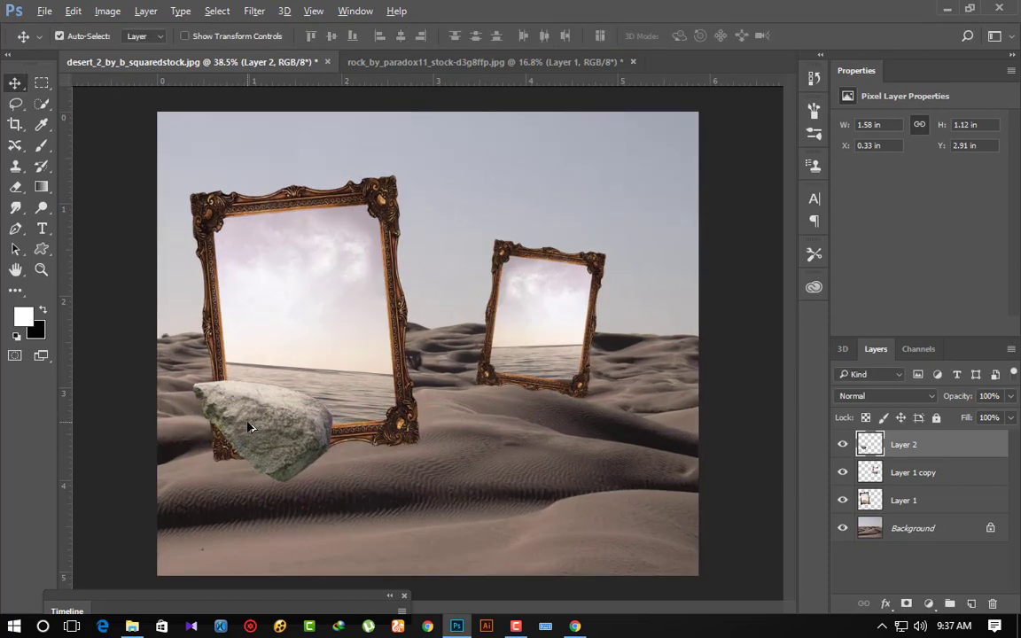
Lower the rock layer (Layer 2) opacity to about 61%.
scroll(354, 398, "up", 5)
left_click_drag(361, 394, 441, 346)
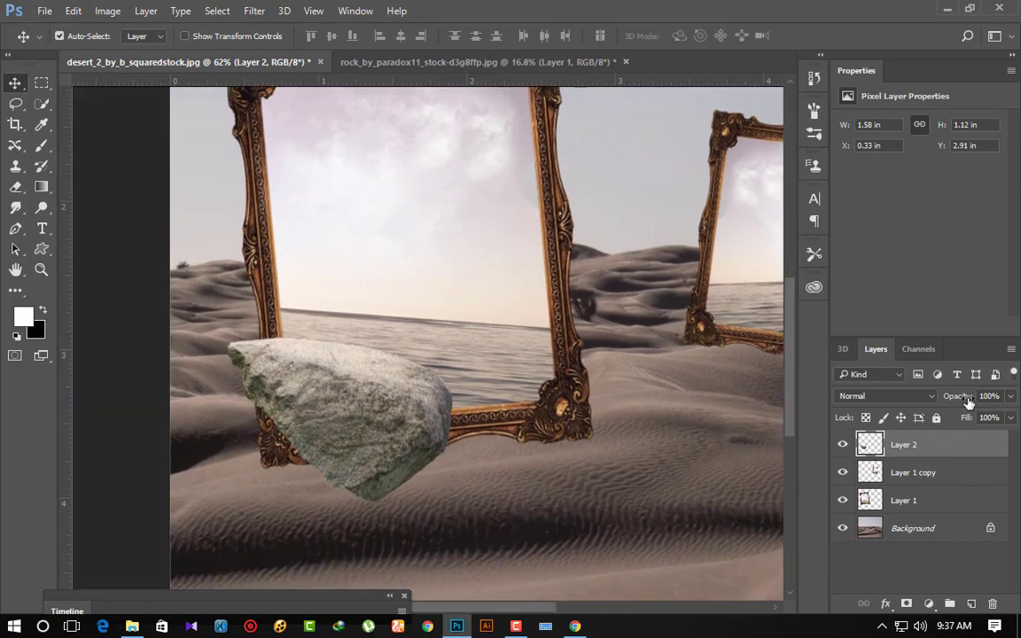
left_click_drag(969, 402, 938, 403)
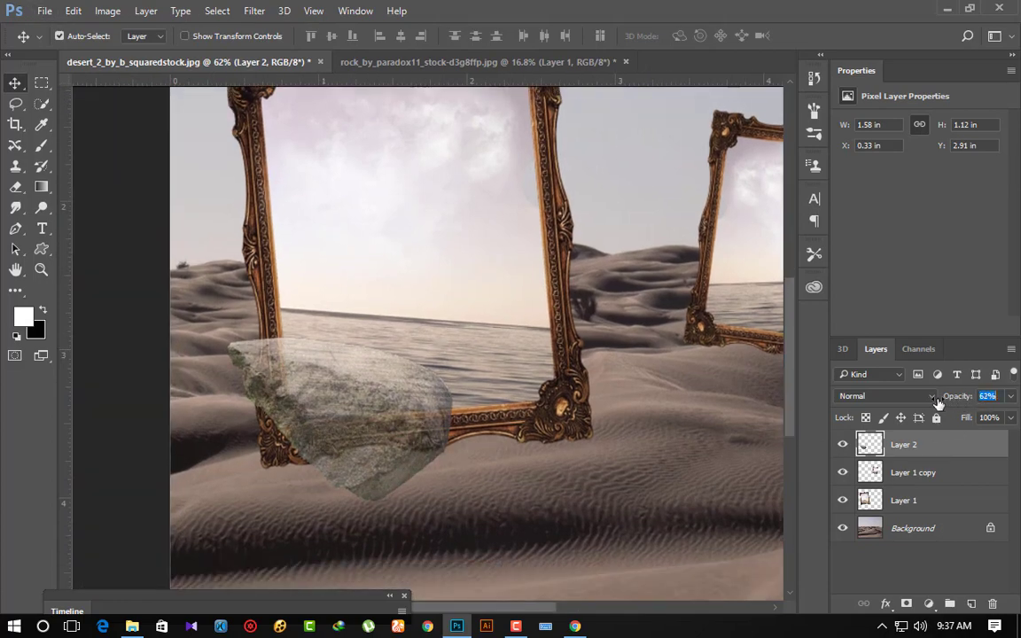
Erase the rock over the frame's lower-left ornament with an 82% Eraser and a 20 px brush.
left_click(16, 187)
scroll(239, 355, "up", 5)
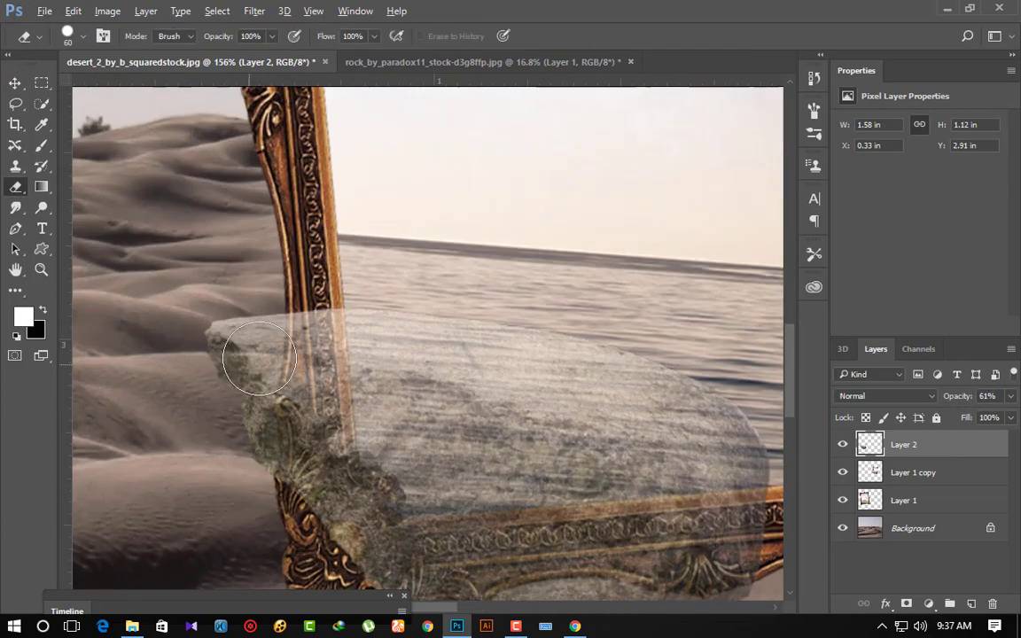
left_click_drag(246, 36, 197, 37)
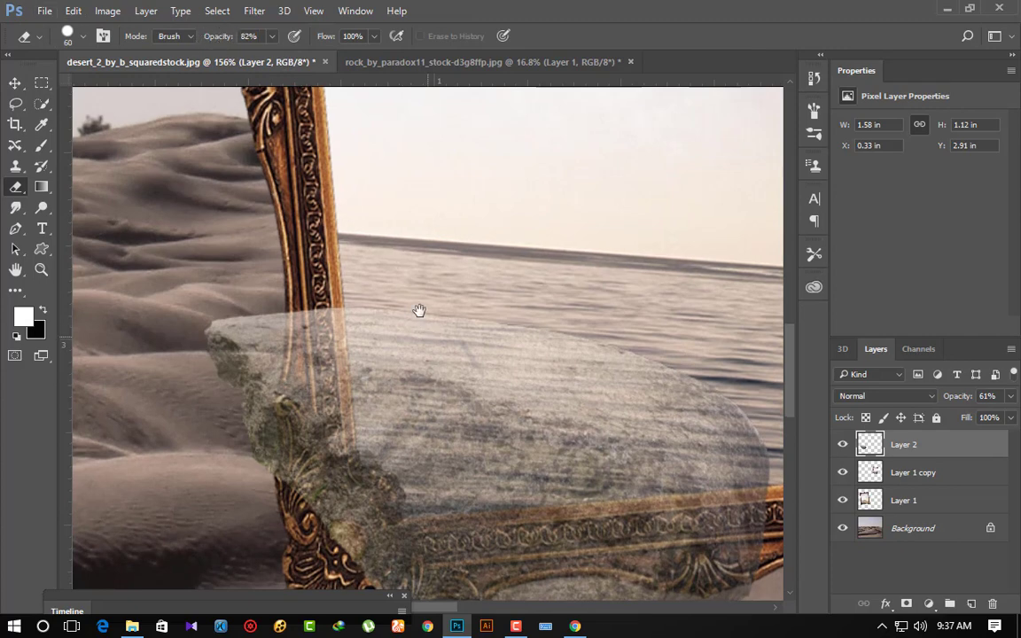
scroll(419, 310, "down", 2)
mouse_move(255, 257)
left_mouse_down()
mouse_move(322, 275)
mouse_move(291, 255)
mouse_move(268, 255)
mouse_move(294, 459)
mouse_move(310, 426)
left_mouse_up()
key("bracketleft")
key("bracketleft")
key("bracketleft")
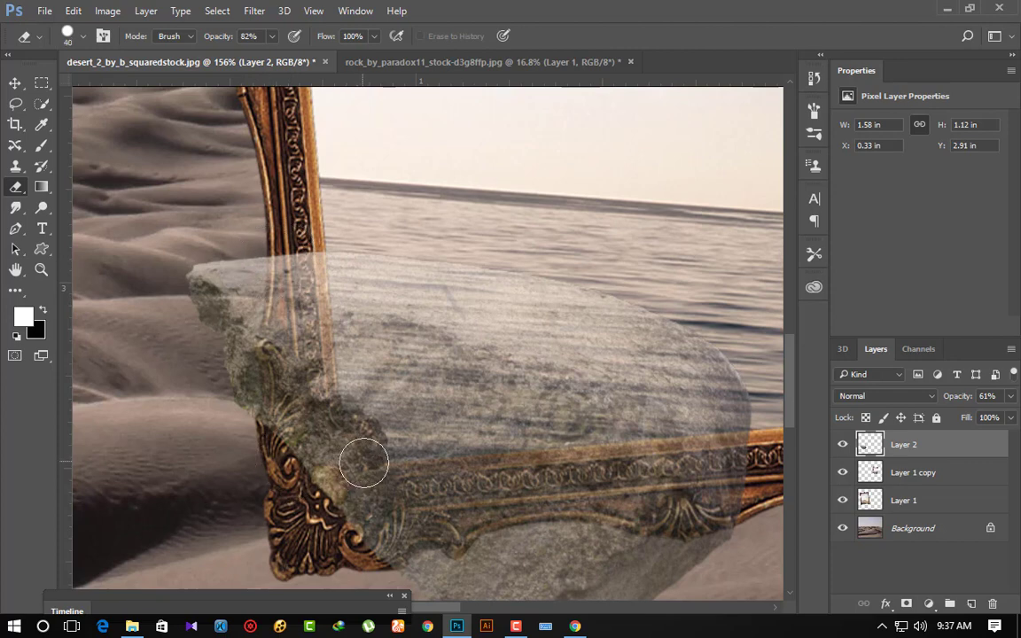
mouse_move(365, 449)
left_mouse_down()
mouse_move(308, 372)
mouse_move(362, 437)
mouse_move(324, 385)
mouse_move(345, 439)
left_mouse_up()
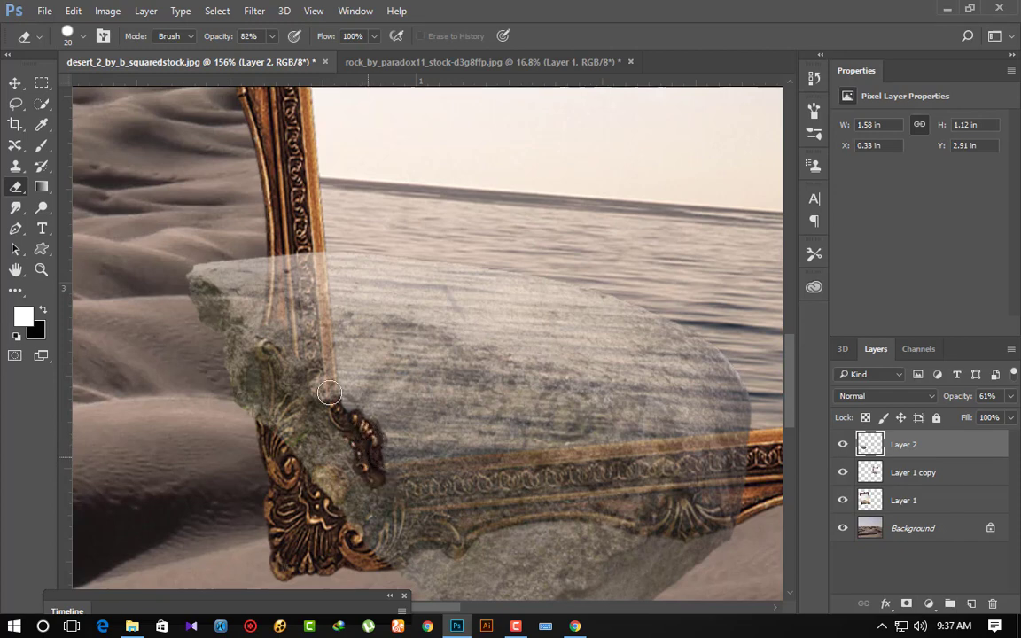
Trace a Pen path along the rock edge and the frame's lower-left corner, then convert it to a selection.
left_click(15, 208)
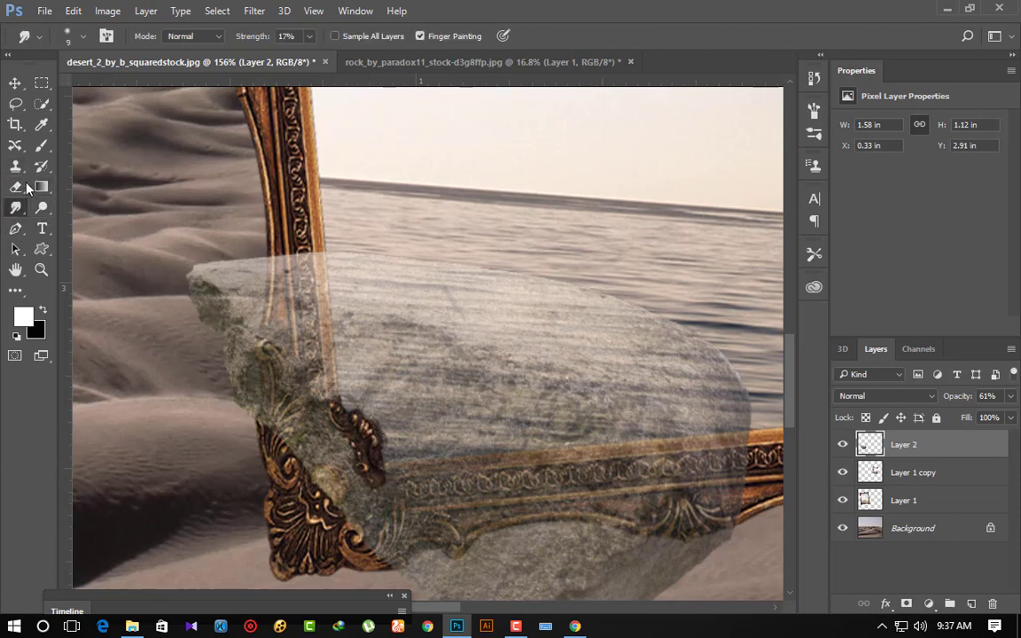
left_click(15, 229)
scroll(346, 382, "right", 5)
left_click(576, 407)
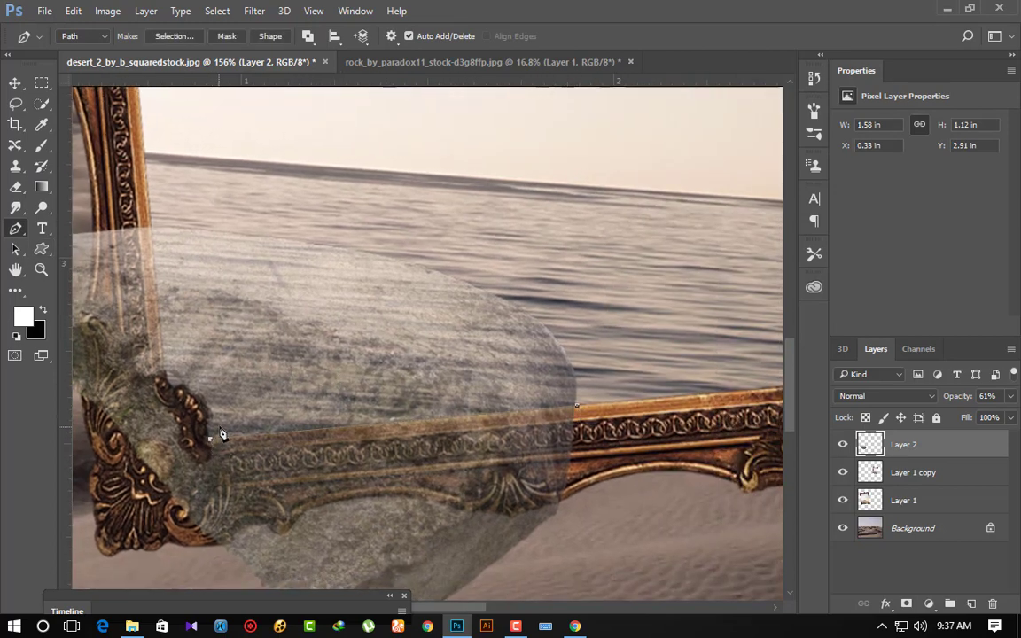
scroll(358, 474, "down", 1)
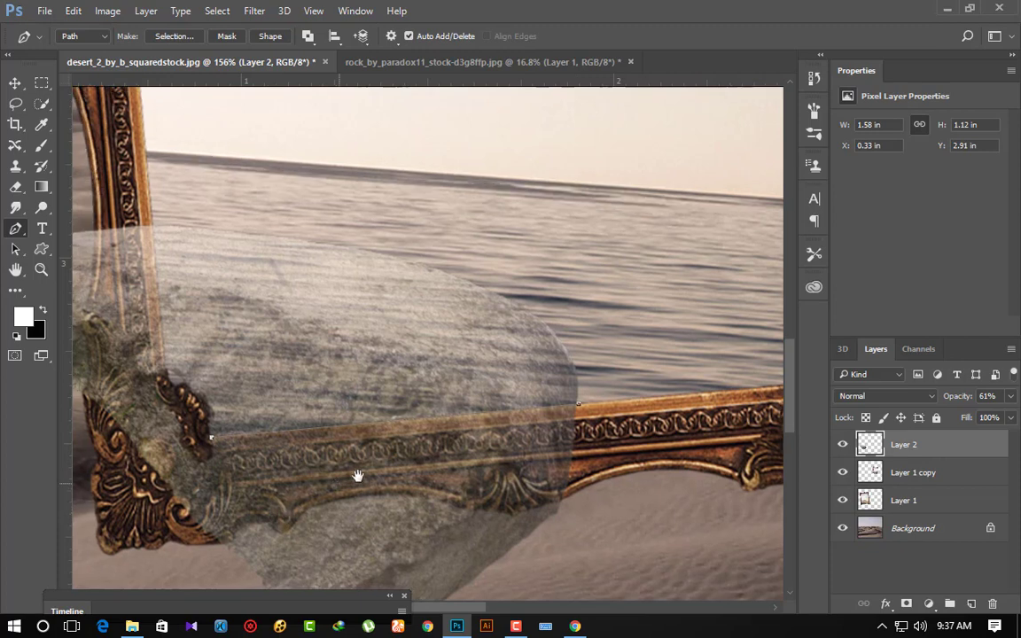
scroll(399, 490, "left", 5)
left_click_drag(182, 418, 134, 358)
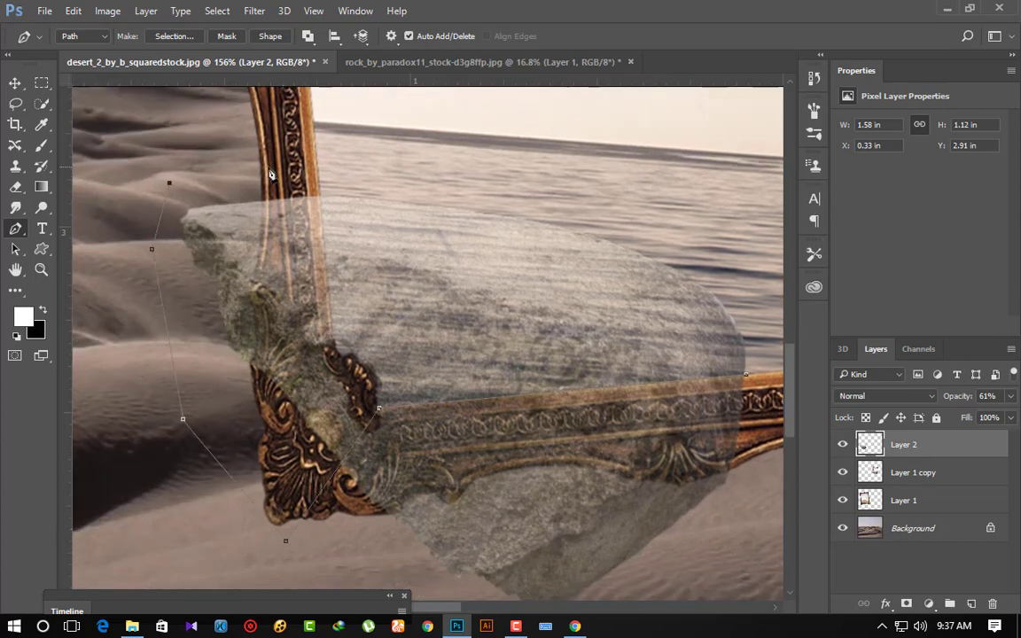
left_click_drag(269, 167, 326, 163)
left_click(331, 340)
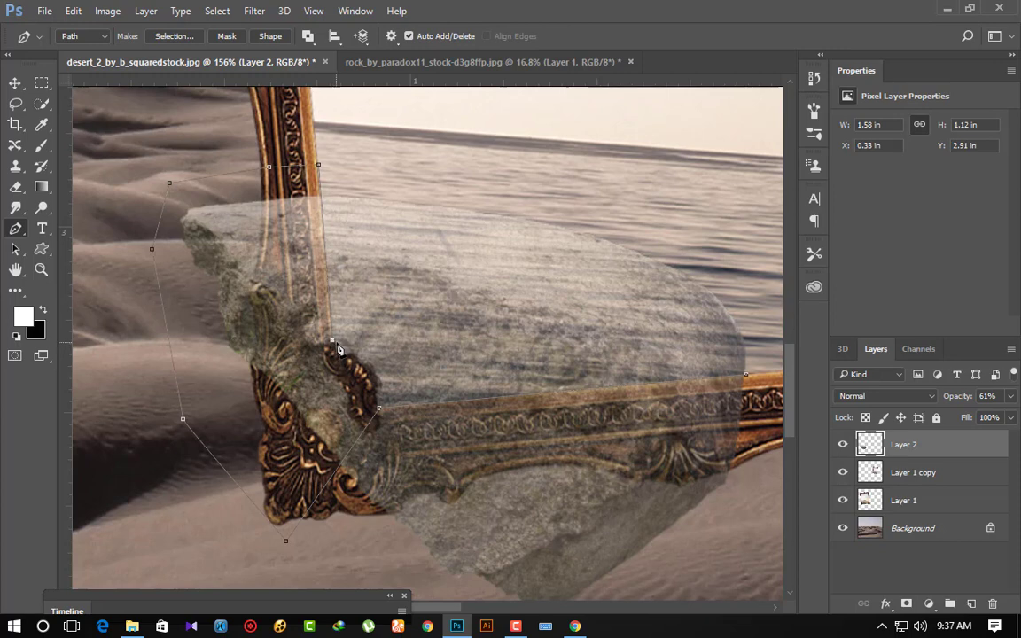
left_click(379, 413)
left_click(383, 428)
key("ctrl+Return")
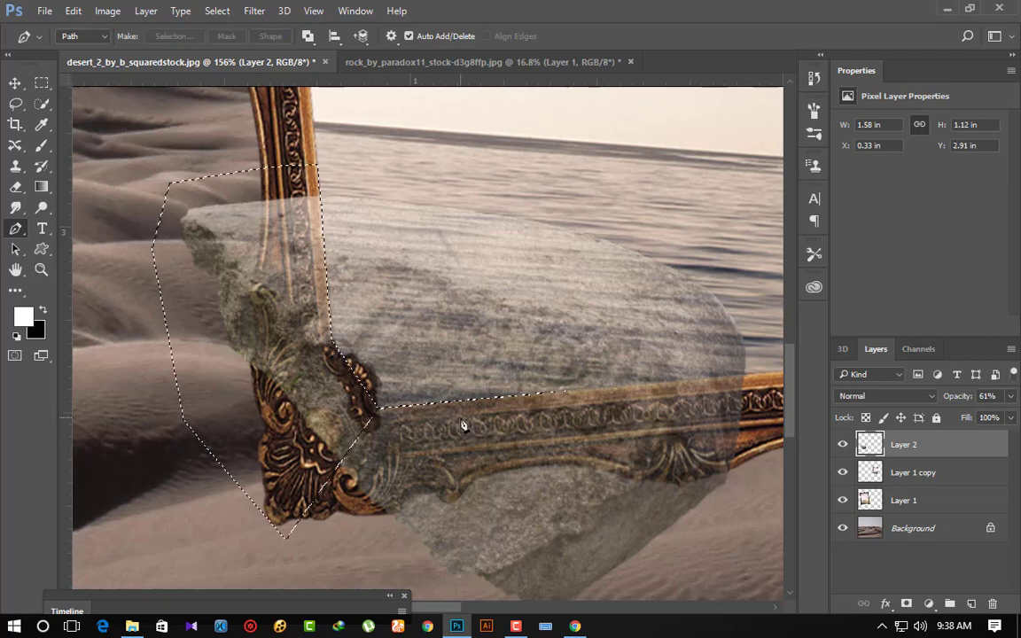
Delete the selected rock, then path and delete the rock overlapping the frame's bottom rail and sand.
key("Delete")
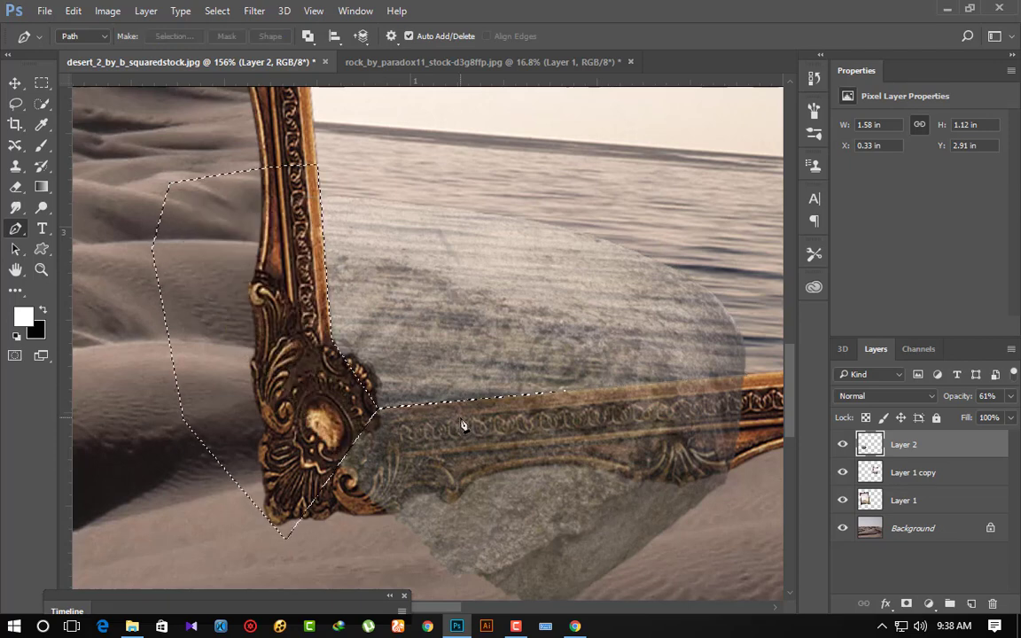
key("ctrl+d")
left_click_drag(523, 464, 455, 416)
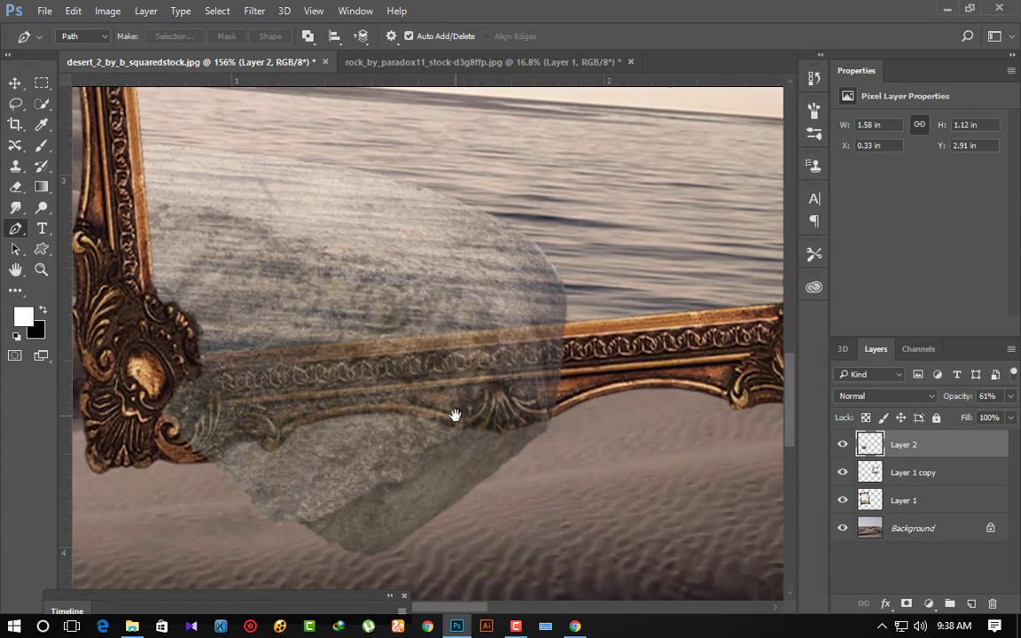
left_click(200, 358)
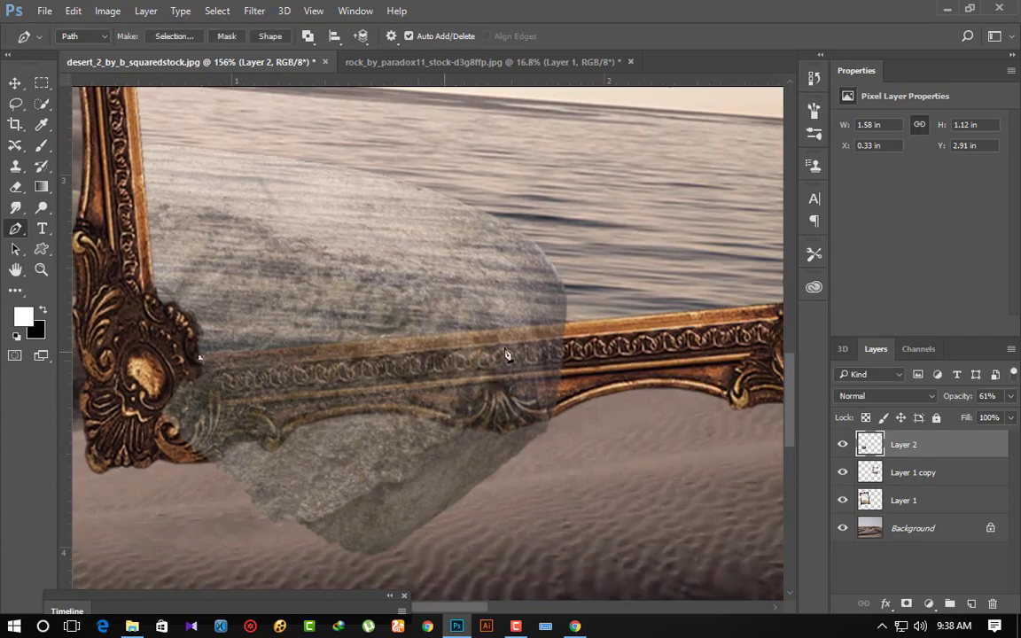
left_click(565, 322)
left_click(592, 506)
left_click_drag(438, 568, 292, 558)
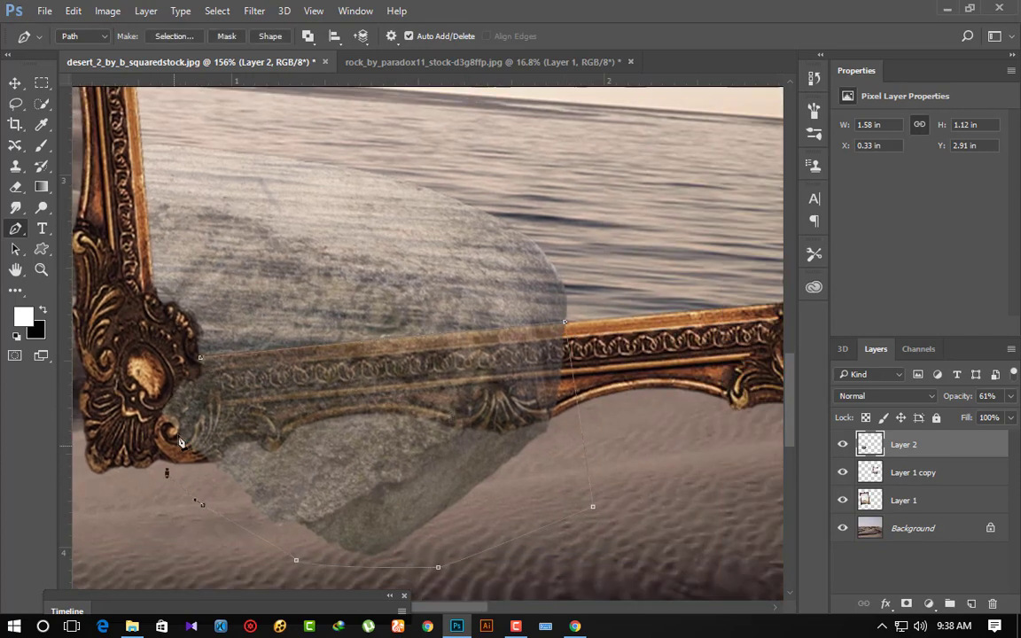
left_click(201, 361)
key("ctrl+Return")
key("Delete")
key("ctrl+d")
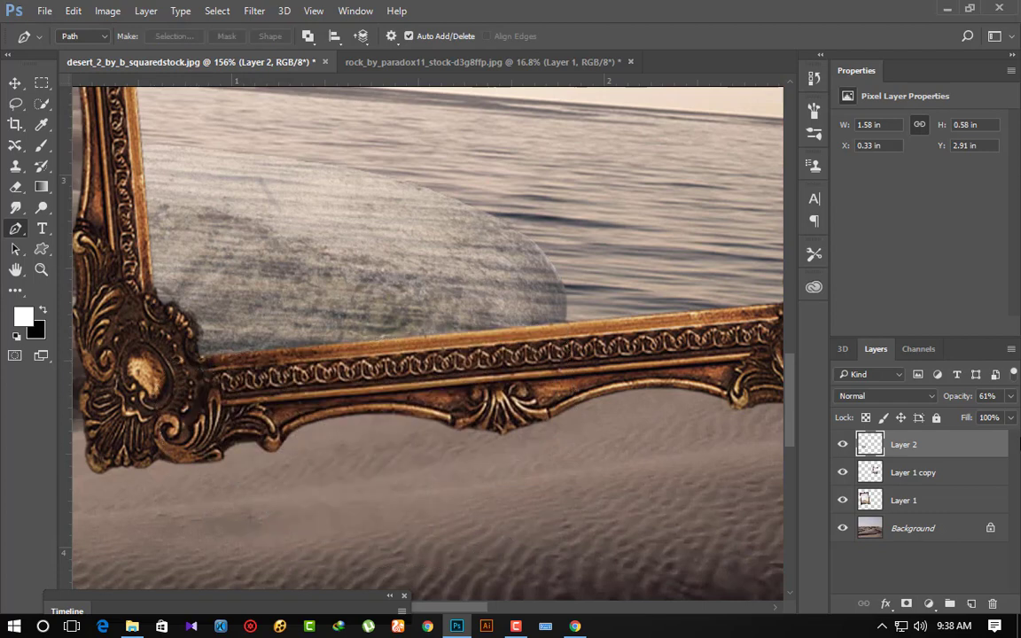
Restore the rock layer to 100% opacity.
key("0")
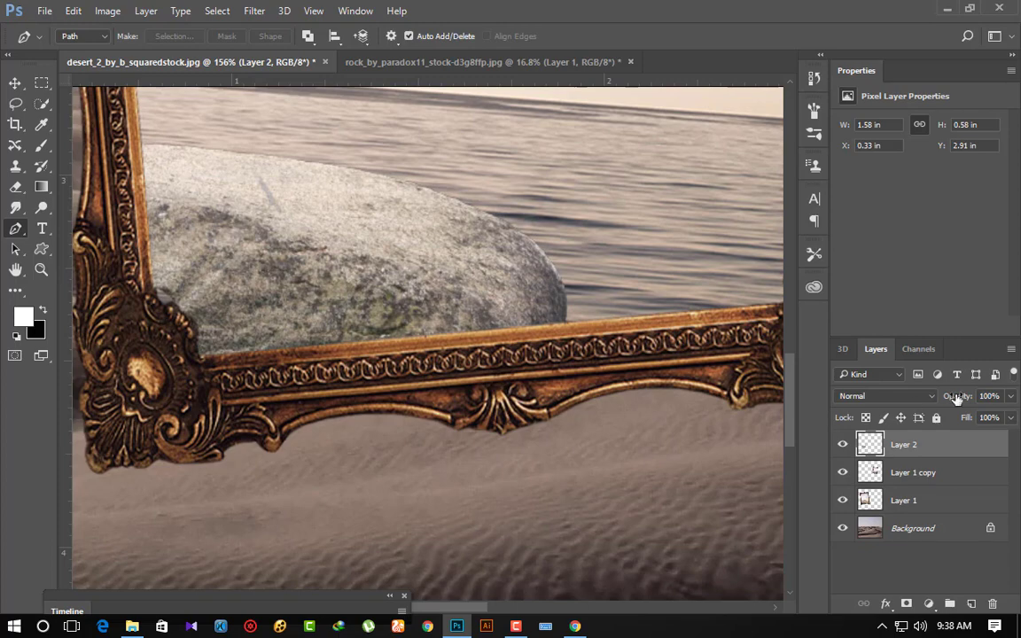
scroll(665, 433, "down", 2)
scroll(649, 462, "down", 2)
scroll(647, 461, "down", 3)
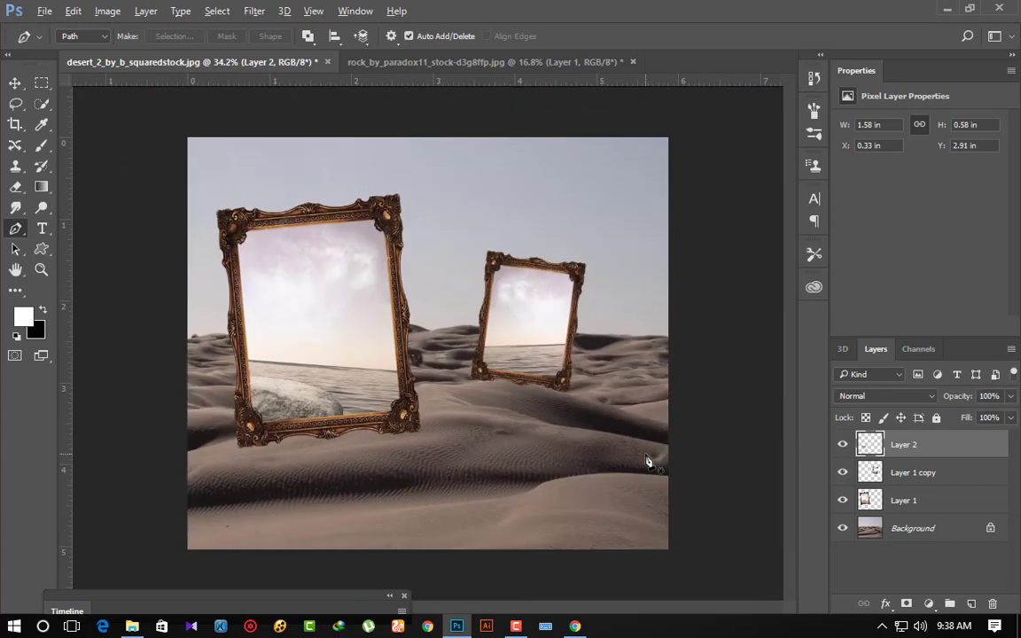
Apply a Camera Raw Filter: Contrast +38, Shadows -100, Whites -23, Blacks -77, Clarity +46, Vibrance -41.
key("alt")
left_click(253, 10)
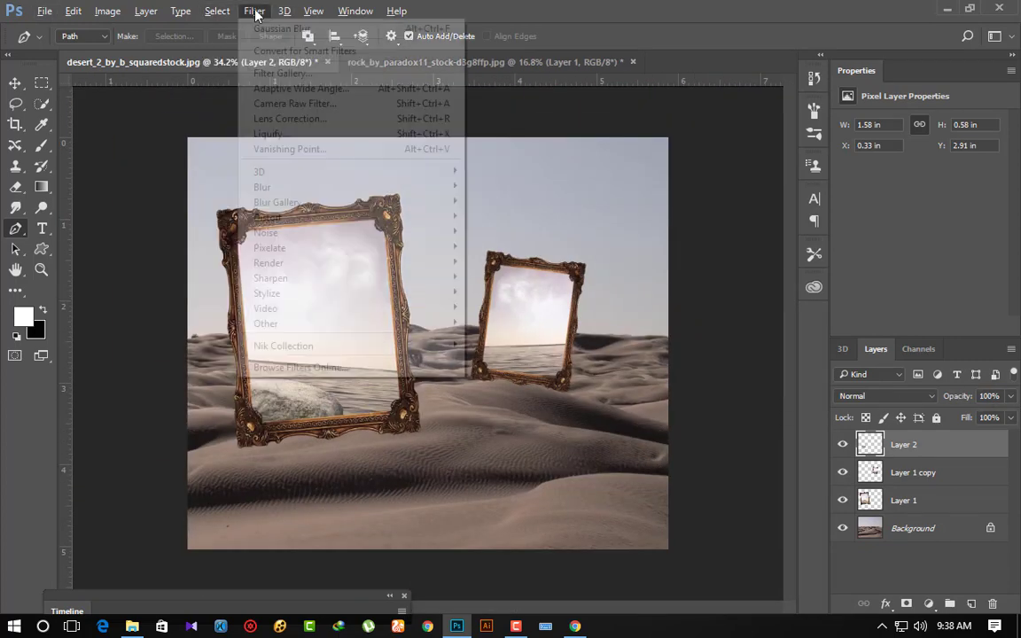
left_click(295, 104)
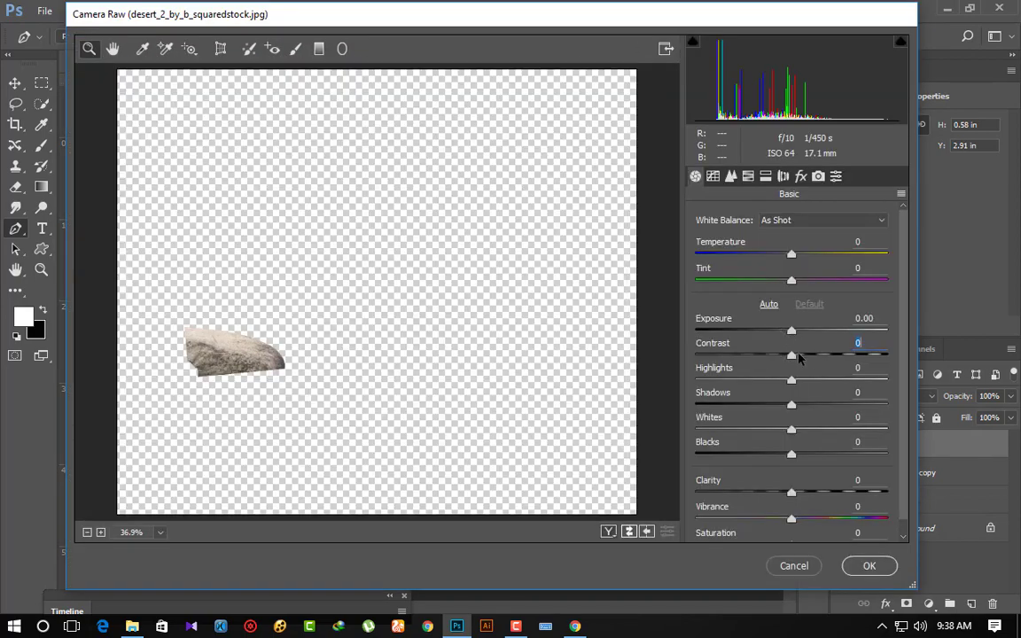
left_click_drag(798, 356, 827, 356)
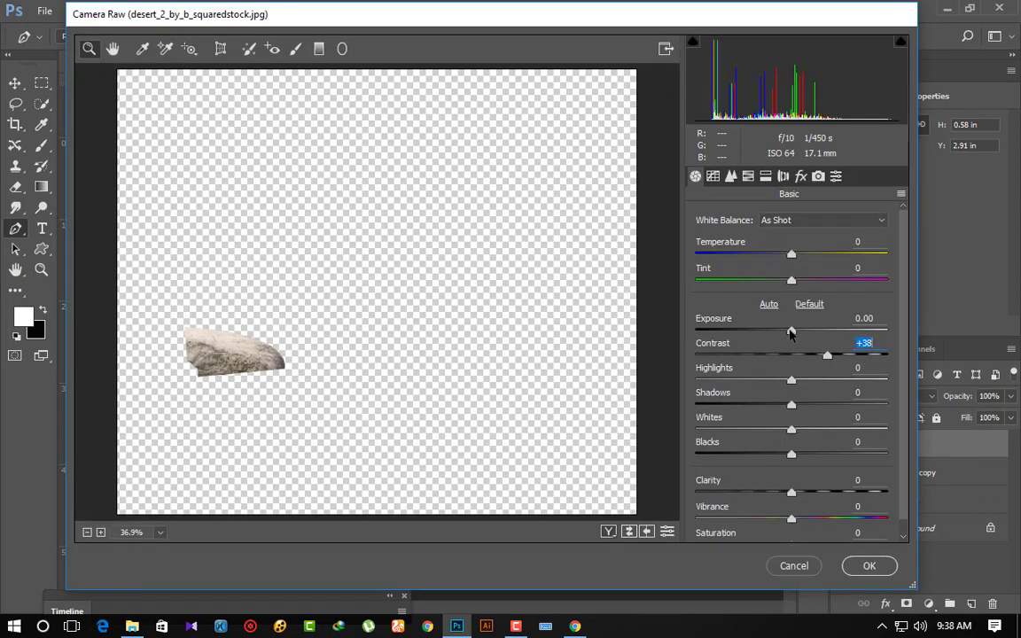
left_click_drag(791, 406, 667, 410)
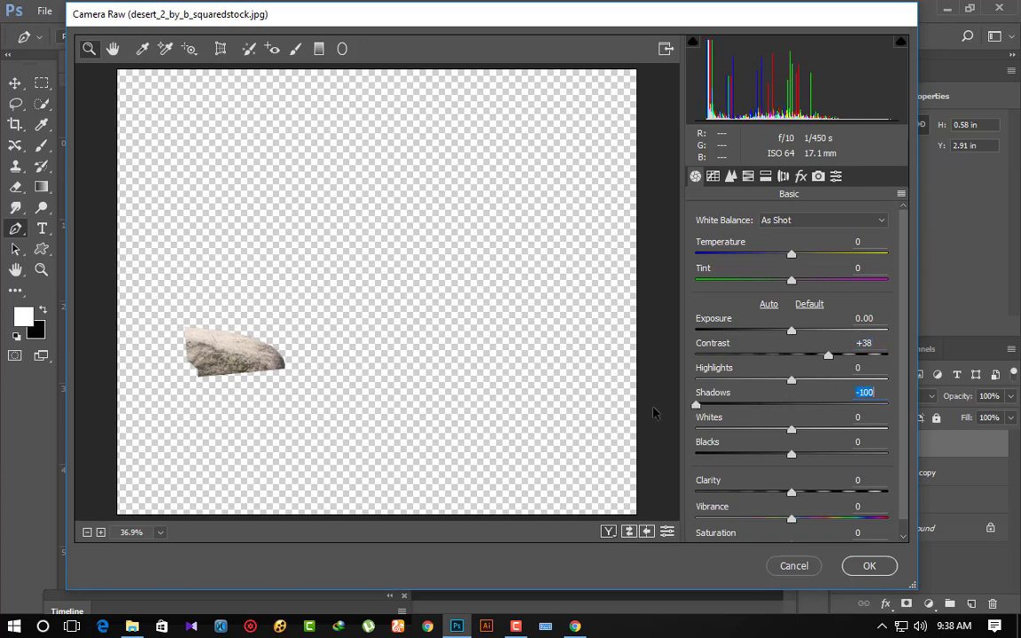
left_click_drag(791, 430, 719, 455)
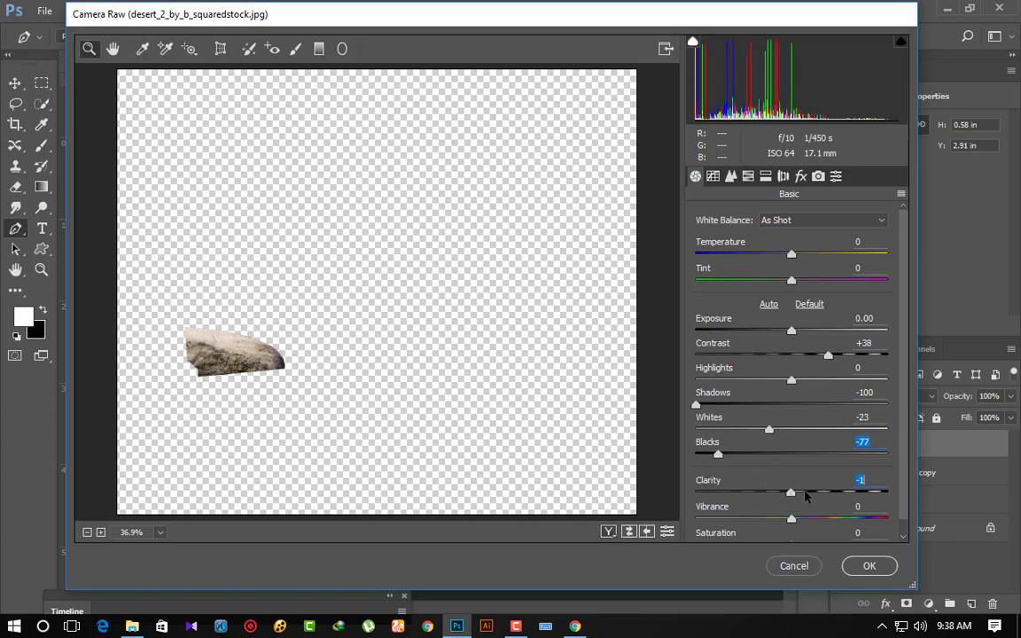
left_click_drag(836, 496, 758, 520)
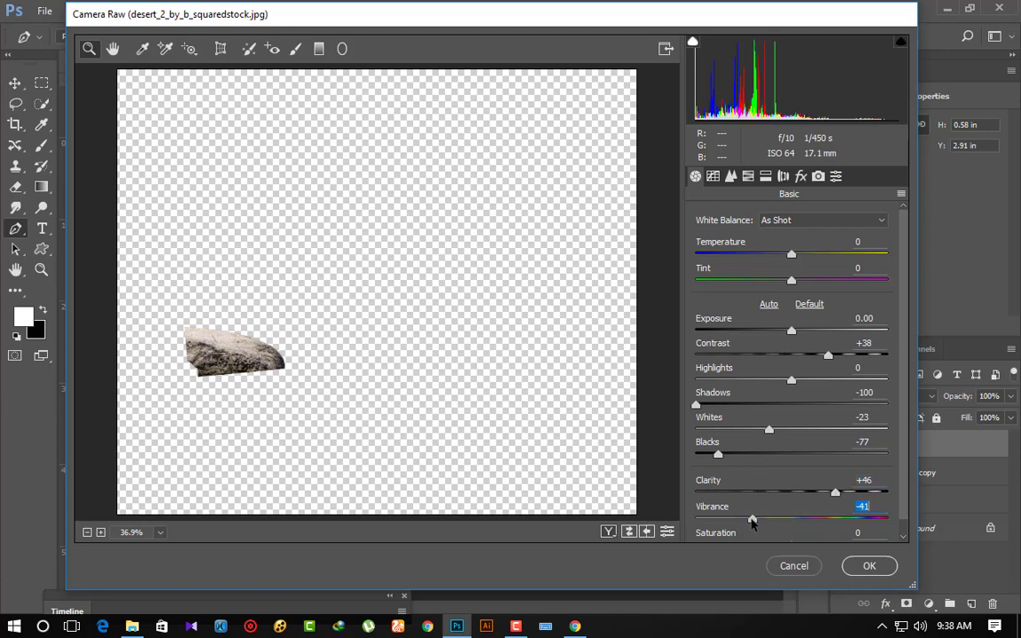
left_click(867, 564)
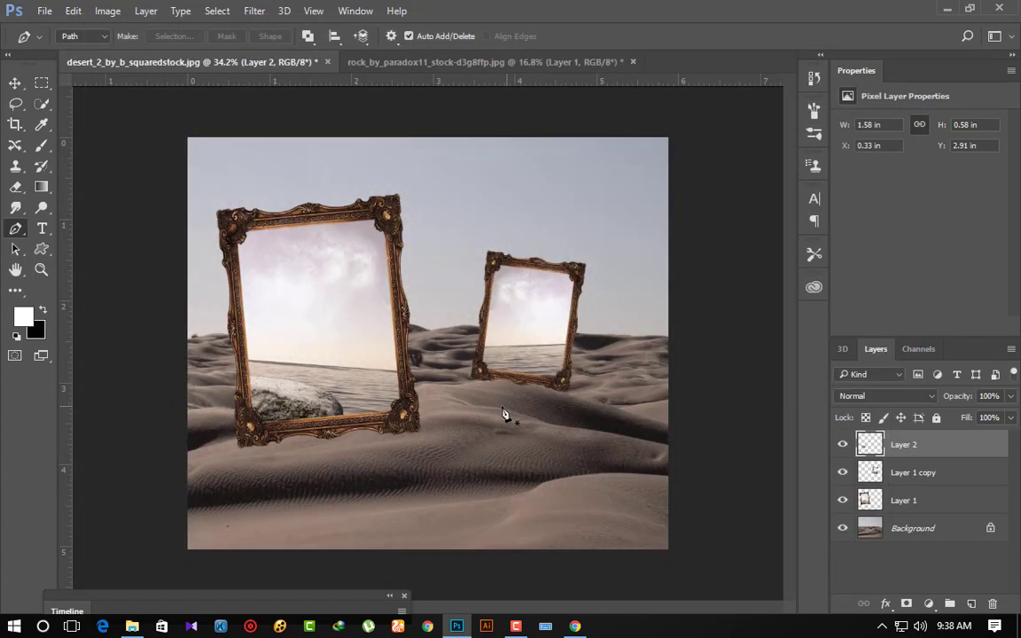
Toggle the rock and Layer 1 copy visibility to compare them.
scroll(492, 417, "up", 3)
scroll(493, 416, "up", 2)
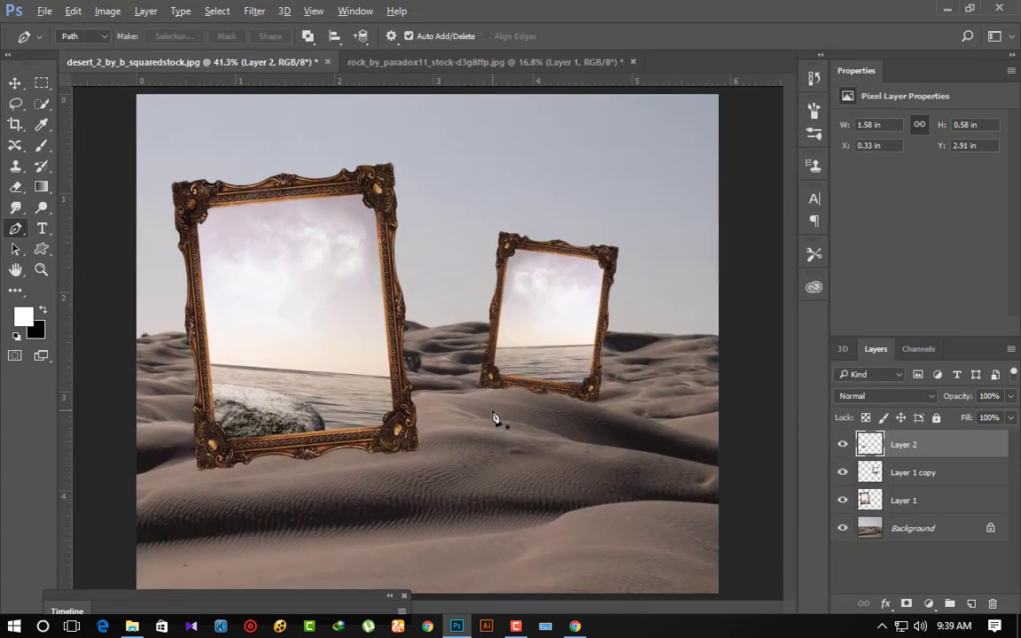
scroll(474, 425, "down", 1)
scroll(456, 431, "up", 1)
left_click(842, 444)
left_click(842, 444)
left_click(843, 472)
left_click(843, 473)
Move the rock below Layer 1 copy, merge it with Layer 1, and add a white mask.
left_click_drag(883, 458, 910, 492)
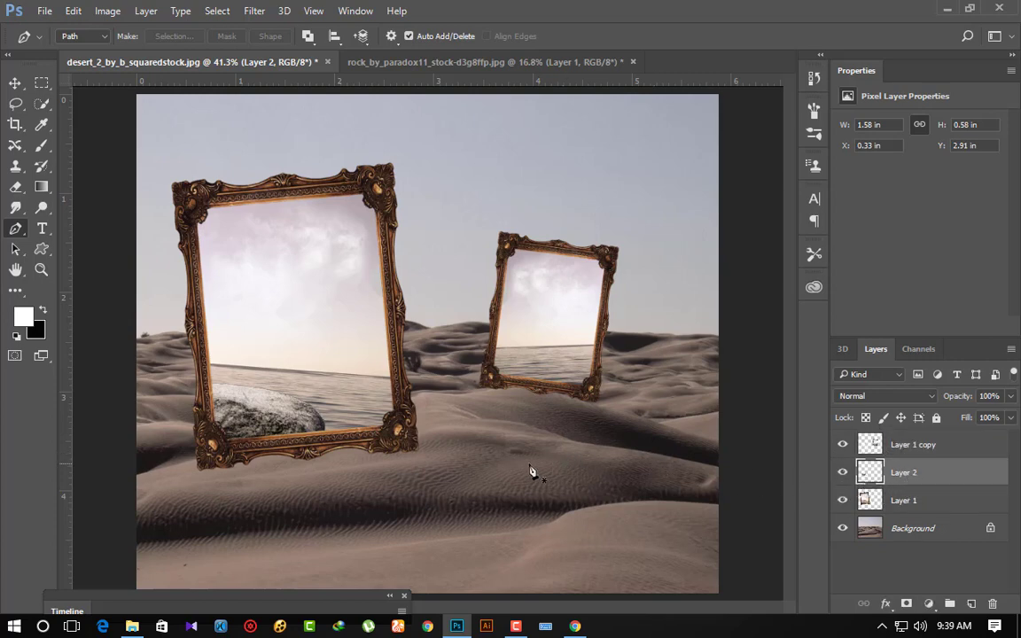
left_click(906, 503, "shift")
right_click(941, 484)
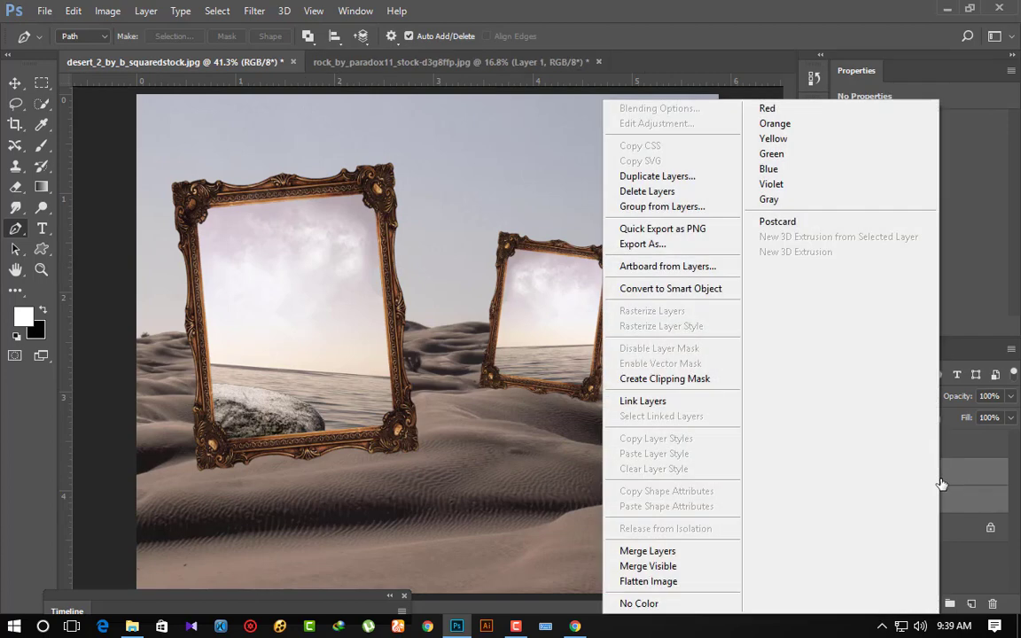
left_click(683, 551)
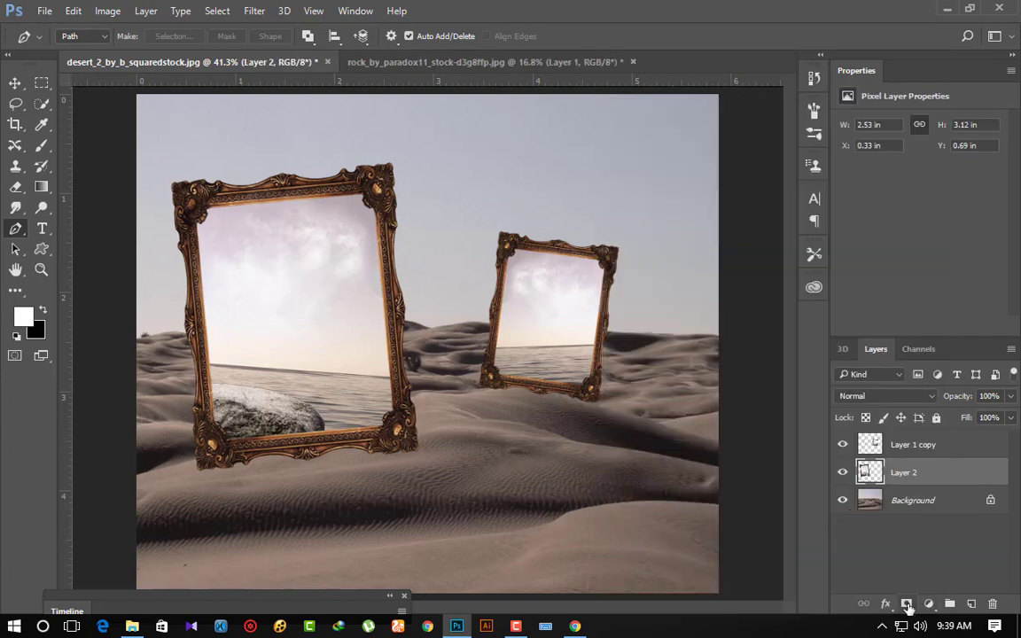
left_click(907, 608)
Set the gradient's left opacity stop to 60%.
left_click(42, 187)
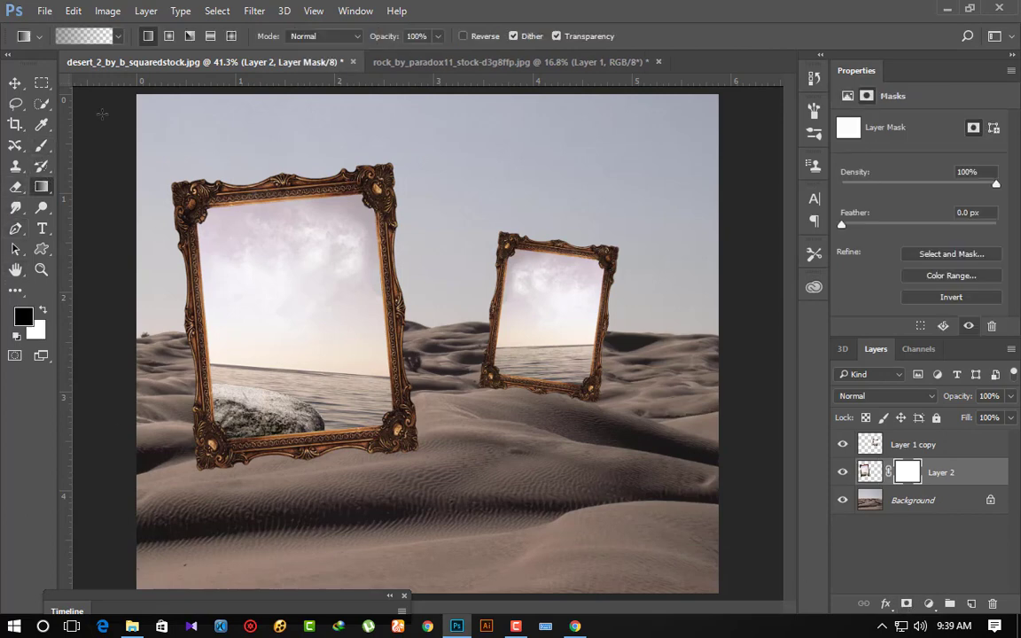
left_click(95, 37)
left_click(505, 424)
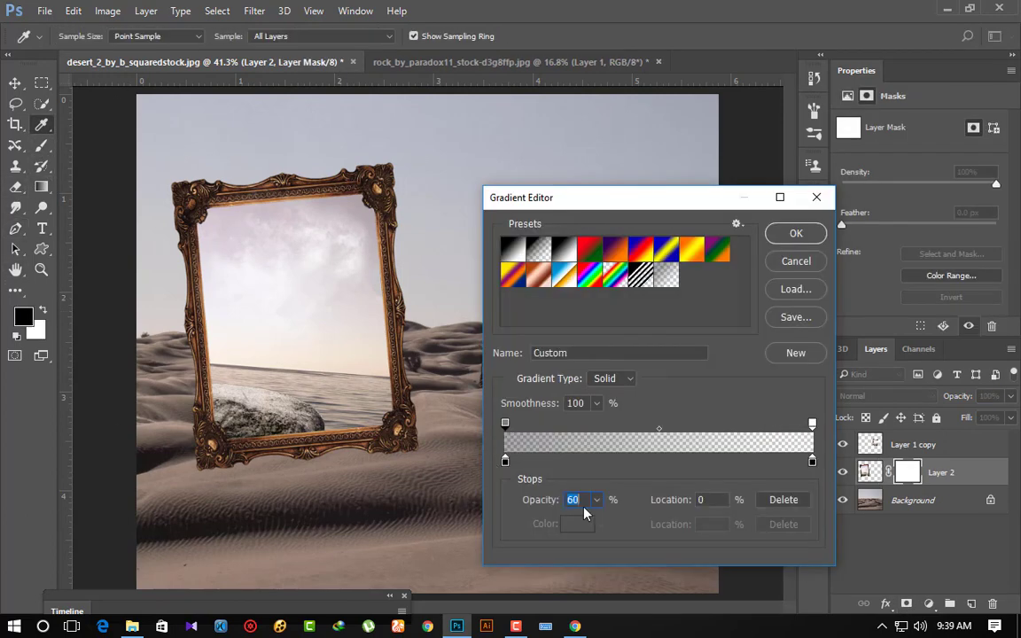
left_click(796, 233)
Drag gradients on the mask to fade the frame's bottom rail and rock base into the sand.
scroll(348, 470, "up", 3)
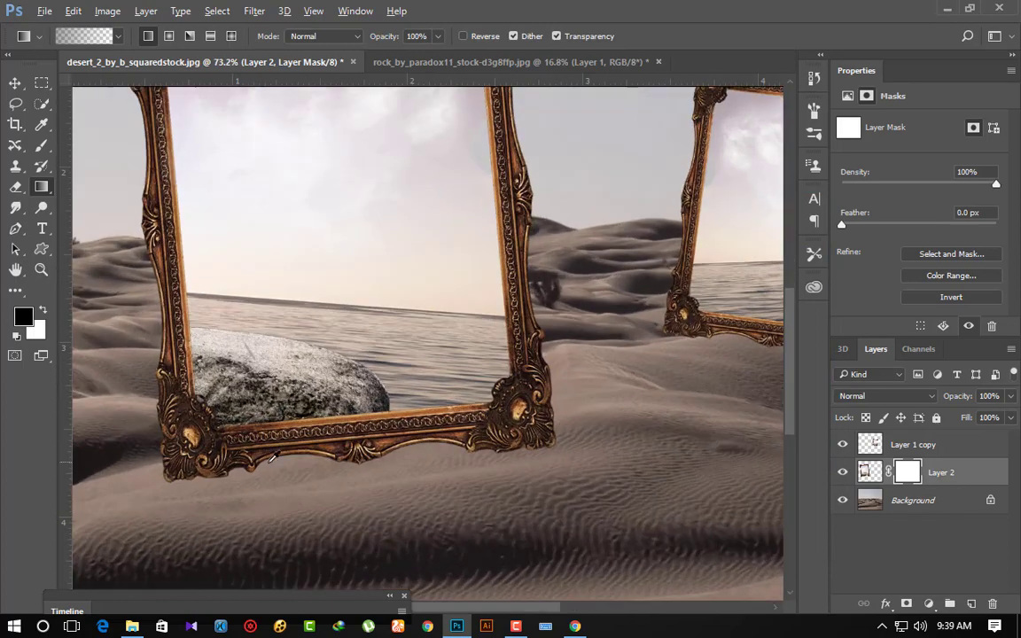
left_click_drag(349, 465, 346, 434)
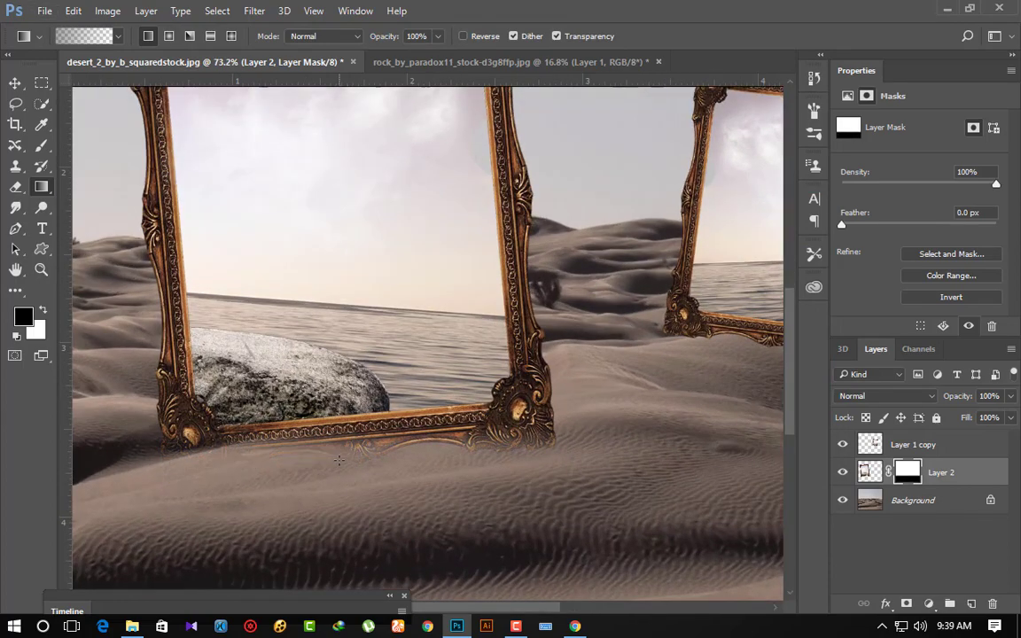
left_click_drag(324, 422, 324, 461)
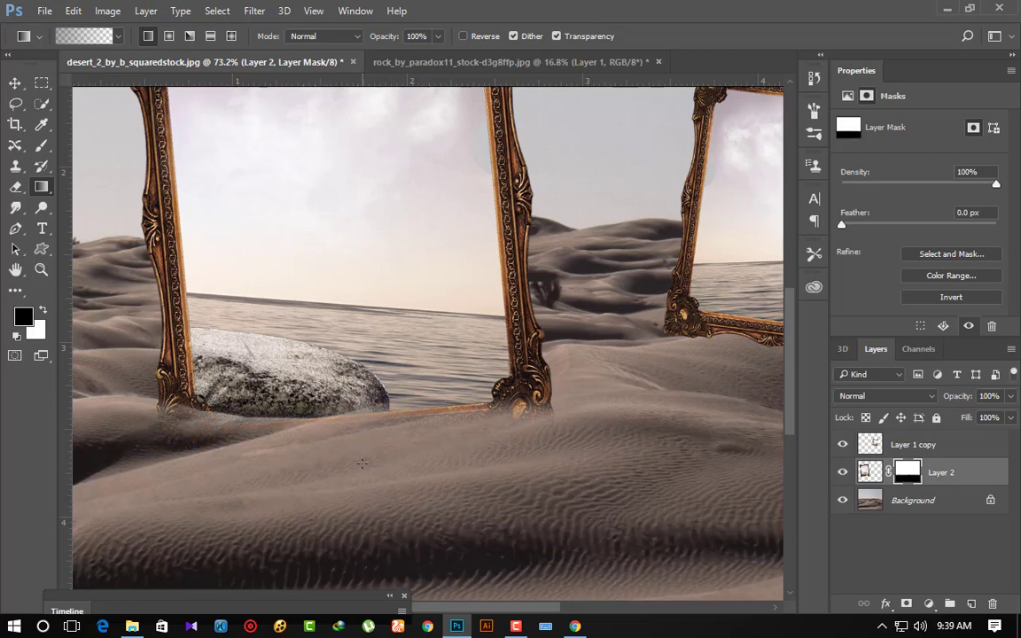
left_click(16, 186)
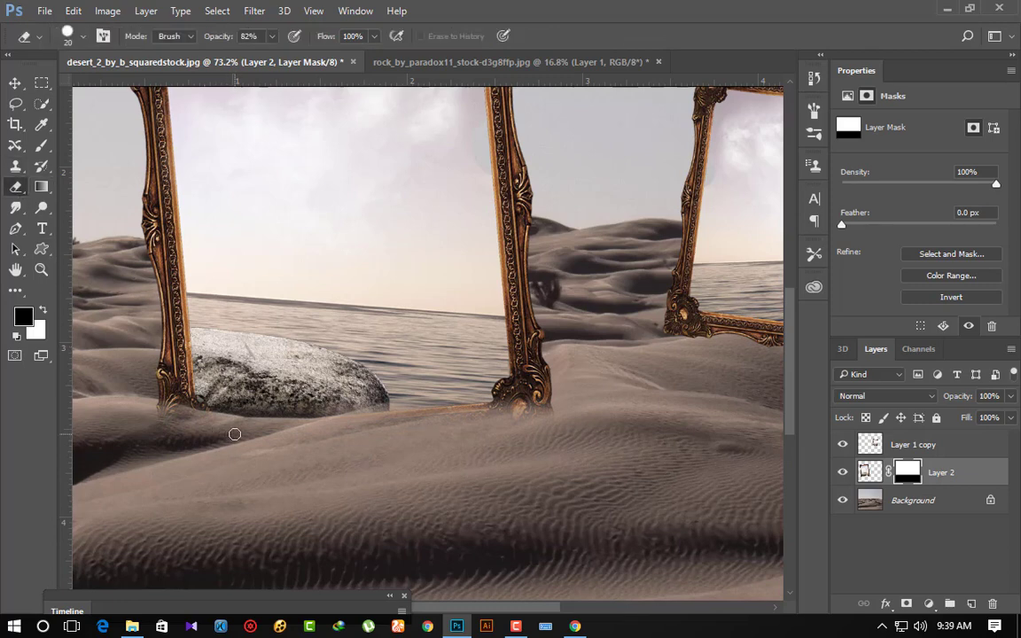
Set the eraser to 60% opacity, lower flow and a 45 px brush, undoing a test stroke on the mask.
left_click_drag(207, 42, 187, 41)
left_click_drag(328, 42, 314, 41)
key("bracketright")
key("bracketright")
key("bracketright")
left_click_drag(314, 443, 430, 436)
key("ctrl+z")
On the layer pixels, erase the frame's right foot into the sand, undoing a trial rock erase.
left_click(869, 472)
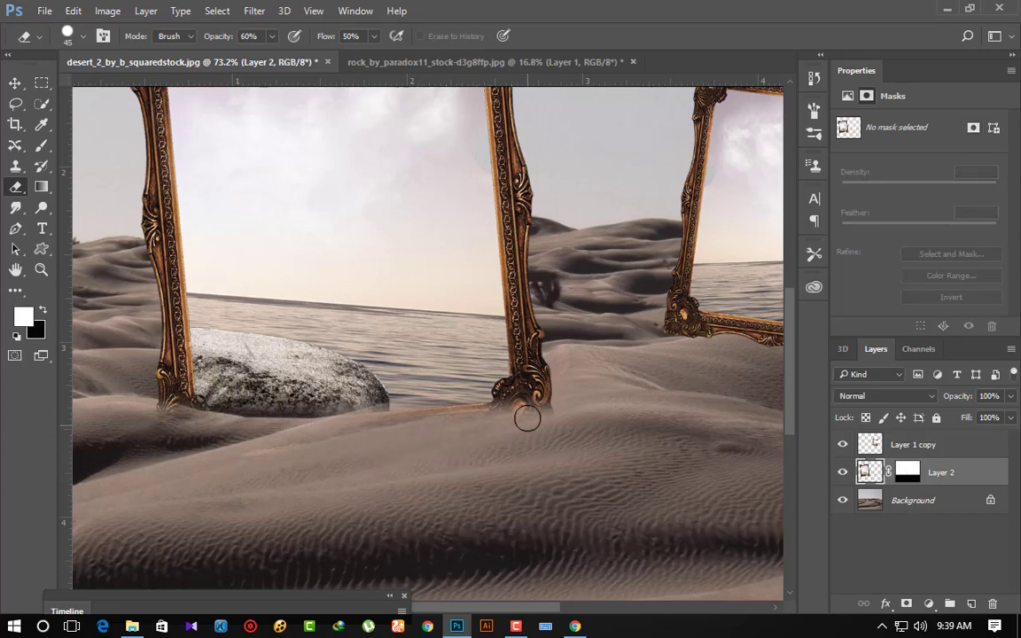
mouse_move(526, 416)
left_mouse_down()
mouse_move(544, 405)
mouse_move(536, 428)
left_mouse_up()
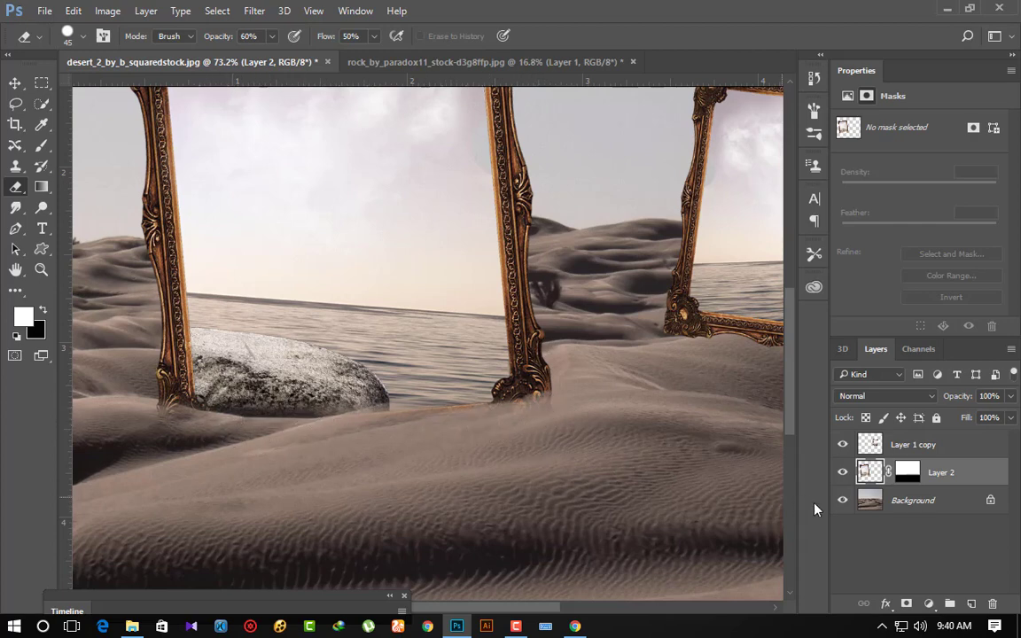
left_click(842, 472)
left_click(842, 472)
left_click_drag(292, 377, 295, 402)
key("ctrl+alt+z")
key("ctrl+alt+z")
key("ctrl+alt+z")
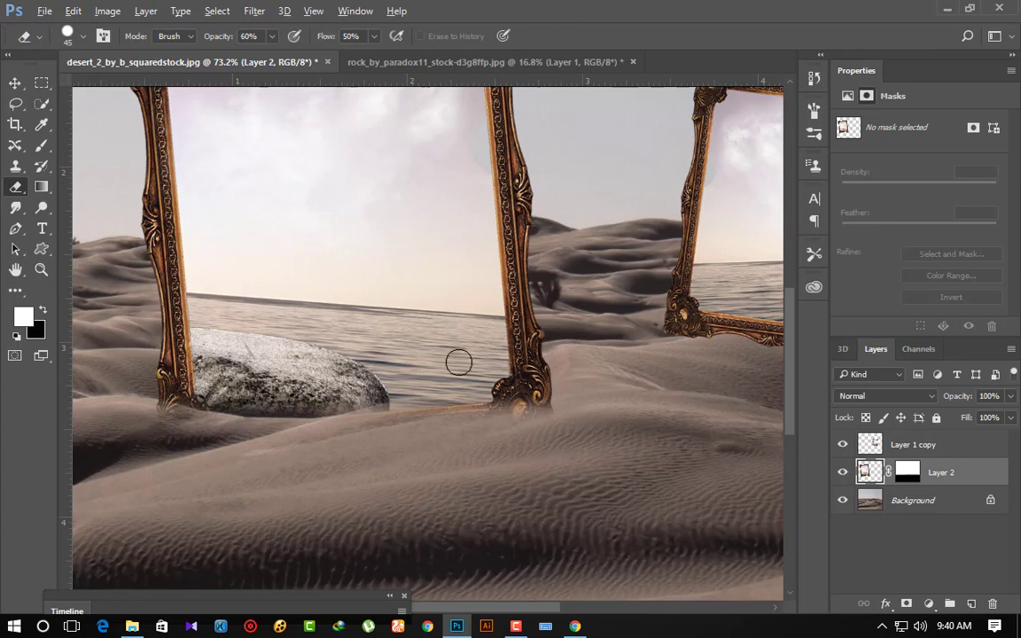
Raise the eraser opacity to about 78%, then lower it slightly.
scroll(458, 362, "down", 3)
scroll(483, 393, "up", 1)
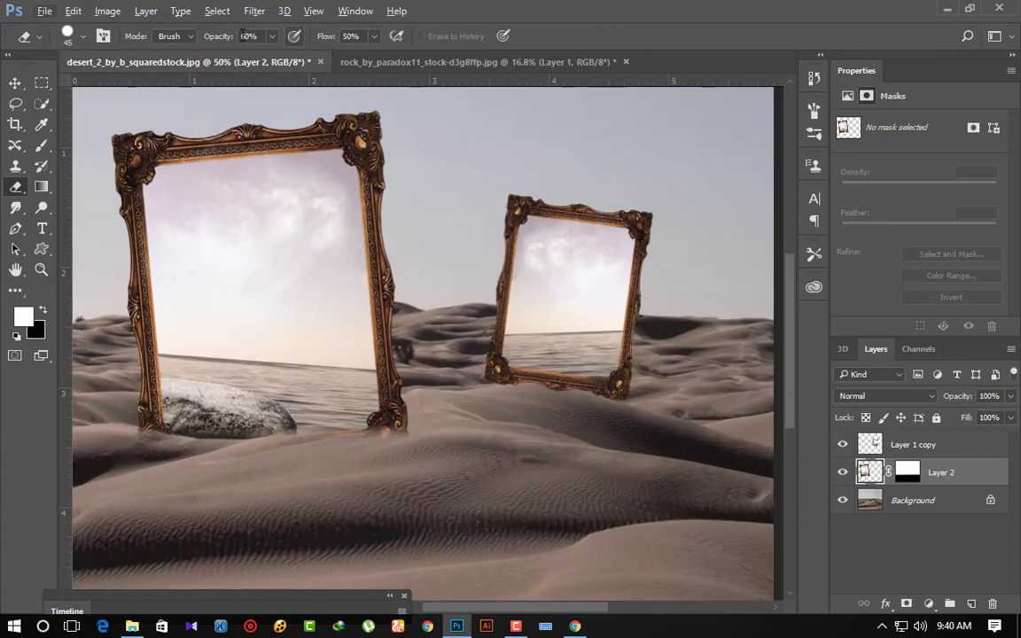
left_click_drag(212, 36, 238, 42)
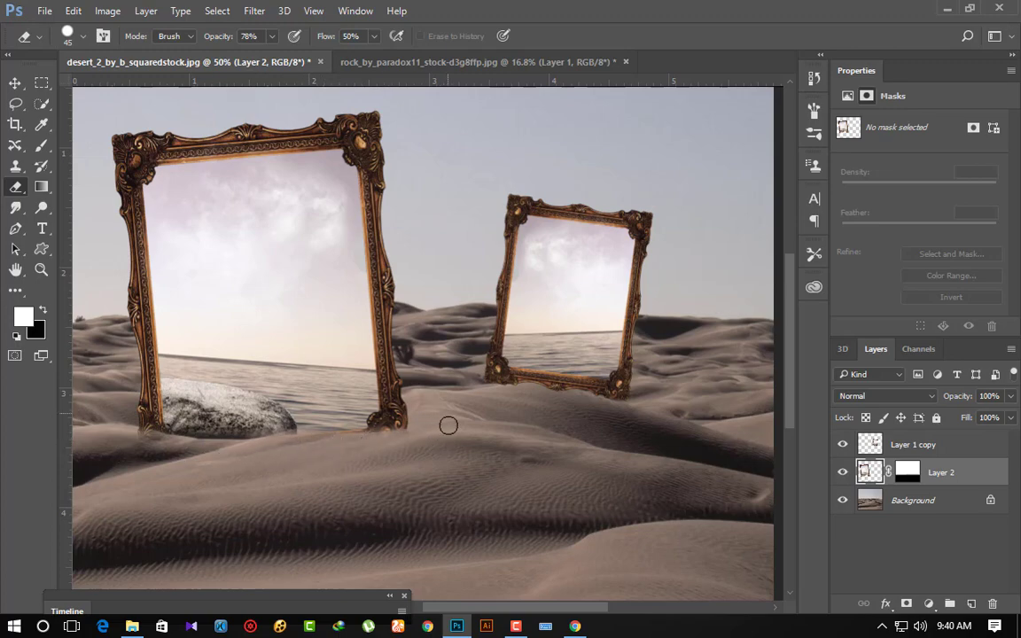
scroll(559, 469, "down", 2)
scroll(559, 469, "up", 2)
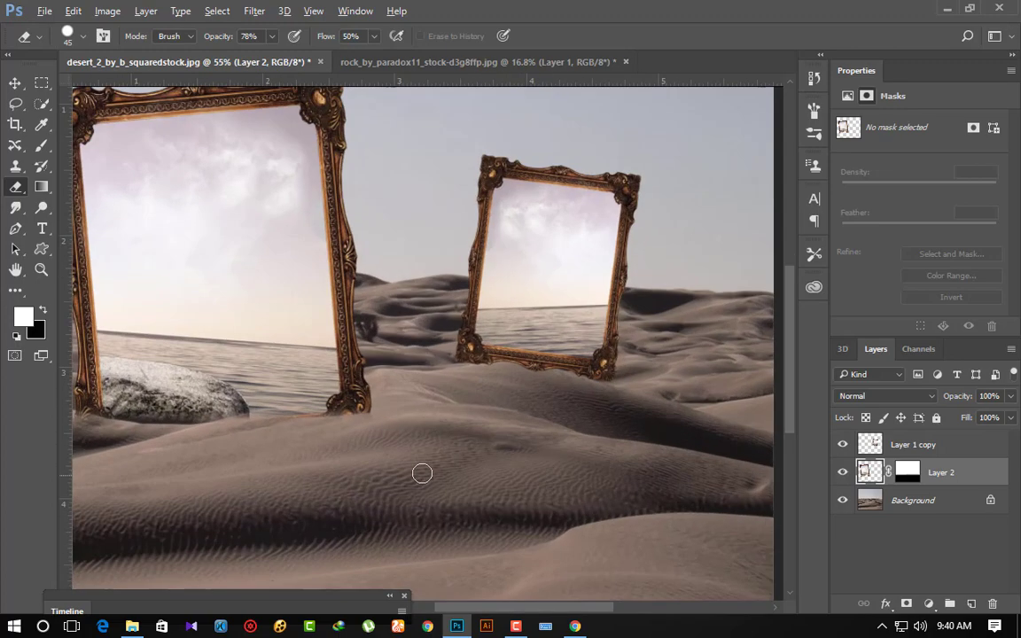
scroll(422, 472, "down", 1)
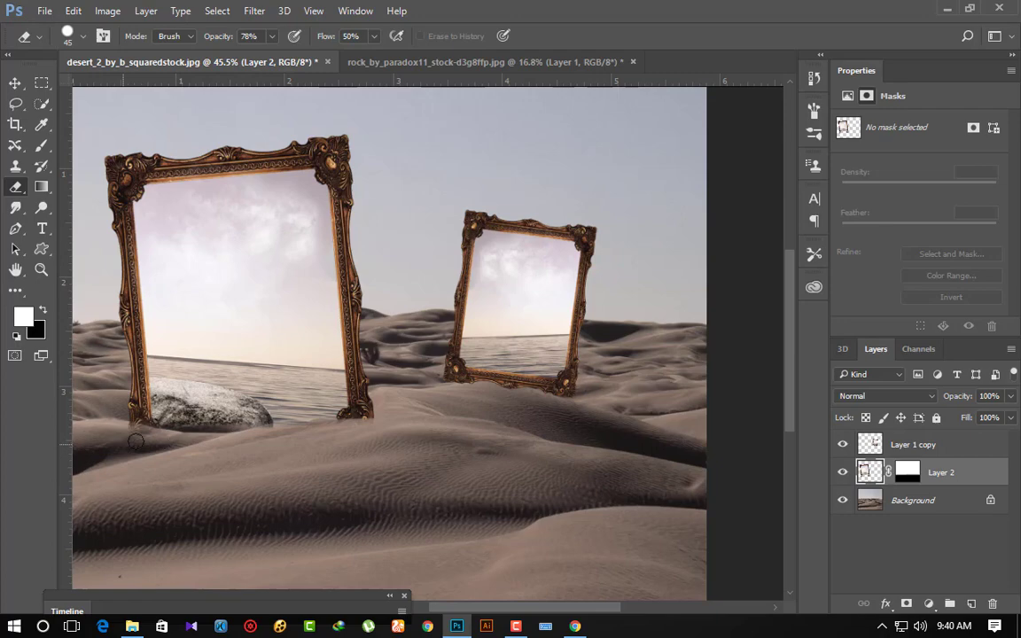
scroll(347, 478, "down", 2)
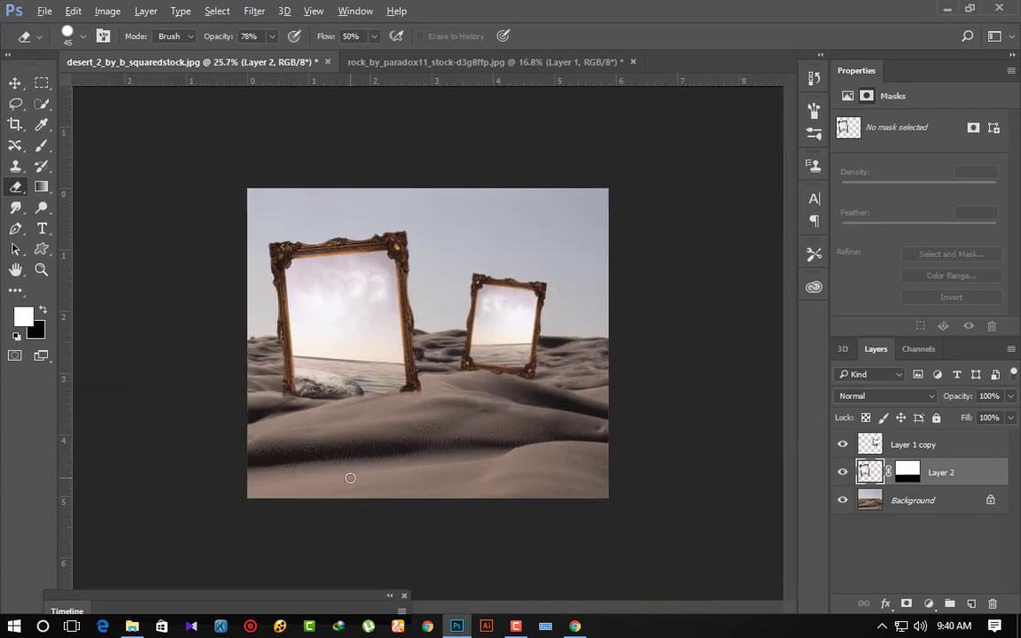
scroll(347, 478, "up", 1)
scroll(348, 478, "up", 2)
scroll(416, 374, "up", 2)
scroll(415, 374, "down", 1)
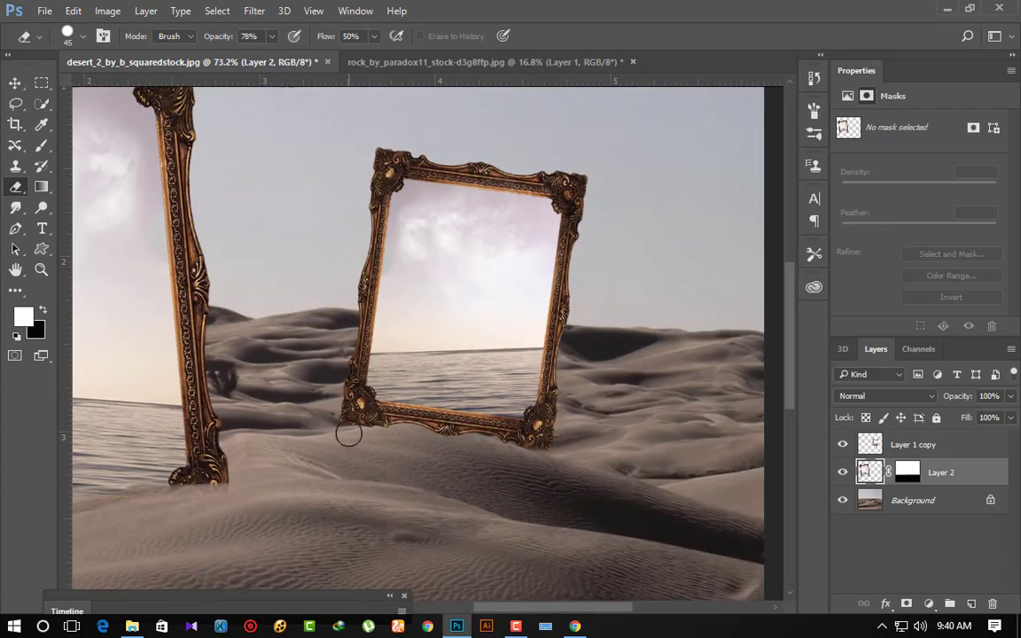
scroll(346, 426, "up", 2)
left_click_drag(213, 45, 209, 44)
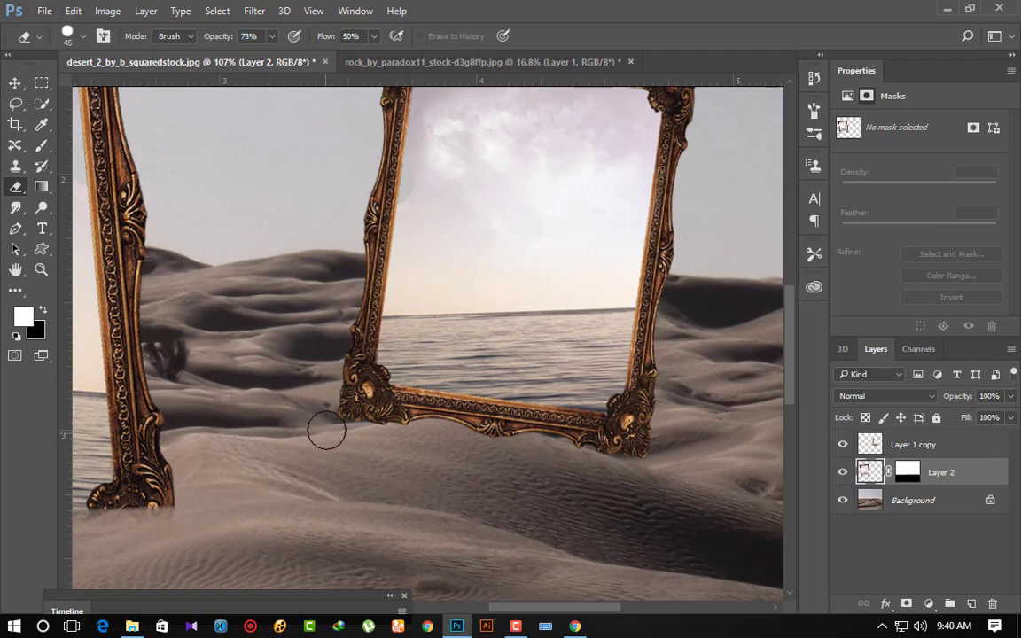
left_click(913, 444)
scroll(532, 470, "up", 1)
Lower Layer 1 copy's opacity so the front frame becomes see-through.
scroll(602, 495, "up", 1)
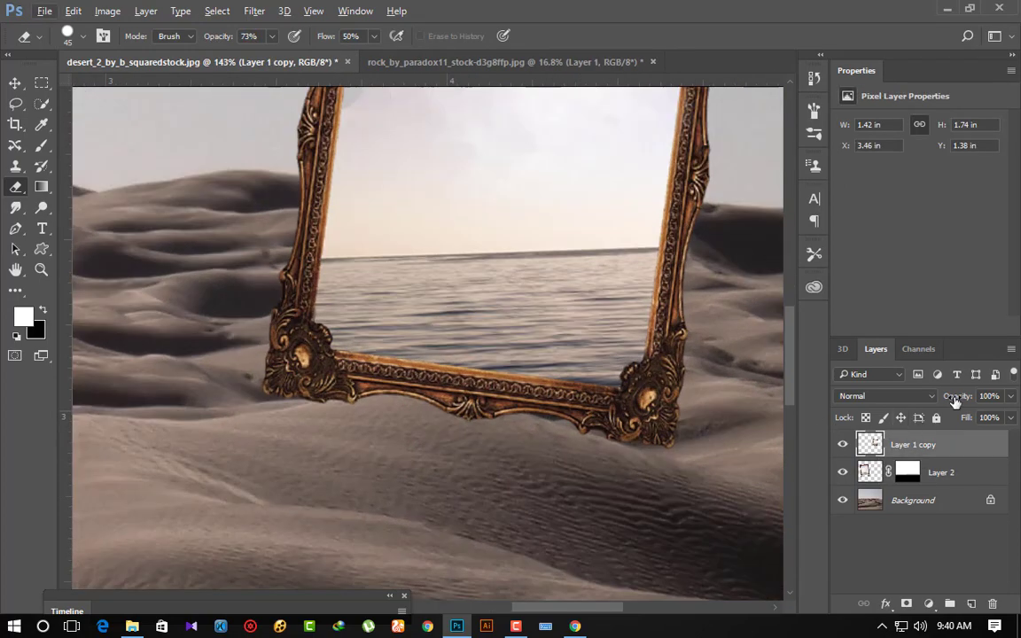
left_click_drag(955, 397, 899, 402)
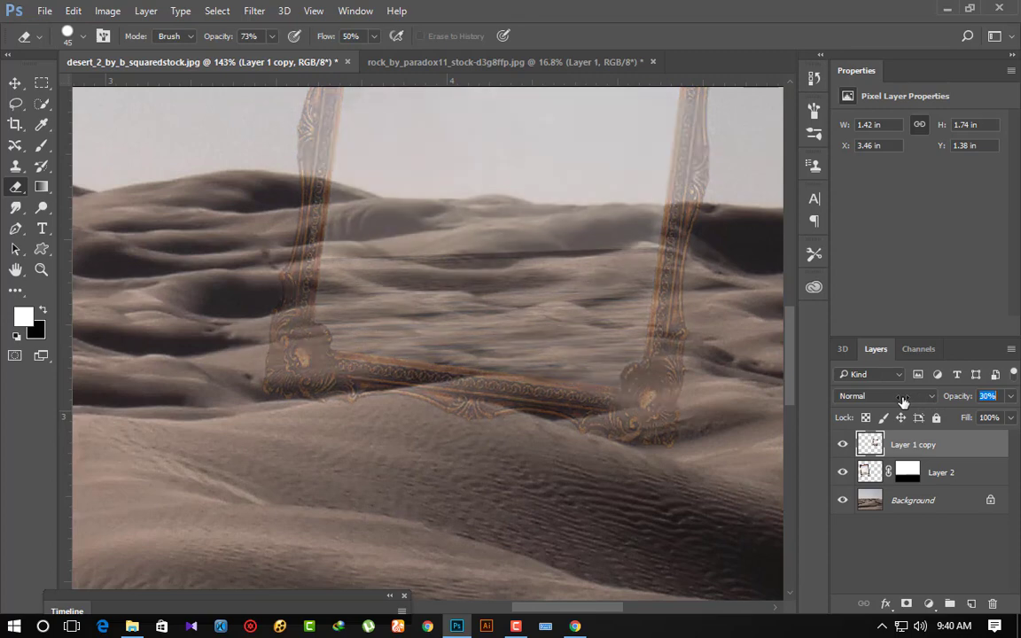
left_click_drag(902, 402, 897, 402)
scroll(327, 454, "up", 1)
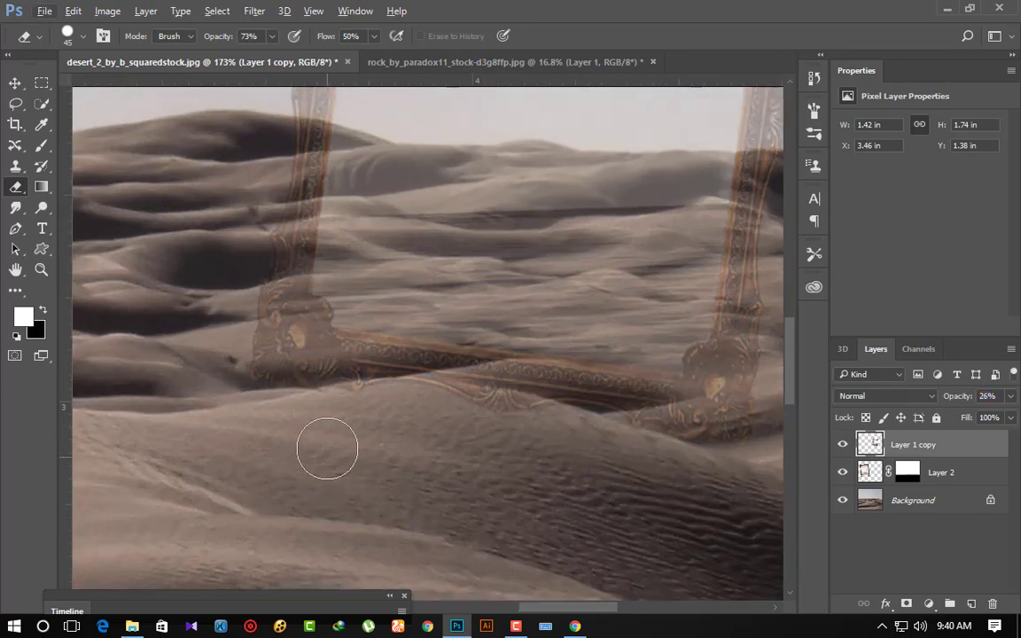
Erase the frame's bottom edge along the dune crest with a small Eraser at 100%.
key("bracketleft")
key("bracketleft")
key("bracketleft")
left_click_drag(225, 36, 400, 40)
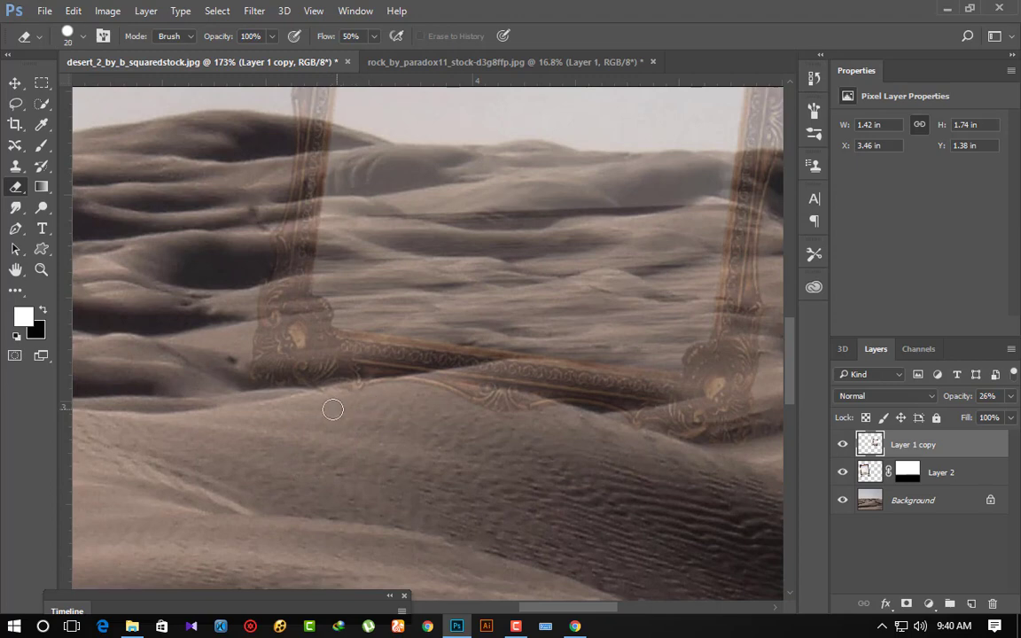
key("bracketleft")
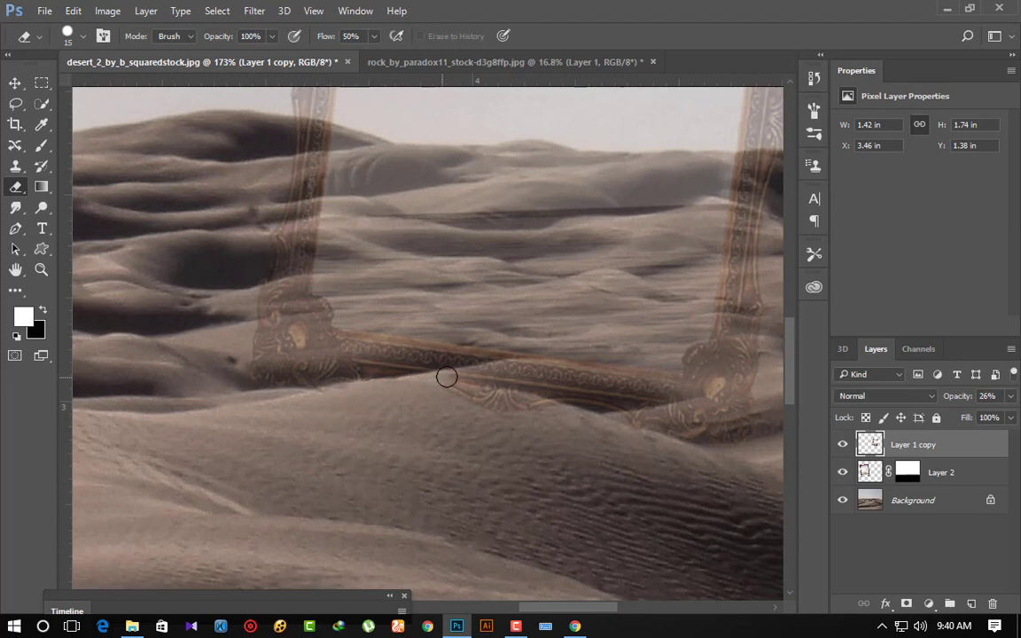
mouse_move(446, 377)
left_mouse_down()
mouse_move(534, 398)
mouse_move(476, 403)
mouse_move(576, 412)
mouse_move(681, 456)
left_mouse_up()
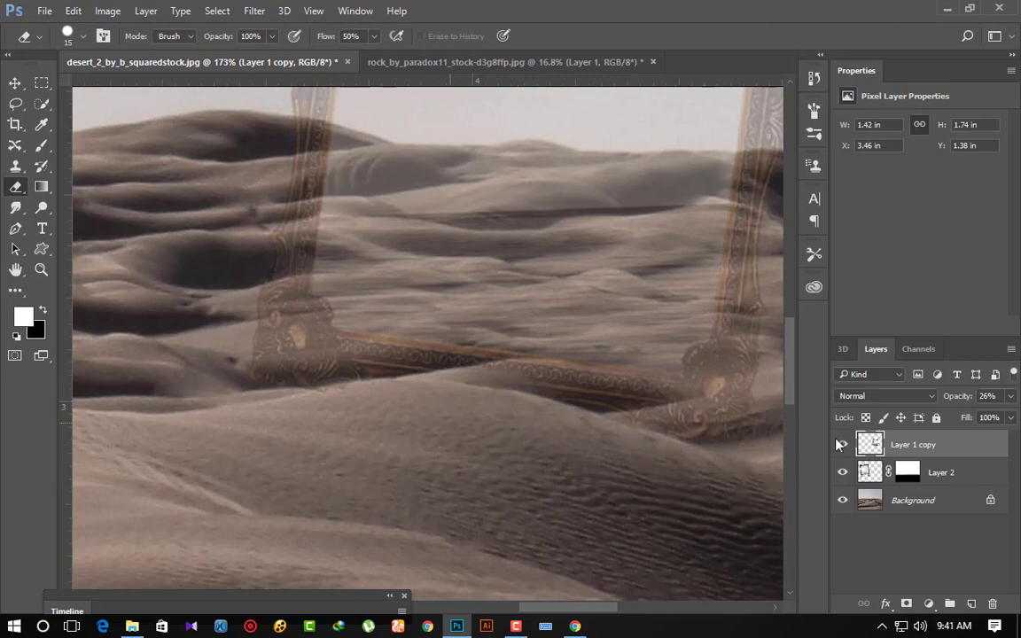
Restore Layer 1 copy to 100% opacity and erase the frame's lower-left corner behind the dune.
type("100")
key("Return")
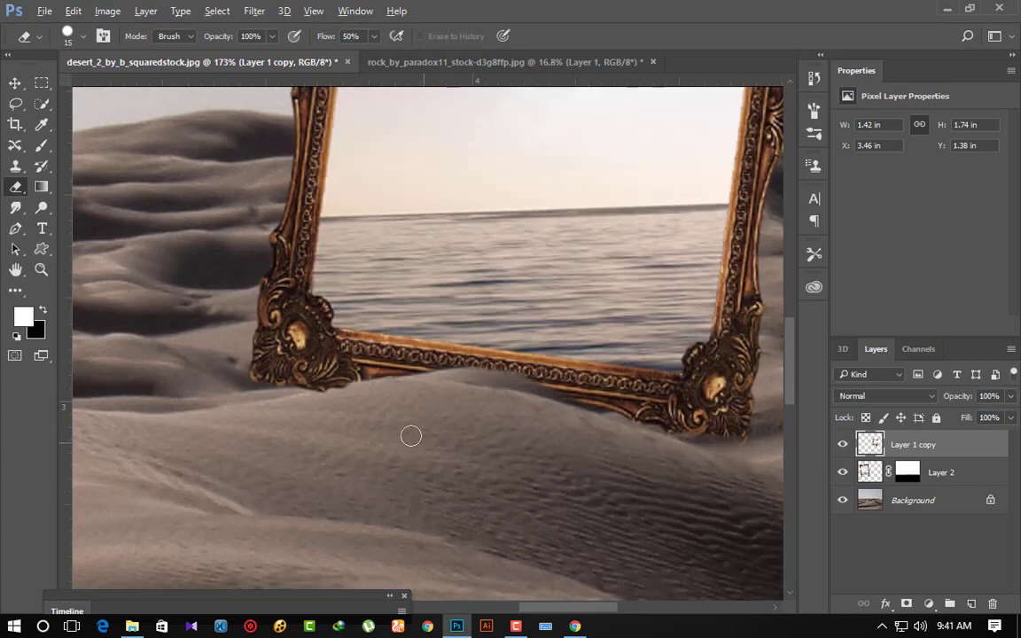
scroll(410, 435, "down", 5)
scroll(328, 437, "up", 2)
scroll(342, 467, "up", 2)
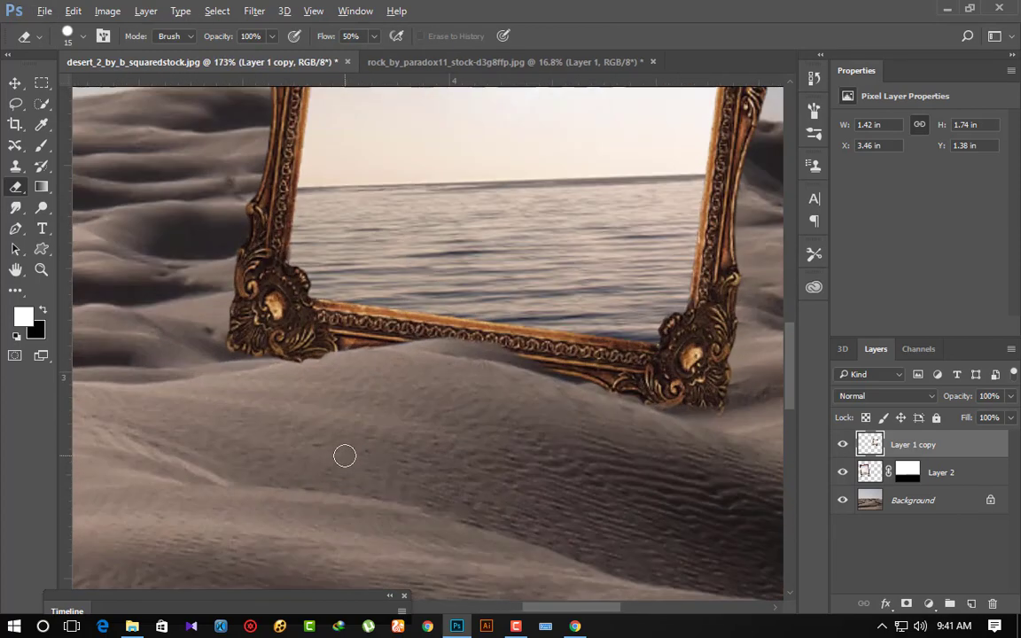
scroll(344, 455, "up", 2)
mouse_move(321, 347)
left_mouse_down()
mouse_move(280, 355)
mouse_move(322, 351)
left_mouse_up()
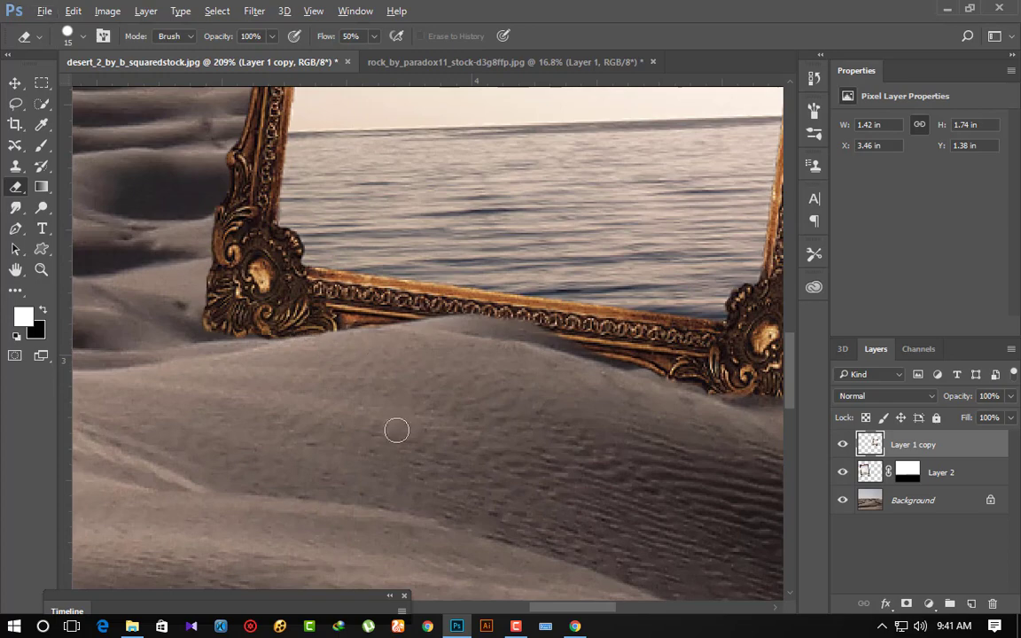
scroll(426, 439, "down", 3)
scroll(457, 449, "down", 1)
scroll(457, 449, "down", 3)
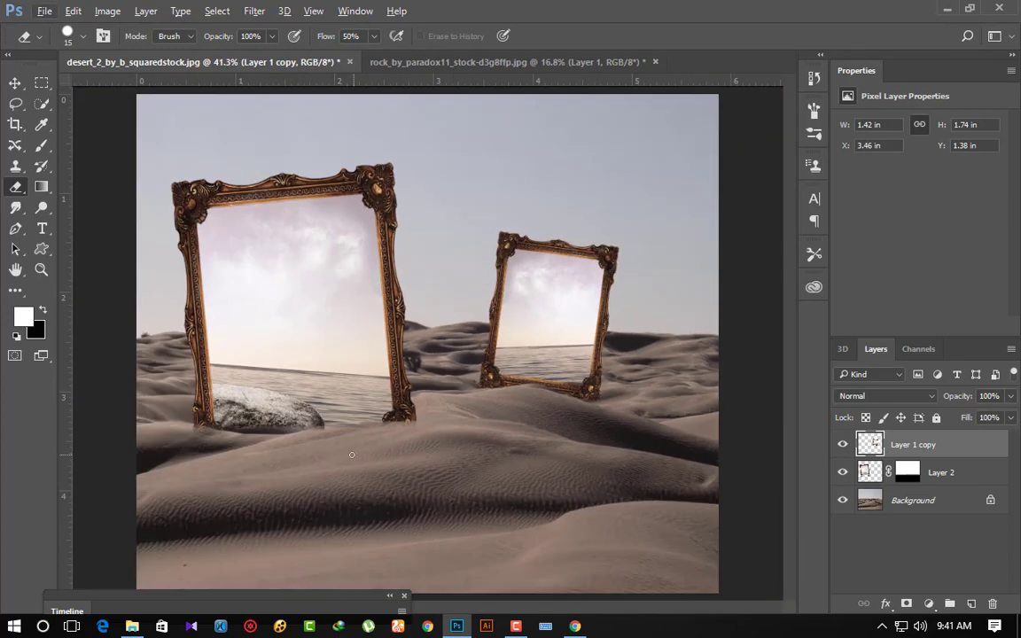
Add a new Layer 3 beneath the frame layers for the shadow.
left_click(891, 474)
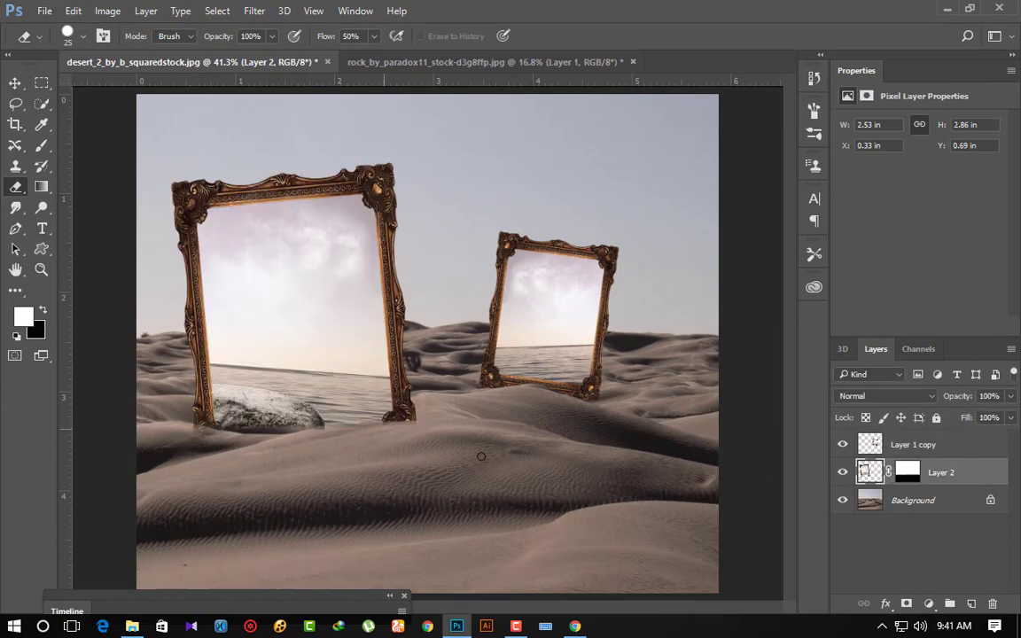
left_click(917, 505)
key("ctrl+shift+alt+n")
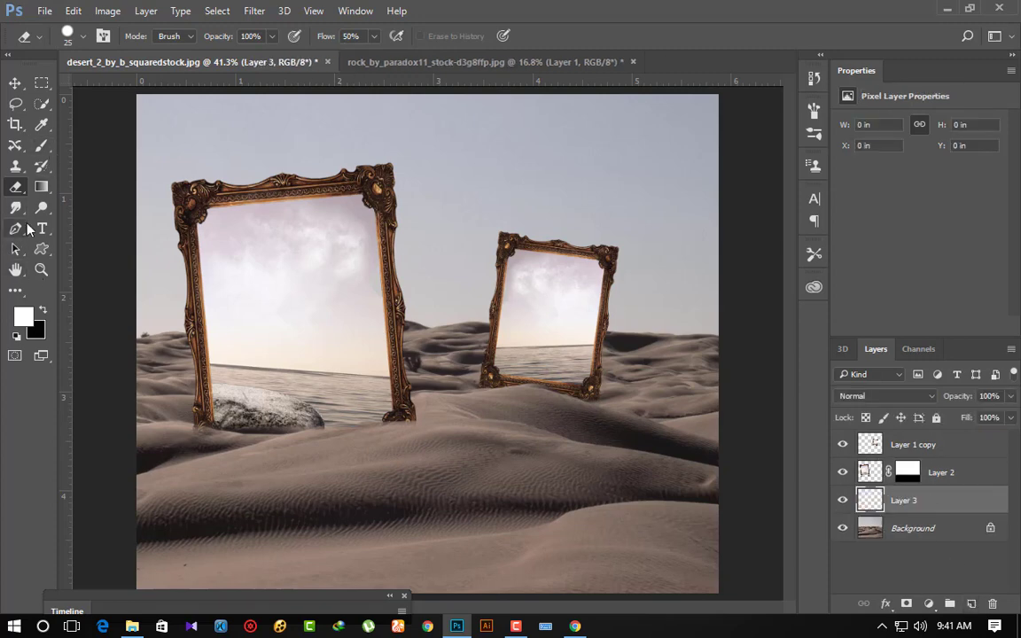
Draw a Pen path from the large frame's base to the image's bottom-left and make it a selection.
left_click(15, 207)
left_click(17, 232)
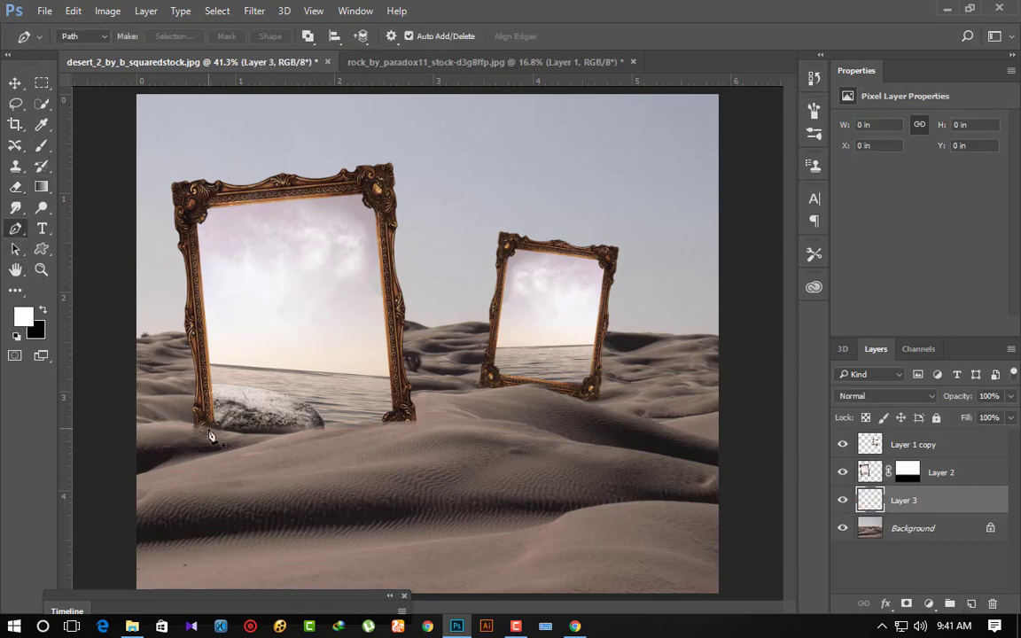
left_click(413, 421)
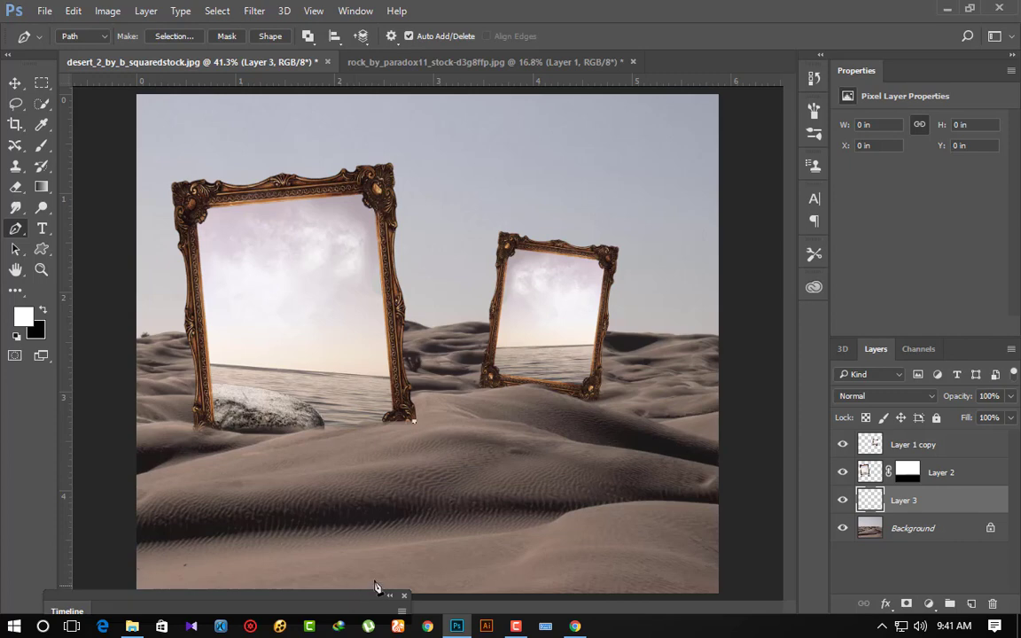
scroll(292, 543, "down", 1)
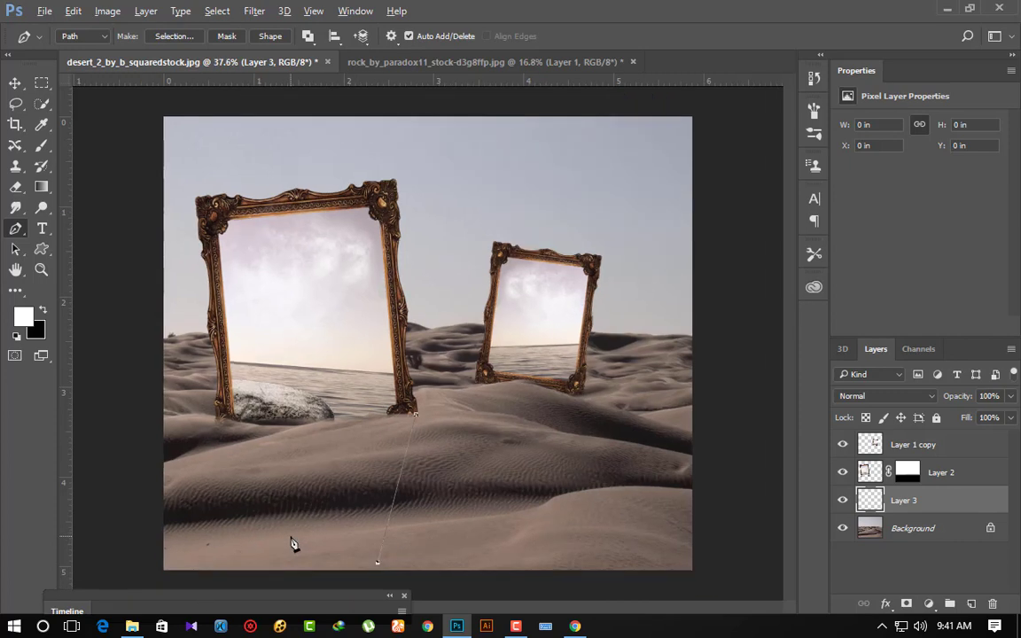
scroll(339, 547, "down", 1)
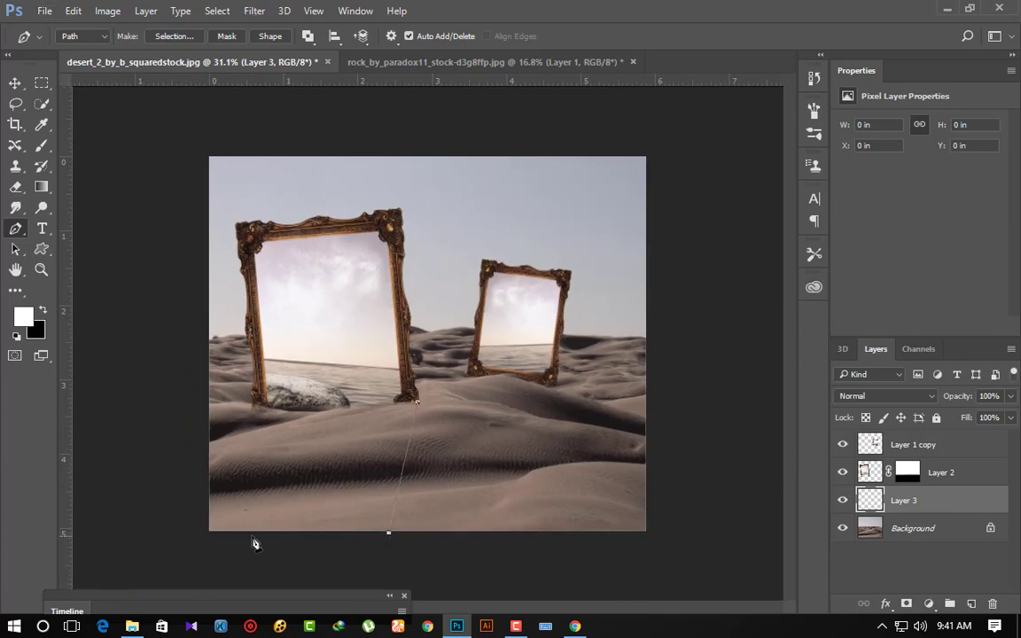
left_click(220, 529)
scroll(420, 452, "up", 2)
key("ctrl+Return")
Fill the selection with black, commit a Free Transform, and deselect.
key("alt+BackSpace")
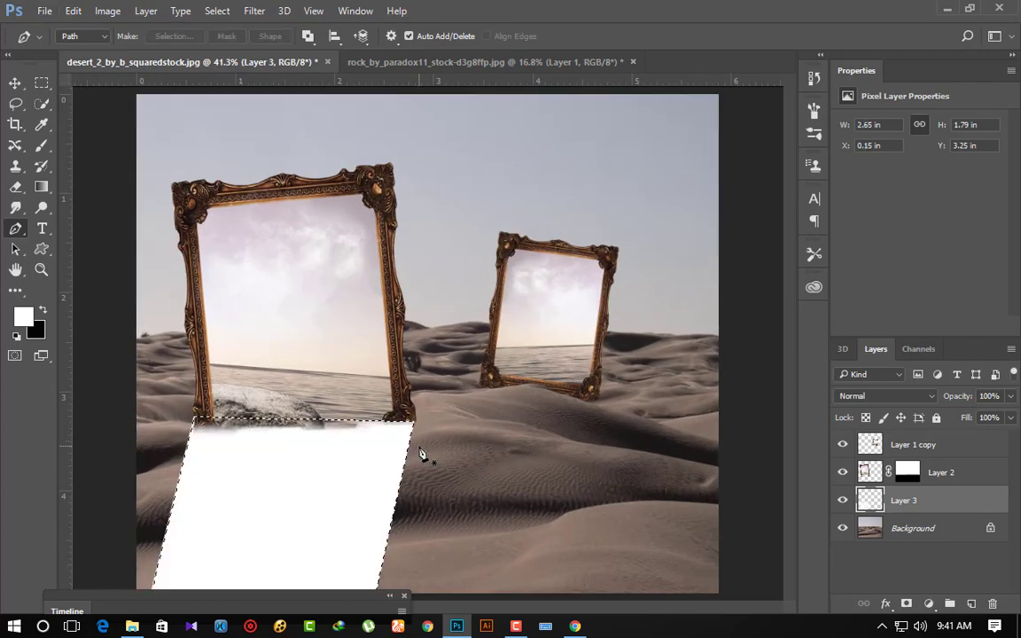
key("ctrl+z")
key("ctrl+BackSpace")
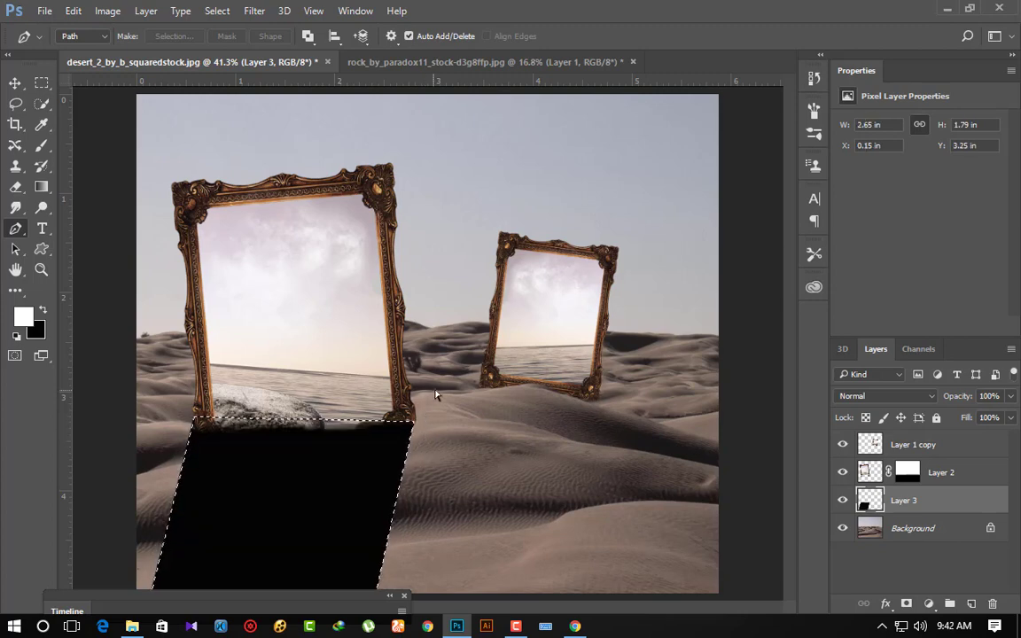
key("ctrl+t")
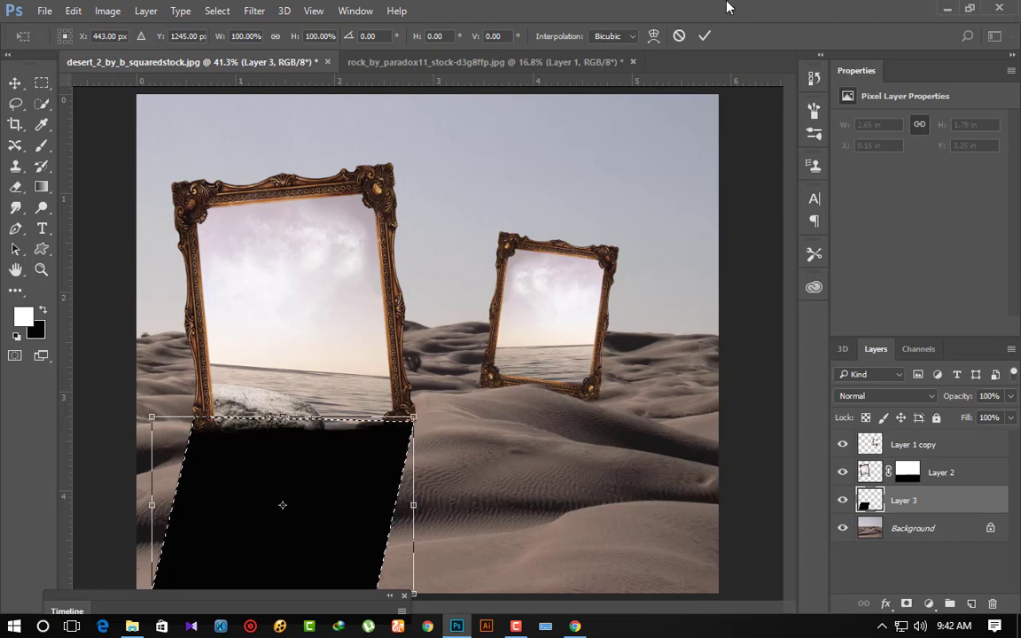
left_click(703, 35)
key("p")
key("ctrl+d")
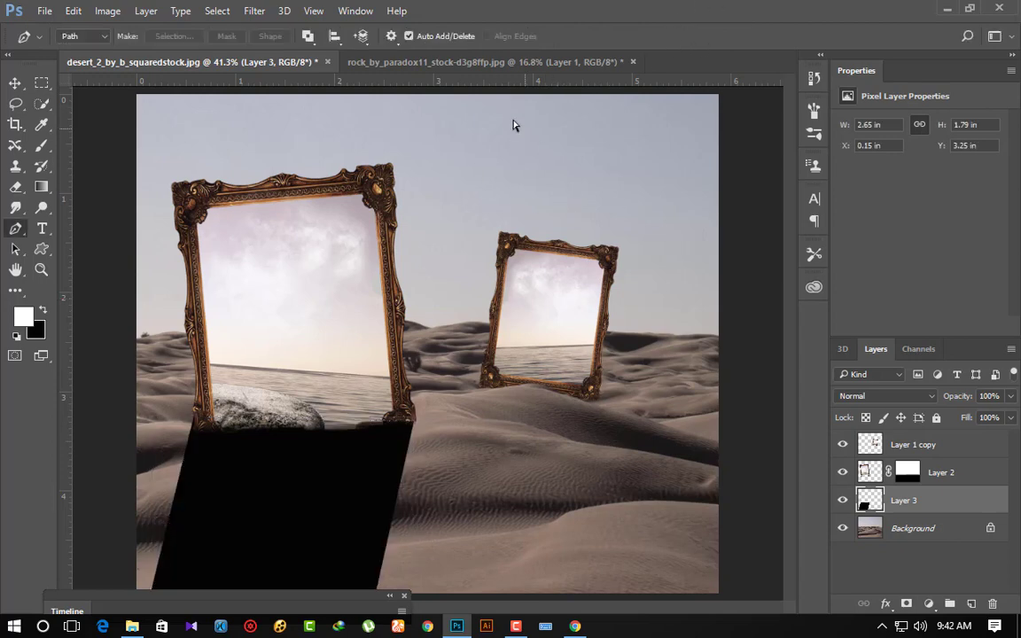
Apply a Gaussian Blur of about 20 px to the black shadow shape.
left_click(254, 11)
mouse_move(262, 187)
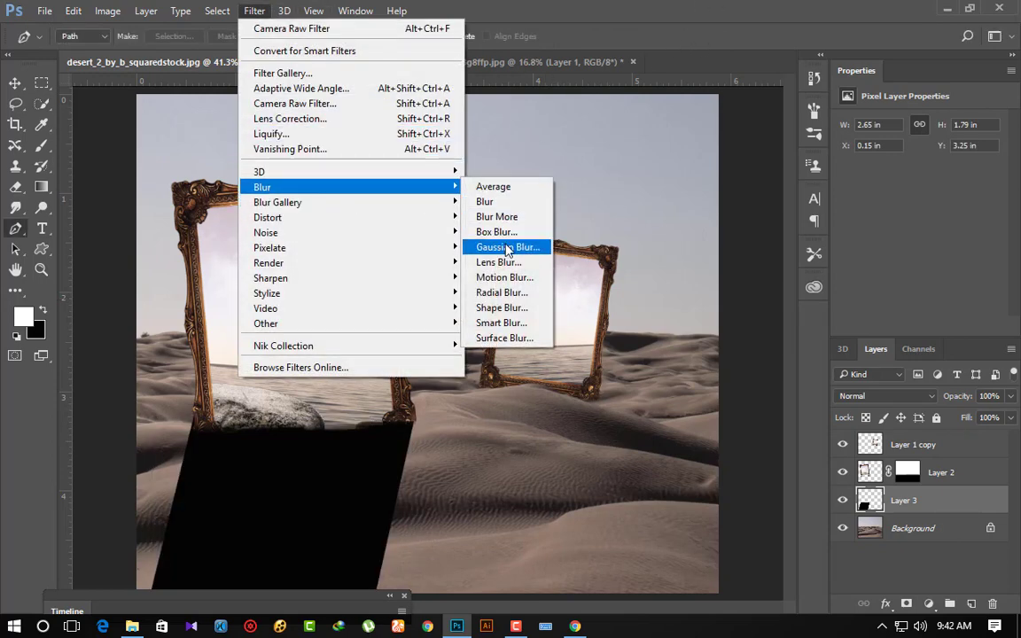
left_click(508, 248)
left_click(694, 473)
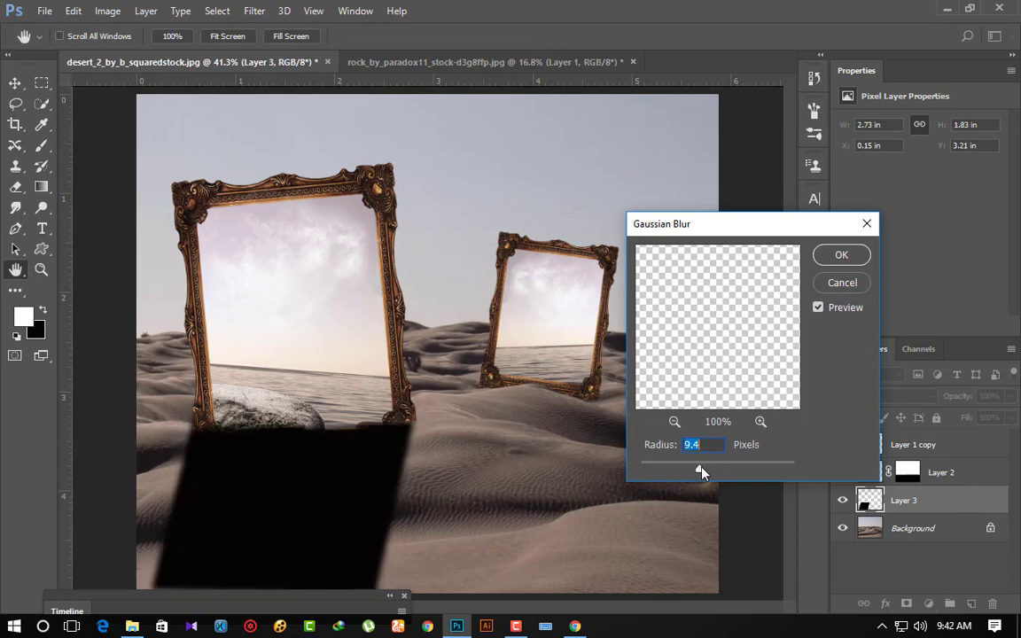
left_click_drag(701, 473, 716, 475)
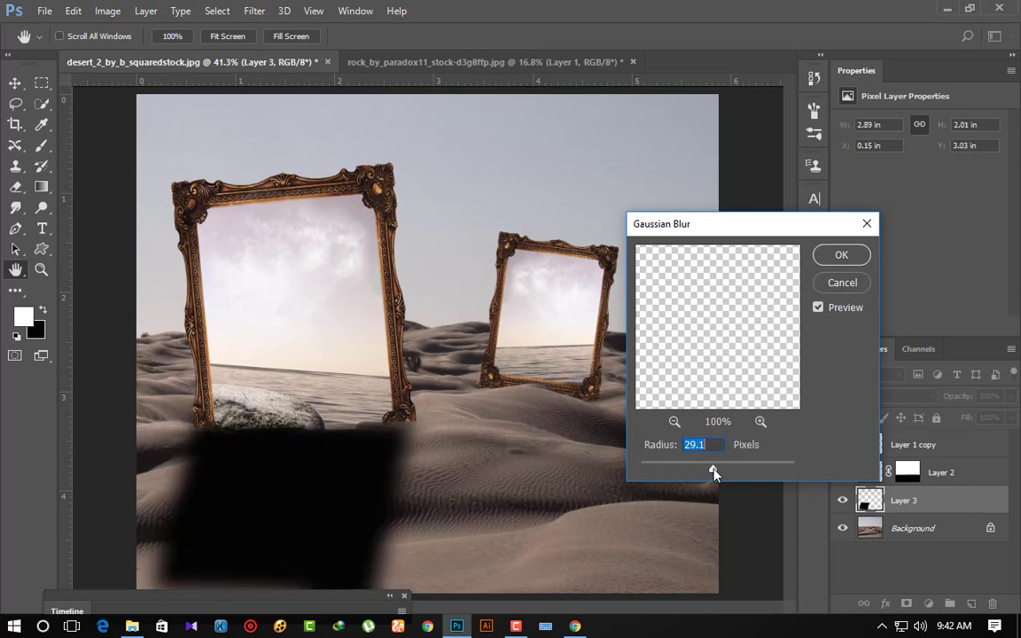
left_click(841, 255)
Set Layer 3's opacity to 50%.
left_click_drag(971, 401, 940, 401)
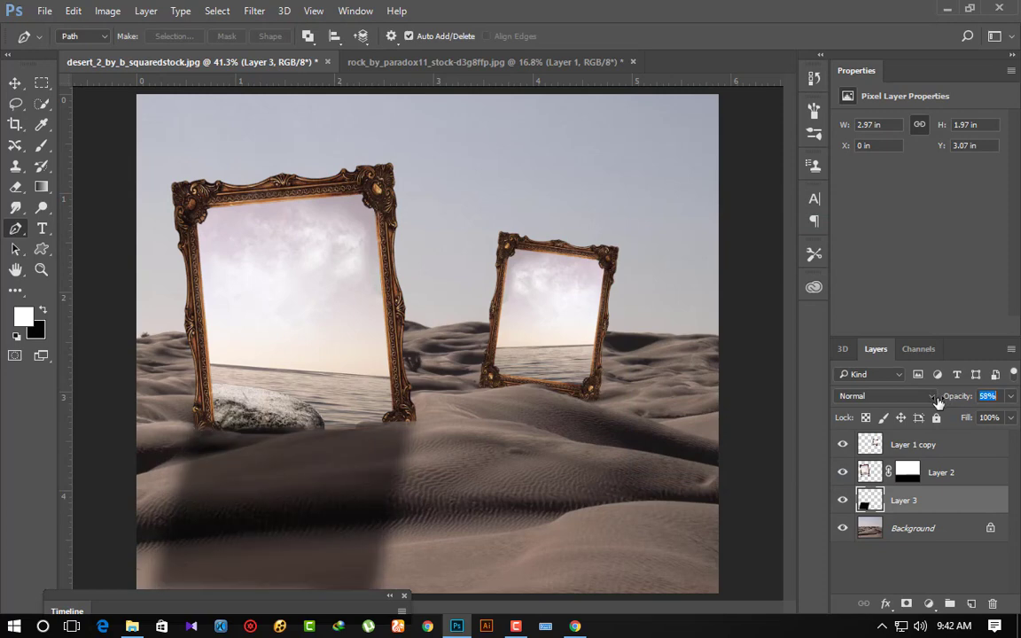
left_click_drag(936, 403, 932, 401)
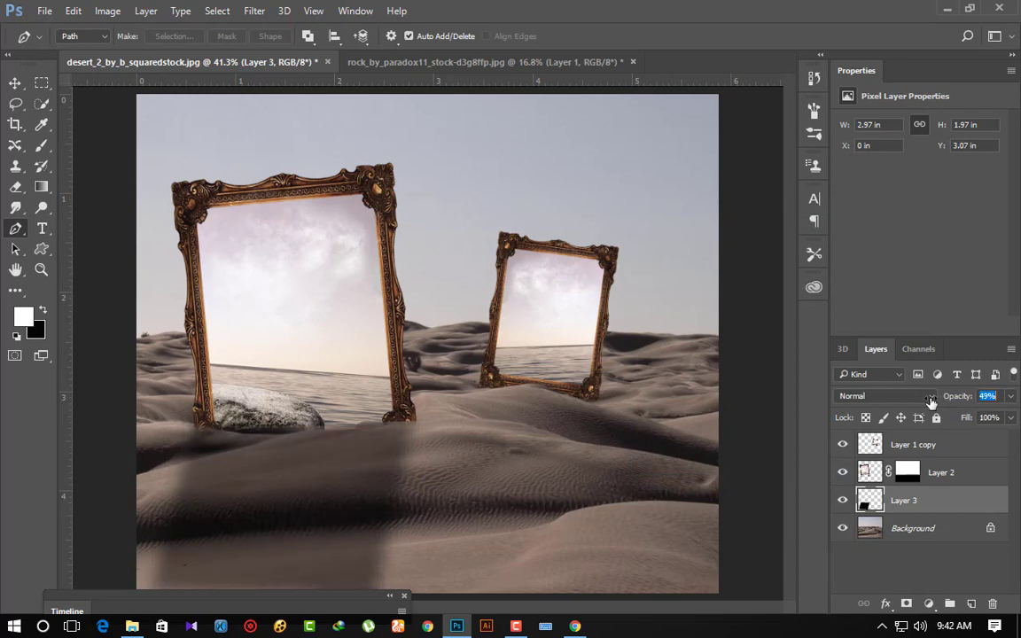
scroll(509, 335, "down", 2)
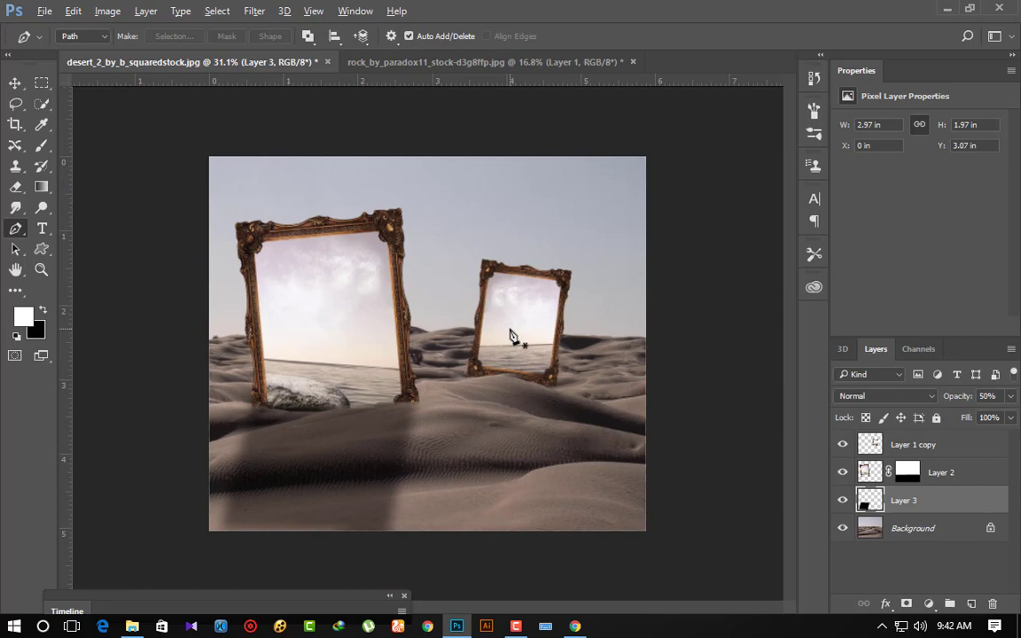
scroll(510, 336, "down", 1)
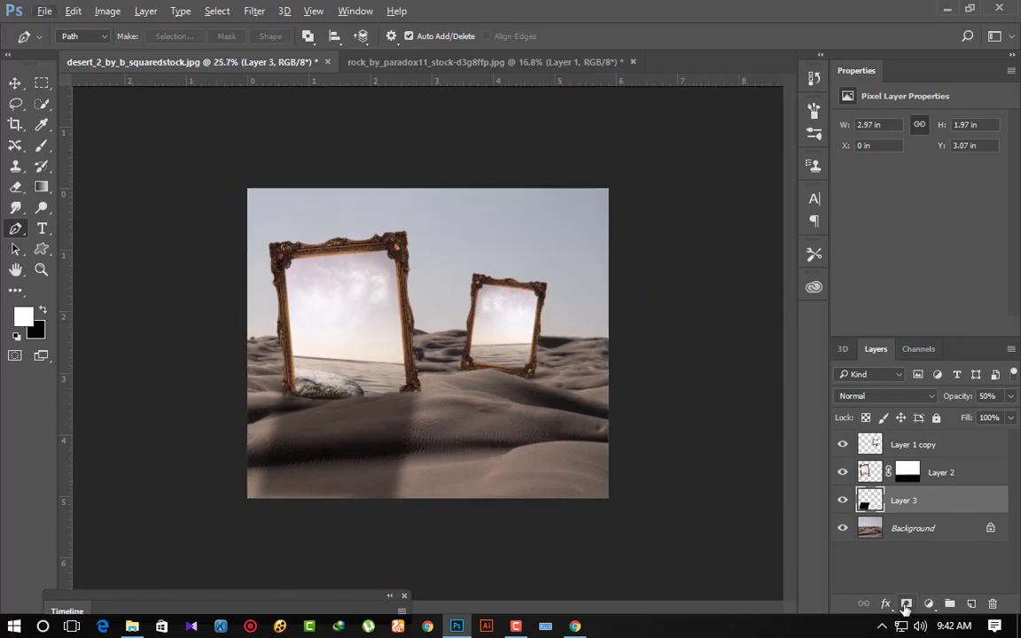
Add a layer mask to Layer 3 and drag black-to-white gradients on it to fade the shadow band.
left_click(906, 603)
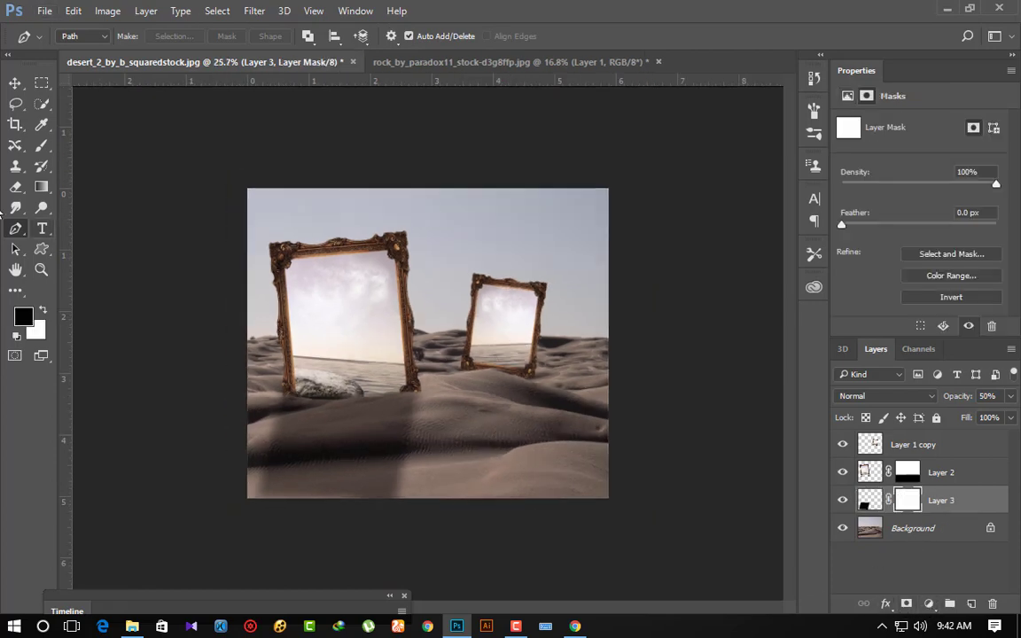
left_click(41, 187)
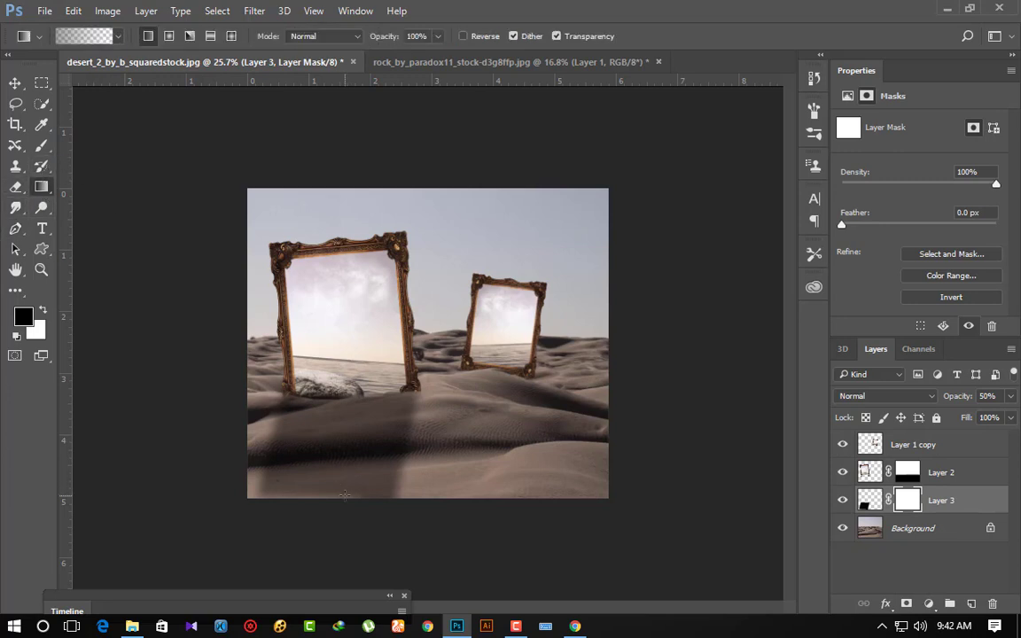
left_click_drag(327, 504, 334, 475)
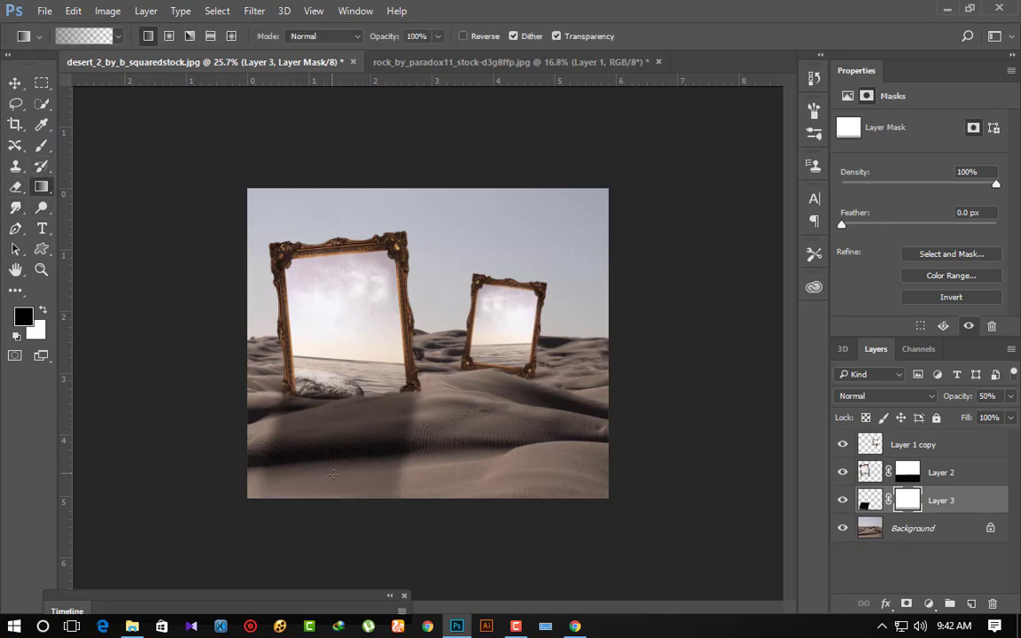
left_click_drag(339, 518, 382, 492)
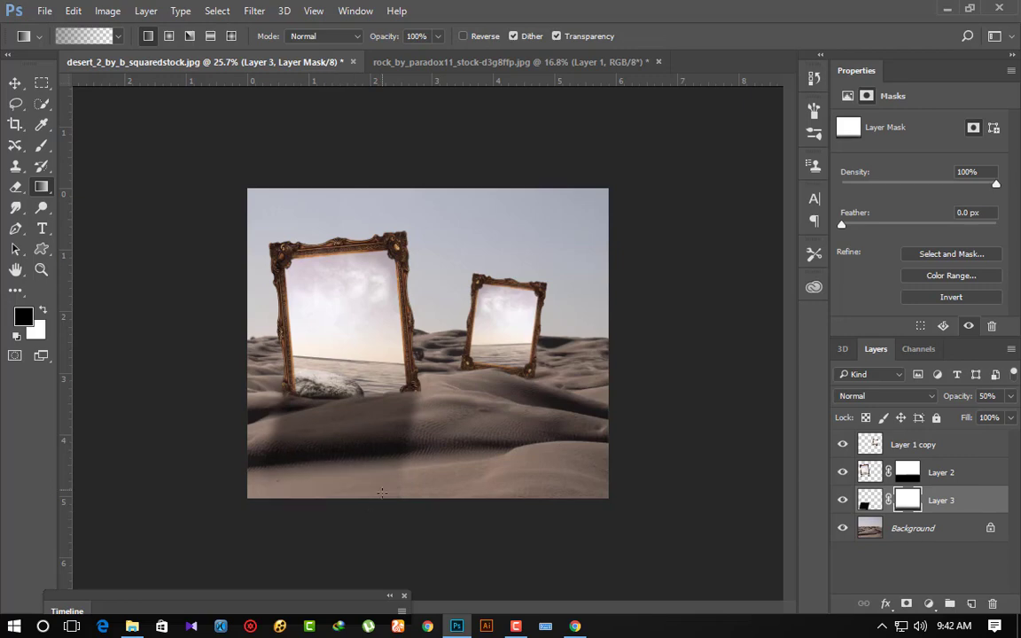
scroll(435, 516, "up", 2)
scroll(451, 502, "up", 1)
scroll(530, 353, "up", 1)
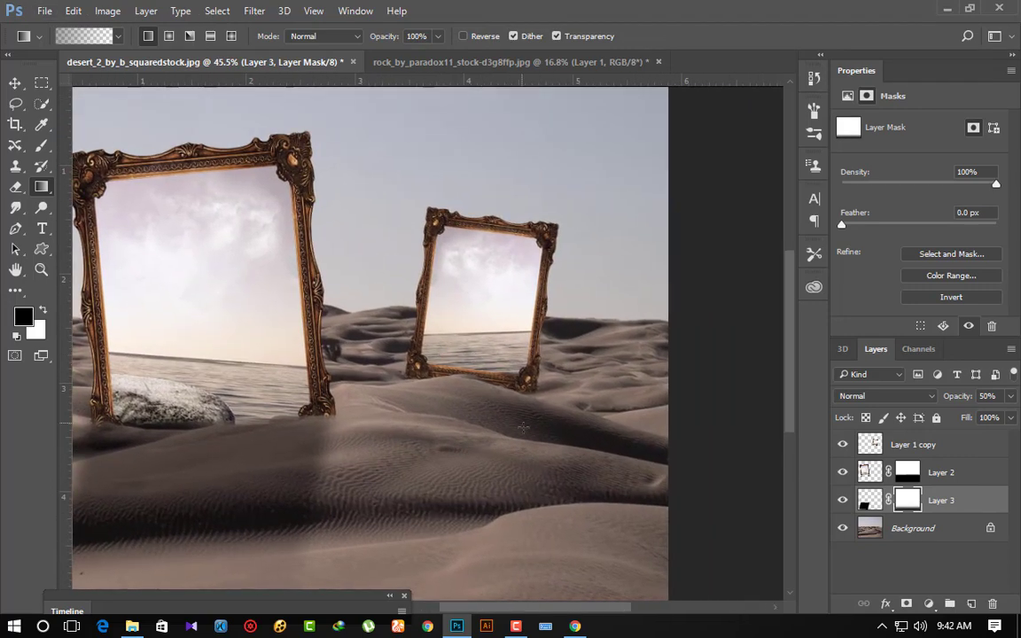
On a new layer, draw a four-sided path under the smaller frame and fill it black.
key("x")
left_click(972, 604)
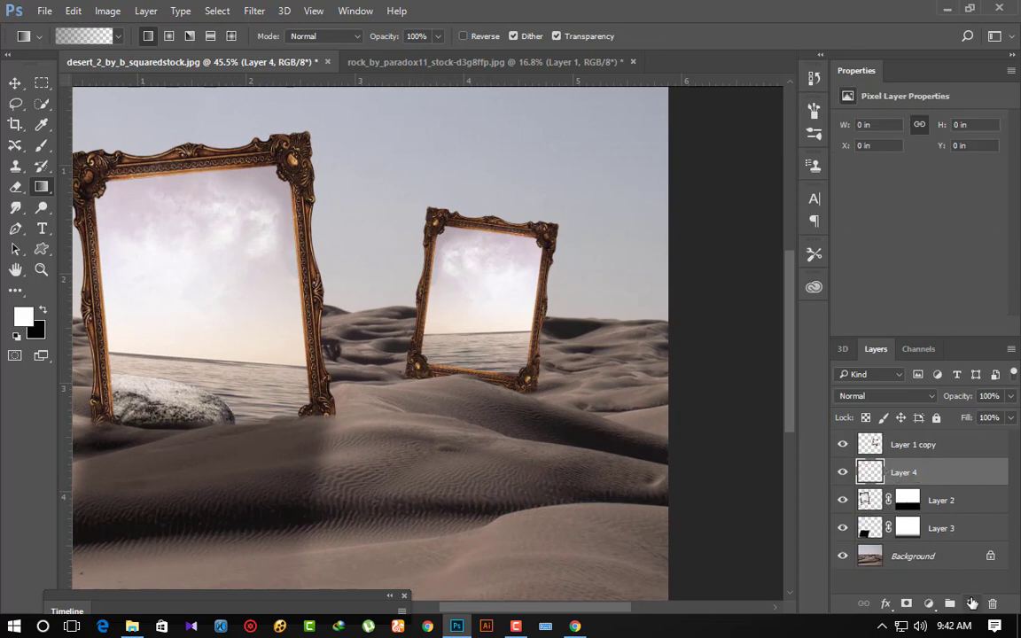
left_click(15, 228)
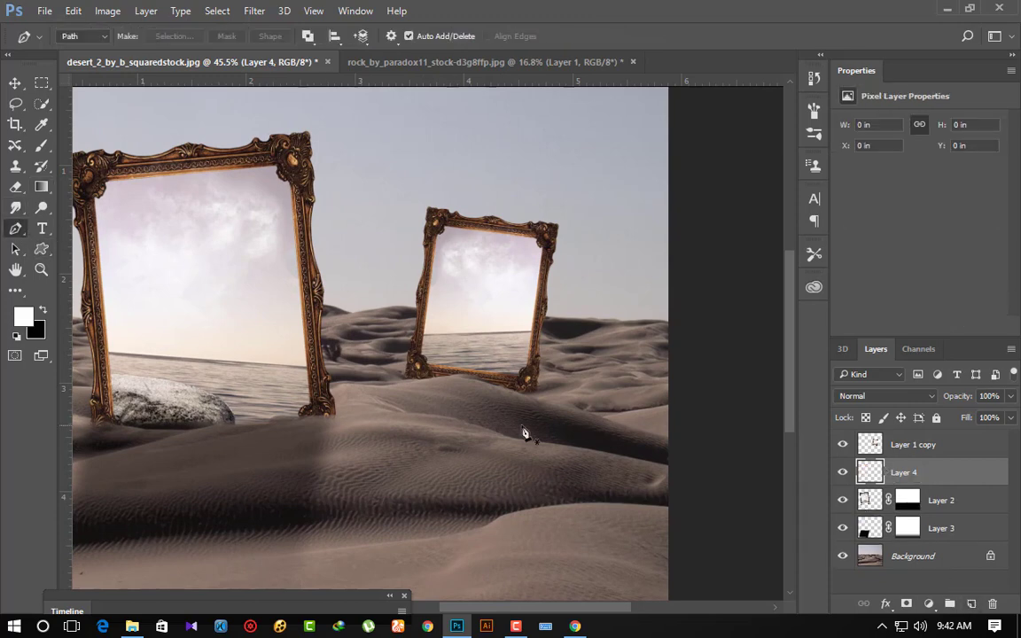
left_click(531, 391)
left_click(506, 440)
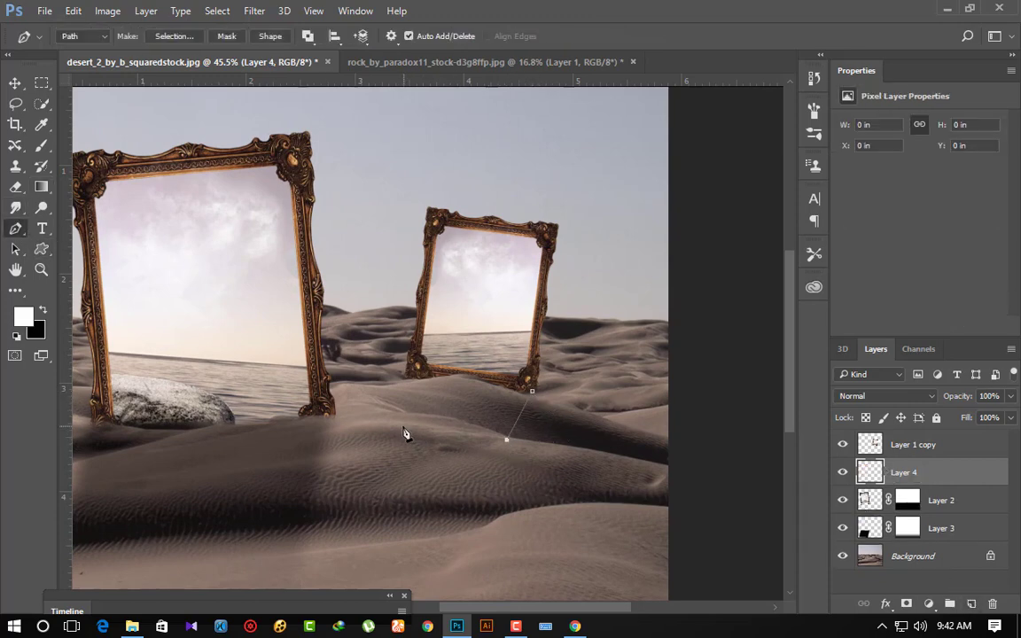
left_click(531, 391)
key("ctrl+Return")
key("ctrl+BackSpace")
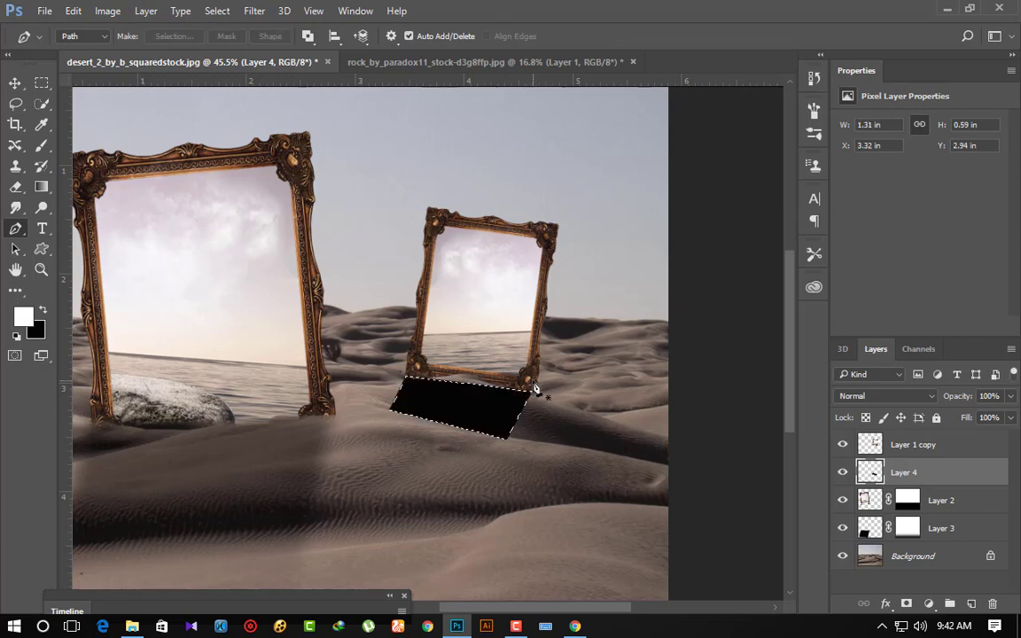
key("ctrl+d")
Warp the black shape's top edge to follow the smaller frame's base.
scroll(478, 443, "up", 2)
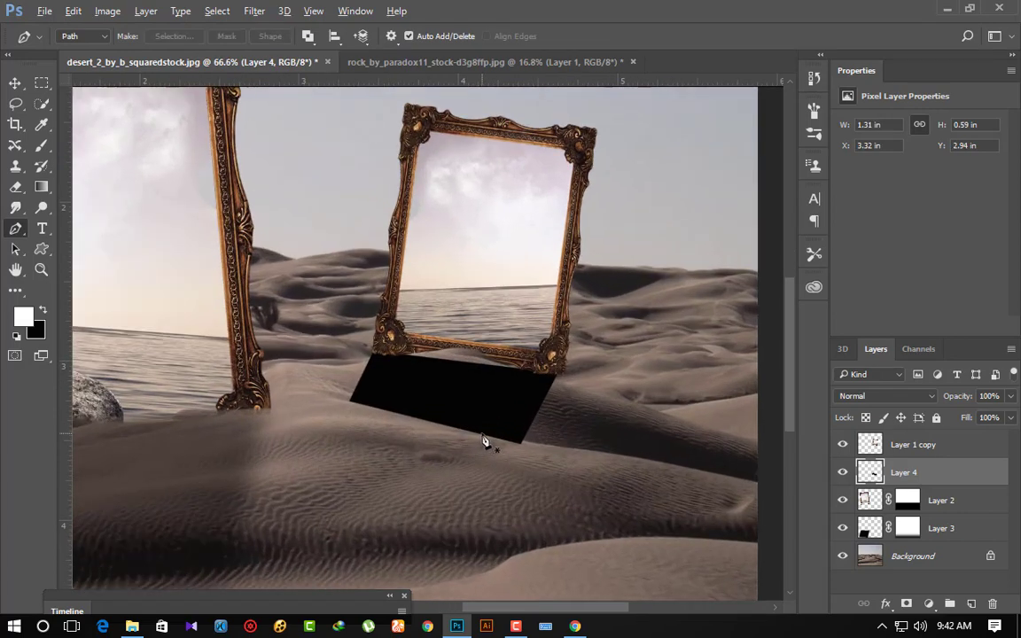
scroll(483, 435, "up", 2)
key("ctrl+t")
right_click(476, 413)
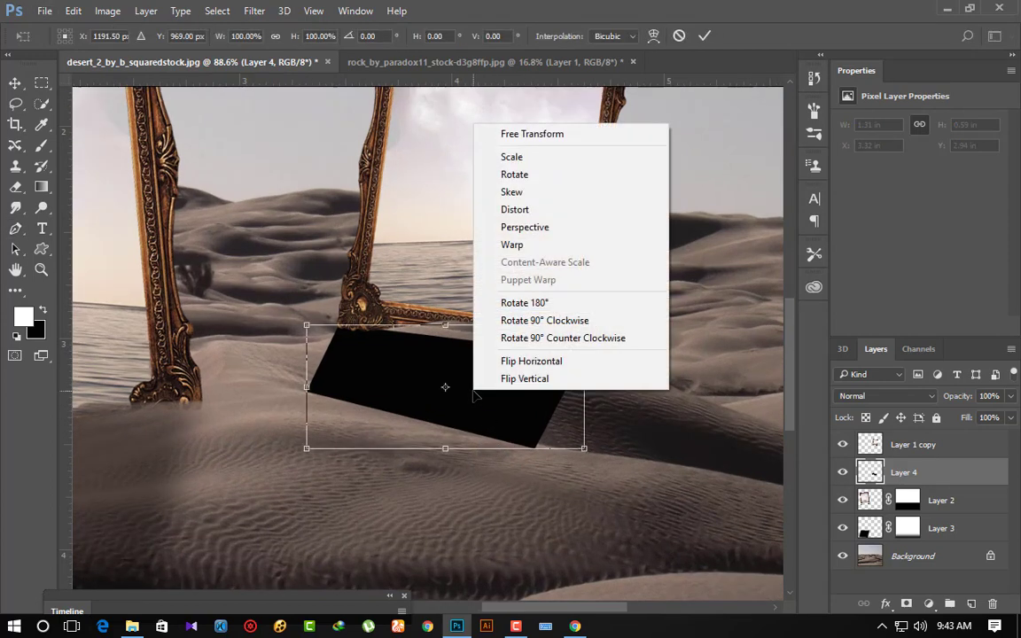
left_click(501, 245)
left_click_drag(458, 328, 467, 321)
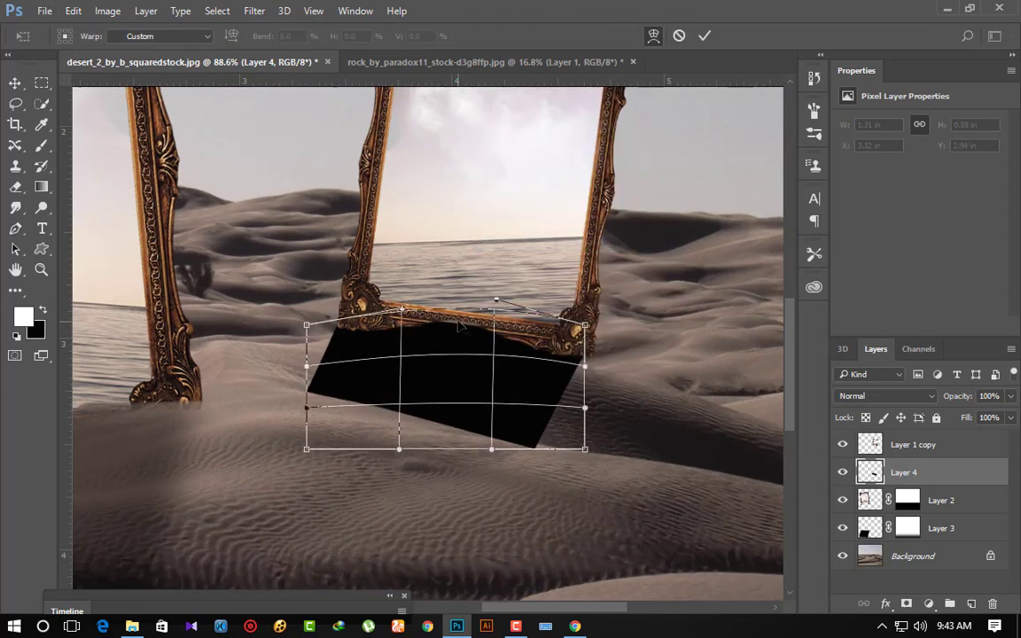
key("Return")
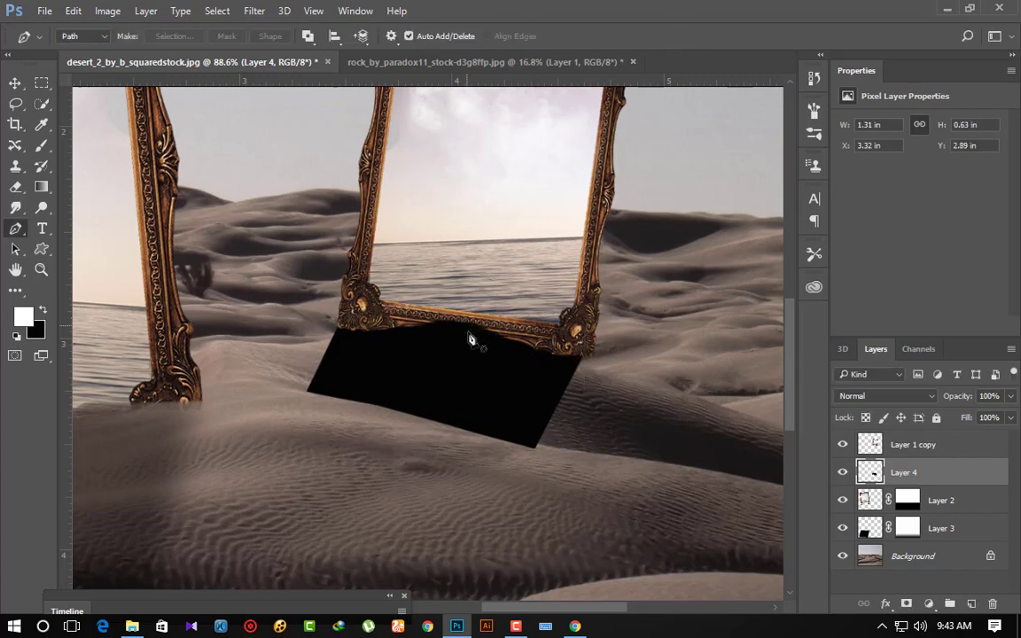
Gaussian-blur the black shape at about 6.6 px and lower Layer 4's opacity to 58%.
left_click(255, 11)
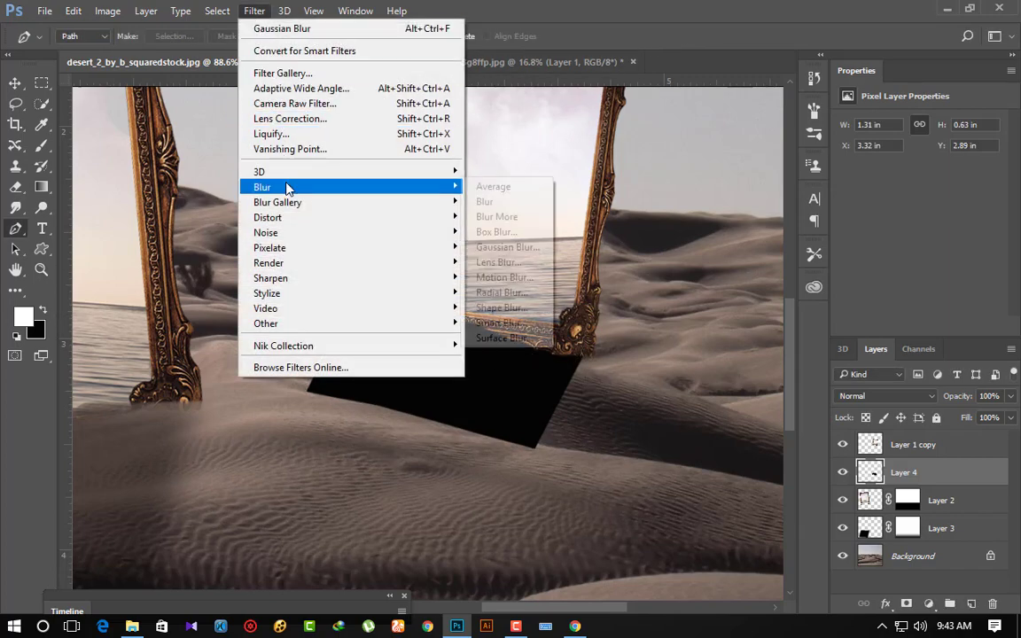
left_click(511, 246)
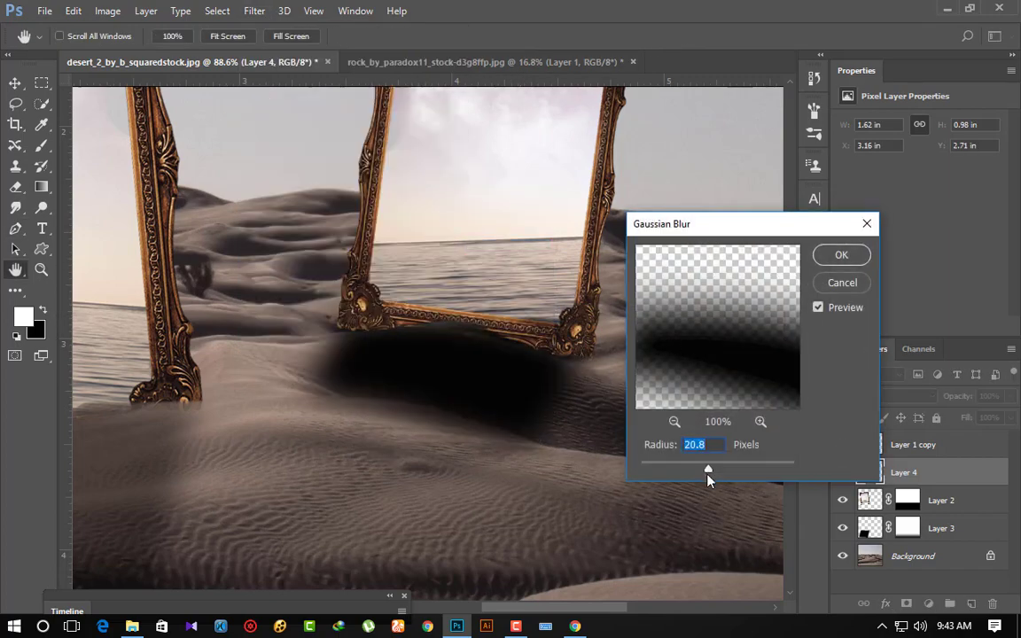
mouse_move(708, 470)
left_mouse_down()
mouse_move(687, 470)
mouse_move(696, 469)
left_mouse_up()
left_click(841, 254)
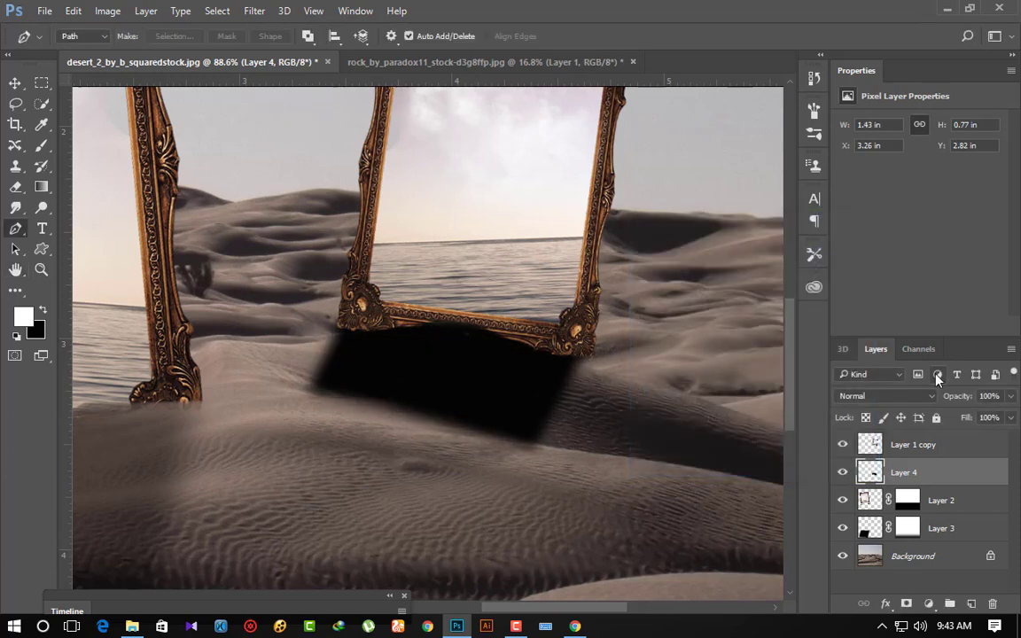
left_click_drag(964, 401, 931, 401)
Stretch the shadow wider to the right with Free Transform.
scroll(547, 383, "down", 2)
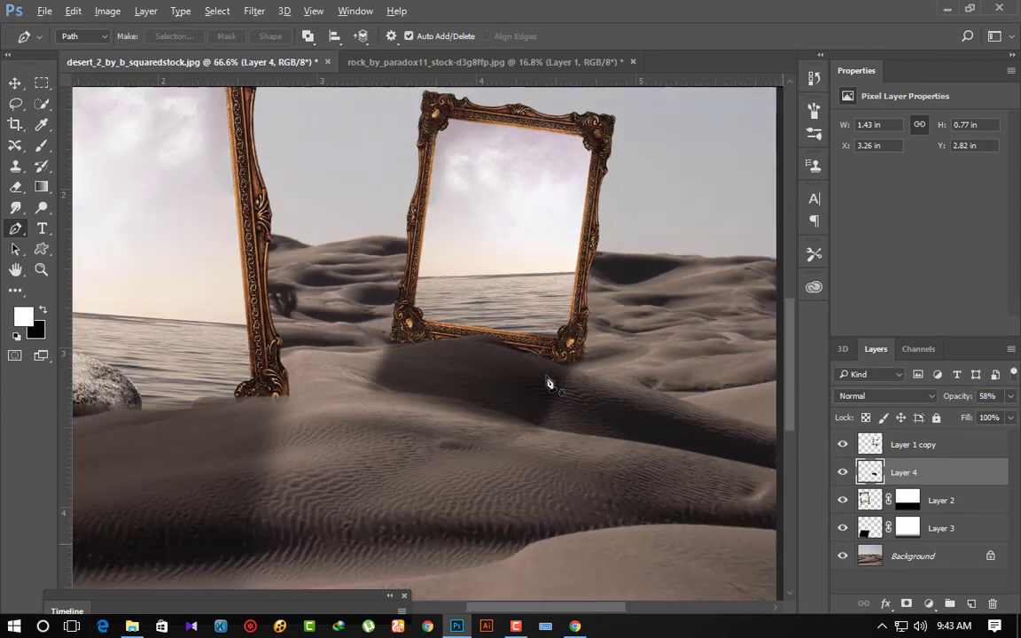
scroll(575, 383, "down", 2)
scroll(599, 394, "down", 2)
scroll(597, 401, "up", 3)
scroll(596, 401, "up", 1)
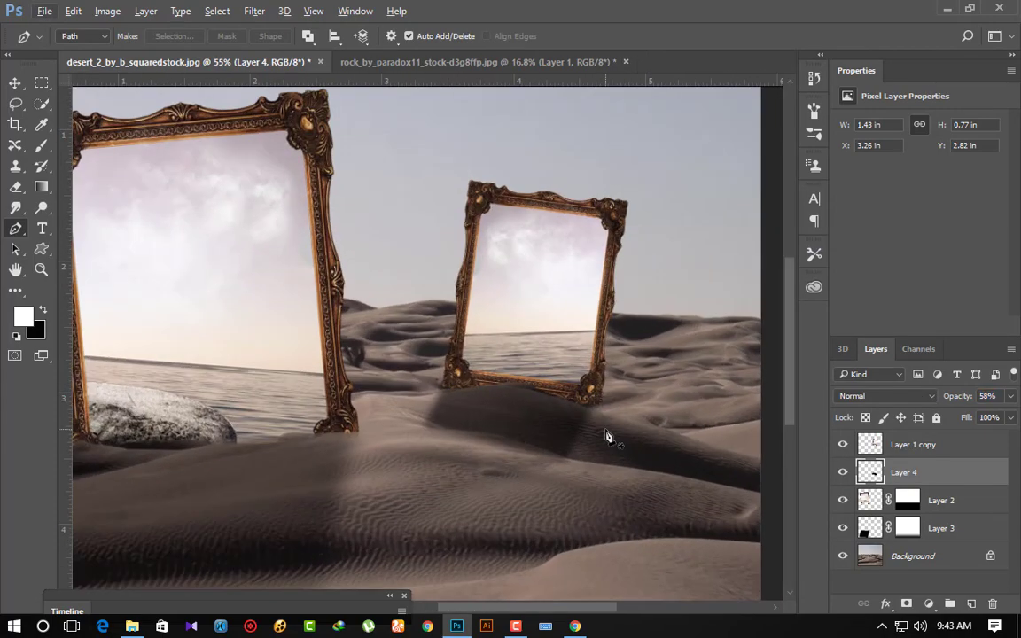
key("ctrl+t")
left_click_drag(603, 422, 616, 422)
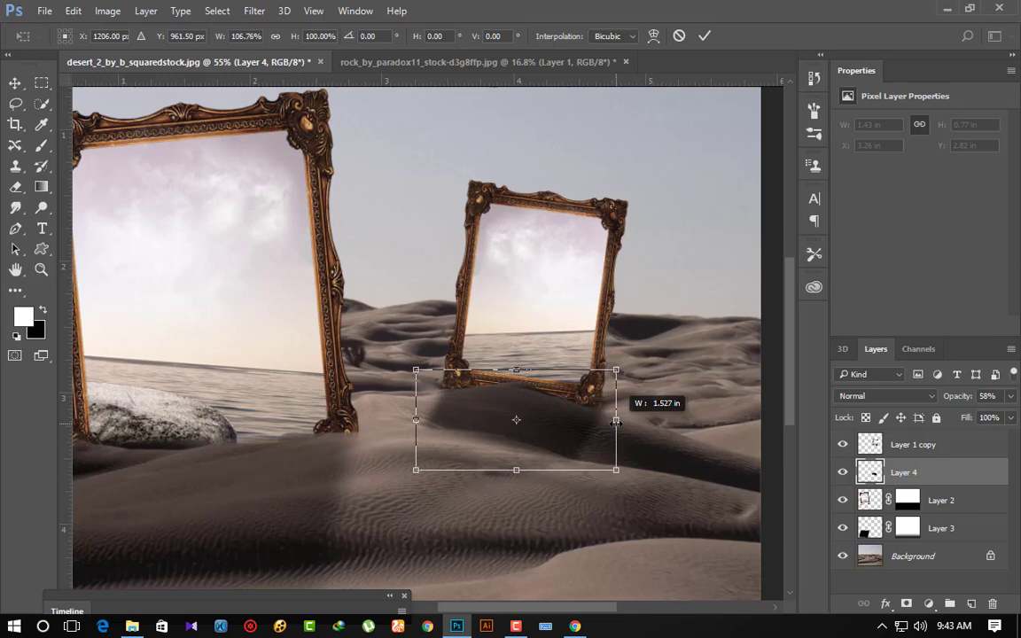
key("Return")
Open angler__big_fish_by_eirian_stock.psd from File Explorer.
key("p")
scroll(646, 434, "down", 3)
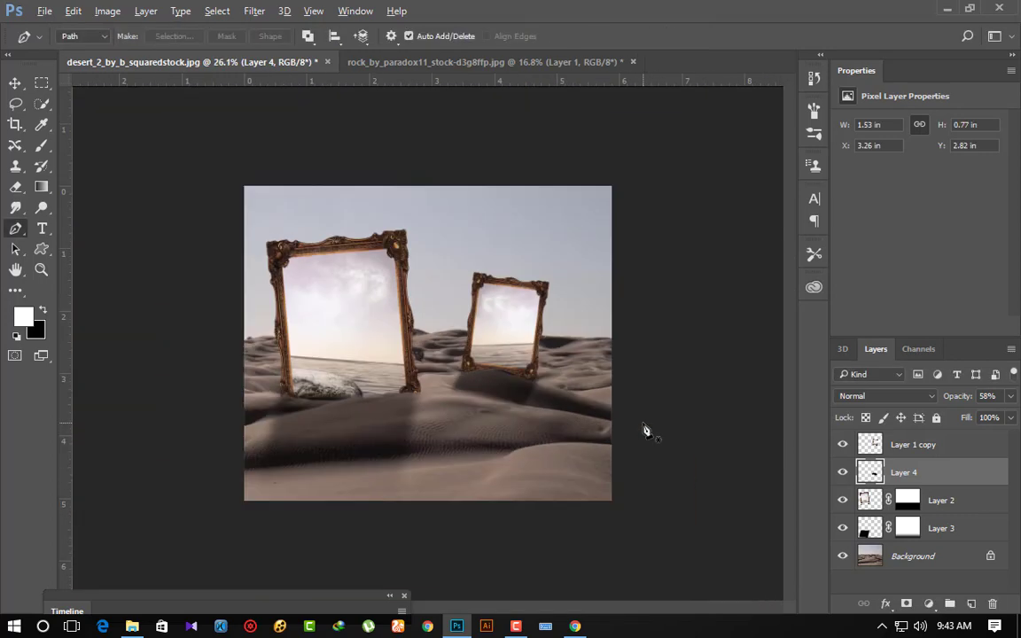
scroll(645, 430, "up", 2)
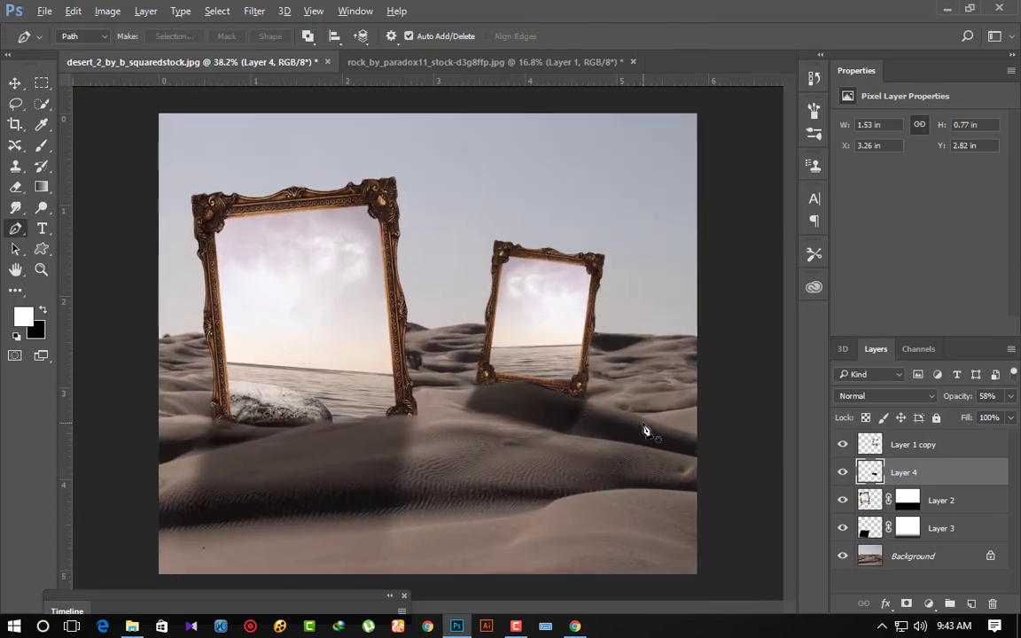
left_click(132, 625)
double_click(257, 115)
Drag the boy layer into the desert composite and place it above Layer 1 copy.
key("v")
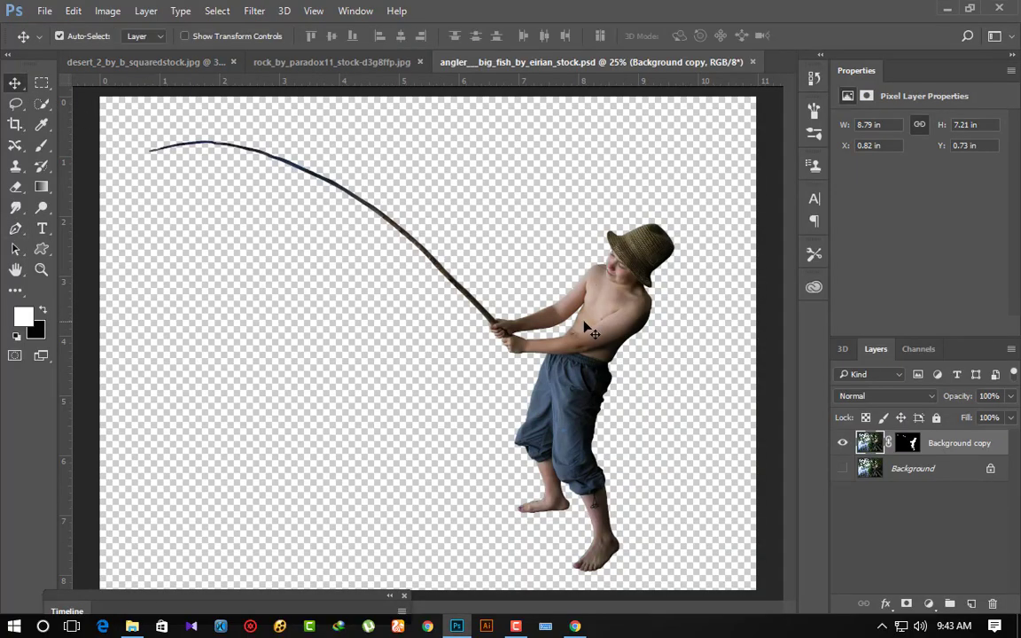
left_click(842, 469)
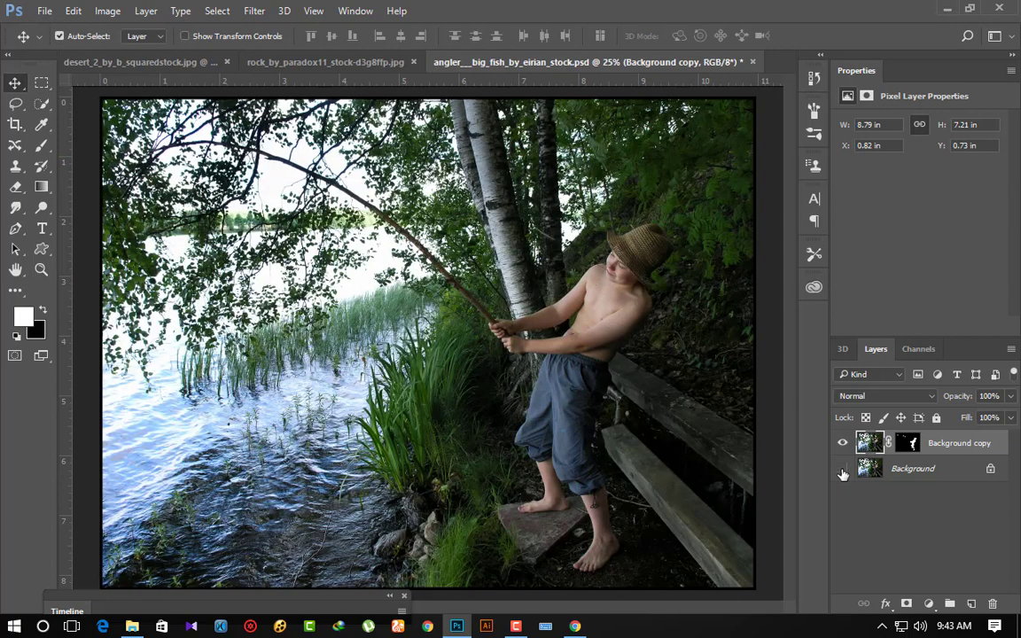
left_click(842, 469)
mouse_move(580, 330)
left_mouse_down()
mouse_move(301, 328)
mouse_move(321, 335)
left_mouse_up()
left_click_drag(969, 490, 966, 443)
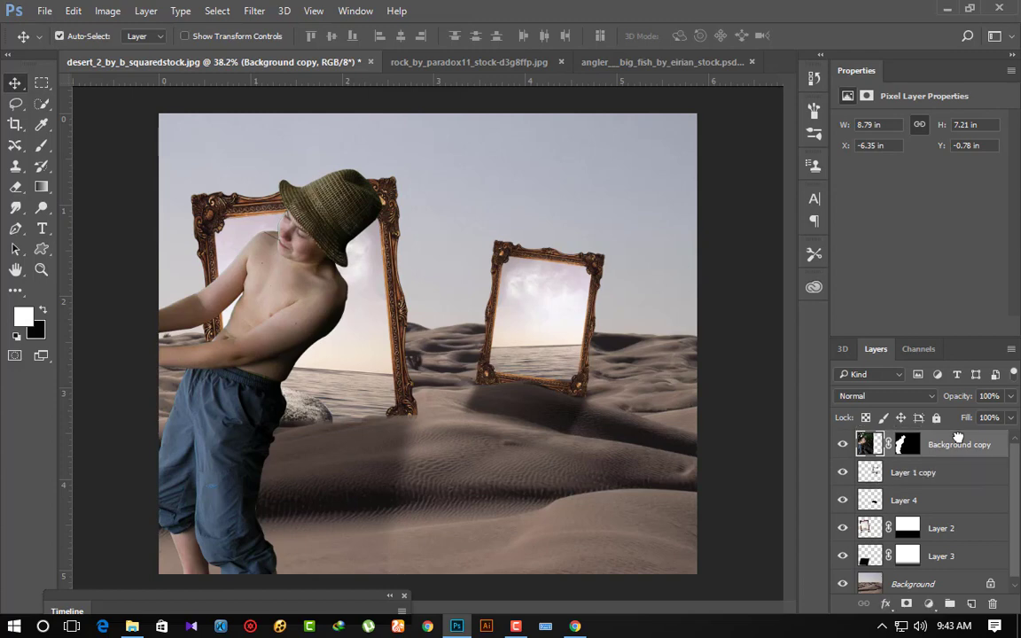
Shrink the boy to about a third, flip him horizontally, and move him onto the rock.
key("ctrl+t")
key("ctrl+minus")
key("ctrl+minus")
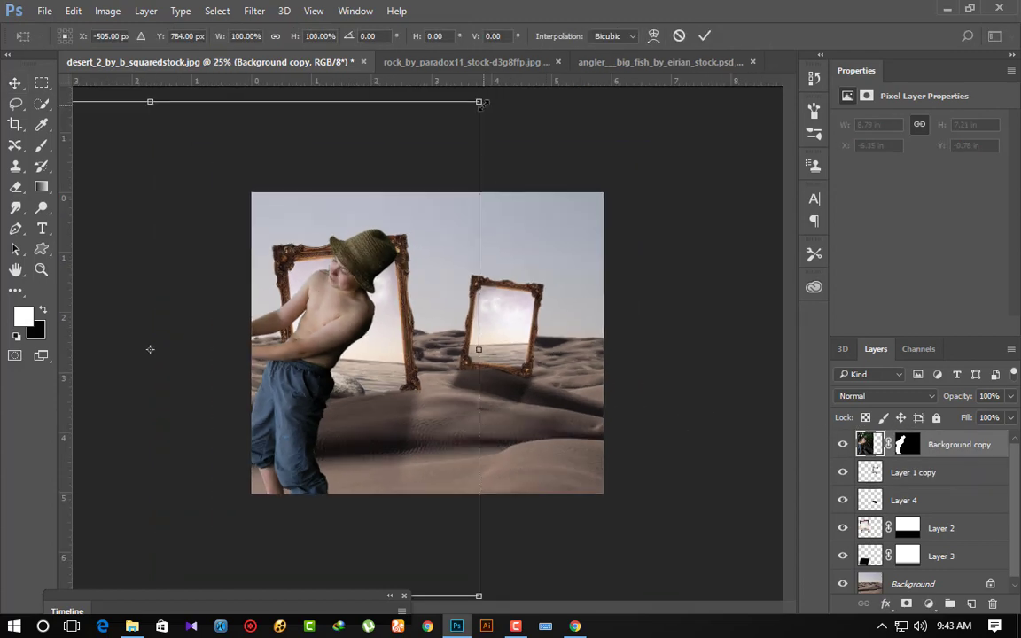
left_click_drag(480, 102, 257, 269)
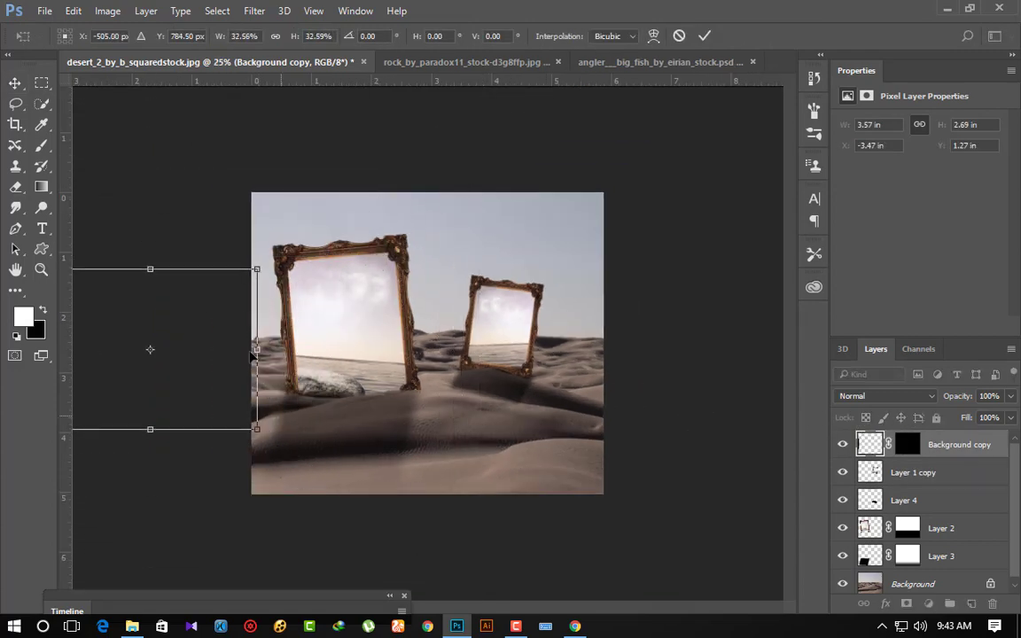
left_click_drag(255, 355, 427, 333)
right_click(388, 270)
left_click(460, 512)
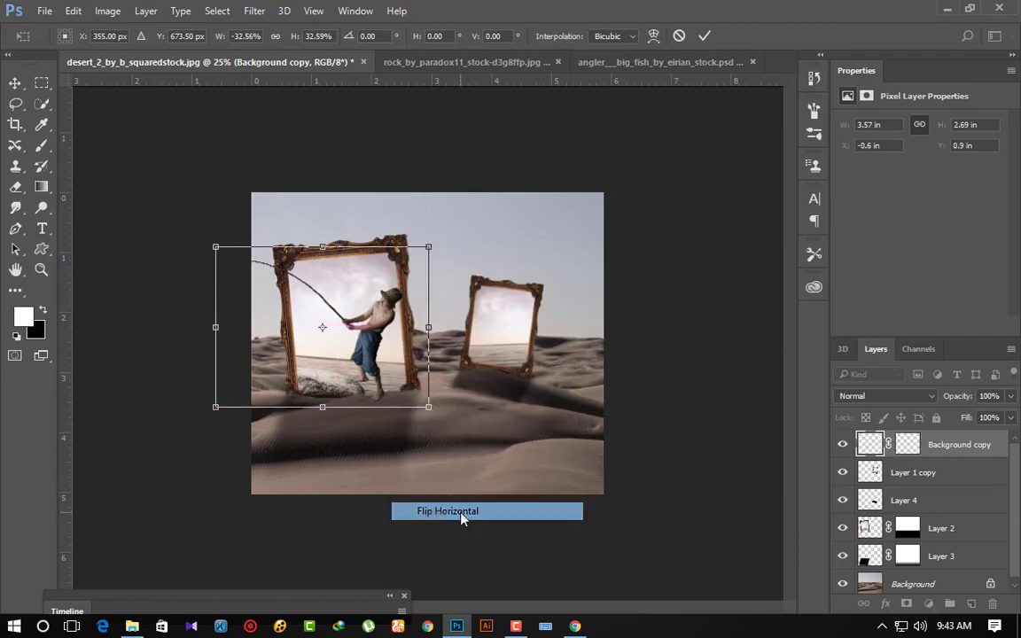
left_click_drag(330, 327, 400, 327)
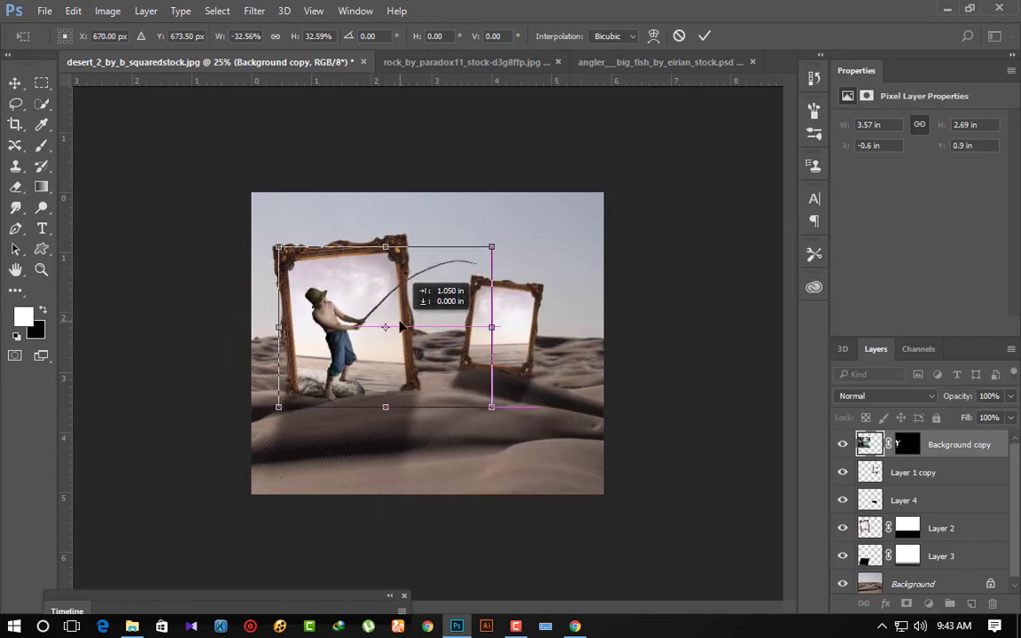
Fine-tune the boy to about 29% scale with a 3.3° tilt and commit.
scroll(418, 381, "up", 2)
scroll(418, 381, "up", 1)
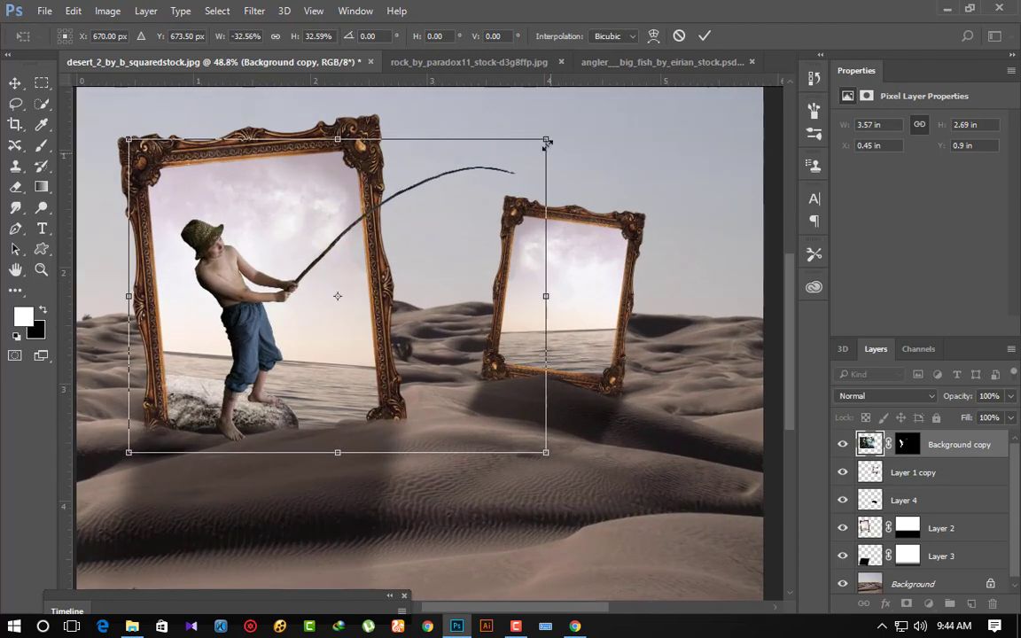
left_click_drag(542, 140, 524, 154)
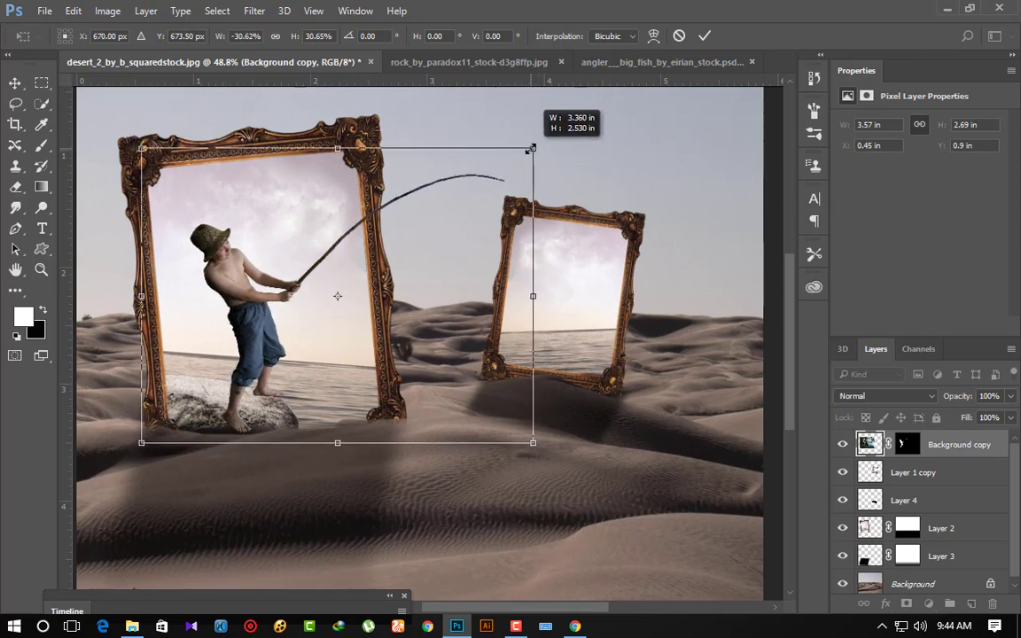
left_click_drag(431, 197, 417, 204)
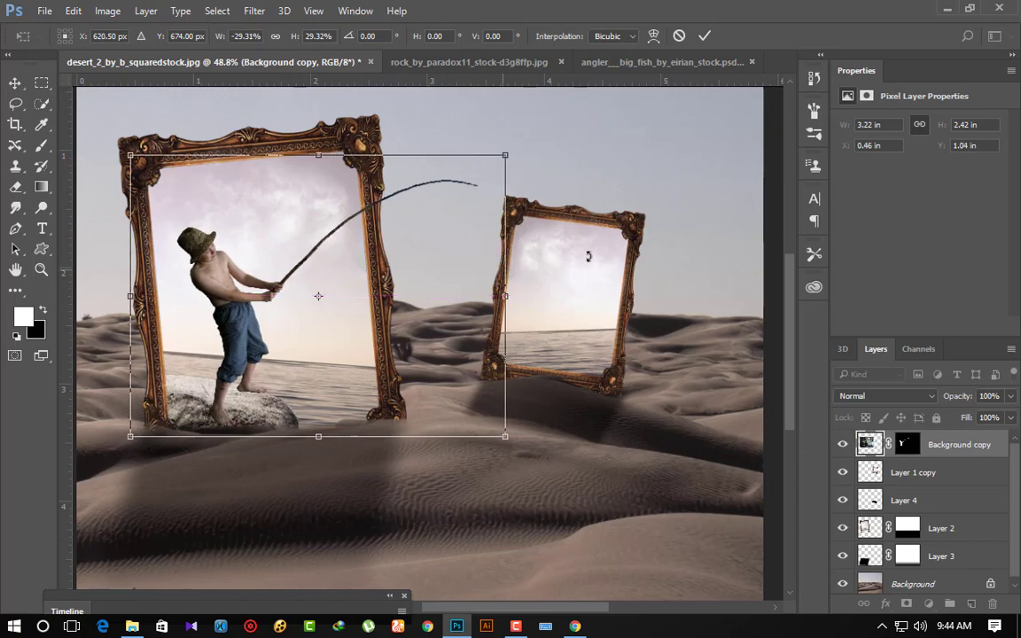
mouse_move(587, 251)
left_mouse_down()
mouse_move(594, 273)
mouse_move(585, 269)
left_mouse_up()
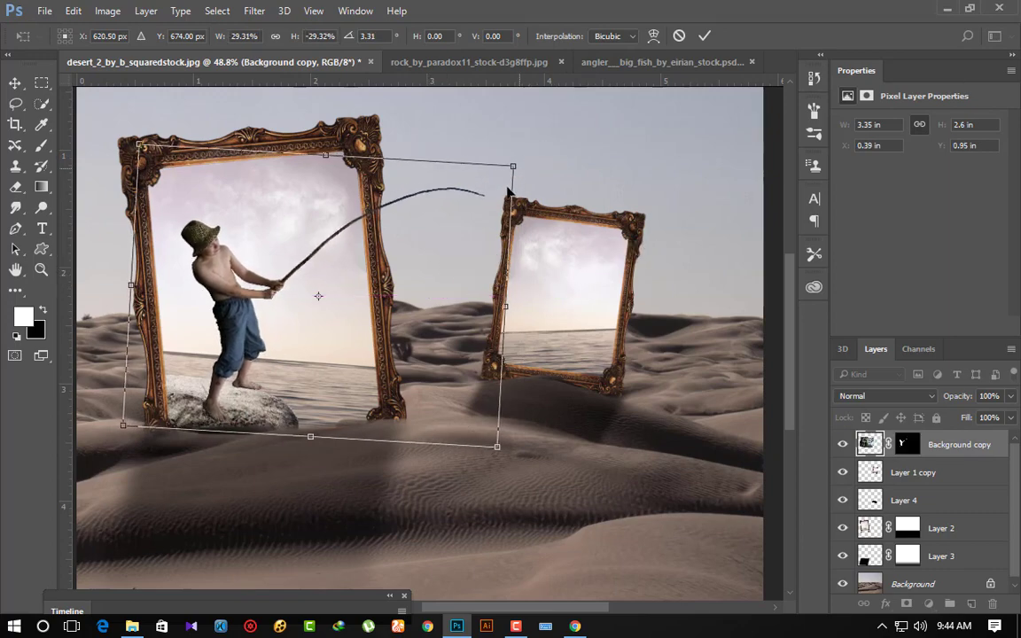
scroll(509, 190, "down", 1)
scroll(523, 265, "down", 1)
scroll(544, 352, "down", 1)
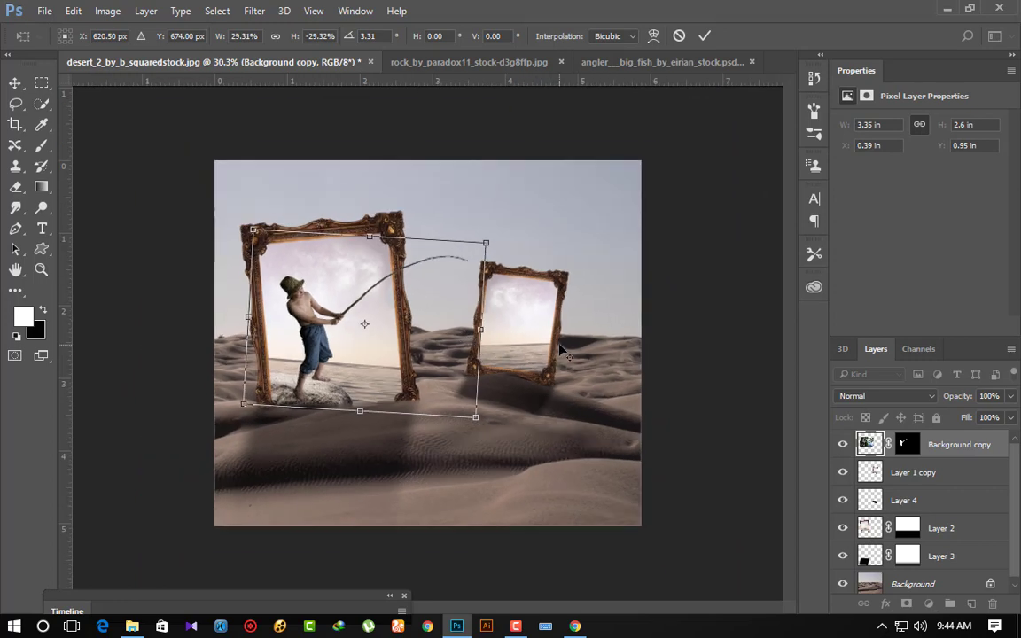
scroll(559, 348, "up", 1)
scroll(559, 349, "up", 1)
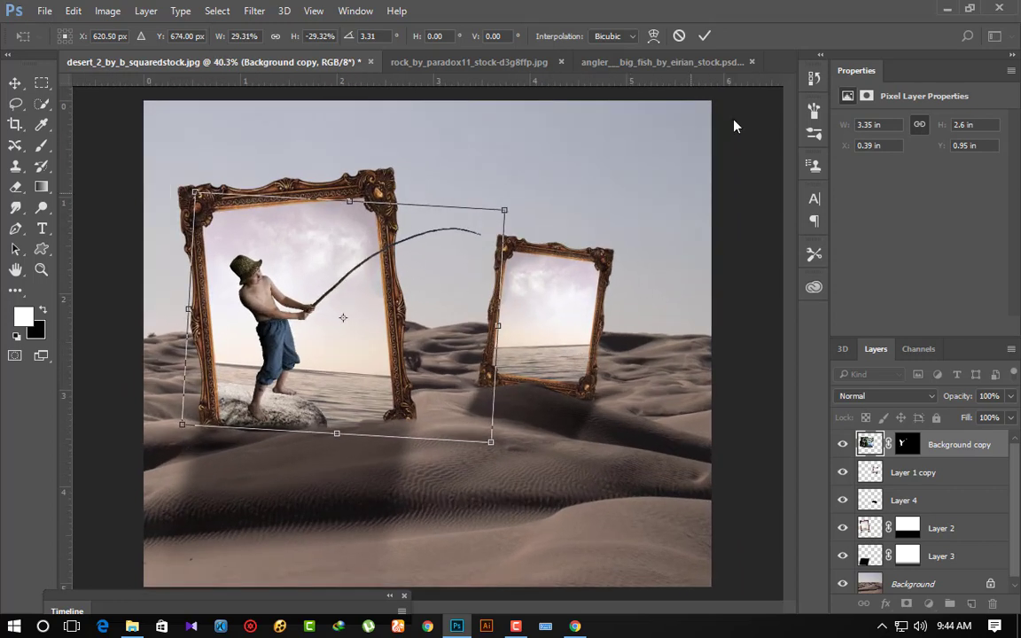
left_click(705, 36)
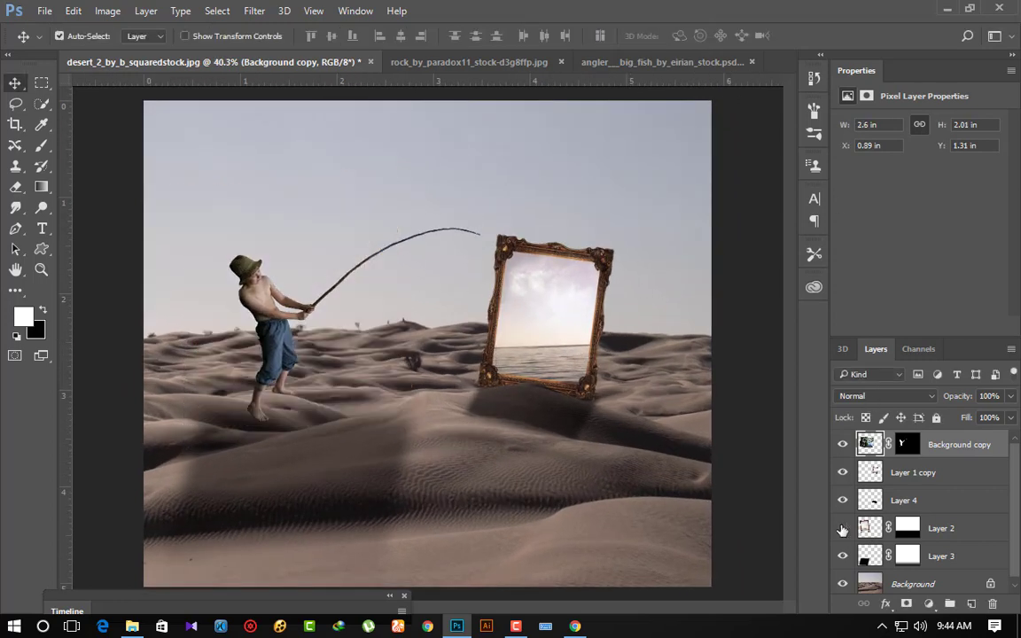
Make Layer 2's left frame taller and larger, shifting it slightly left.
left_click(926, 530)
key("ctrl+t")
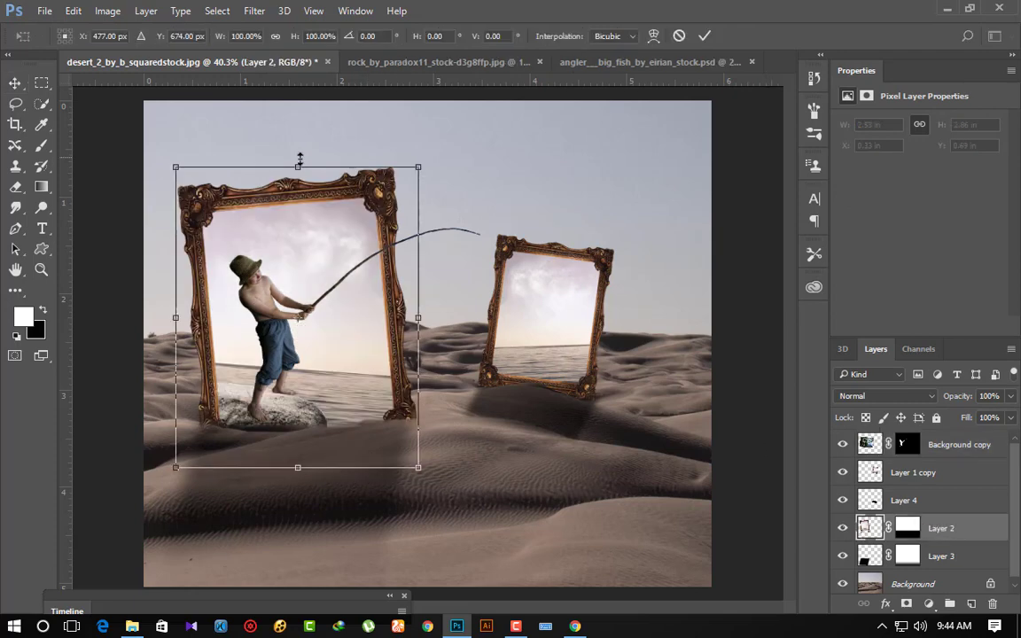
left_click_drag(300, 165, 296, 133)
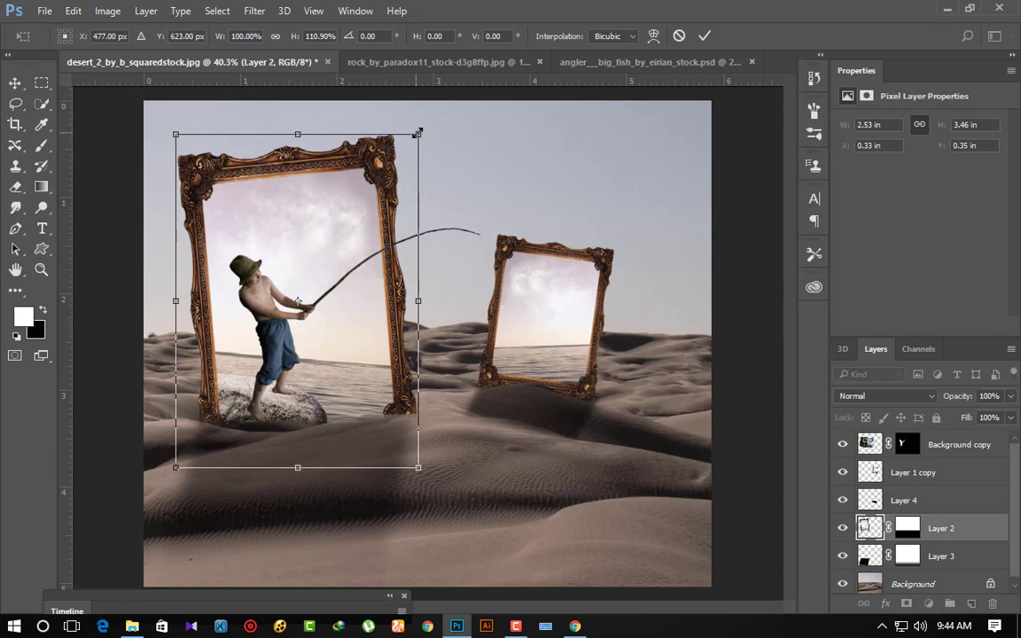
left_click_drag(417, 132, 426, 125)
left_click_drag(390, 196, 375, 197)
key("Return")
Enlarge the boy to about 128%, reposition him and rotate him about 2.15°.
left_click(945, 446)
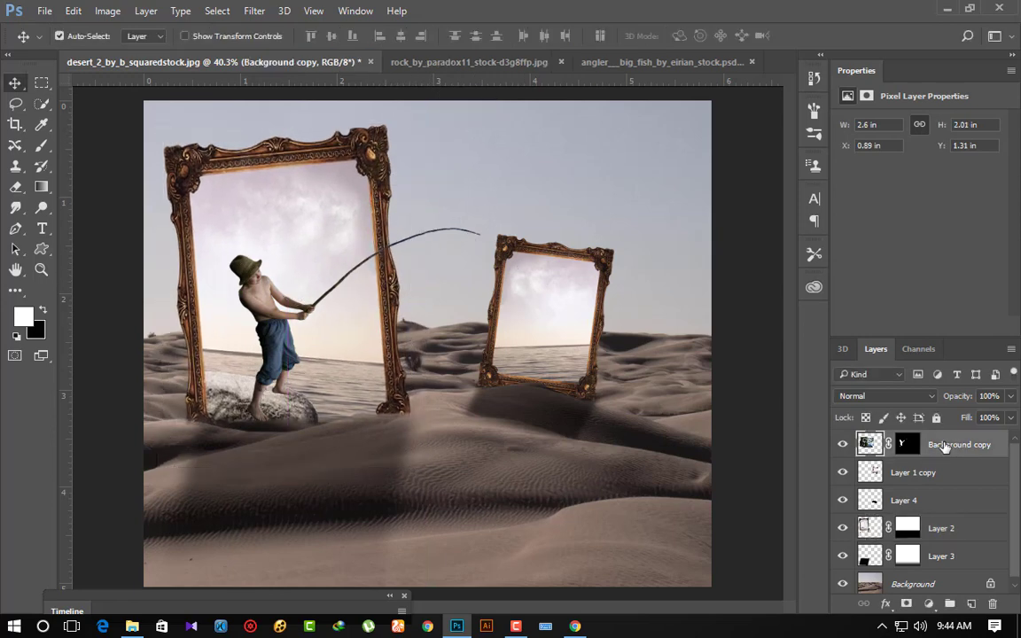
key("ctrl+t")
left_click_drag(506, 189, 543, 159)
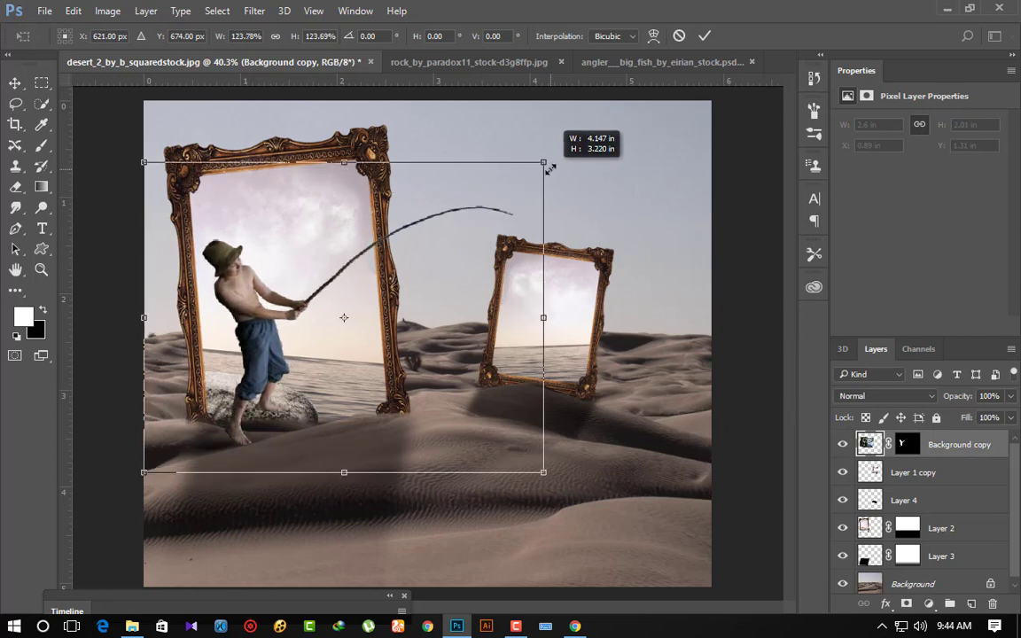
left_click_drag(510, 225, 527, 204)
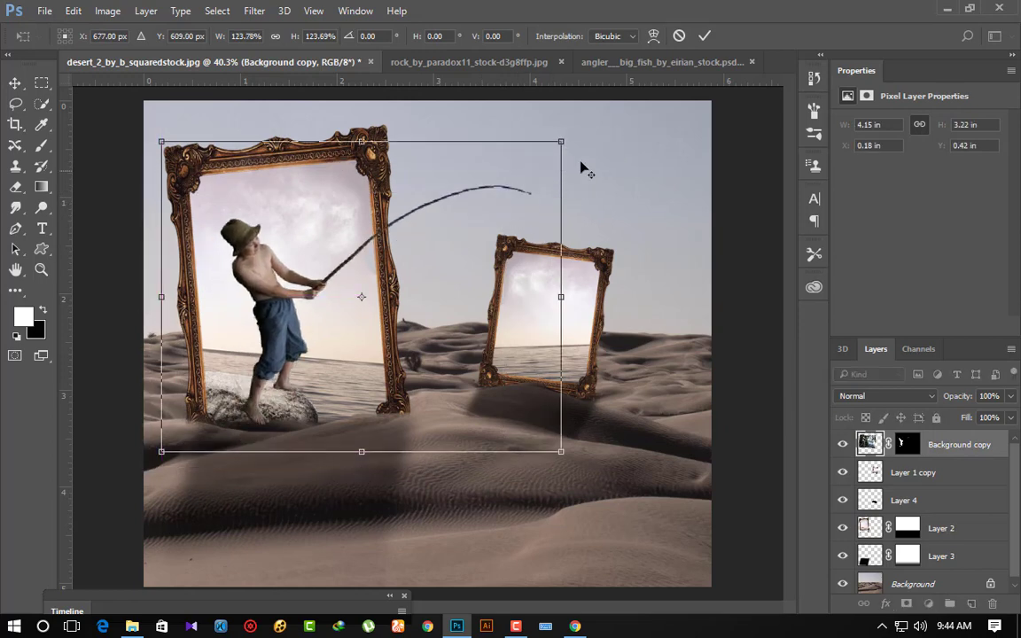
left_click_drag(562, 142, 553, 147)
left_click_drag(507, 241, 491, 242)
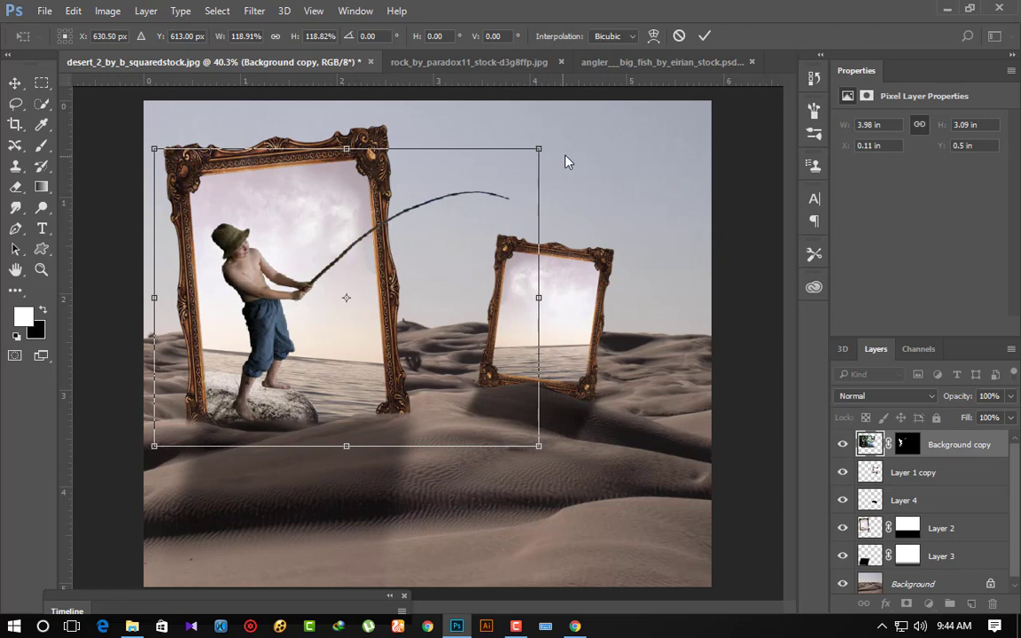
mouse_move(565, 150)
left_mouse_down()
mouse_move(572, 157)
mouse_move(536, 174)
left_mouse_up()
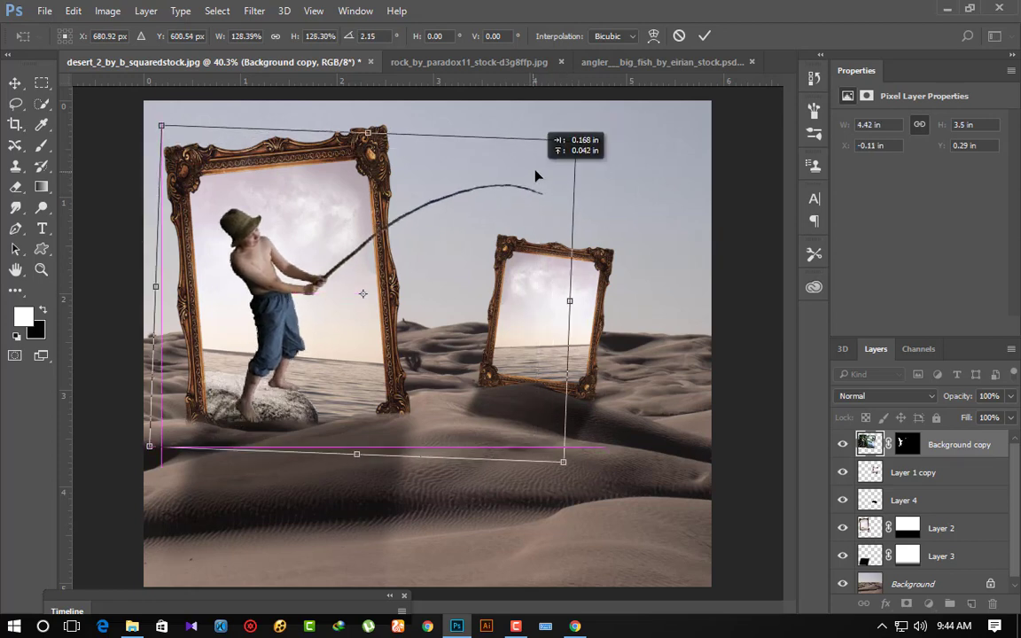
left_click_drag(536, 175, 538, 175)
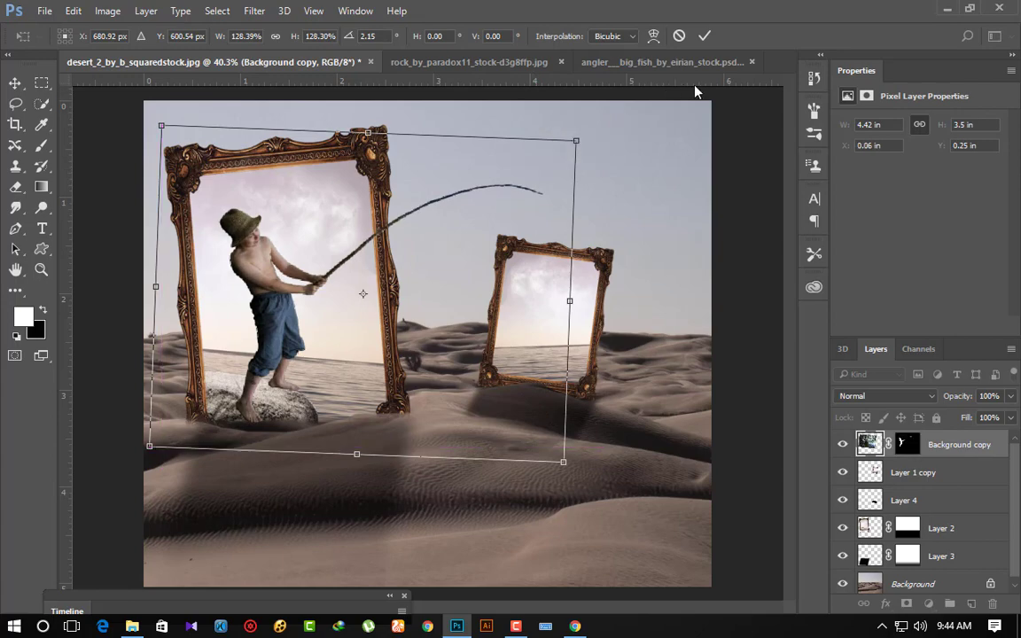
Commit the boy's transform and pan to bring the image's left edge into view.
left_click(703, 35)
scroll(667, 275, "down", 3)
scroll(654, 364, "up", 2)
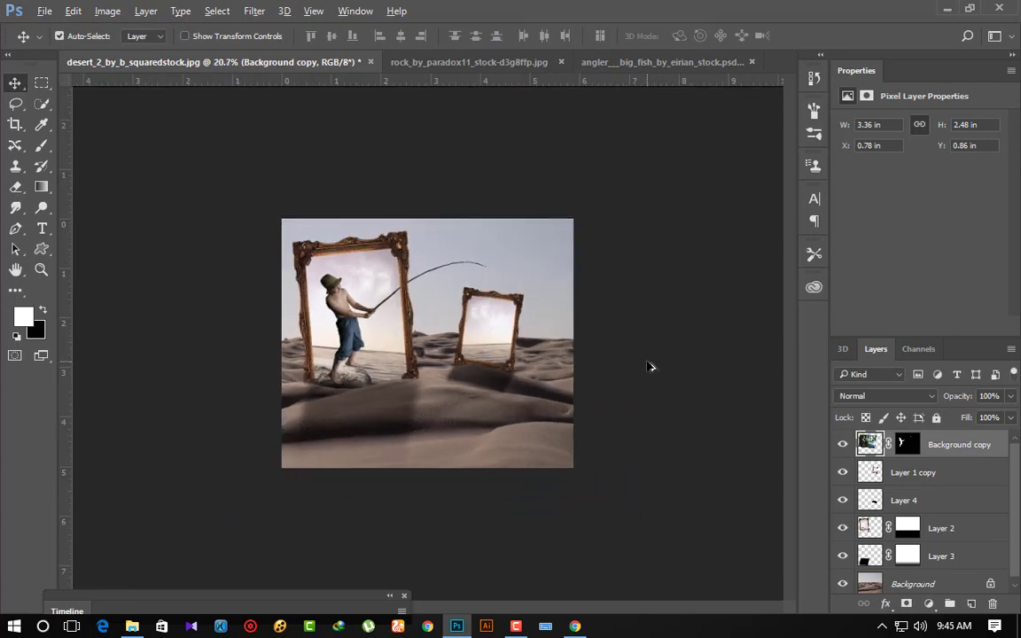
scroll(611, 419, "up", 1)
scroll(426, 435, "up", 1)
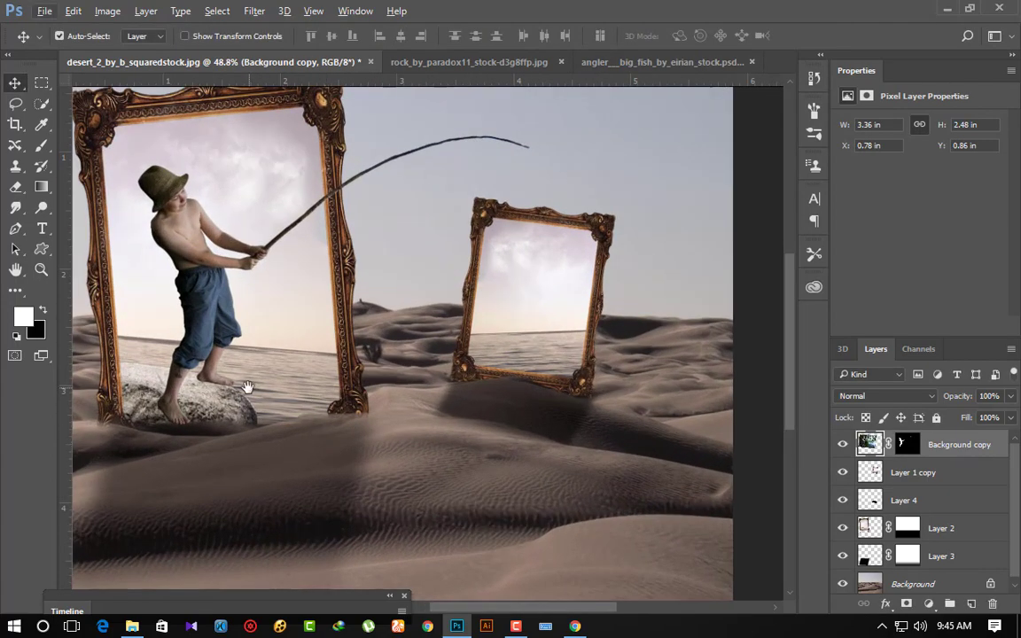
left_click_drag(247, 388, 423, 387)
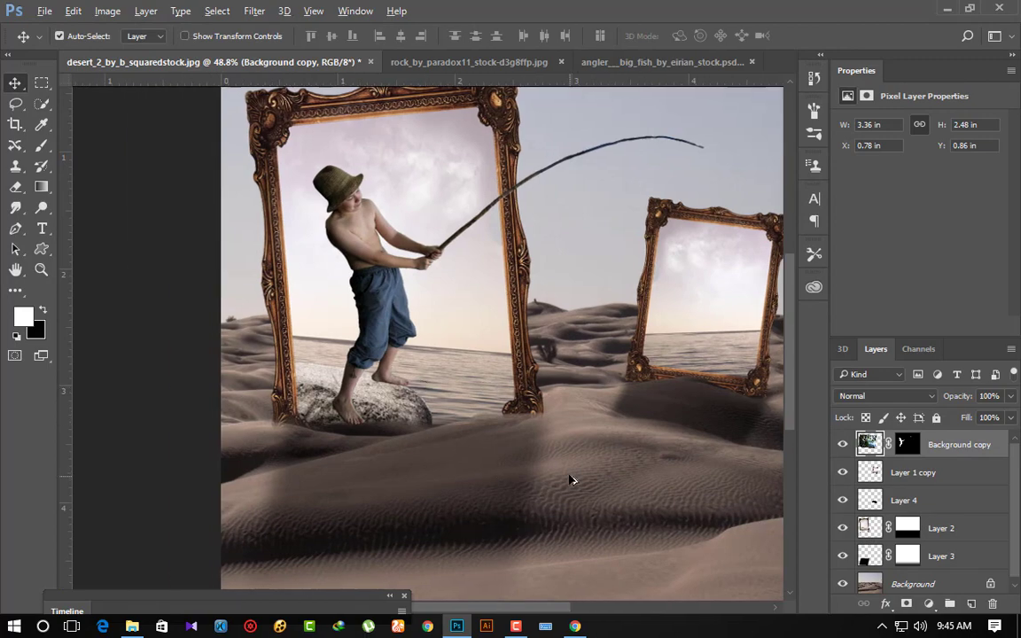
scroll(565, 462, "up", 1)
scroll(566, 461, "up", 1)
Copy the boy to Layer 5, hide Background copy, and add empty Layer 6.
left_click(904, 443, "ctrl")
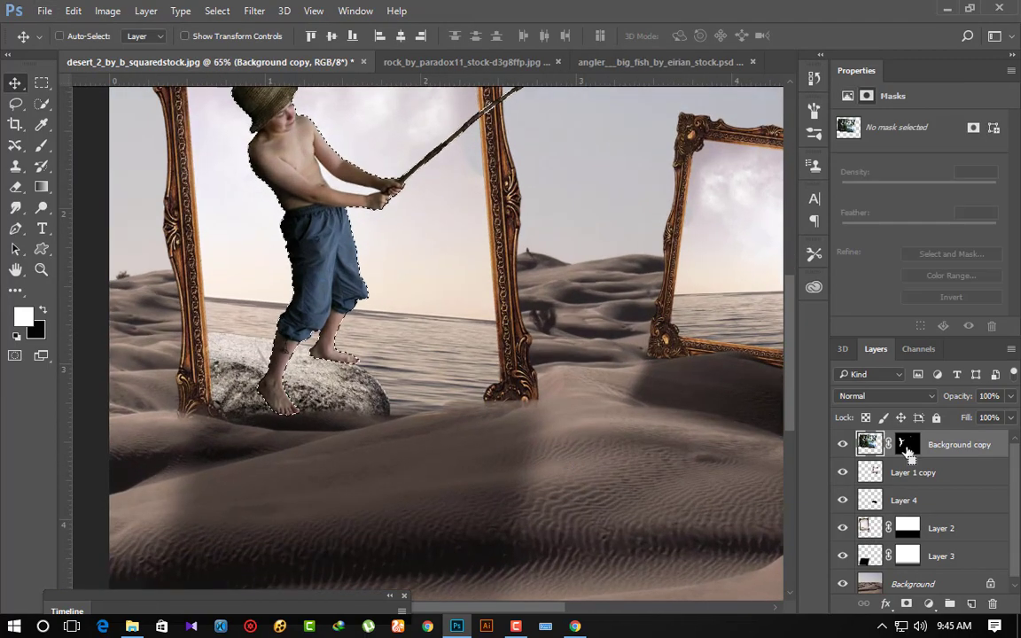
key("ctrl+j")
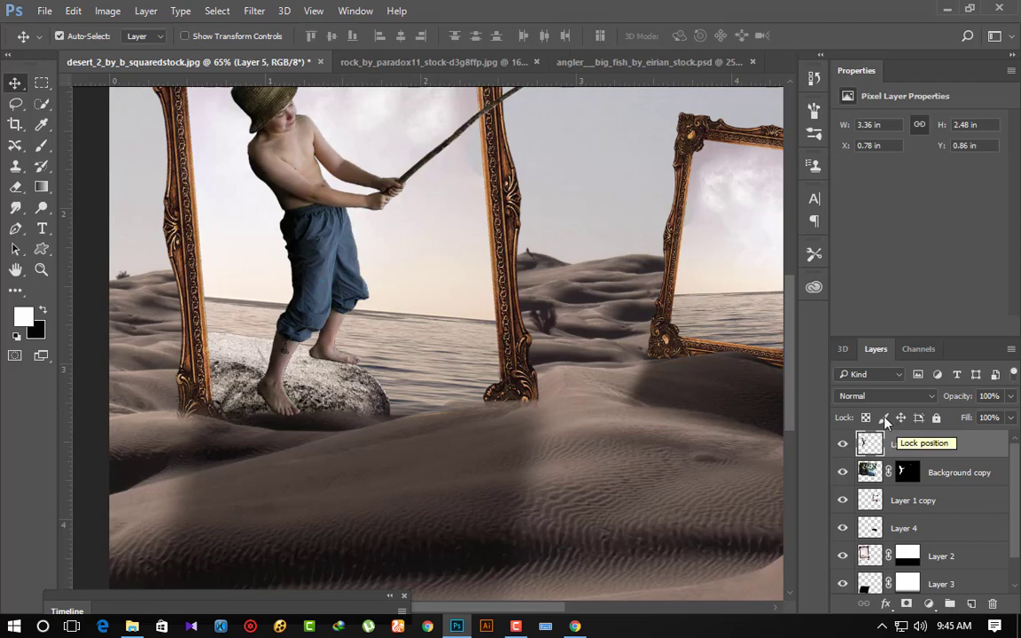
left_click(961, 475)
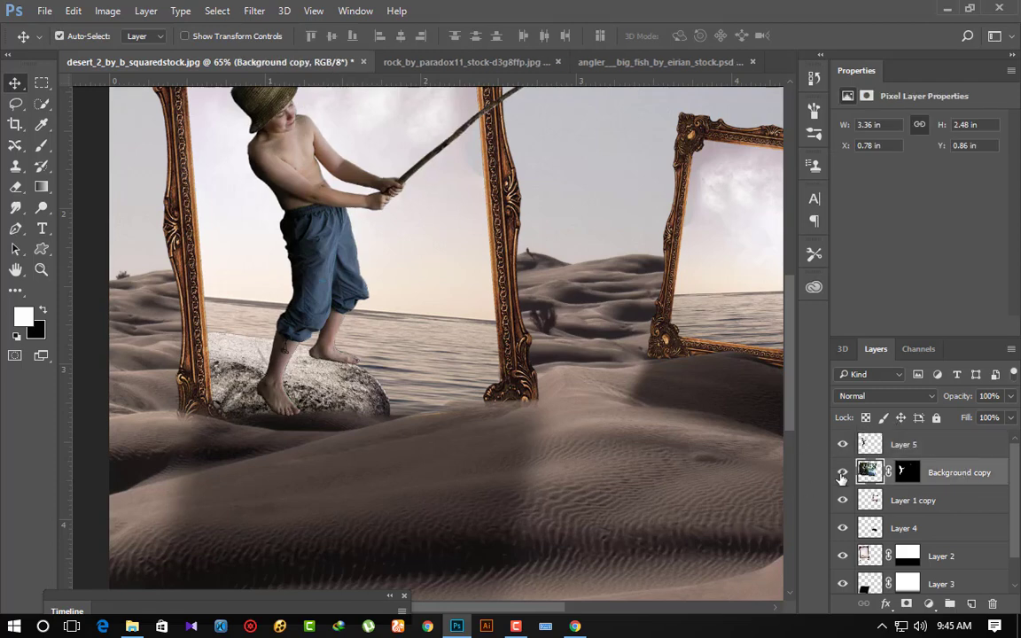
left_click(842, 476)
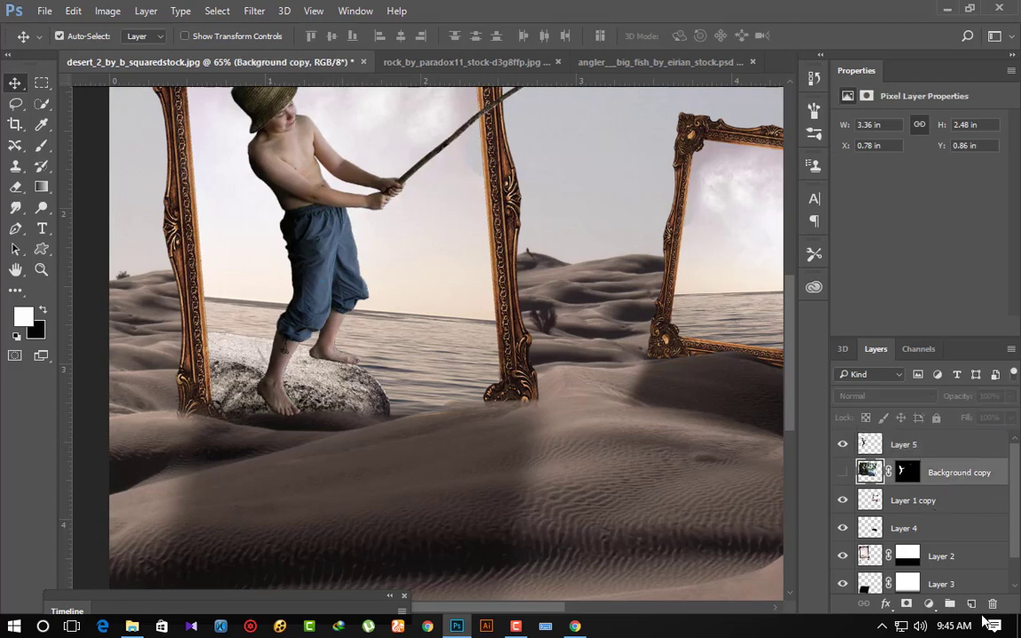
left_click(972, 604)
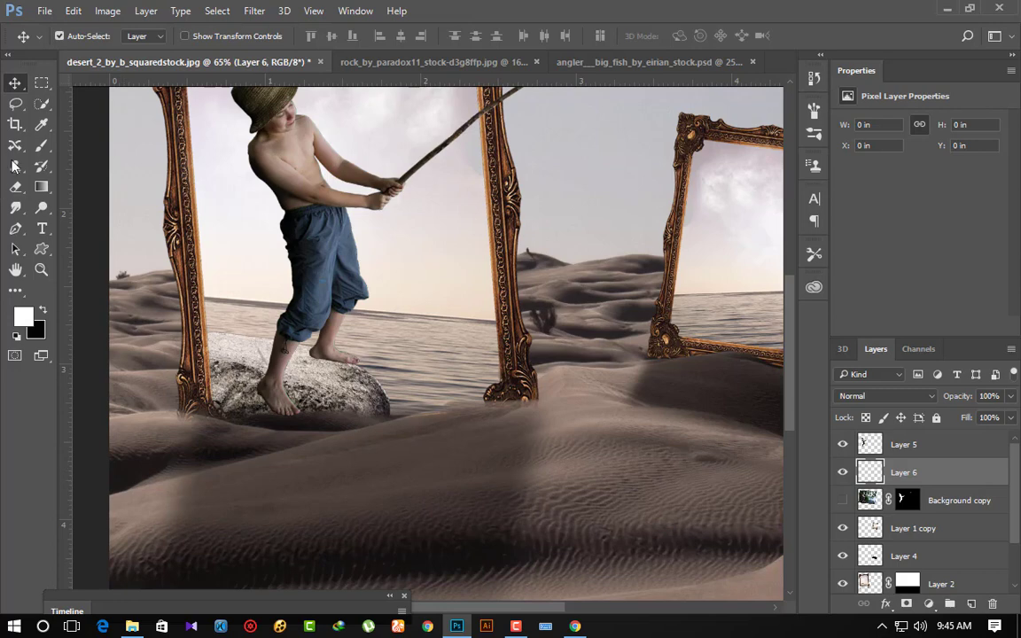
Set up a small black soft round brush at 34% opacity and 32% flow.
left_click(41, 146)
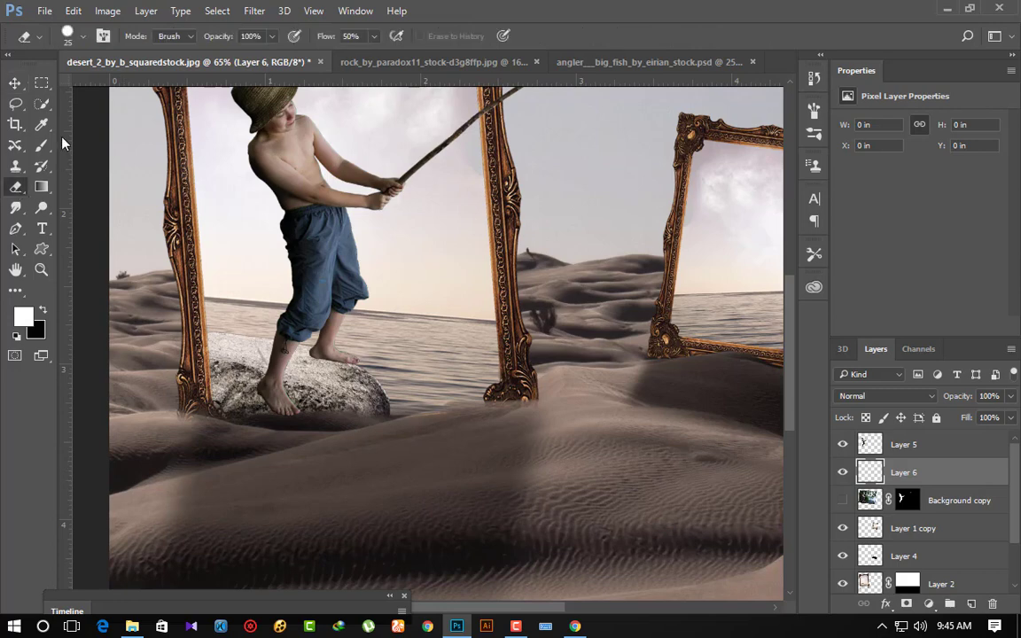
left_click(42, 311)
left_click_drag(279, 36, 236, 43)
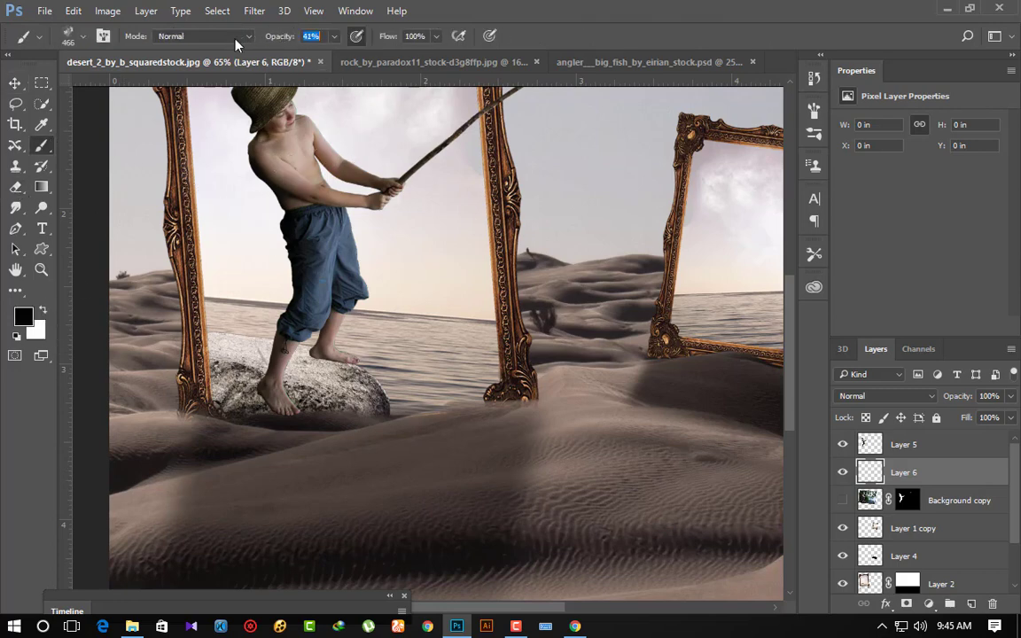
left_click_drag(387, 37, 354, 38)
left_click(80, 38)
scroll(673, 410, "up", 2)
scroll(674, 410, "up", 2)
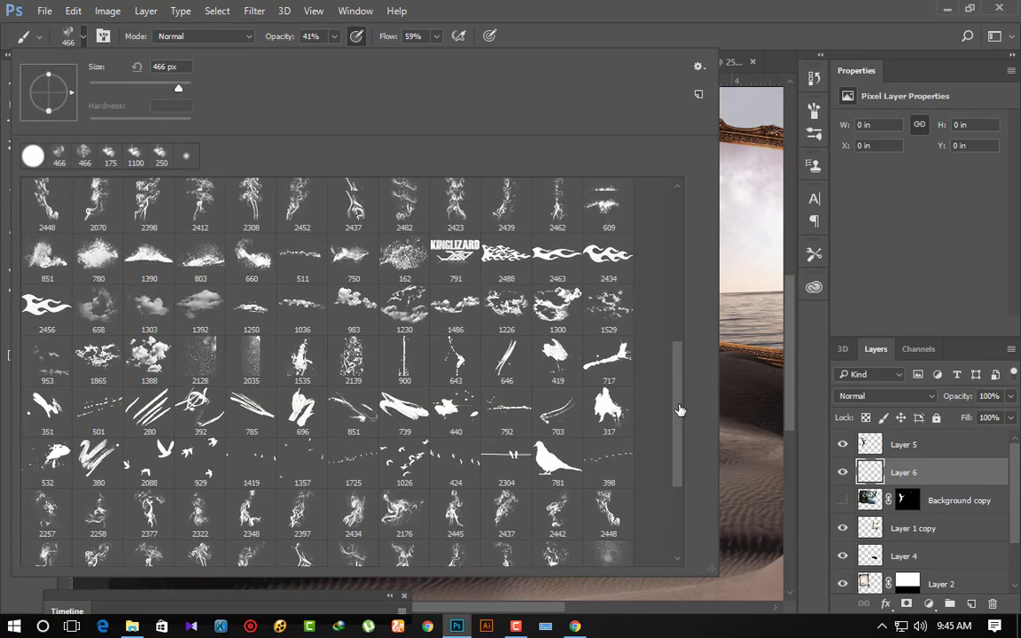
scroll(674, 409, "up", 1)
left_click_drag(674, 410, 659, 225)
double_click(46, 203)
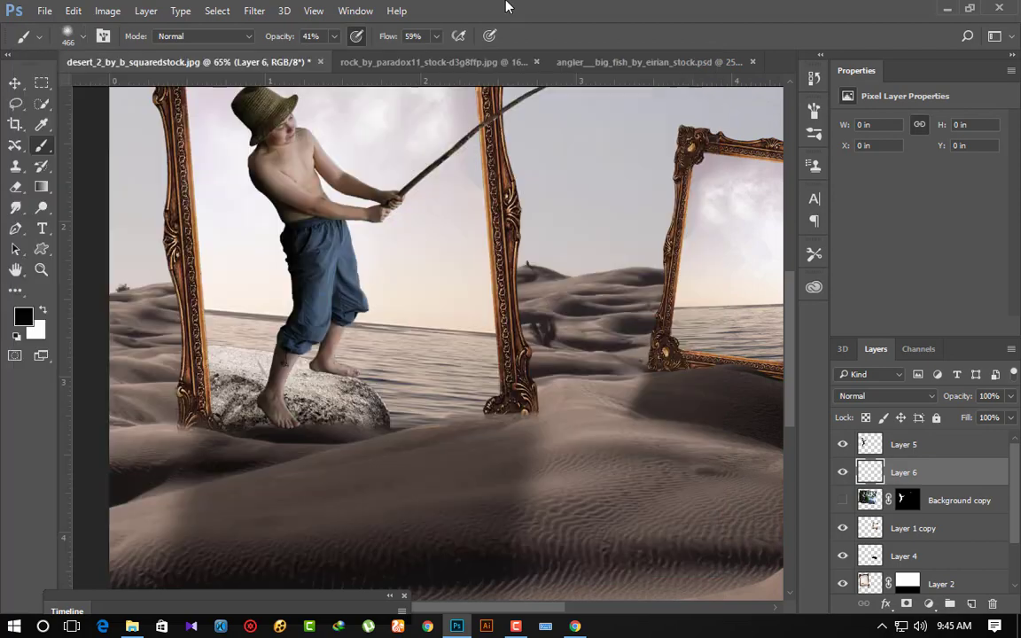
scroll(387, 257, "up", 5)
scroll(467, 222, "up", 5)
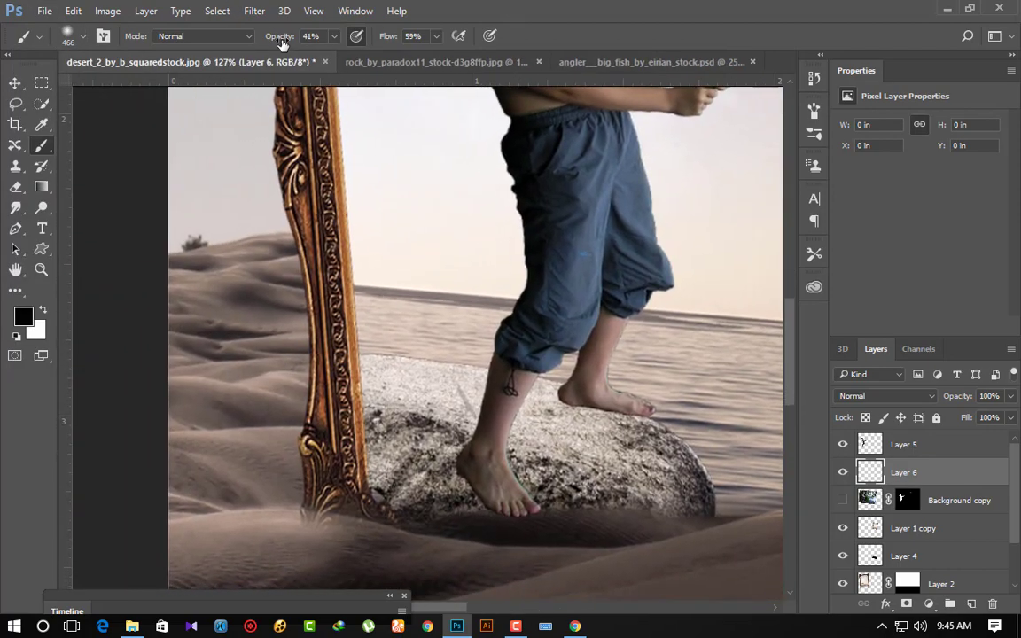
left_click_drag(279, 43, 280, 42)
left_click_drag(406, 40, 355, 39)
key("bracketleft")
key("bracketleft")
key("bracketleft")
Paint soft dark shading on Layer 6 behind the boy's left foot and lower leg.
left_click_drag(497, 501, 467, 479)
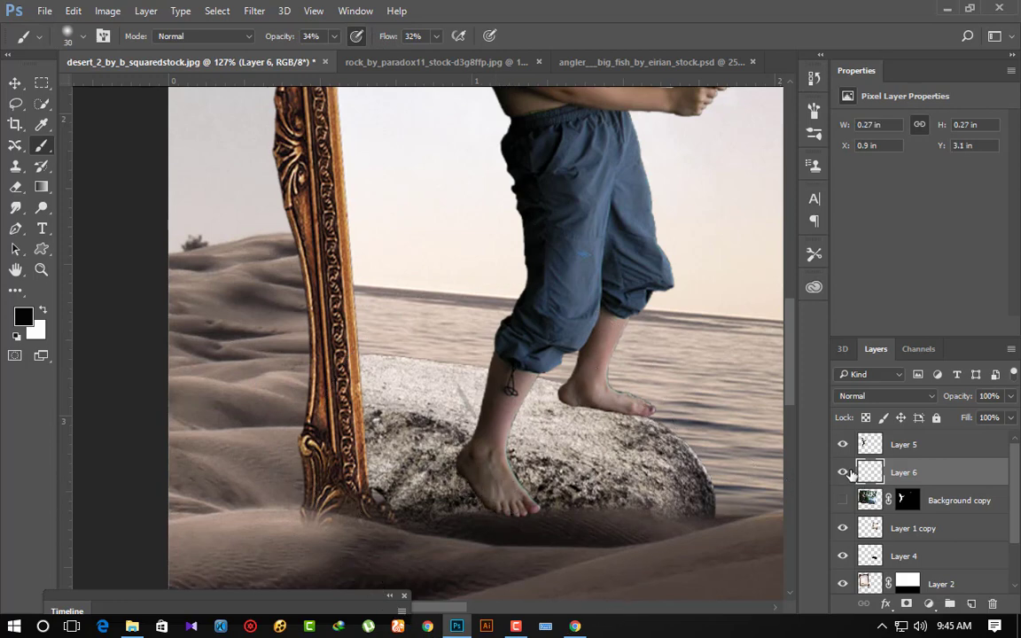
left_click_drag(281, 39, 312, 62)
mouse_move(471, 479)
left_mouse_down()
mouse_move(467, 456)
mouse_move(381, 368)
left_mouse_up()
left_click_drag(435, 417, 354, 345)
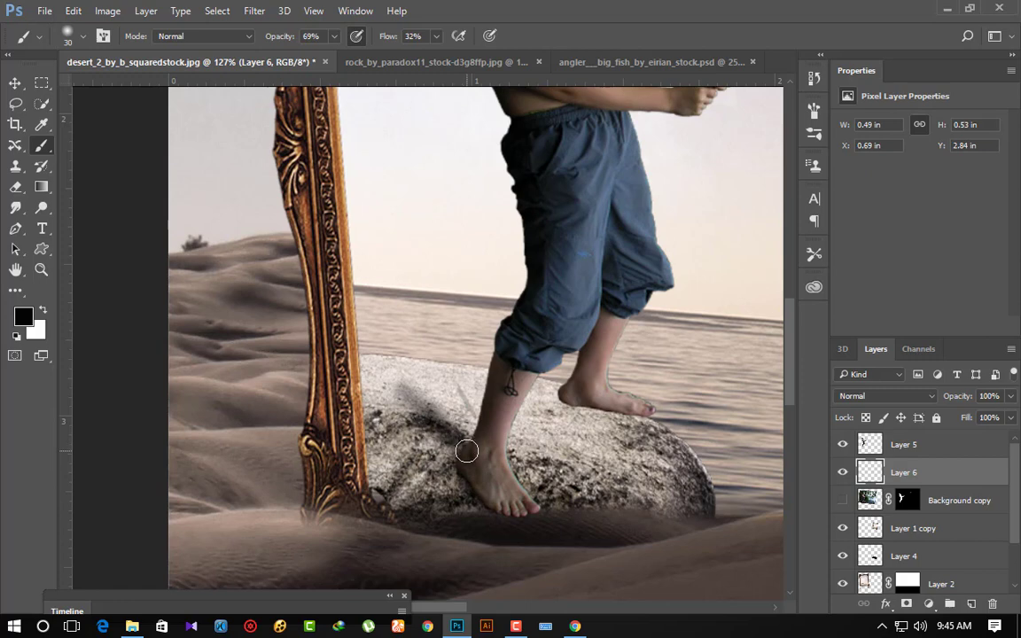
key("ctrl+alt+z")
key("ctrl+alt+z")
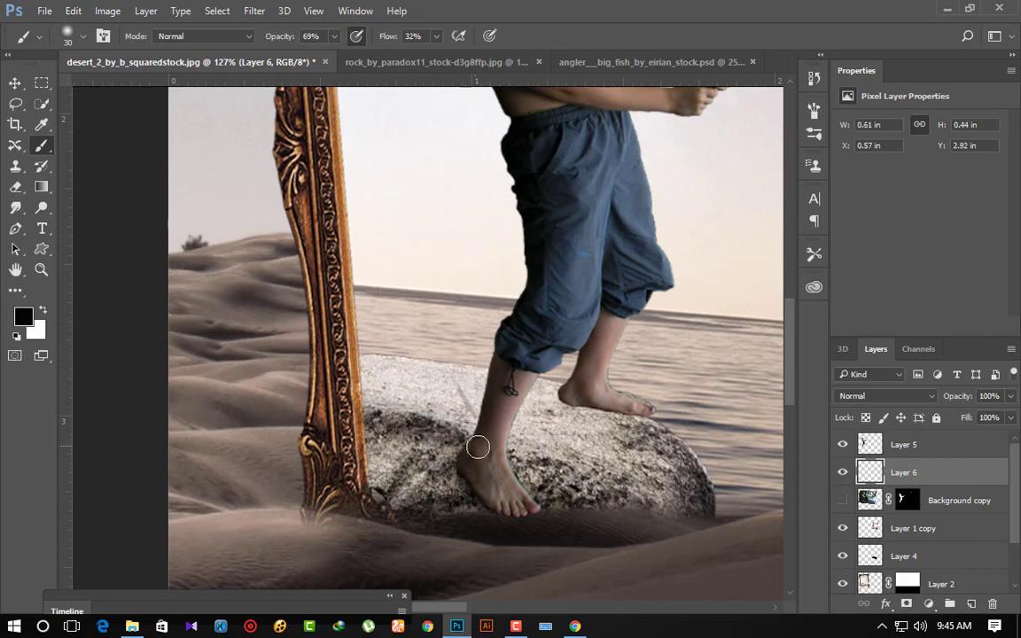
mouse_move(456, 454)
left_mouse_down()
mouse_move(350, 355)
mouse_move(359, 363)
left_mouse_up()
mouse_move(467, 461)
left_mouse_down()
mouse_move(566, 394)
mouse_move(500, 355)
left_mouse_up()
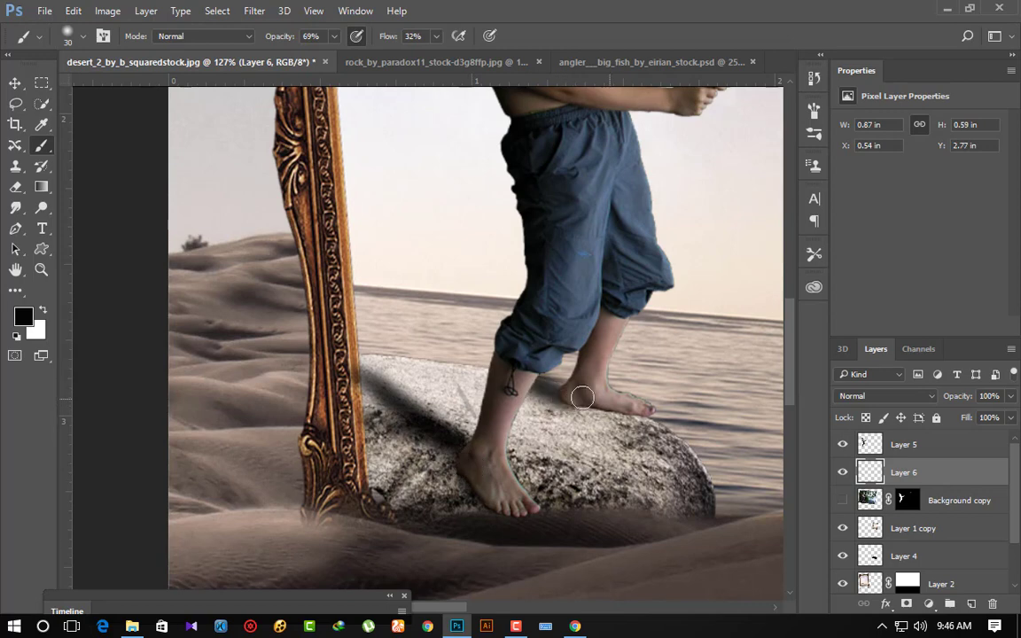
mouse_move(573, 397)
left_mouse_down()
mouse_move(610, 403)
mouse_move(574, 367)
left_mouse_up()
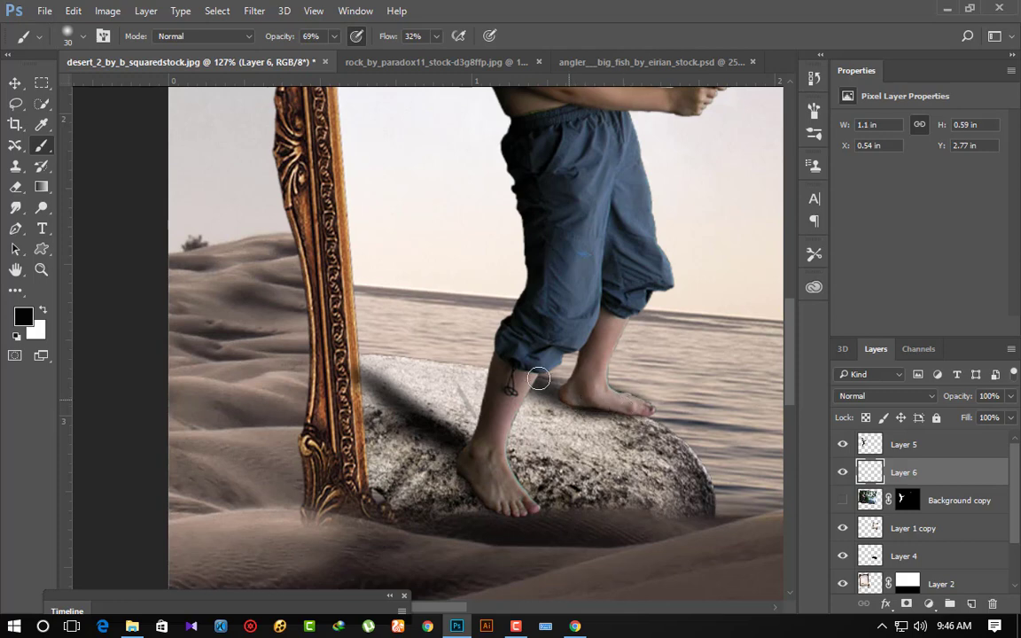
left_click(16, 187)
scroll(386, 379, "up", 3)
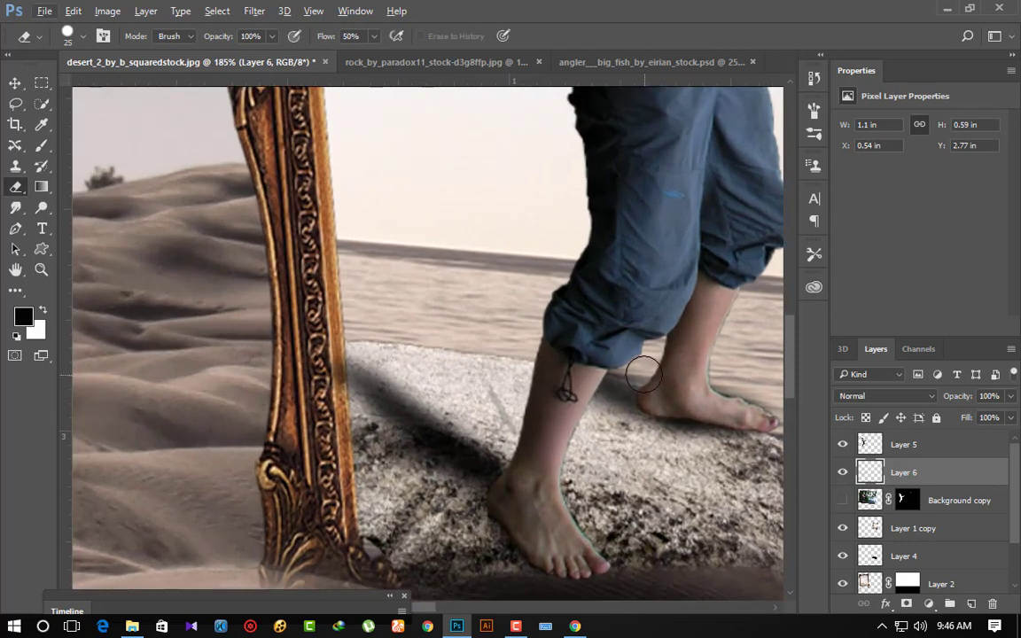
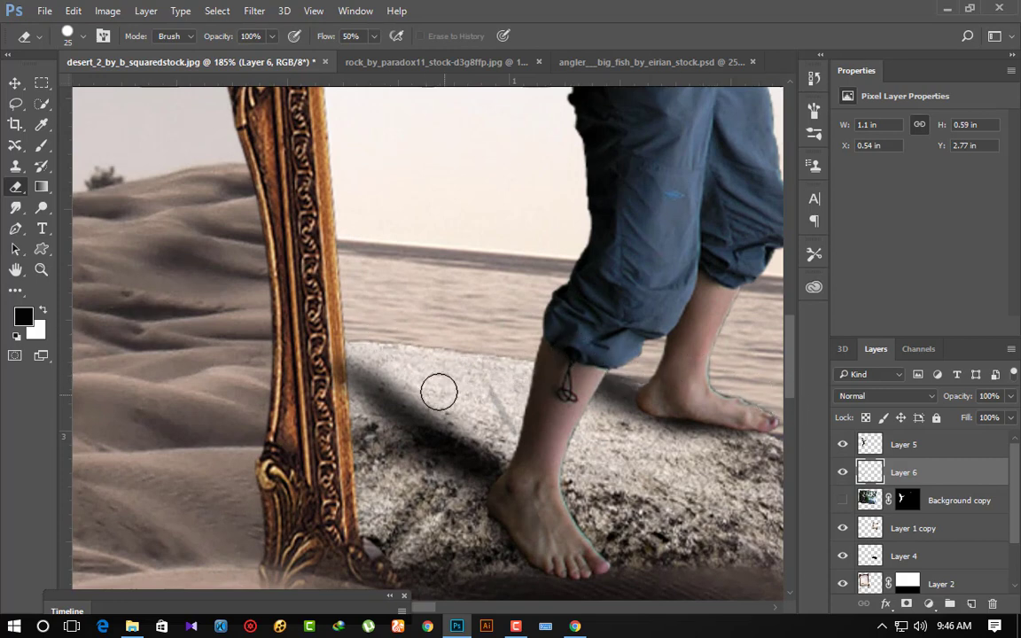
On Layer 6, erase the frame's shadow on the rock with the Eraser at 57% opacity and 25% flow.
key("ctrl+z")
left_click_drag(214, 40, 176, 40)
left_click_drag(322, 37, 300, 36)
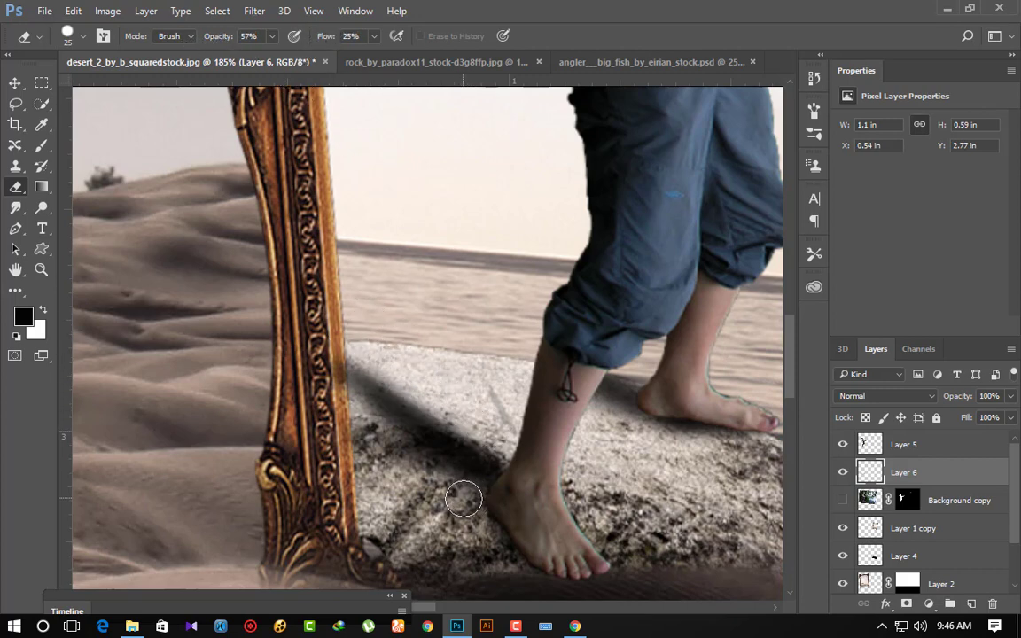
left_click_drag(363, 347, 329, 384)
scroll(329, 383, "down", 3)
scroll(372, 440, "down", 4)
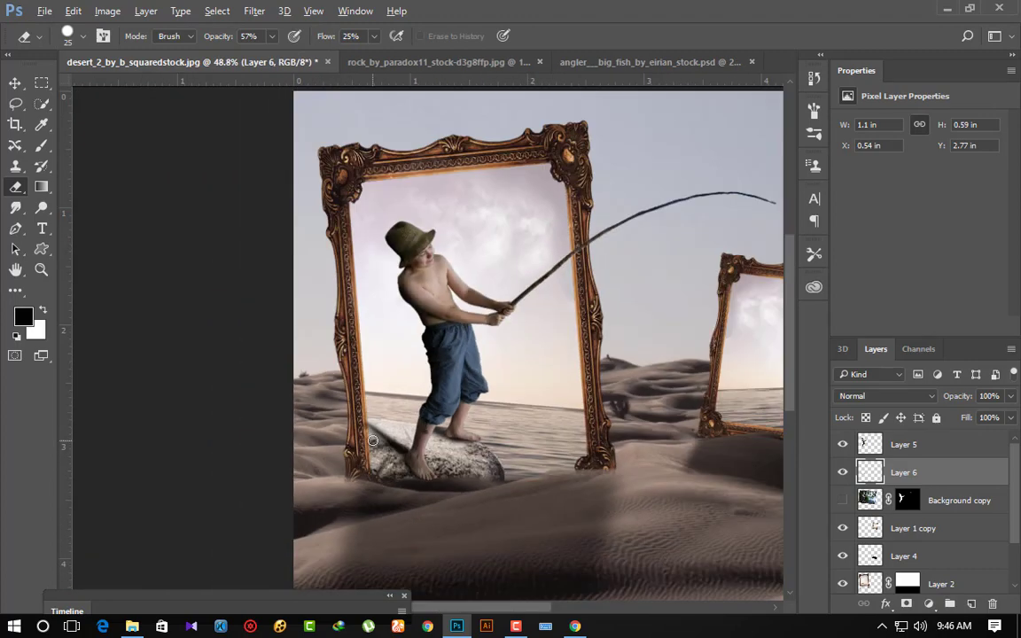
scroll(375, 439, "down", 1)
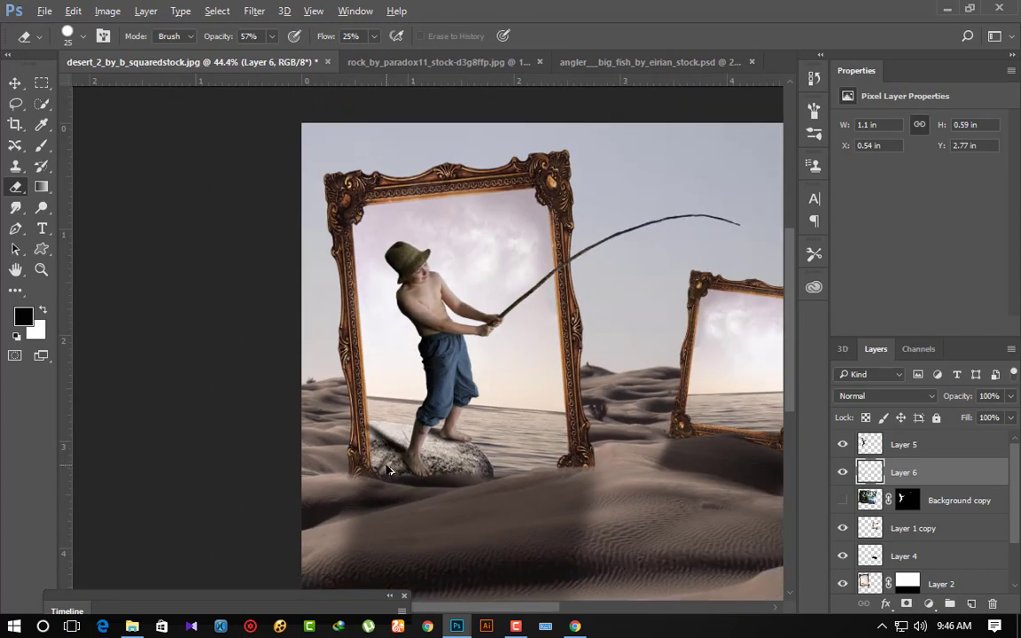
scroll(390, 470, "down", 4)
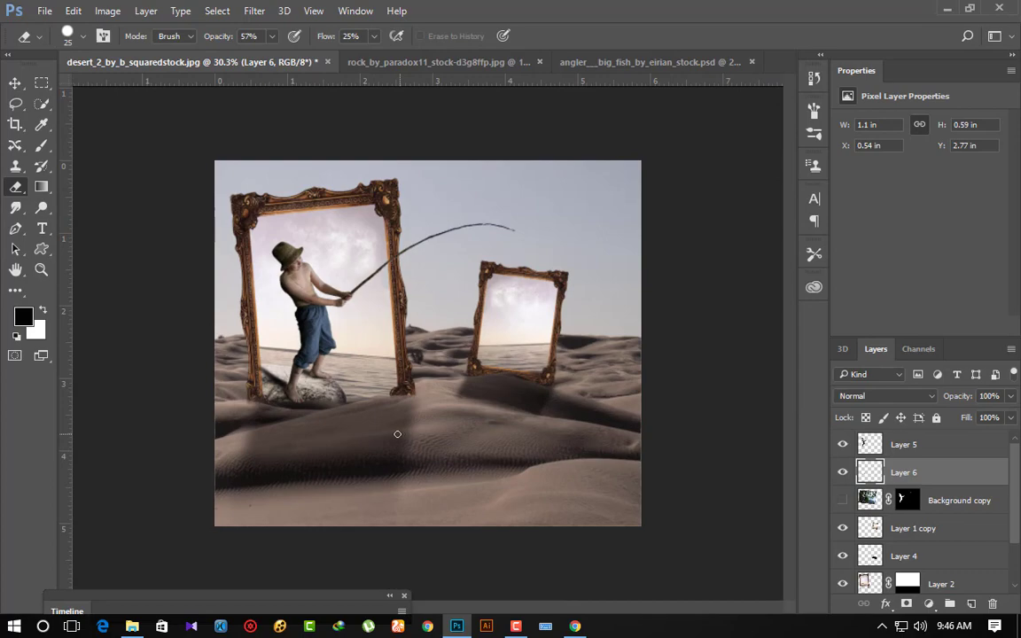
scroll(283, 462, "up", 2)
scroll(280, 463, "up", 8)
On the boy's Layer 5, reset the Eraser to 100% opacity and shrink it to a tiny tip.
key("alt+]")
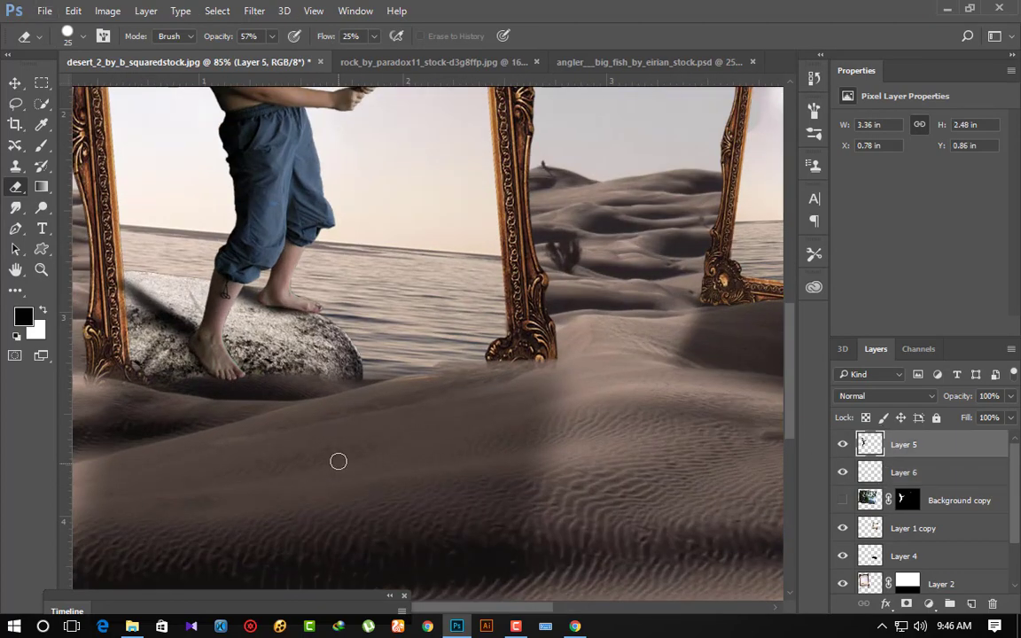
scroll(376, 369, "up", 3)
scroll(319, 399, "up", 3)
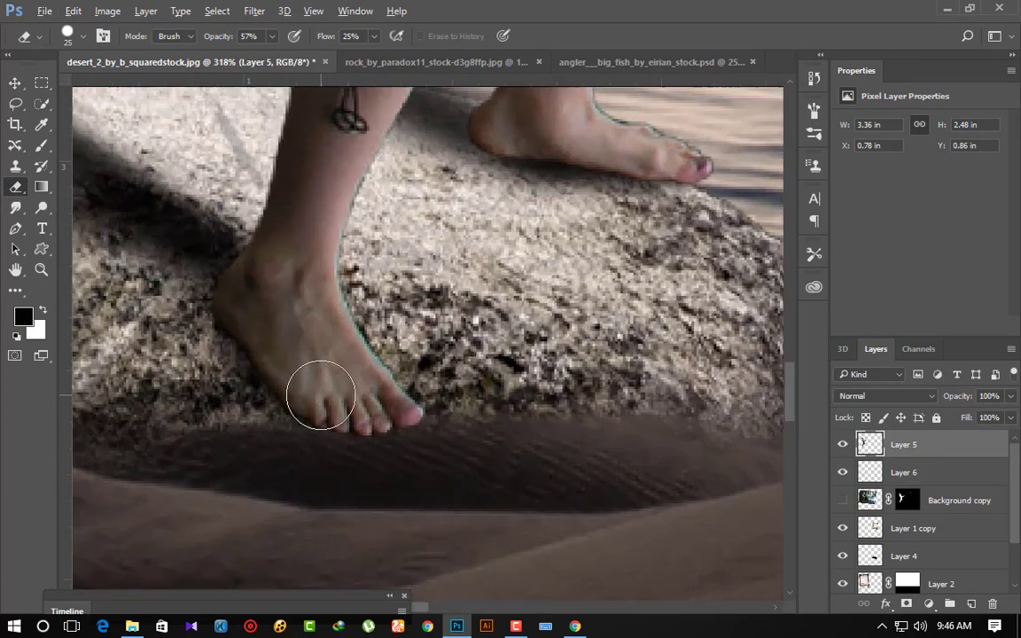
scroll(319, 399, "up", 1)
left_click_drag(228, 35, 292, 36)
key("shift+0")
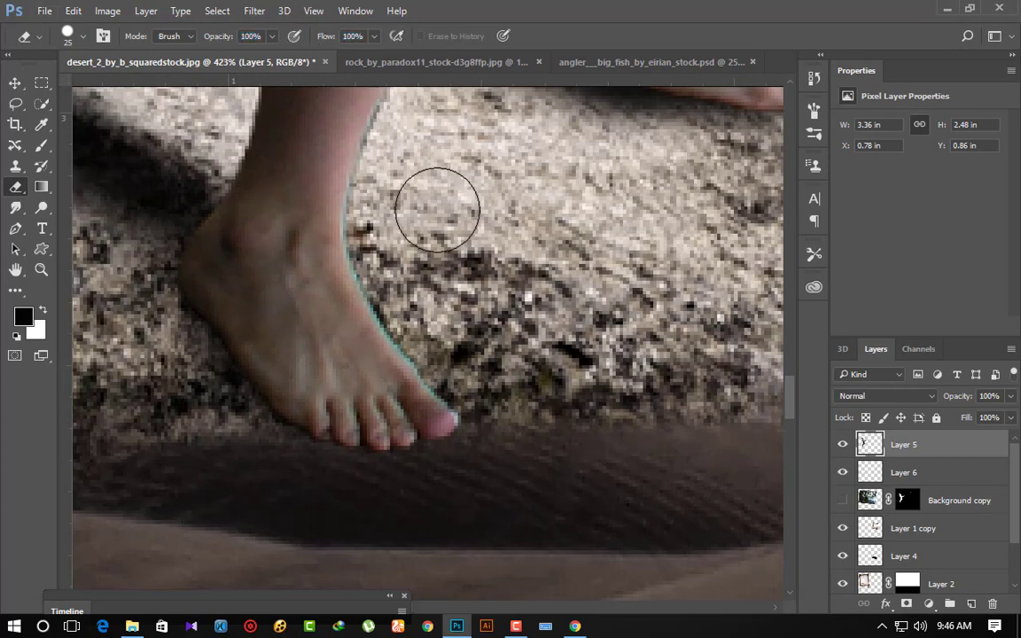
scroll(425, 266, "up", 1)
key("[")
scroll(439, 372, "down", 2)
scroll(434, 390, "up", 1)
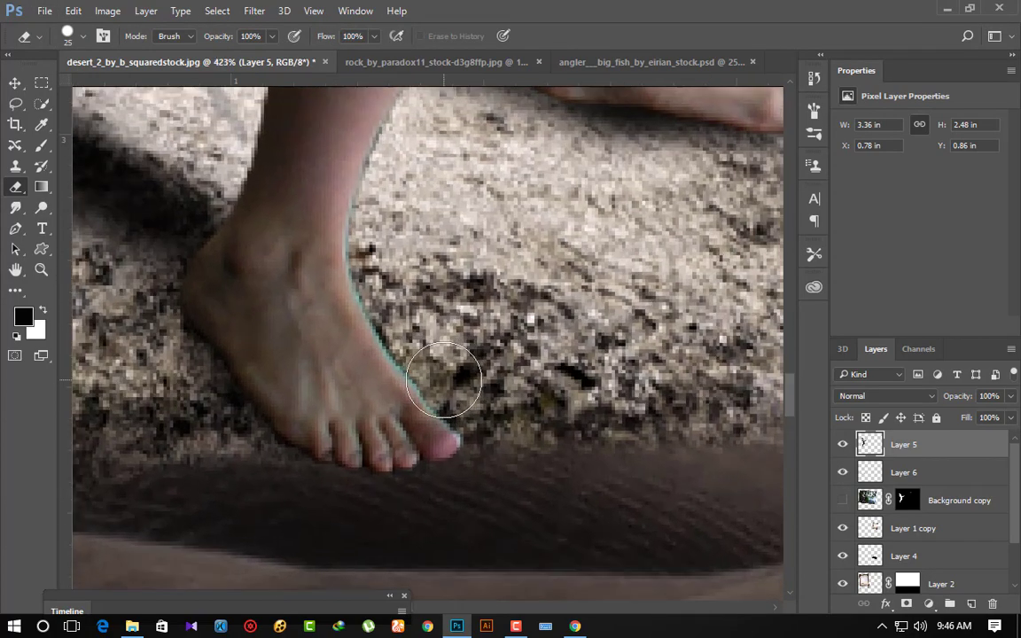
key("[")
key("[")
key("[")
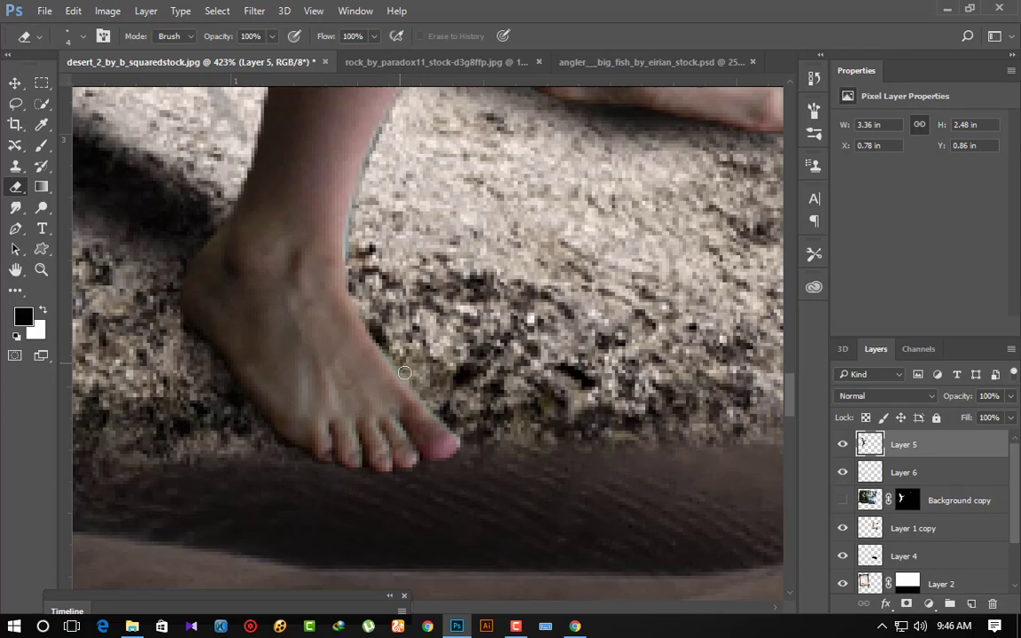
scroll(458, 428, "up", 1)
scroll(393, 424, "up", 4)
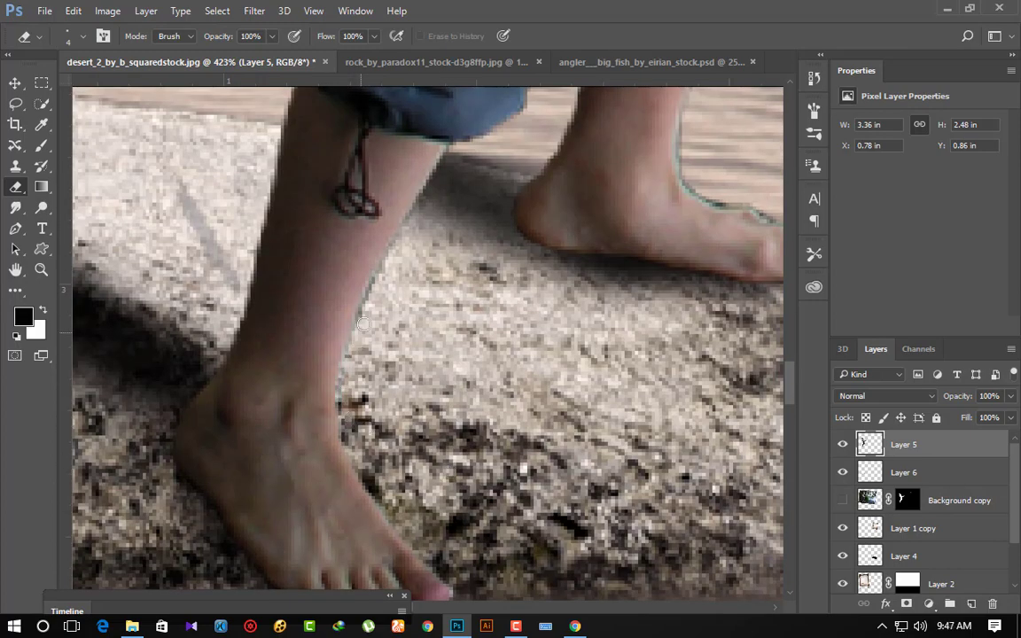
At 79% Eraser opacity, erase the fringe along the shin's right edge and the top of the foot.
left_click_drag(226, 37, 191, 37)
left_click_drag(384, 274, 361, 331)
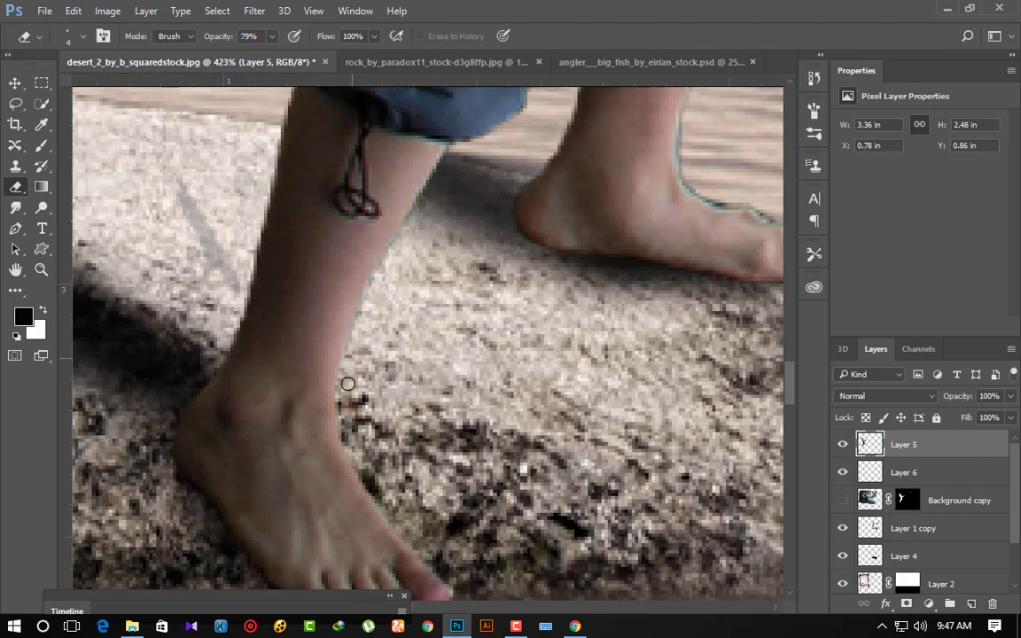
scroll(355, 390, "up", 4)
scroll(390, 376, "up", 1)
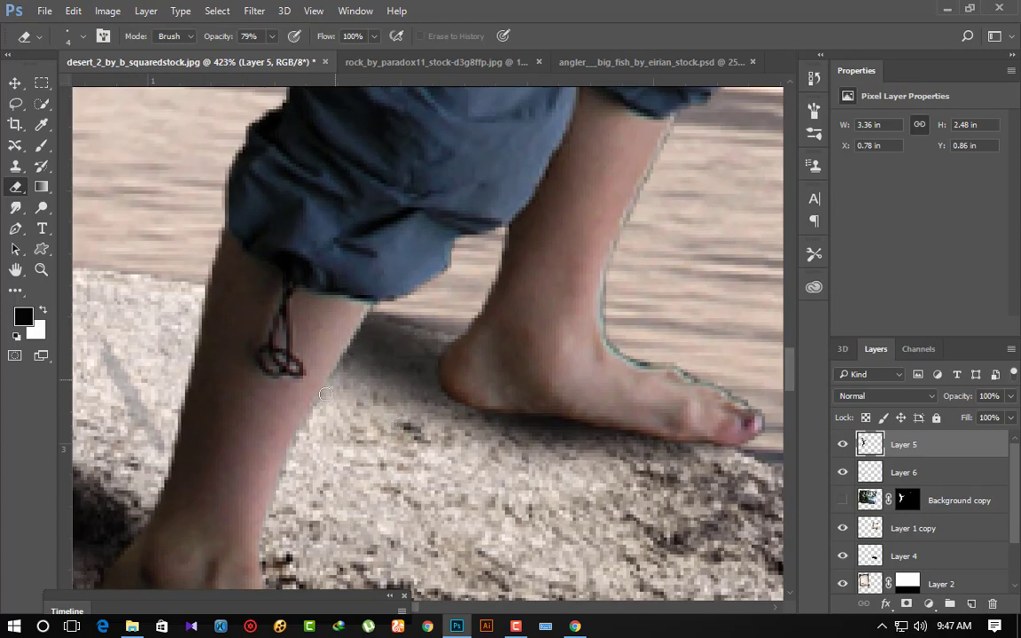
scroll(399, 470, "right", 3)
scroll(532, 466, "up", 1)
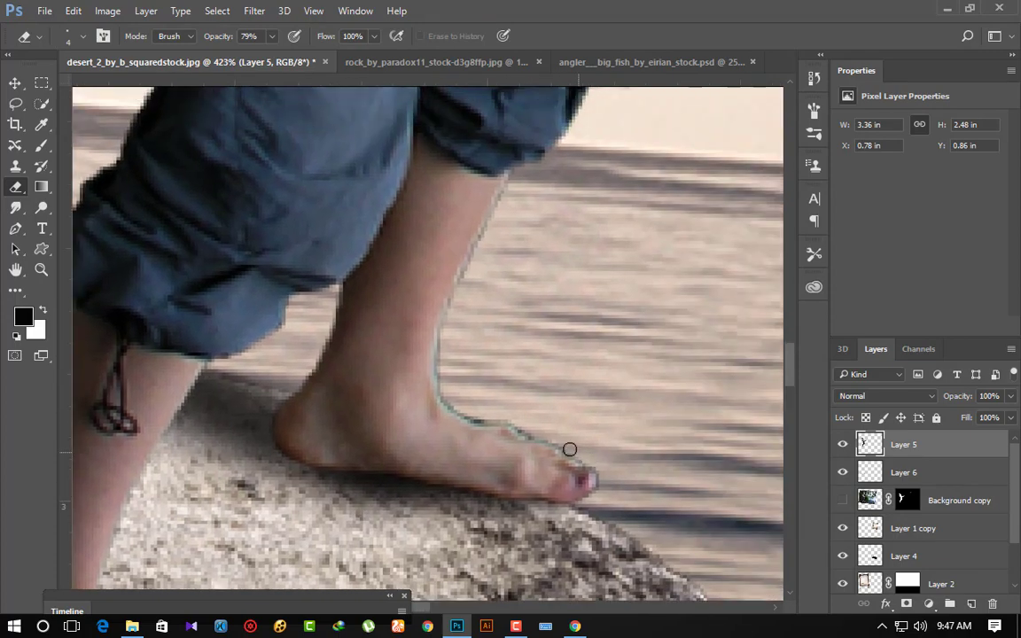
mouse_move(504, 419)
left_mouse_down()
mouse_move(453, 408)
mouse_move(440, 383)
mouse_move(454, 299)
mouse_move(508, 194)
mouse_move(450, 304)
left_mouse_up()
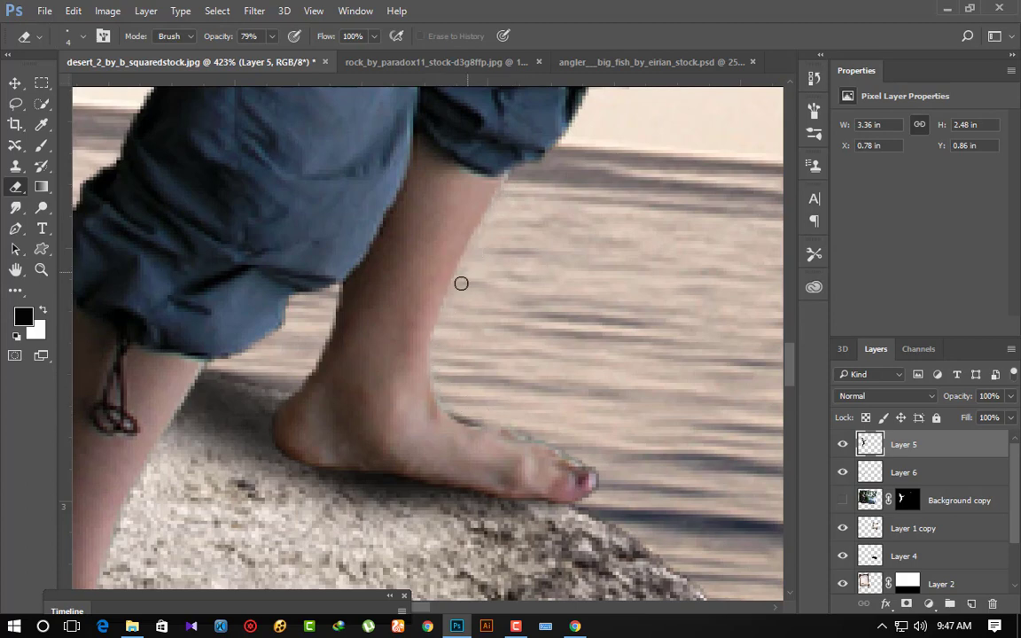
scroll(428, 520, "up", 5)
scroll(624, 507, "up", 5)
scroll(620, 482, "up", 5)
At 100% Eraser opacity, erase the halo along the cheek, shoulder and arm edges, then zoom out.
scroll(577, 560, "up", 3)
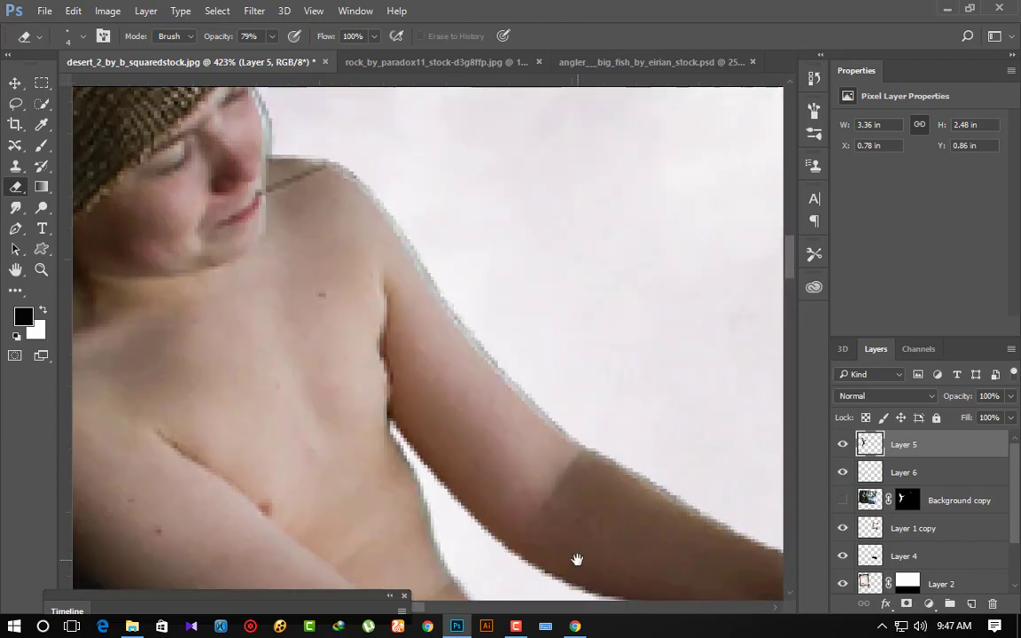
left_click_drag(577, 559, 629, 635)
left_click_drag(212, 36, 257, 36)
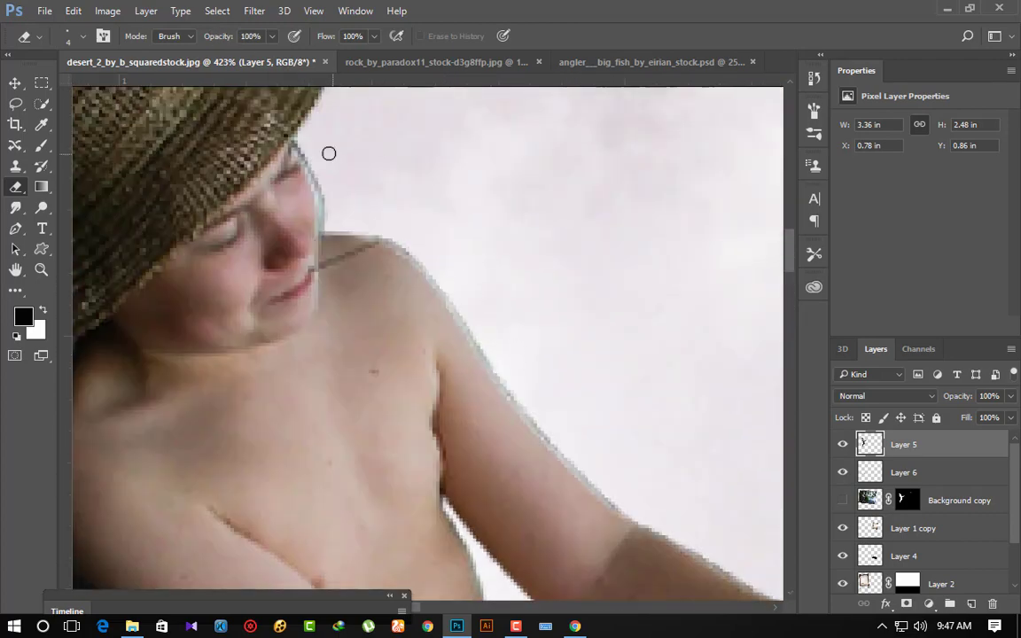
mouse_move(303, 145)
left_mouse_down()
mouse_move(325, 220)
mouse_move(405, 243)
mouse_move(485, 346)
left_mouse_up()
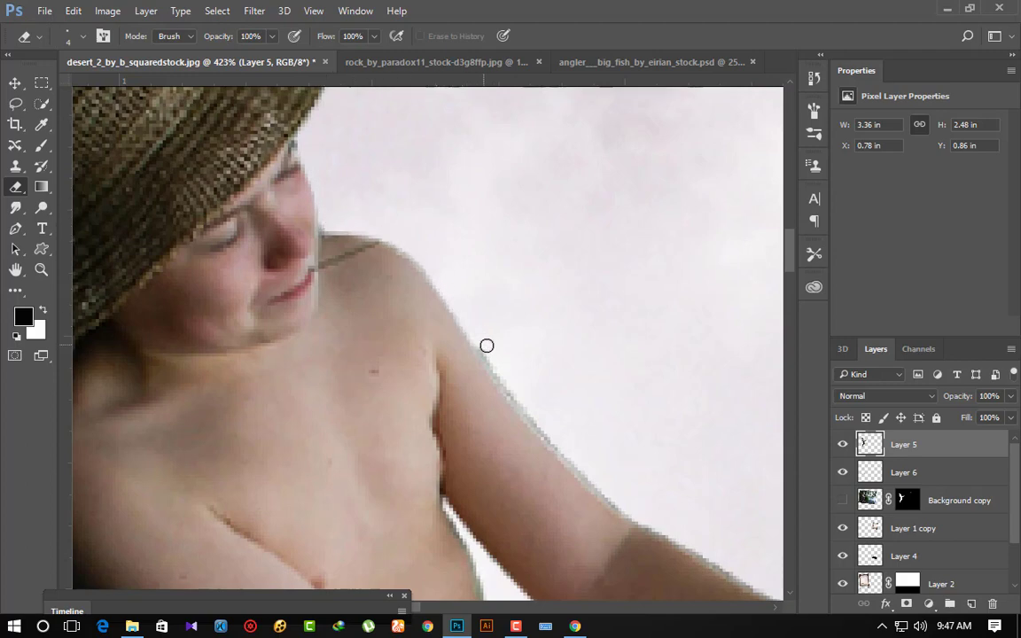
left_click_drag(558, 296, 466, 224)
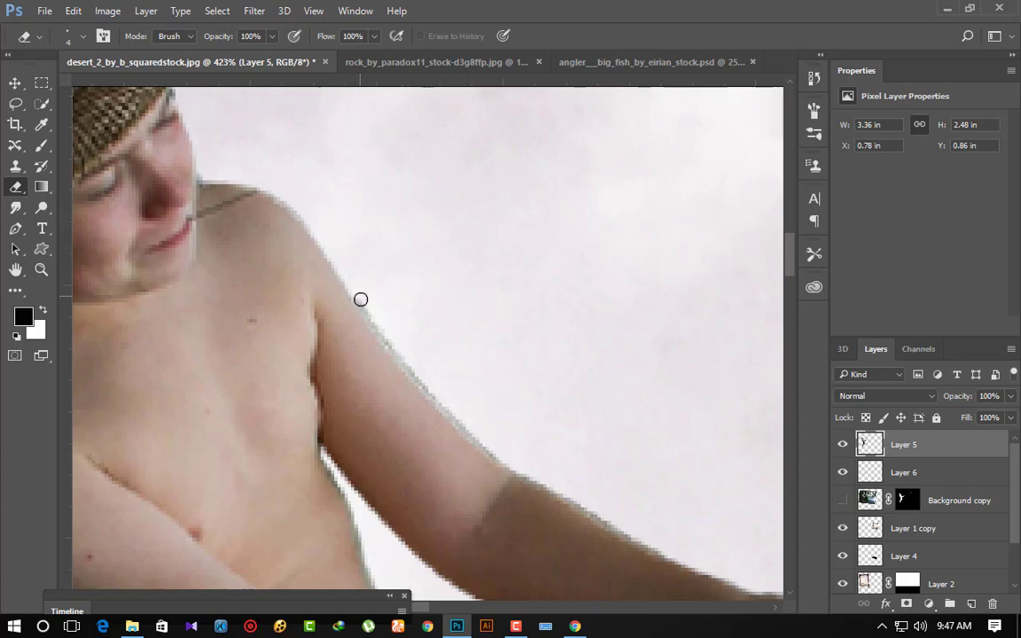
left_click_drag(361, 299, 438, 397)
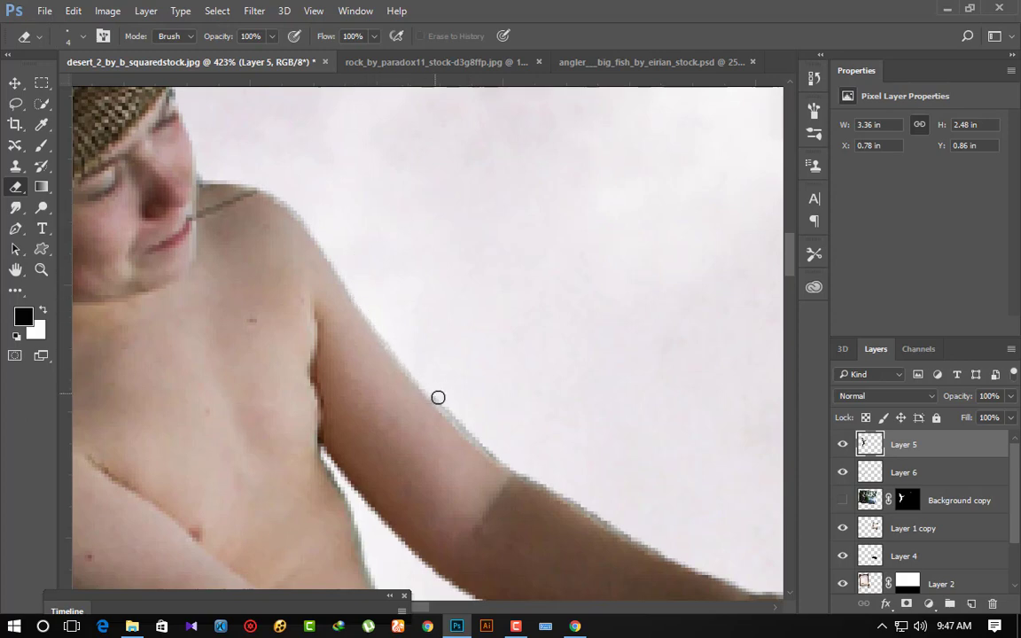
left_click_drag(685, 419, 409, 216)
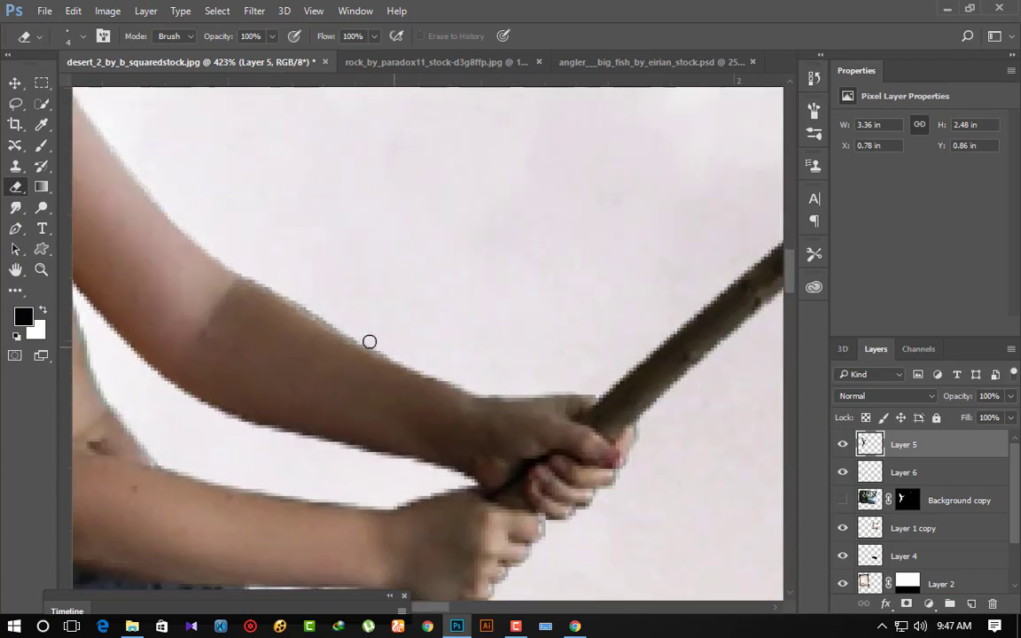
scroll(335, 227, "down", 3)
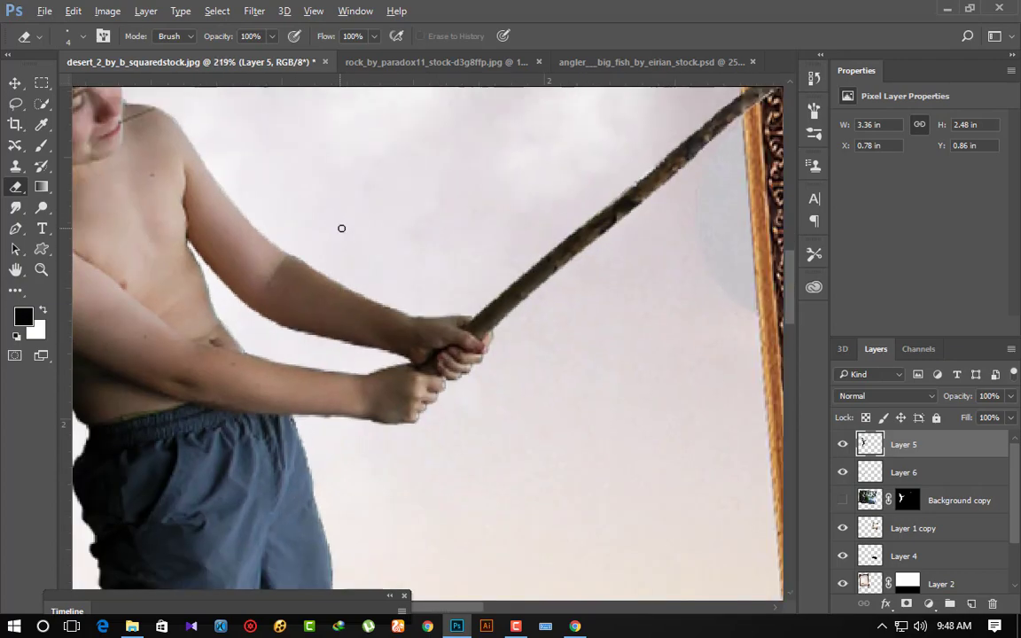
scroll(341, 228, "down", 2)
scroll(381, 222, "down", 1)
scroll(381, 233, "down", 1)
scroll(372, 257, "down", 1)
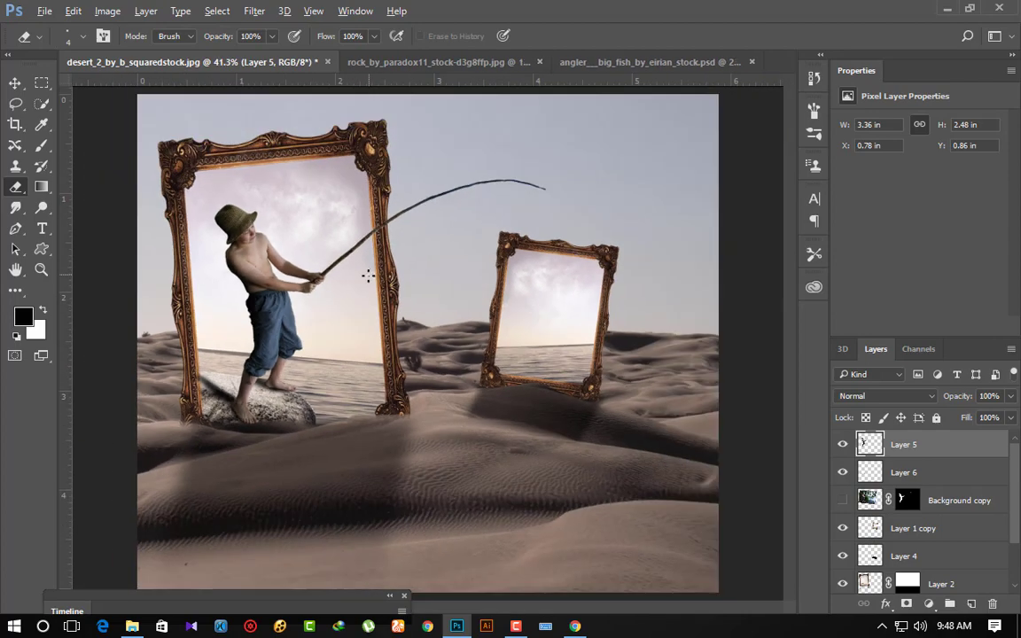
Apply a Camera Raw Filter to the boy with vibrance -40 and an adjusted colour temperature.
left_click(254, 10)
left_click(330, 103)
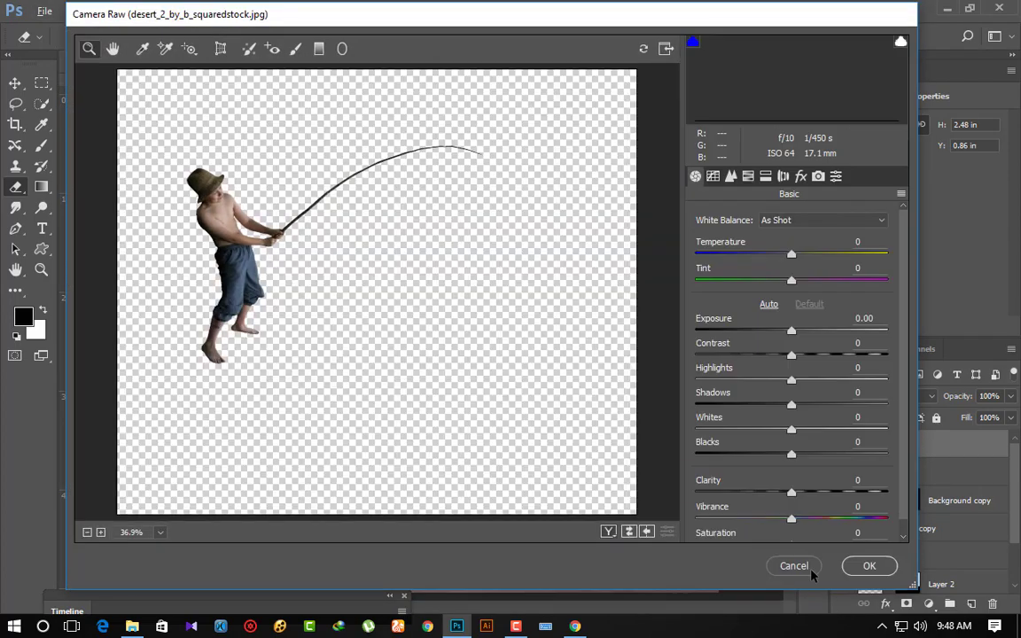
left_click(751, 519)
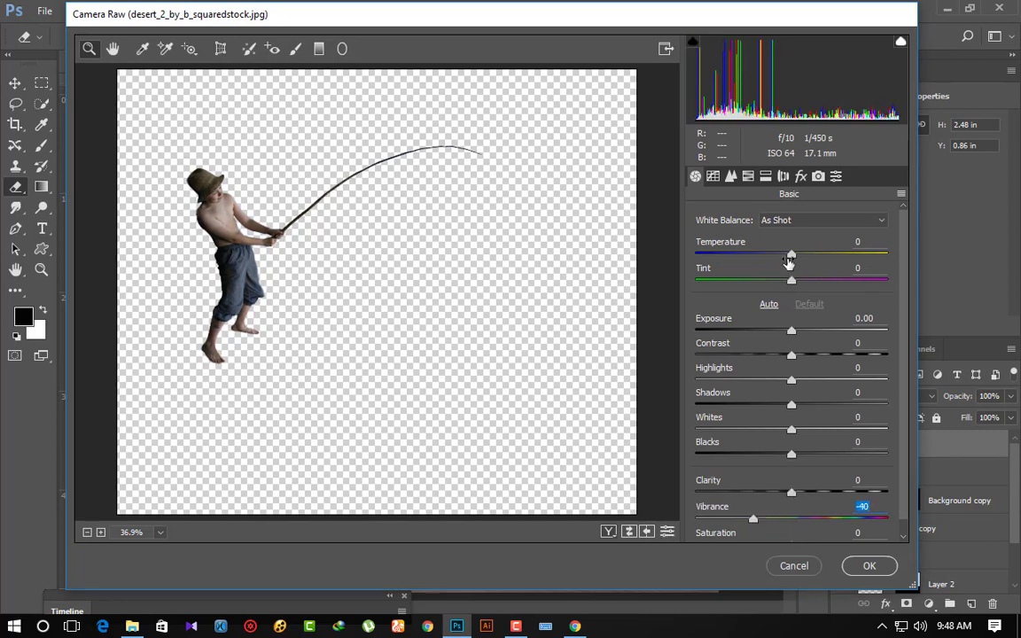
left_click(795, 255)
key("Return")
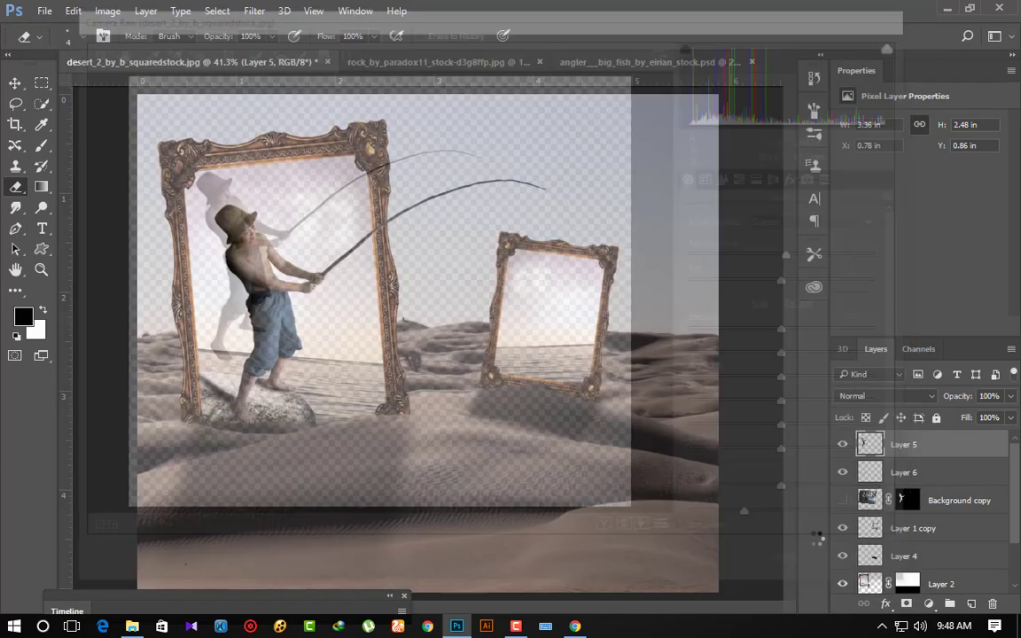
scroll(497, 437, "down", 3)
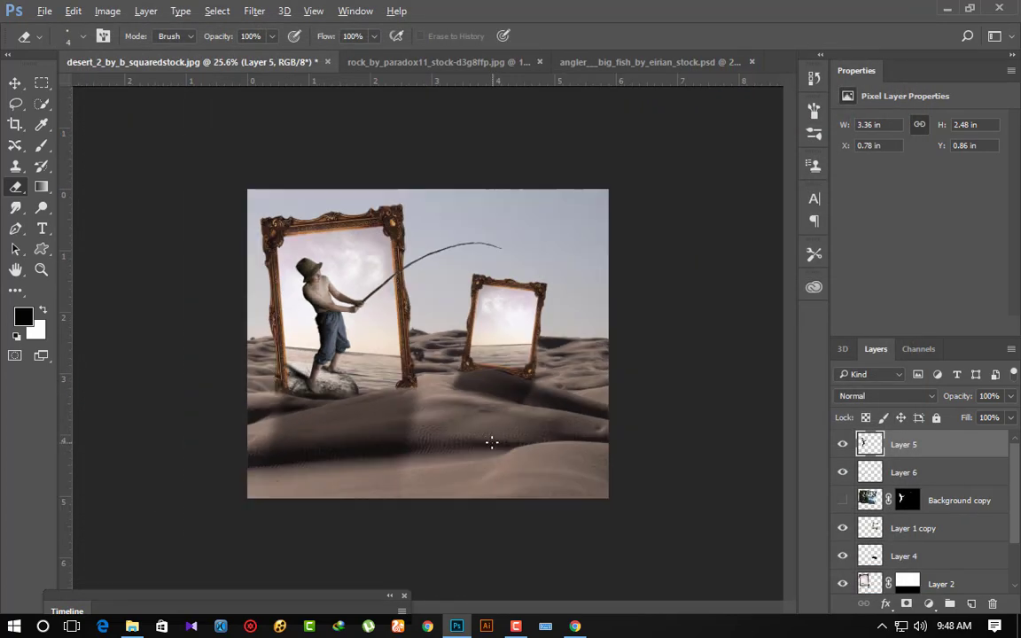
scroll(491, 442, "up", 2)
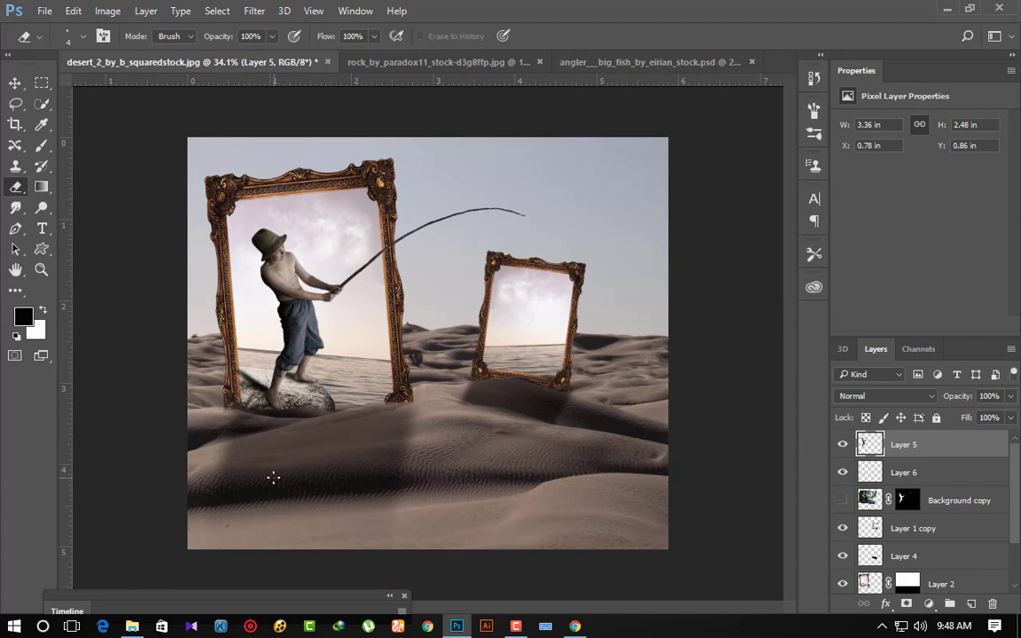
scroll(273, 479, "up", 2)
Lower Layer 6's opacity to 83%.
left_click(904, 473)
left_click_drag(970, 401, 943, 400)
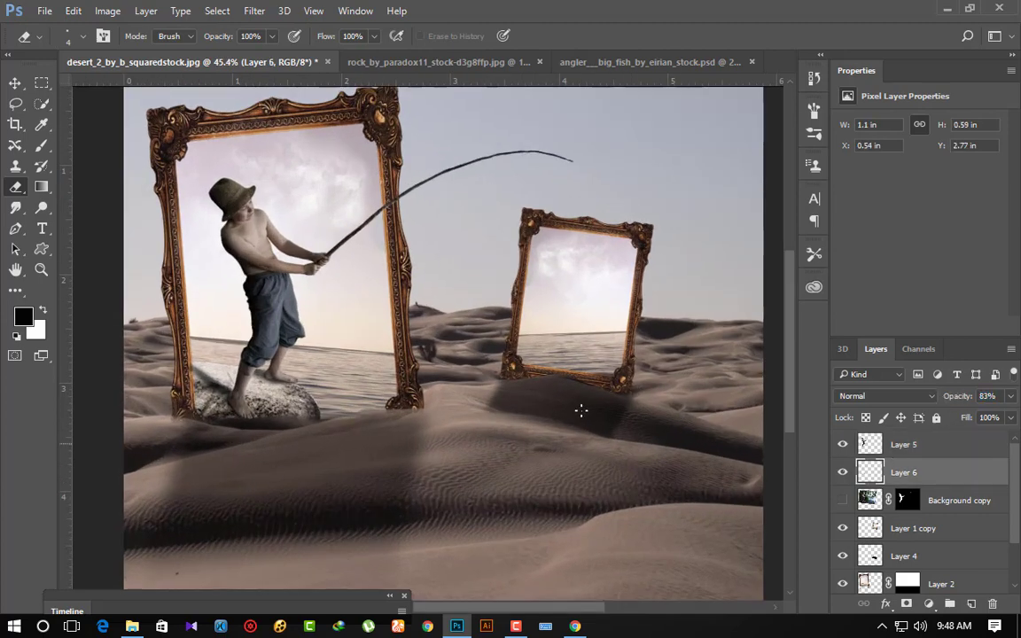
left_click(15, 82)
scroll(301, 450, "down", 2)
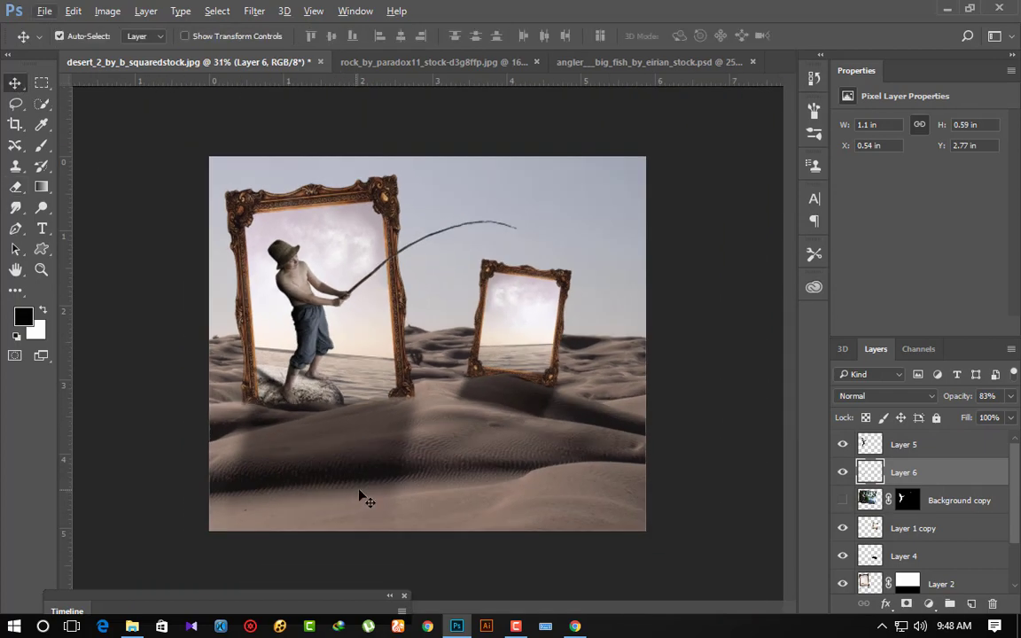
Draw a thin vertical marquee strip from the rod tip down into the smaller frame.
left_click(42, 83)
scroll(372, 303, "up", 1)
scroll(390, 345, "up", 3)
left_click_drag(466, 280, 304, 329)
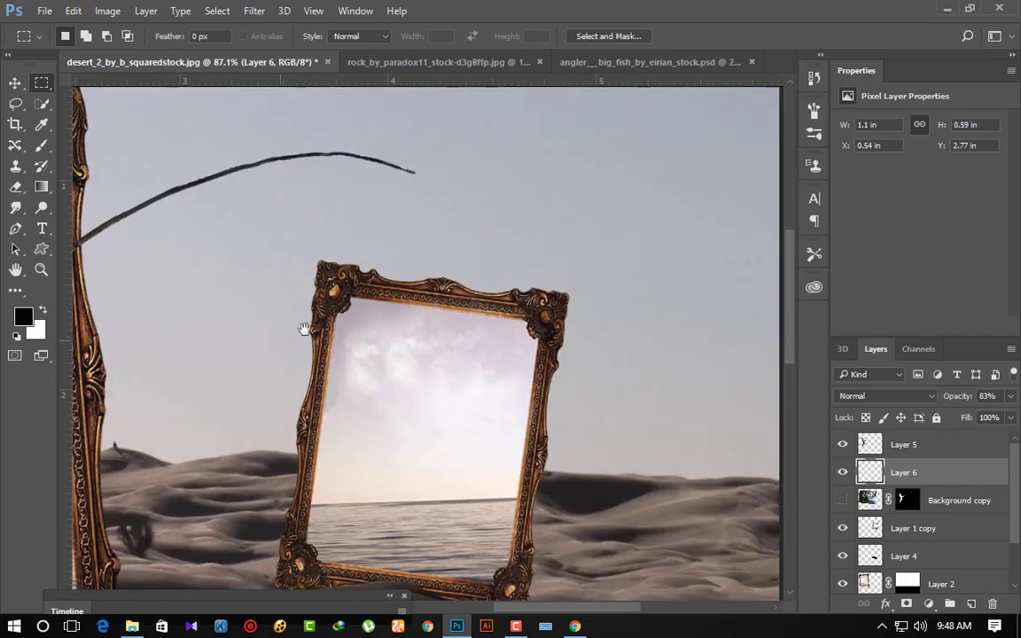
left_click(871, 438)
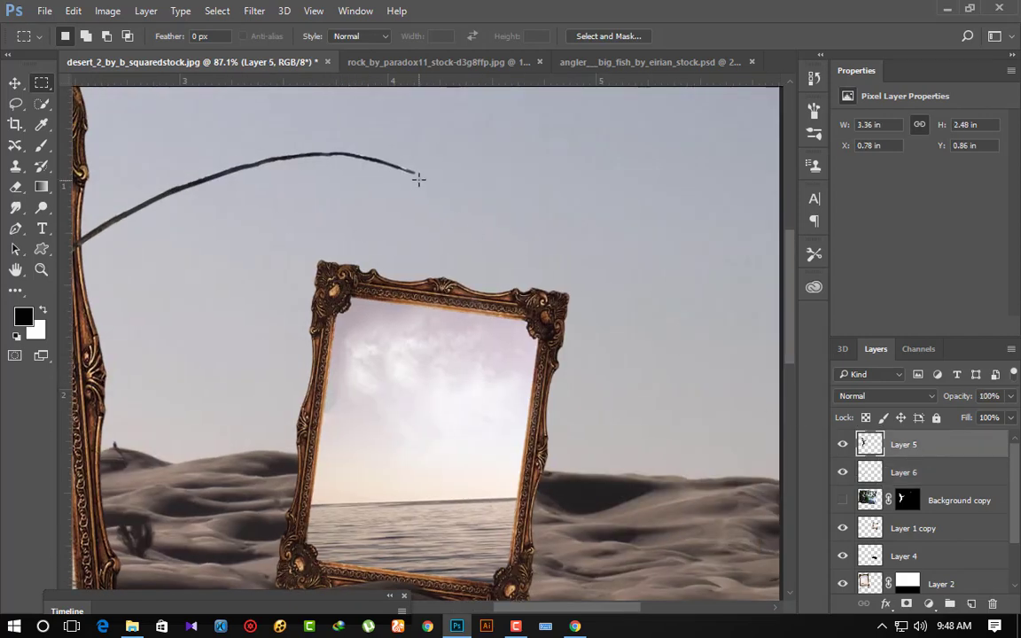
left_click_drag(412, 172, 408, 338)
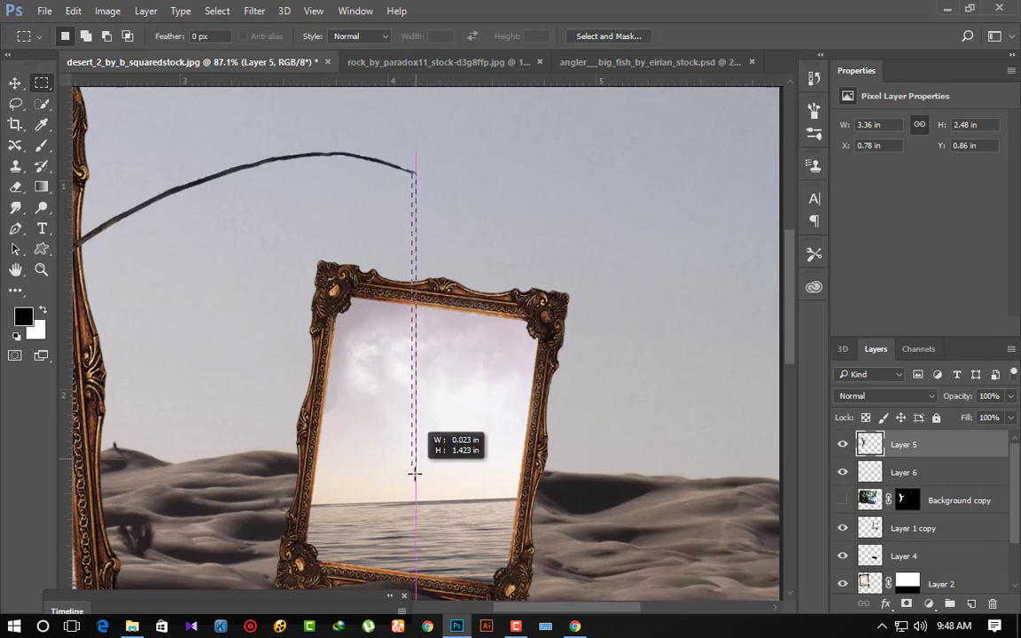
mouse_move(408, 338)
left_mouse_down()
mouse_move(413, 530)
mouse_move(413, 477)
left_mouse_up()
Fill the strip with black on a new layer and halve its width to form the line.
left_click(971, 603)
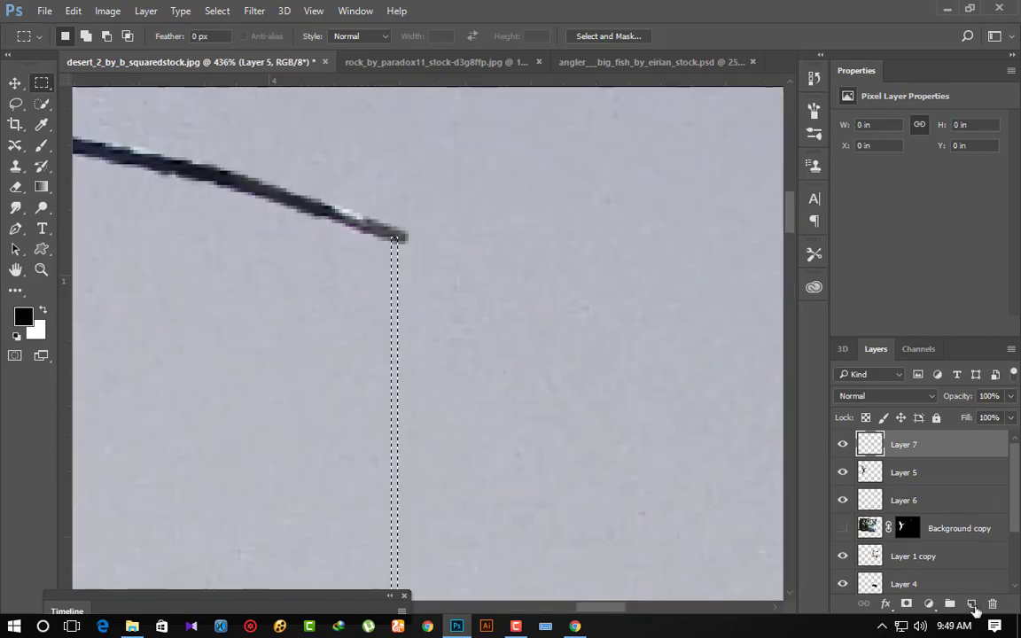
key("alt+BackSpace")
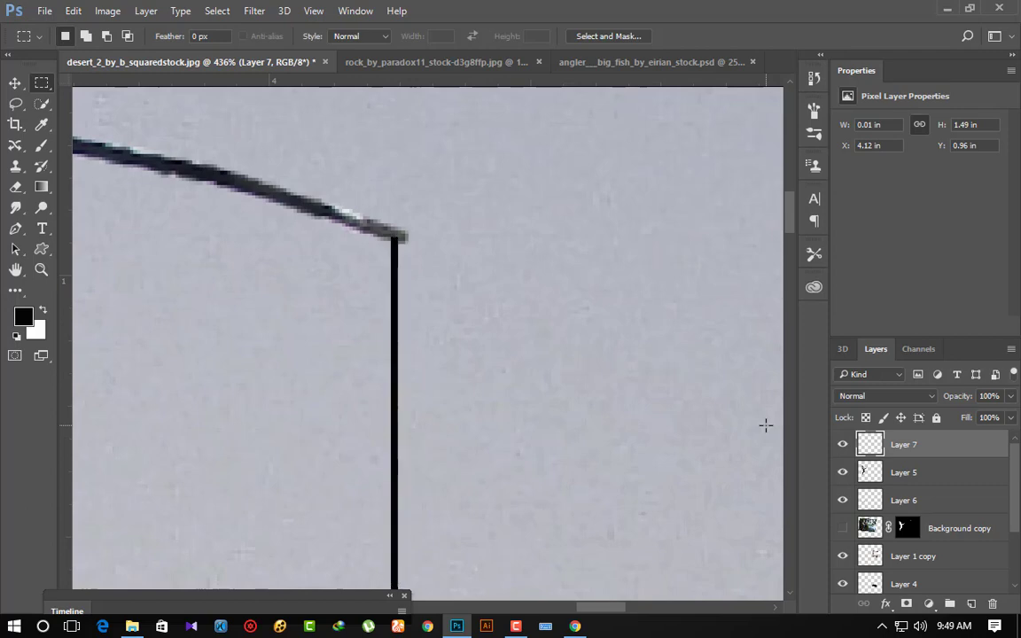
scroll(597, 395, "up", 2)
key("ctrl+t")
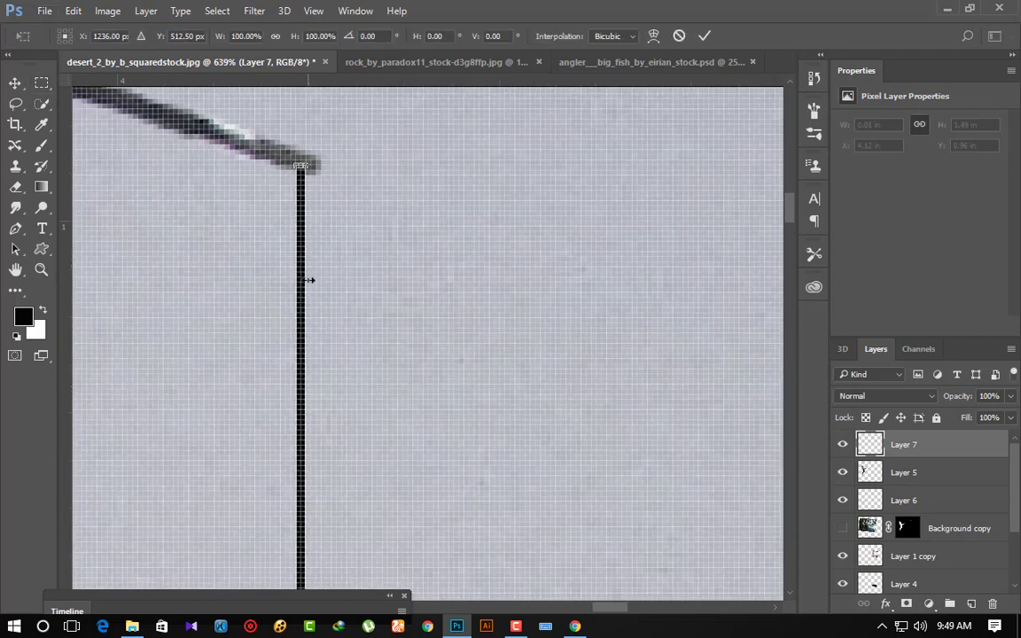
left_click_drag(307, 273, 313, 306)
key("Return")
key("m")
scroll(363, 323, "down", 8)
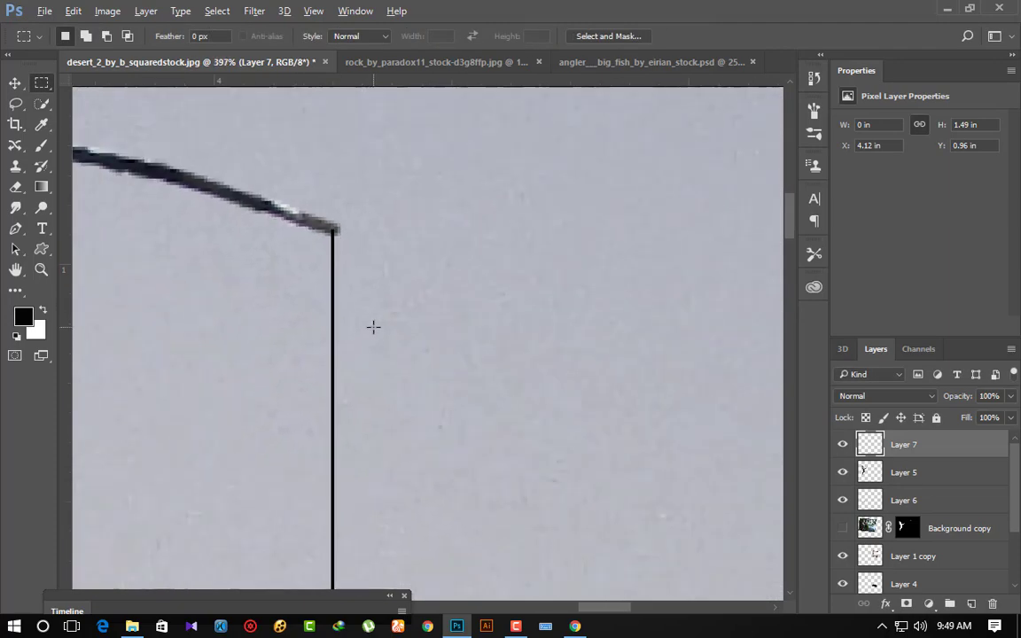
scroll(389, 311, "down", 3)
scroll(392, 306, "down", 1)
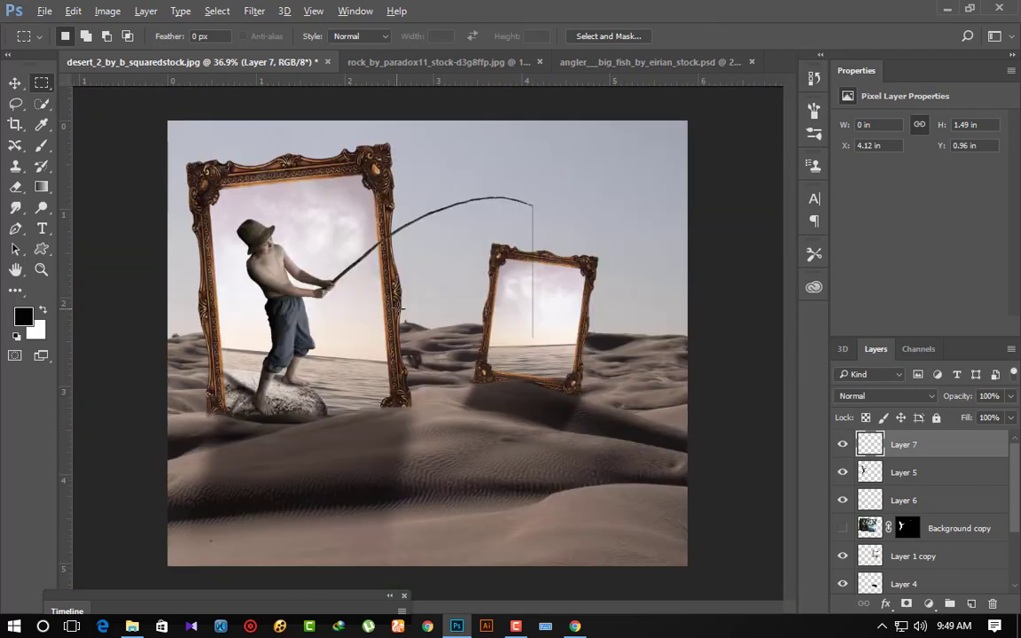
scroll(400, 310, "up", 1)
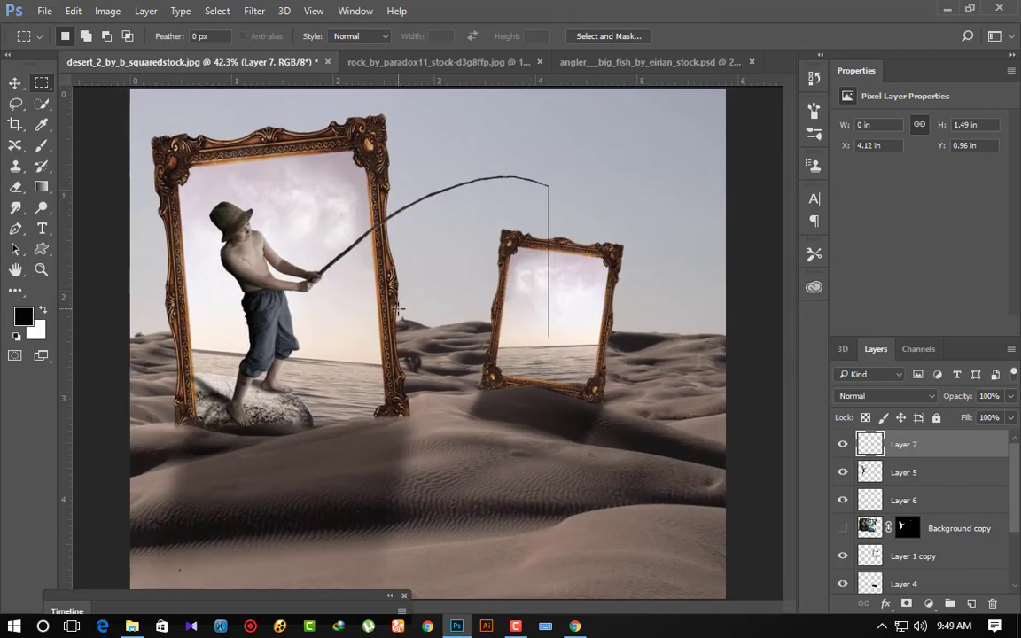
left_click(131, 625)
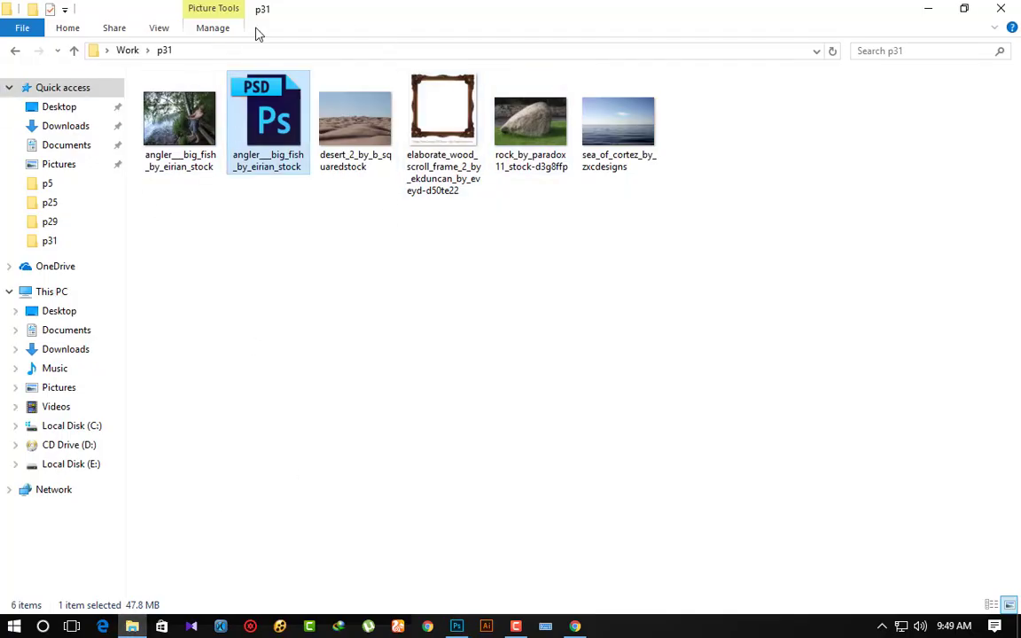
left_click(15, 55)
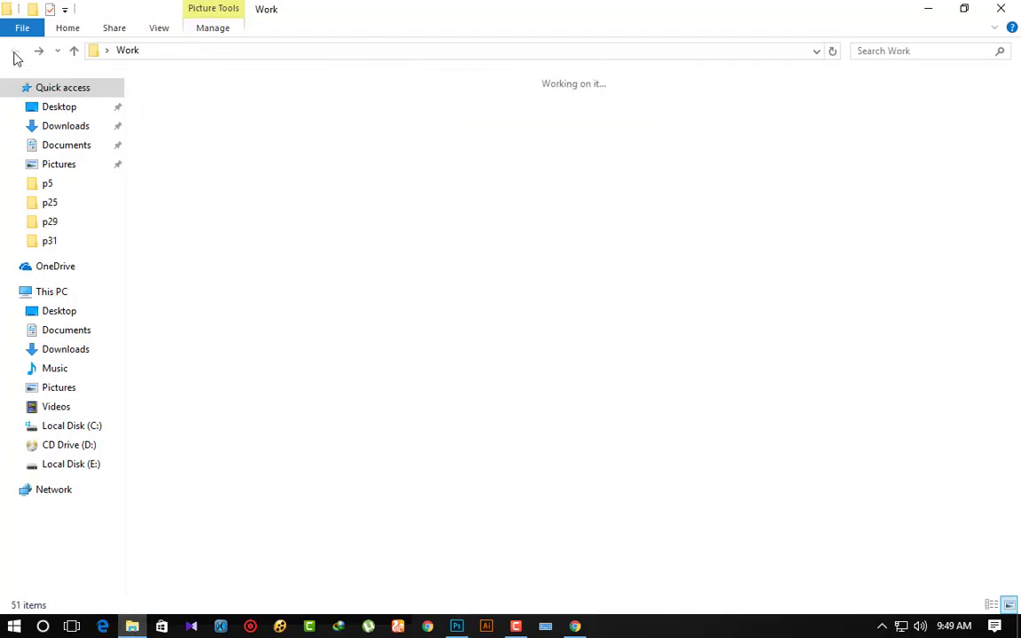
scroll(808, 252, "down", 2)
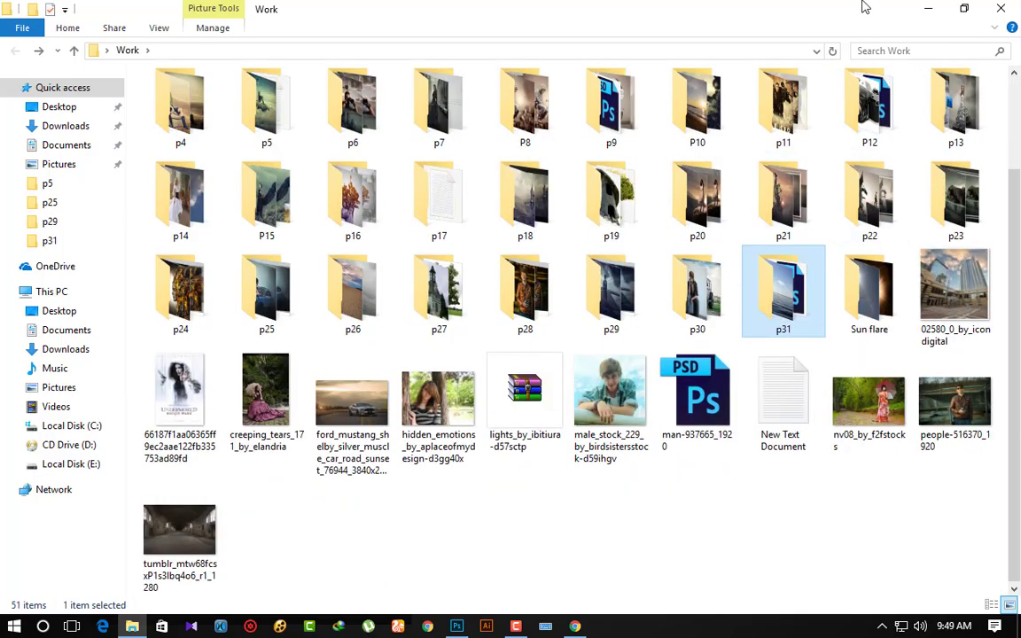
left_click(927, 8)
left_click(947, 11)
right_click(387, 256)
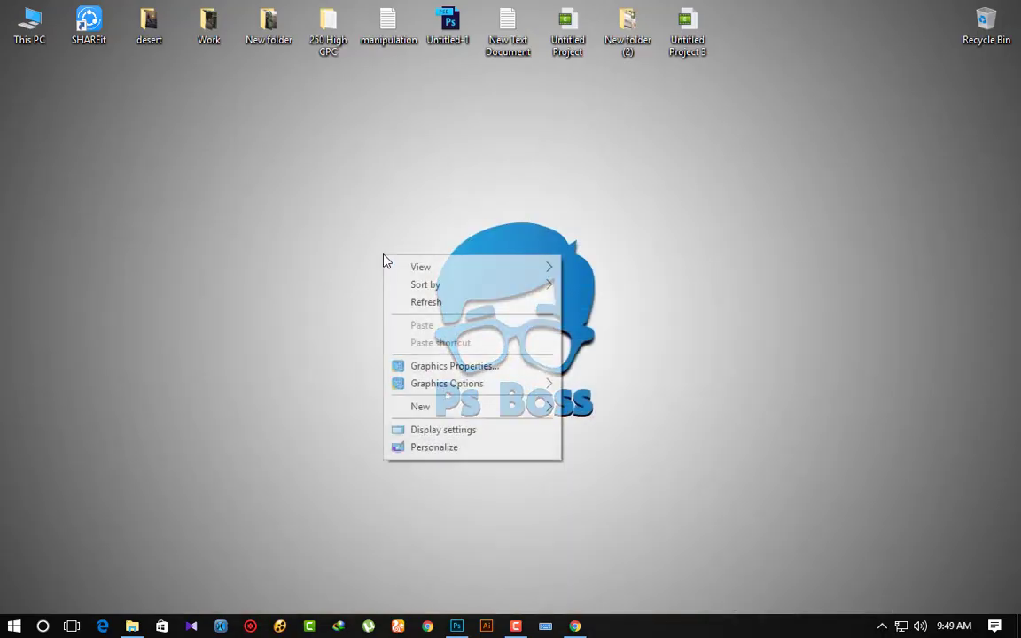
left_click(422, 299)
left_click(458, 626)
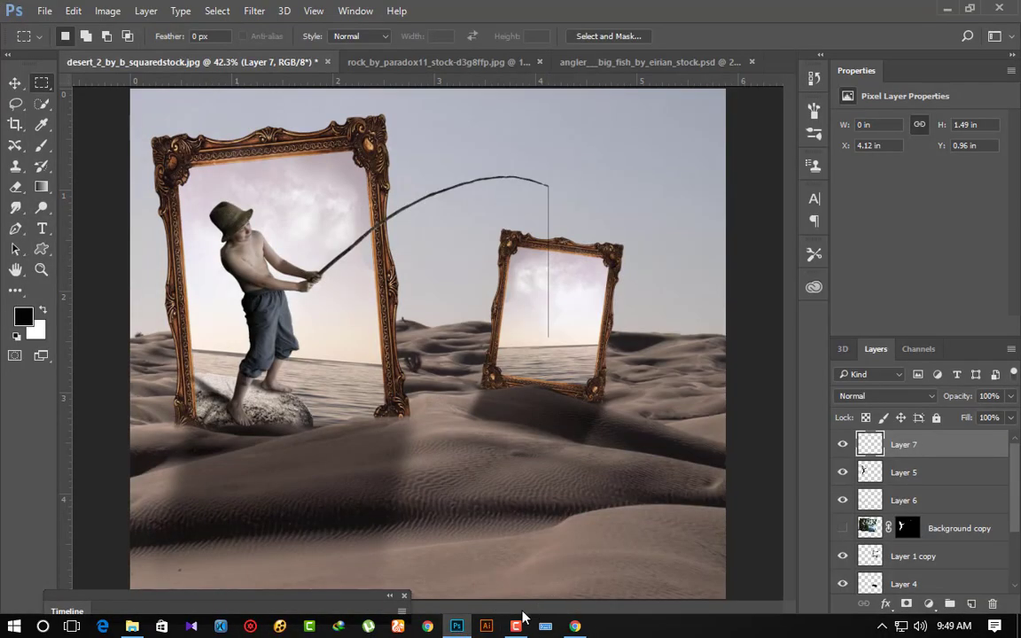
left_click(519, 622)
left_click(946, 560)
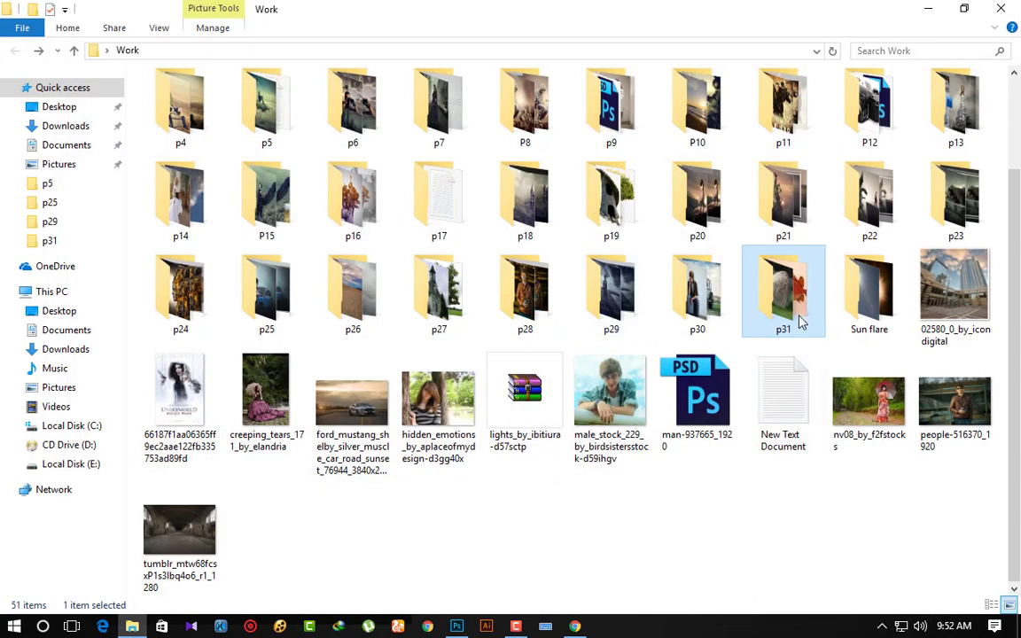
Open scary_fish_by_xnickixstockx.jpg from the p31 folder as a Photoshop document.
double_click(800, 322)
mouse_move(618, 120)
left_mouse_down()
mouse_move(568, 146)
mouse_move(732, 67)
left_mouse_up()
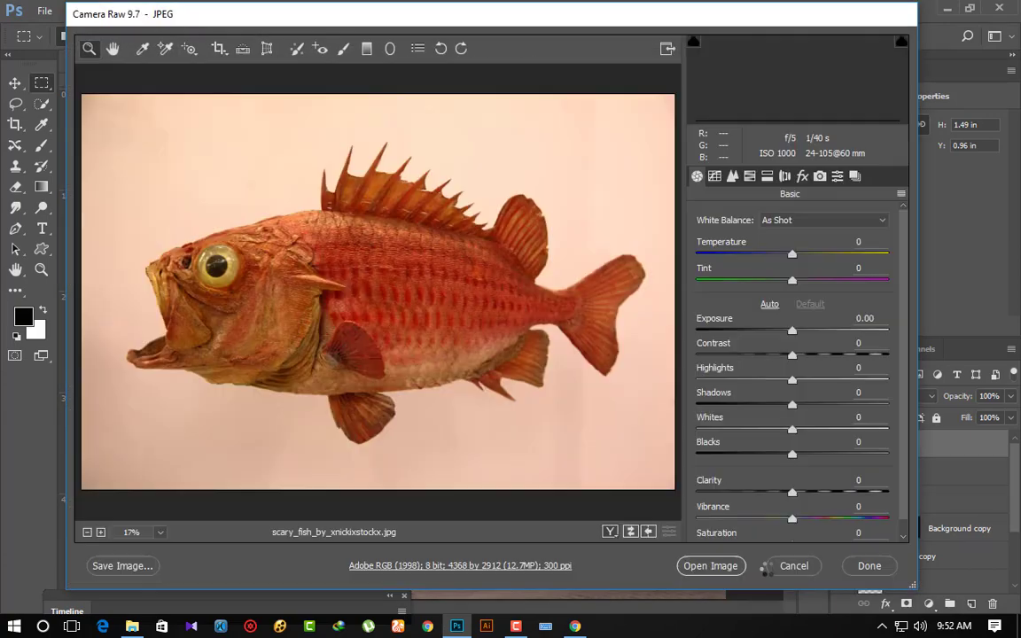
left_click(711, 566)
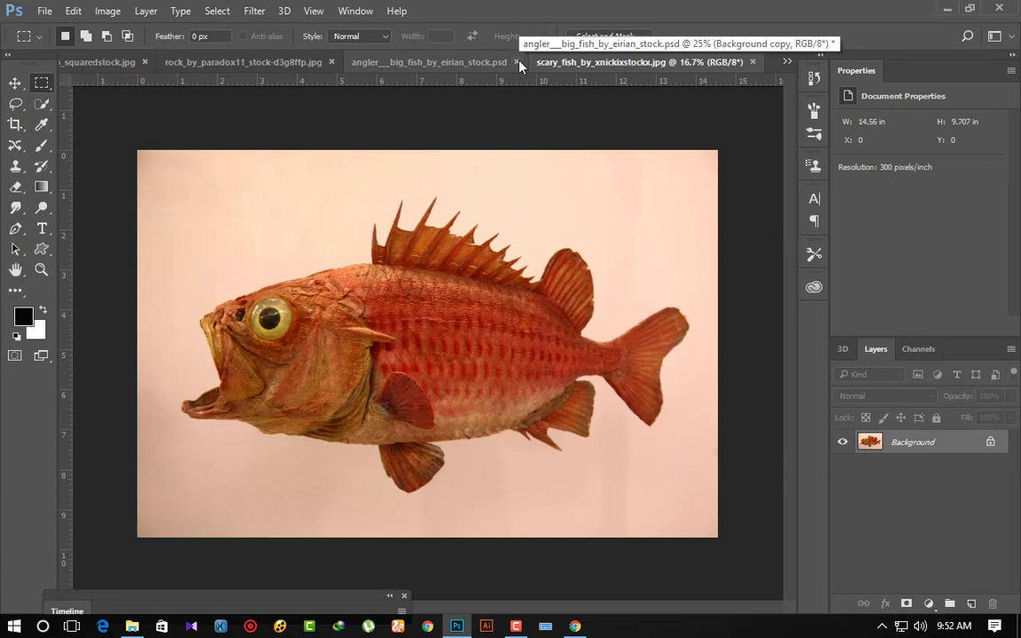
Close the angler and rock documents without saving their changes.
left_click(485, 64)
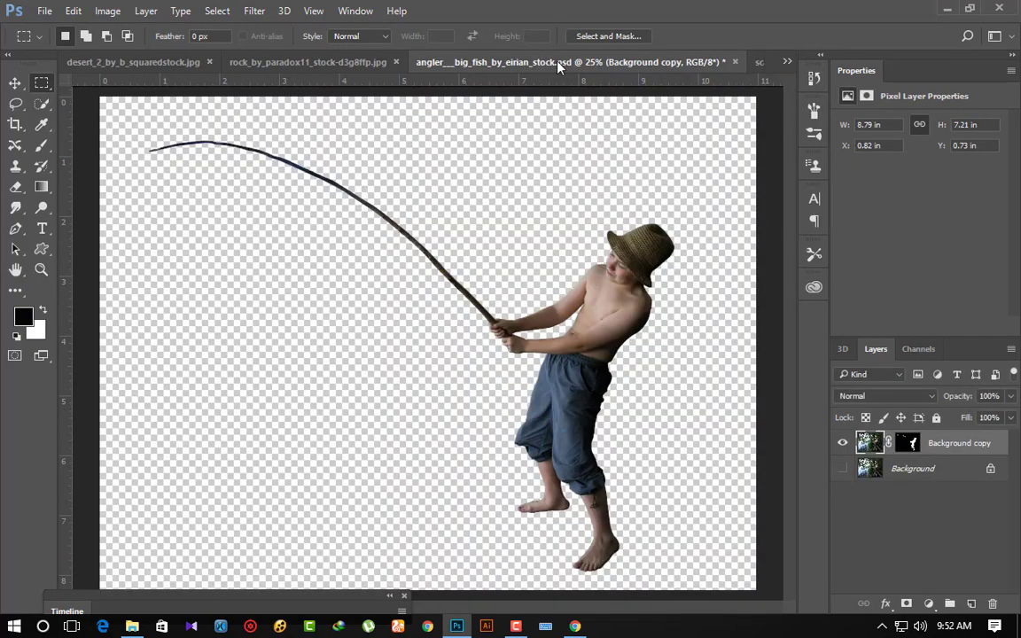
left_click(735, 61)
left_click(523, 248)
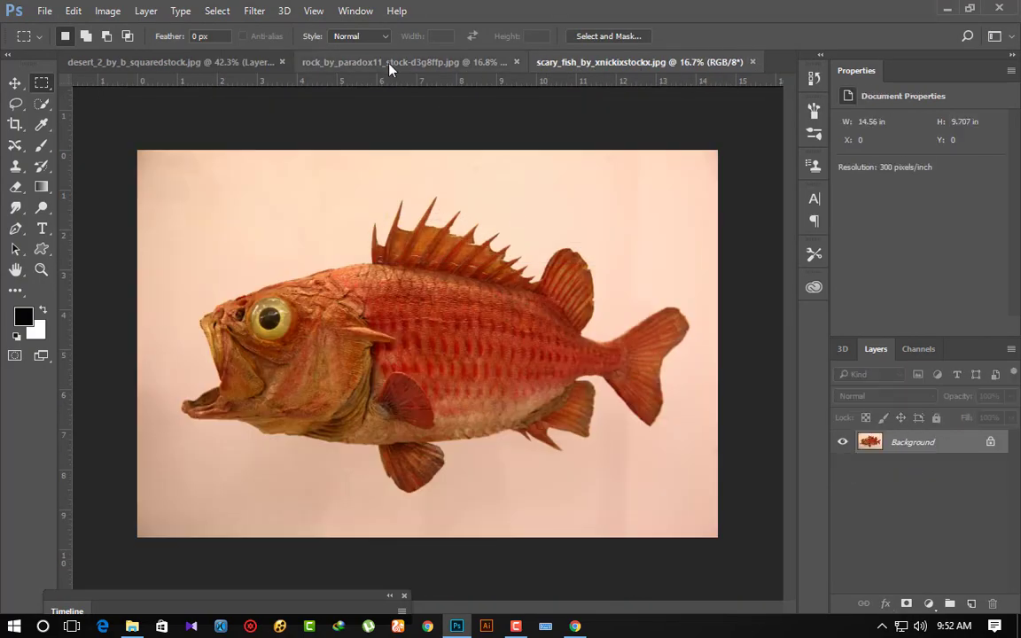
left_click(408, 64)
left_click(551, 62)
left_click(527, 248)
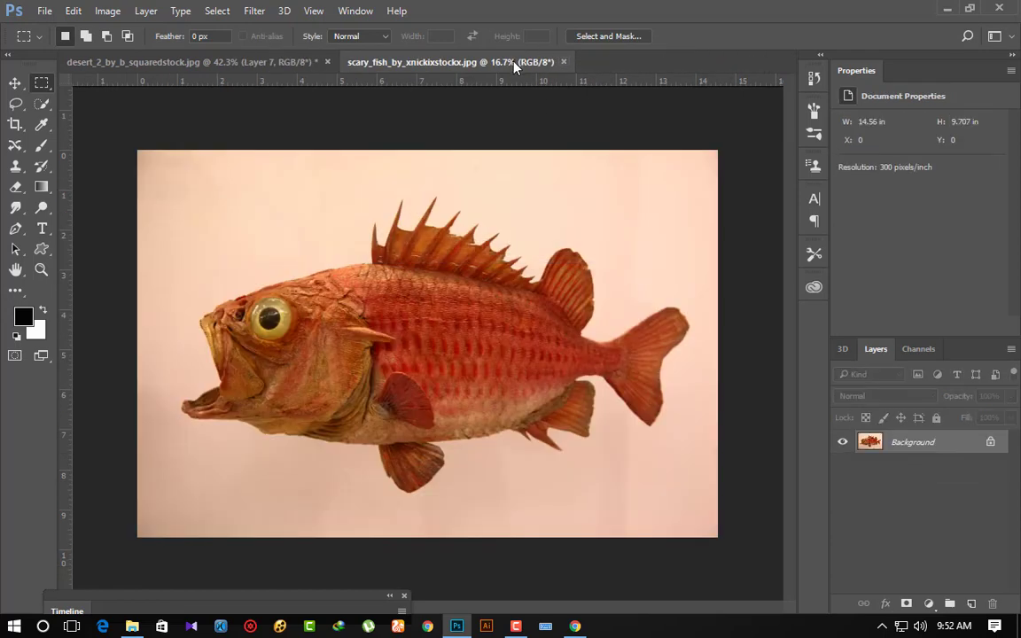
left_click(45, 108)
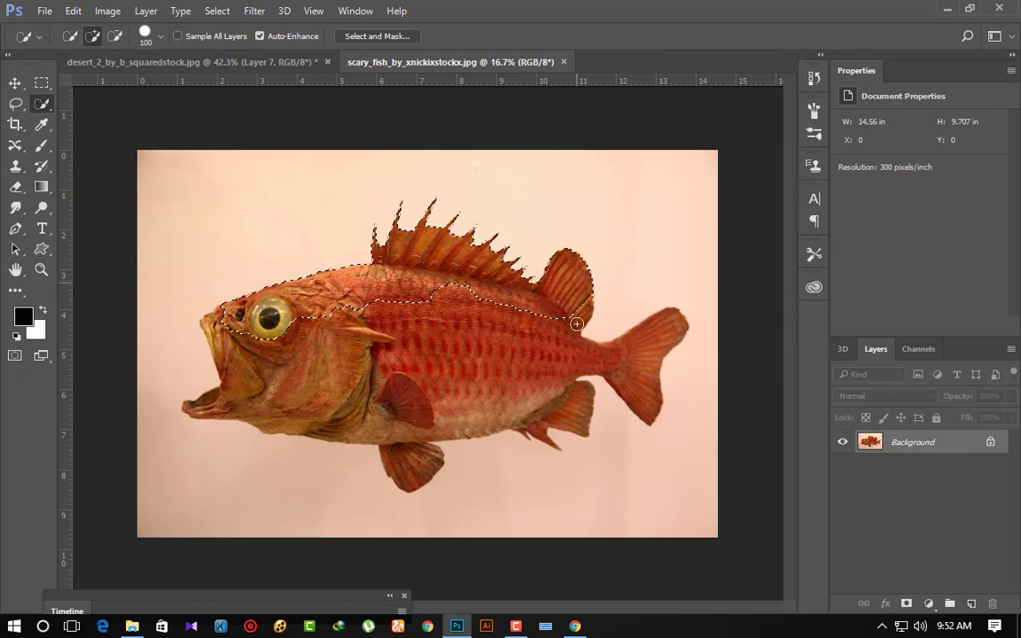
Select the whole fish including fins, copy it to a new layer, and drag it into the desert document.
mouse_move(576, 324)
left_mouse_down()
mouse_move(647, 355)
mouse_move(399, 418)
mouse_move(407, 455)
left_mouse_up()
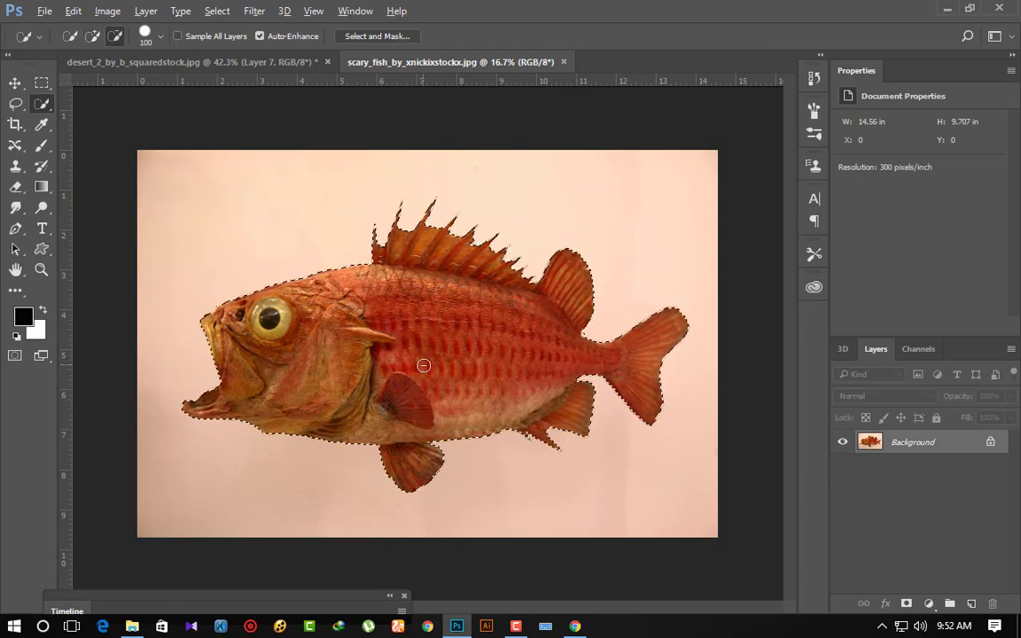
scroll(430, 354, "up", 1)
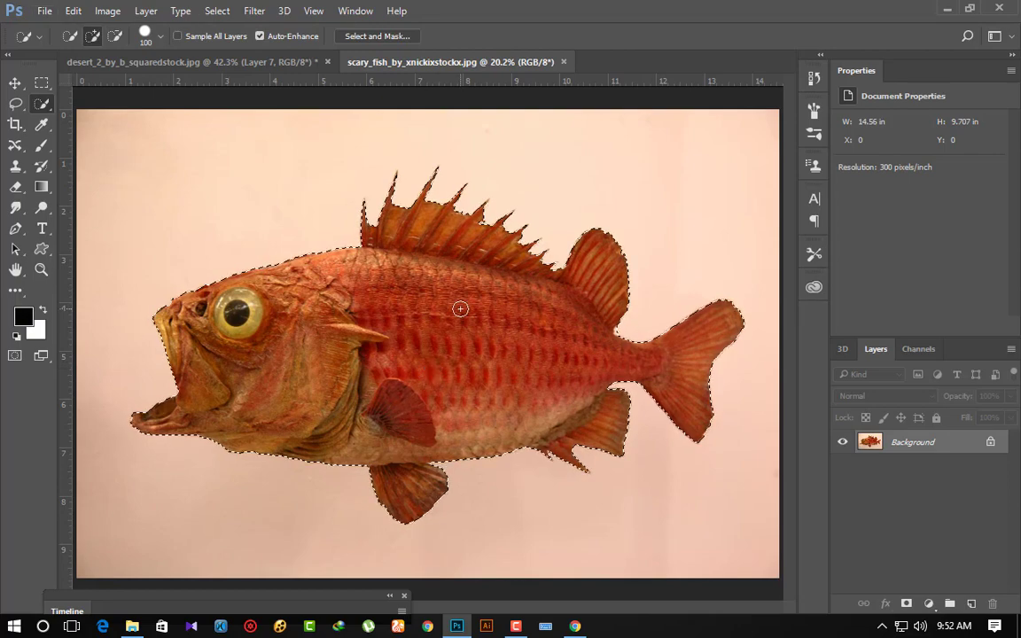
right_click(461, 279)
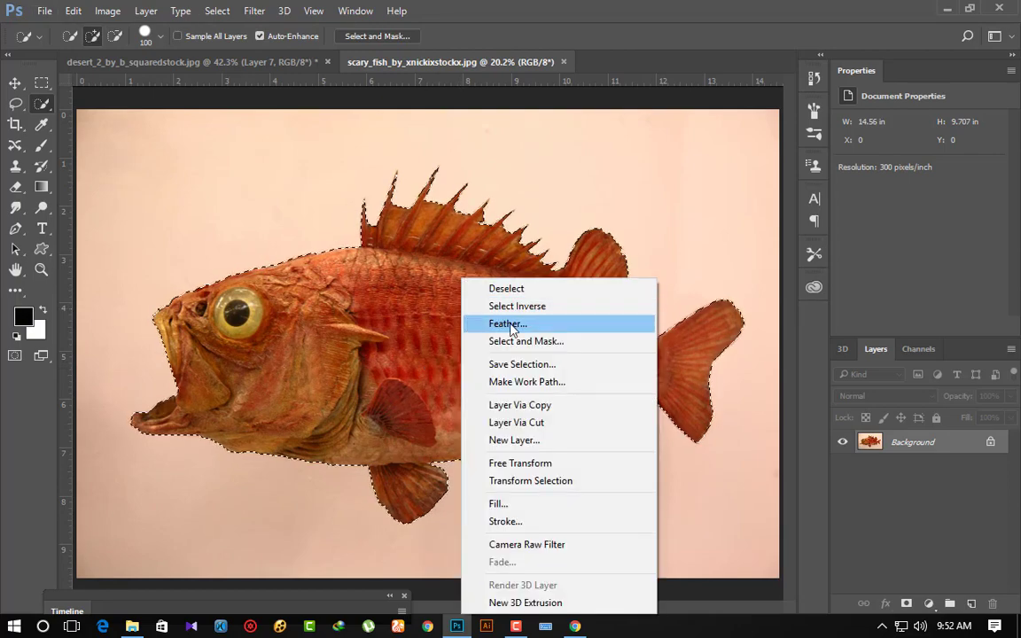
left_click(520, 405)
left_click(20, 88)
mouse_move(449, 296)
left_mouse_down()
mouse_move(410, 268)
mouse_move(700, 403)
left_mouse_up()
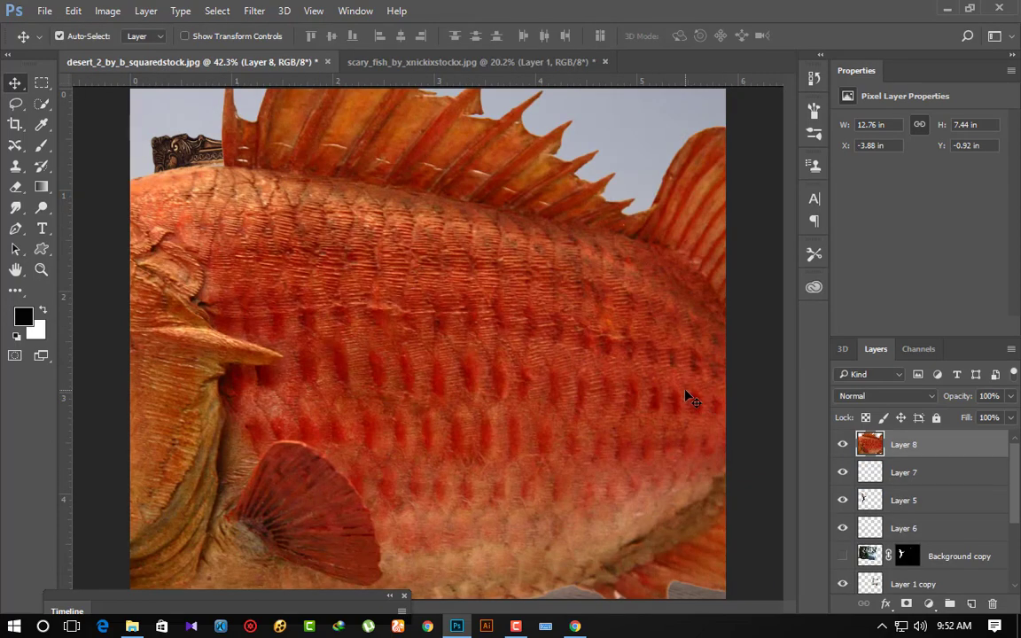
Shrink the fish, rotate it 90° upright, and hang it below the line inside the second frame.
key("ctrl+t")
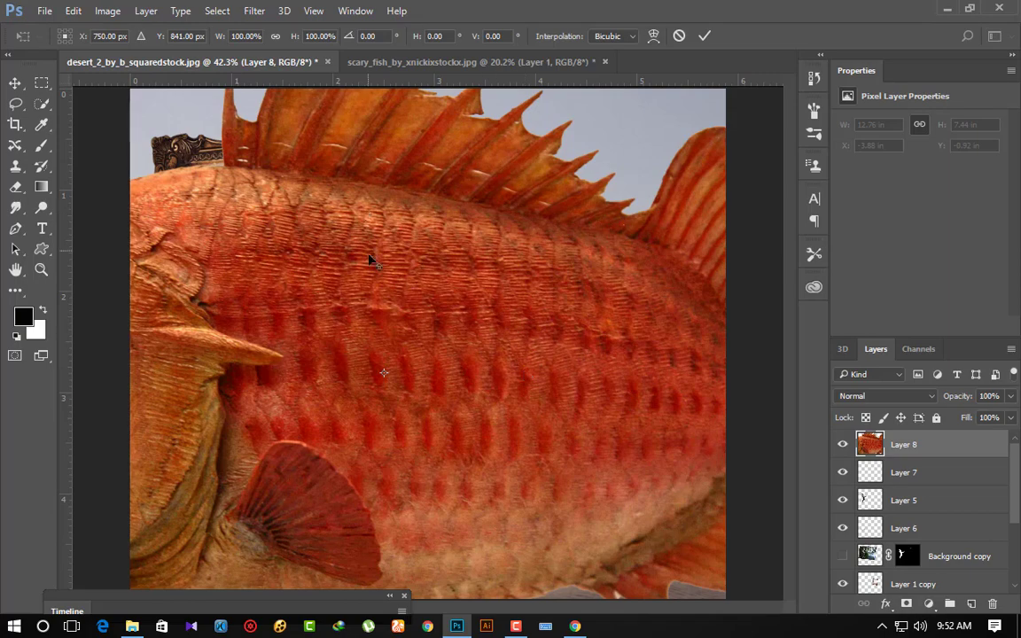
scroll(325, 217, "down", 5)
left_click_drag(661, 497, 455, 384)
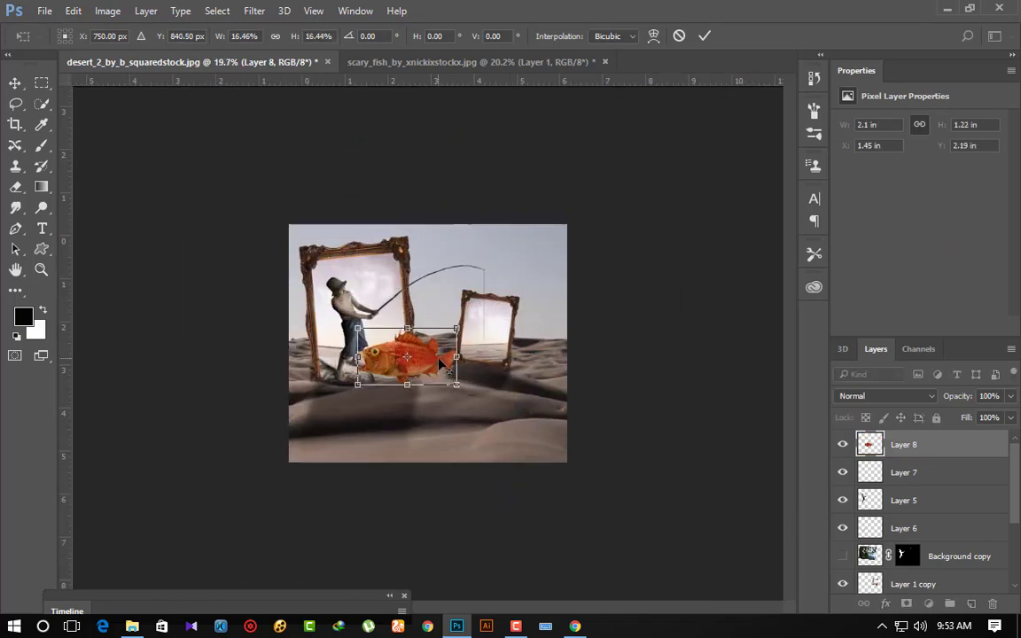
scroll(441, 364, "up", 5)
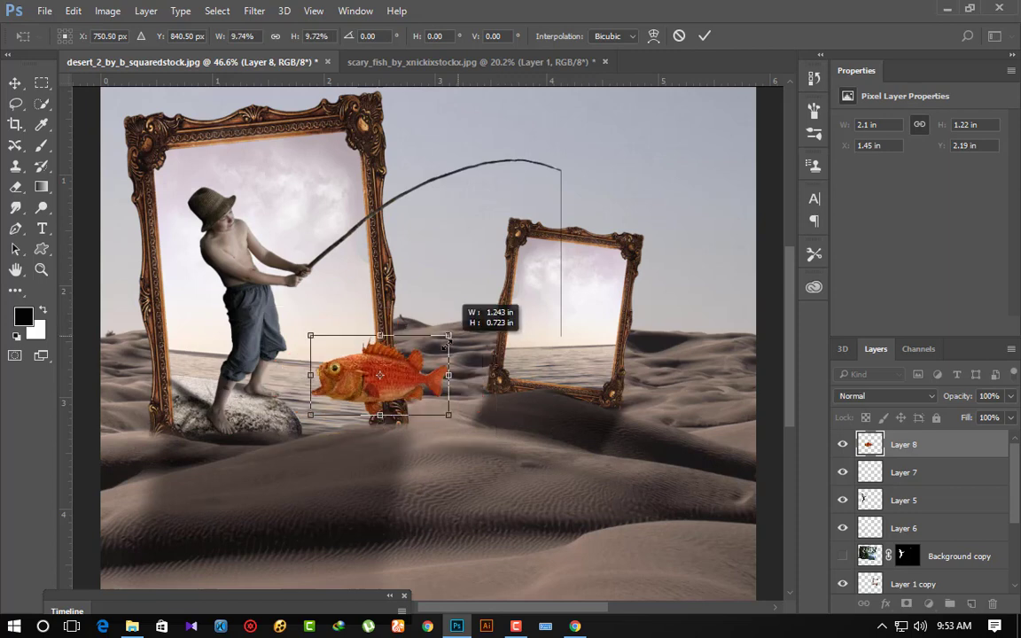
mouse_move(492, 307)
left_mouse_down()
mouse_move(425, 347)
mouse_move(419, 434)
left_mouse_up()
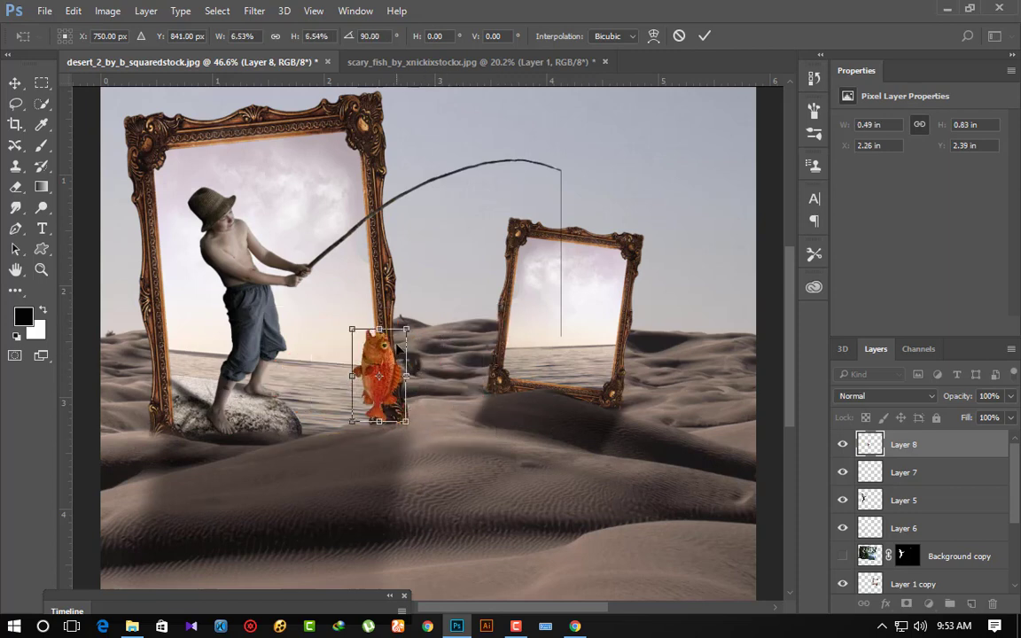
mouse_move(399, 350)
left_mouse_down()
mouse_move(548, 374)
mouse_move(582, 346)
mouse_move(565, 339)
left_mouse_up()
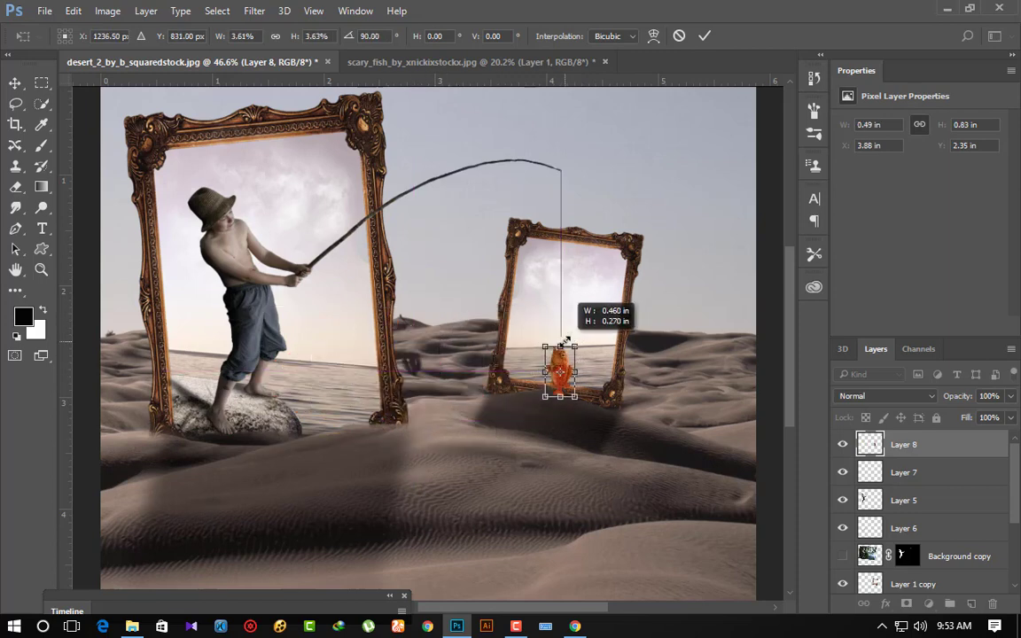
scroll(546, 339, "up", 10)
scroll(546, 339, "down", 6)
scroll(543, 355, "up", 2)
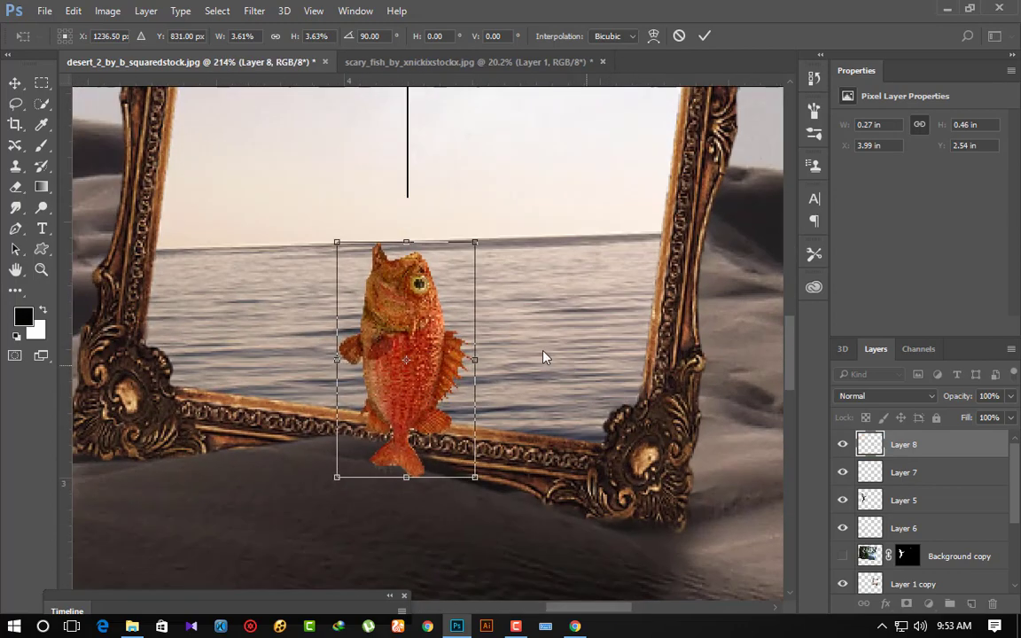
left_click_drag(409, 294, 424, 221)
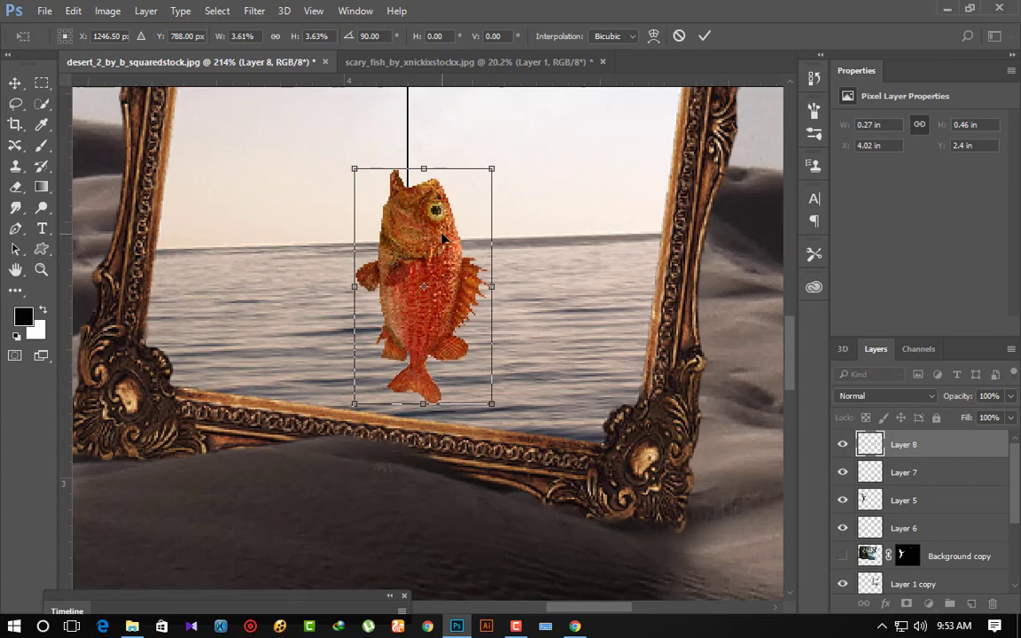
key("Return")
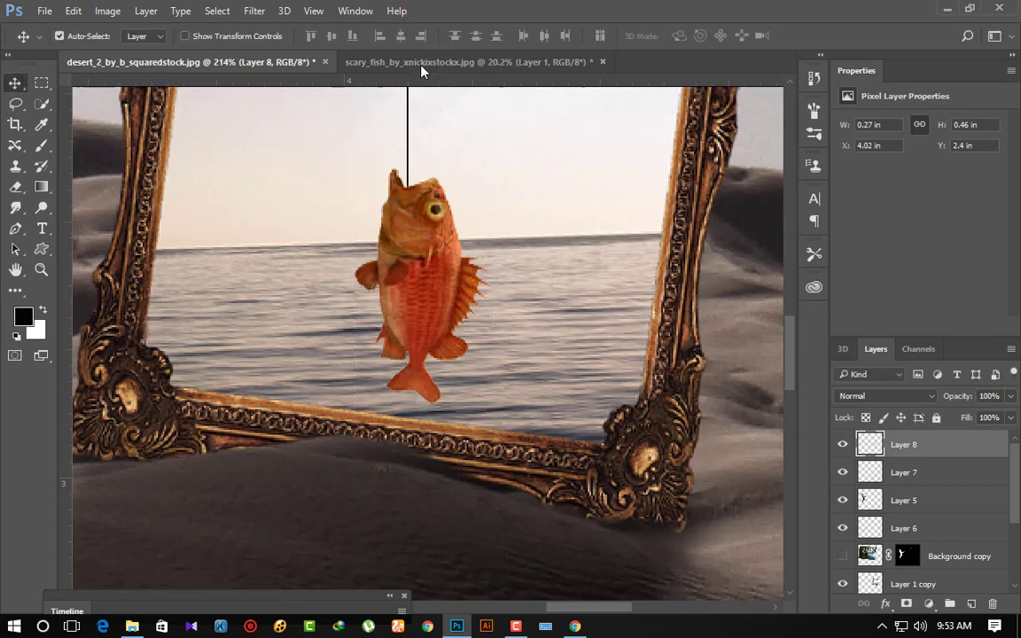
Apply a Camera Raw Filter to the fish with Vibrance -57, Saturation -38 and Clarity +23.
left_click(254, 11)
left_click(299, 103)
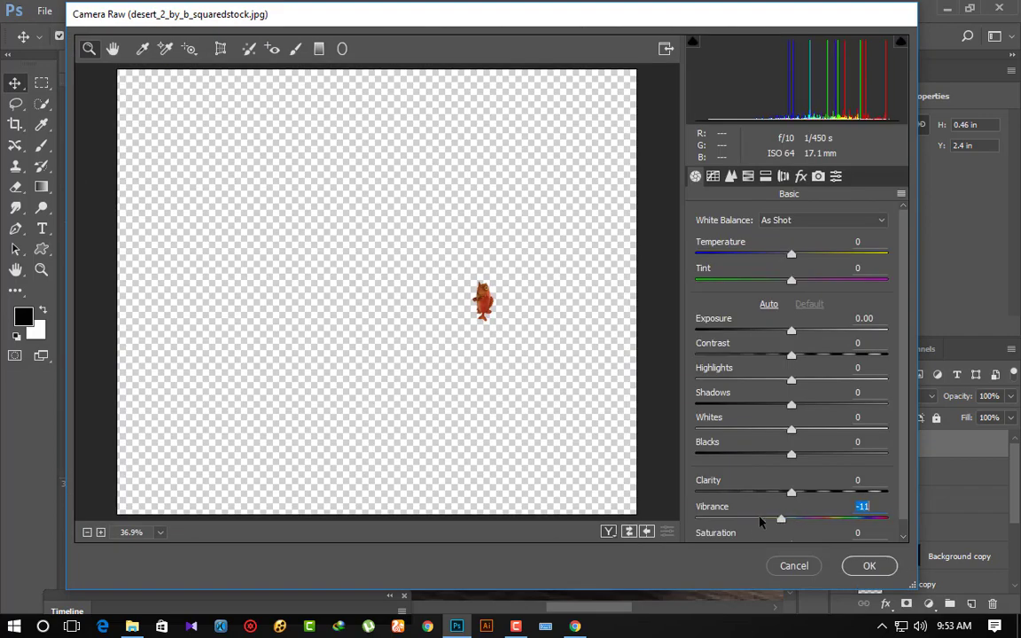
left_click_drag(759, 522, 719, 521)
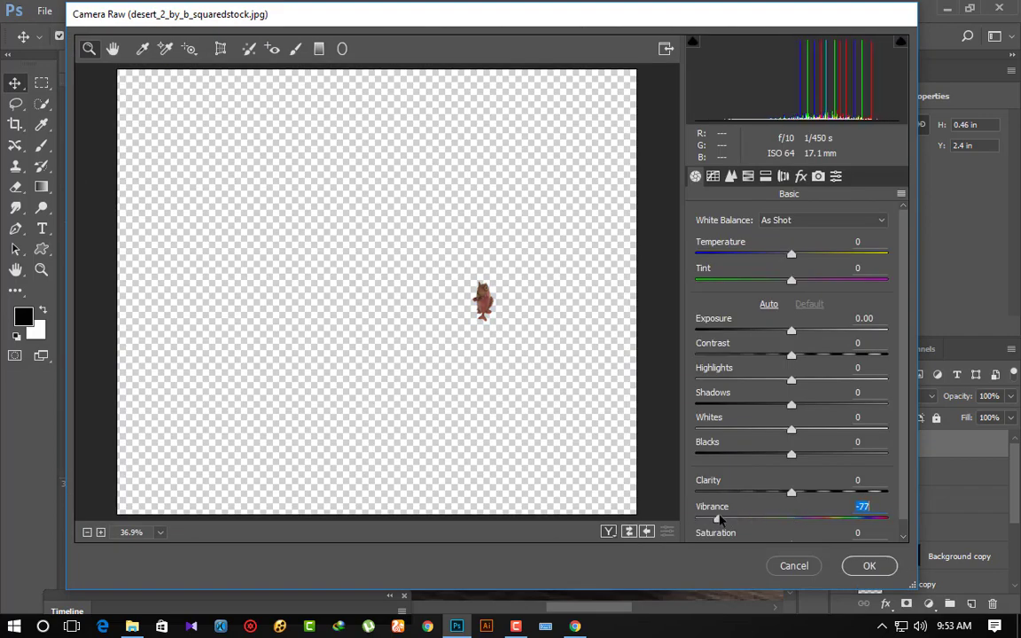
scroll(791, 497, "down", 1)
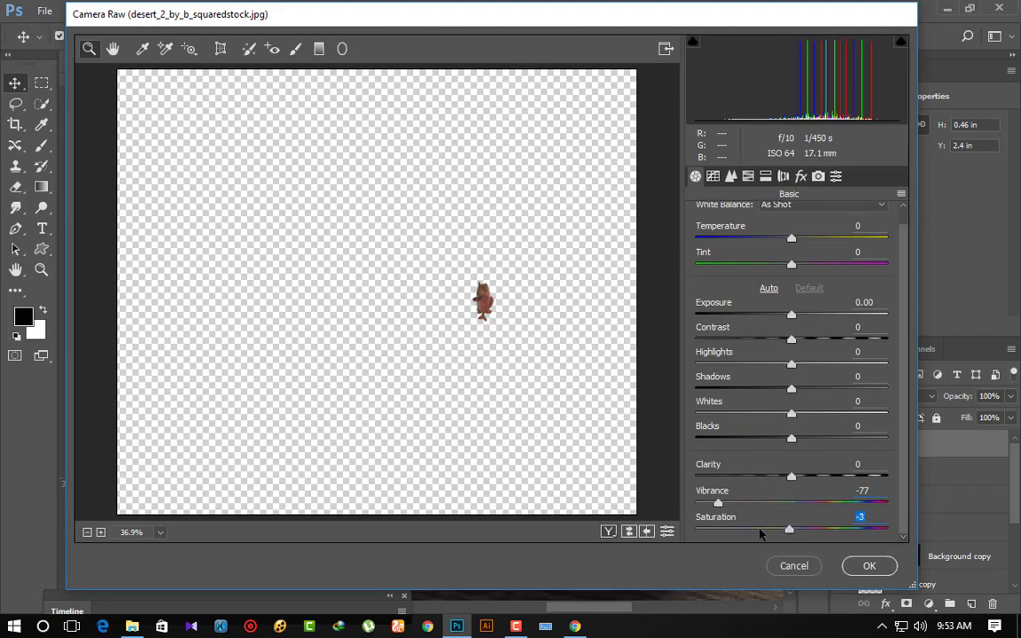
mouse_move(759, 532)
left_mouse_down()
mouse_move(760, 492)
mouse_move(817, 478)
left_mouse_up()
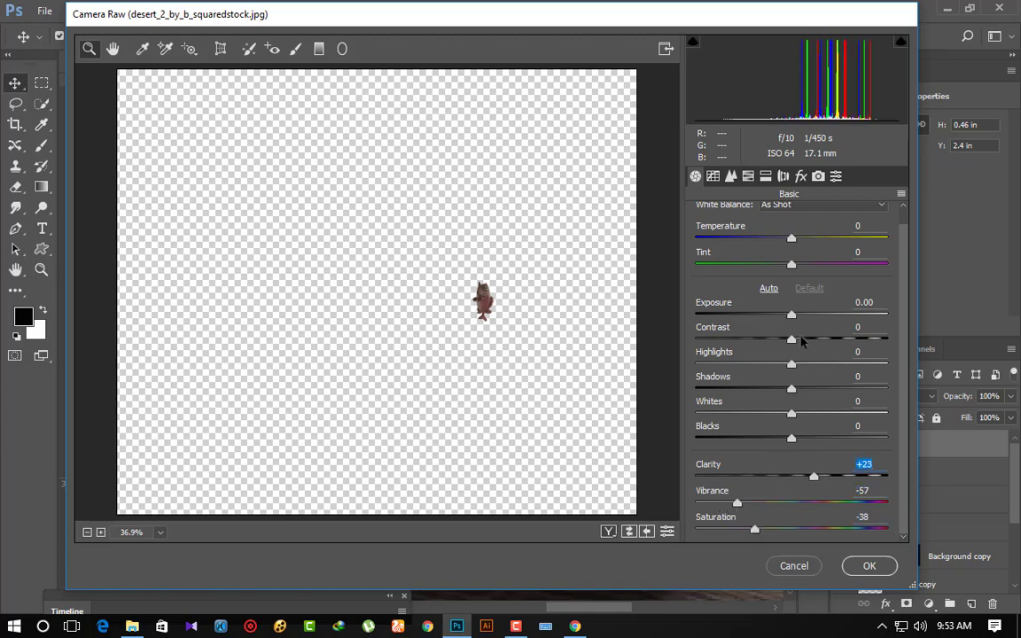
left_click_drag(792, 316, 789, 316)
left_click(864, 564)
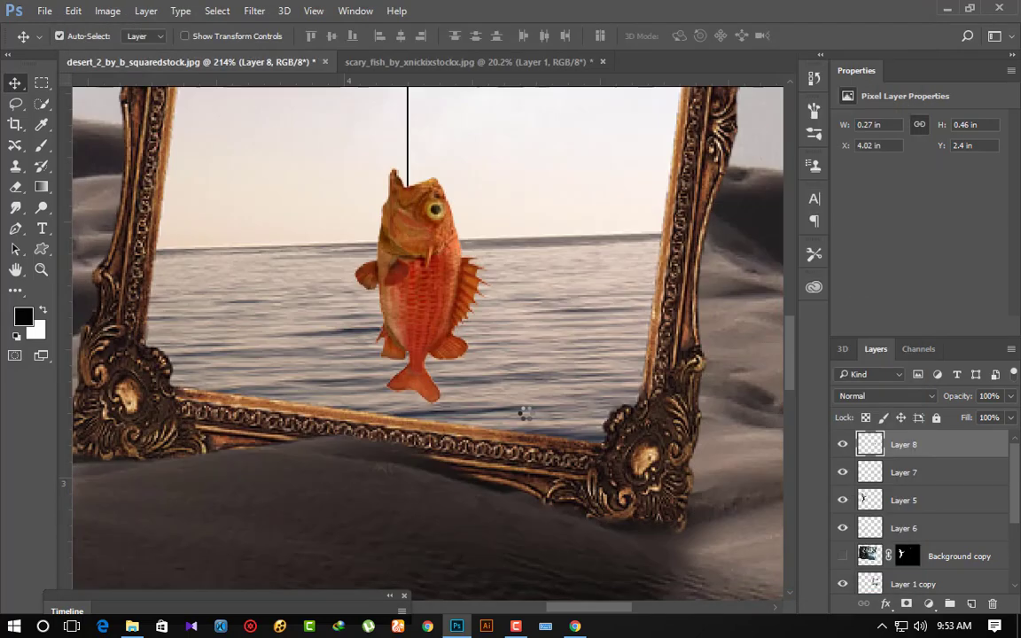
With the Eraser, erase the fish's tail and lower body.
right_click(17, 188)
left_click(80, 187)
scroll(622, 486, "up", 2)
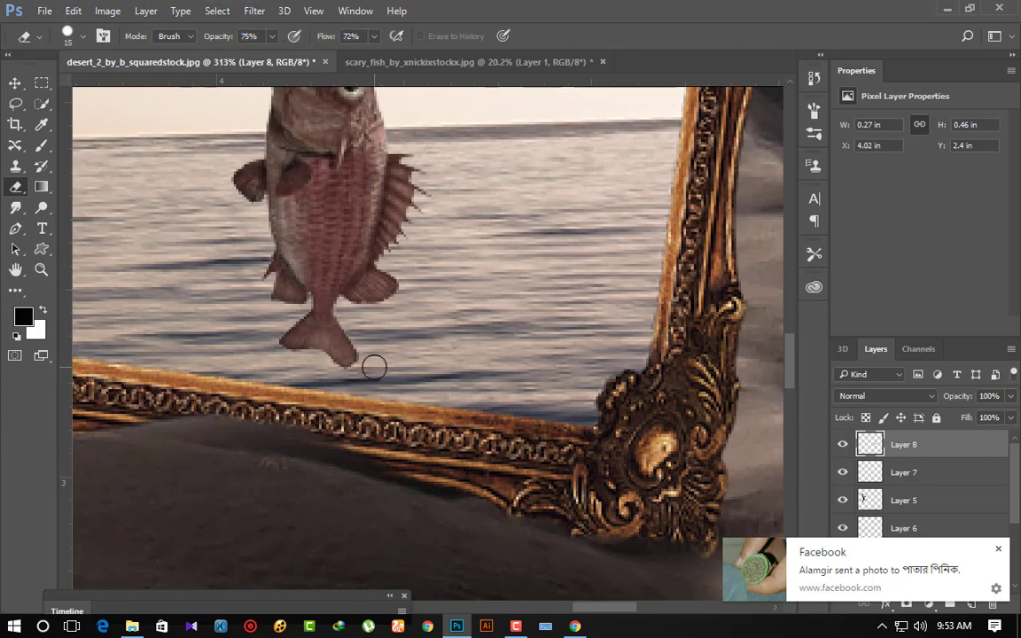
mouse_move(251, 303)
left_mouse_down()
mouse_move(406, 319)
mouse_move(489, 297)
mouse_move(231, 255)
mouse_move(463, 228)
mouse_move(211, 231)
mouse_move(185, 244)
left_mouse_up()
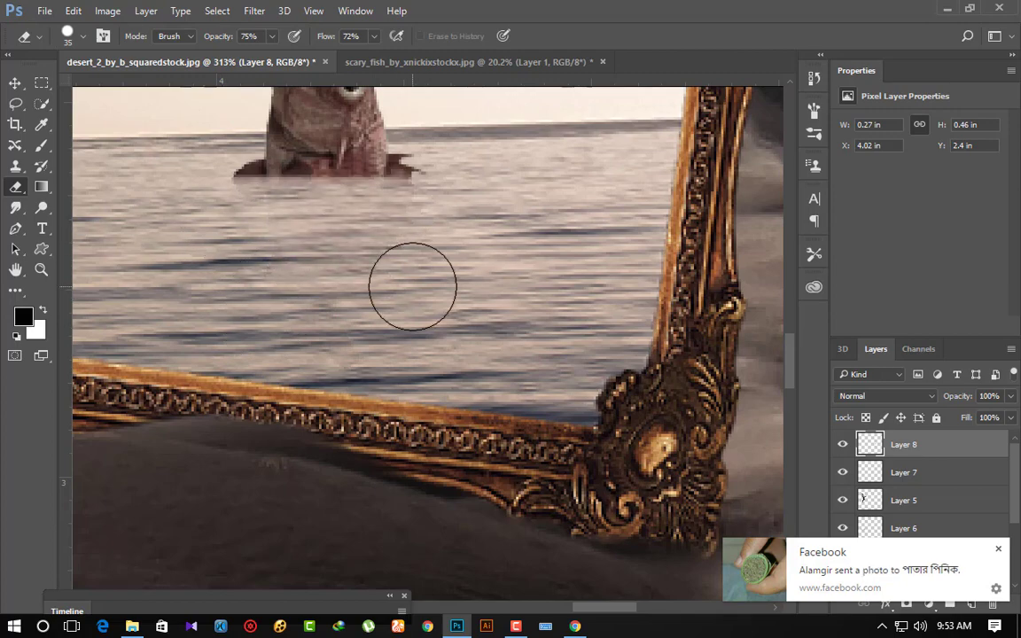
scroll(416, 293, "down", 3)
scroll(461, 346, "down", 3)
scroll(482, 358, "up", 3)
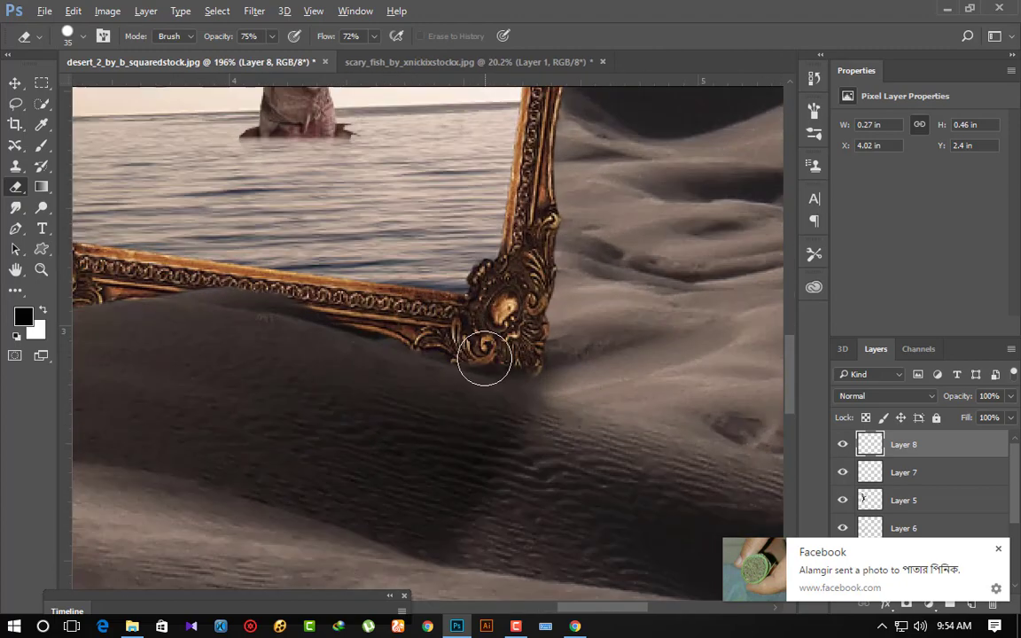
scroll(470, 390, "up", 1)
scroll(457, 417, "up", 1)
Pick a smaller speckled spatter brush and erase along the waterline where the fish meets the water.
left_click(84, 36)
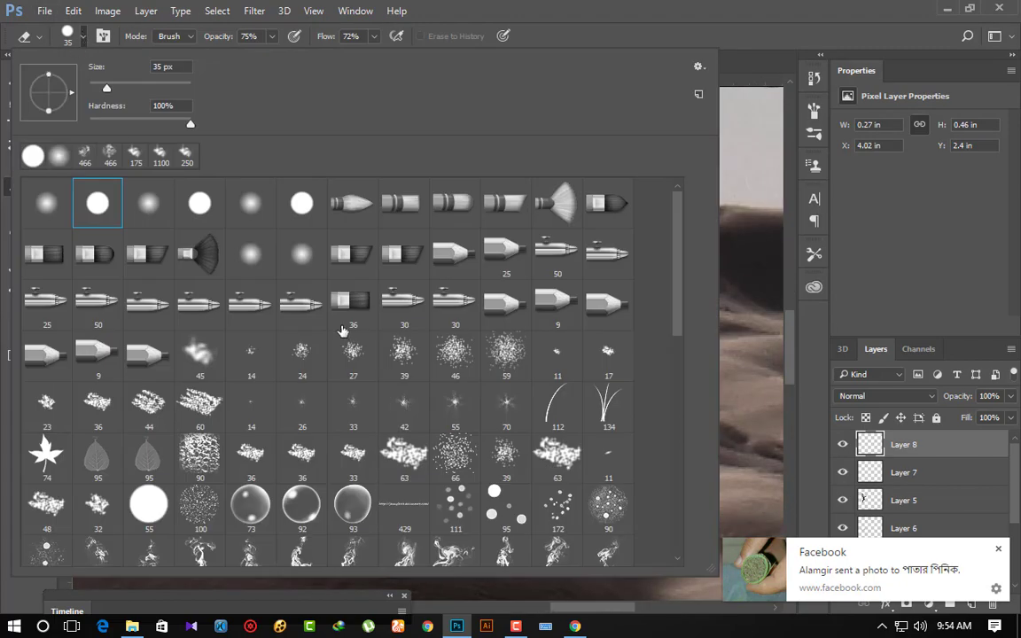
scroll(373, 354, "down", 1)
scroll(433, 392, "down", 2)
scroll(425, 391, "down", 2)
scroll(416, 391, "down", 2)
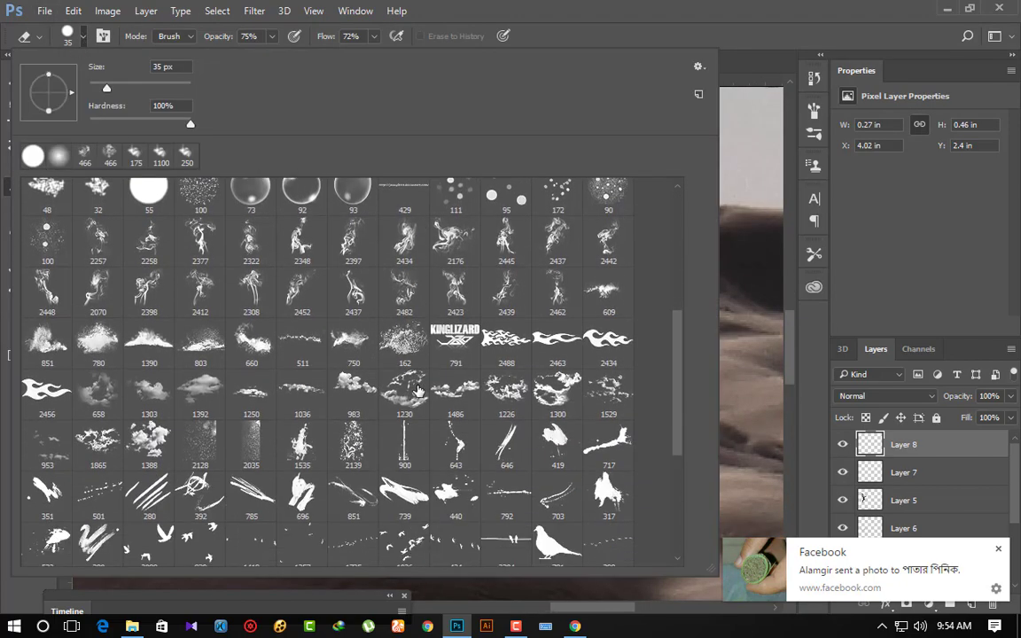
scroll(420, 390, "down", 2)
scroll(423, 388, "down", 2)
scroll(426, 388, "down", 2)
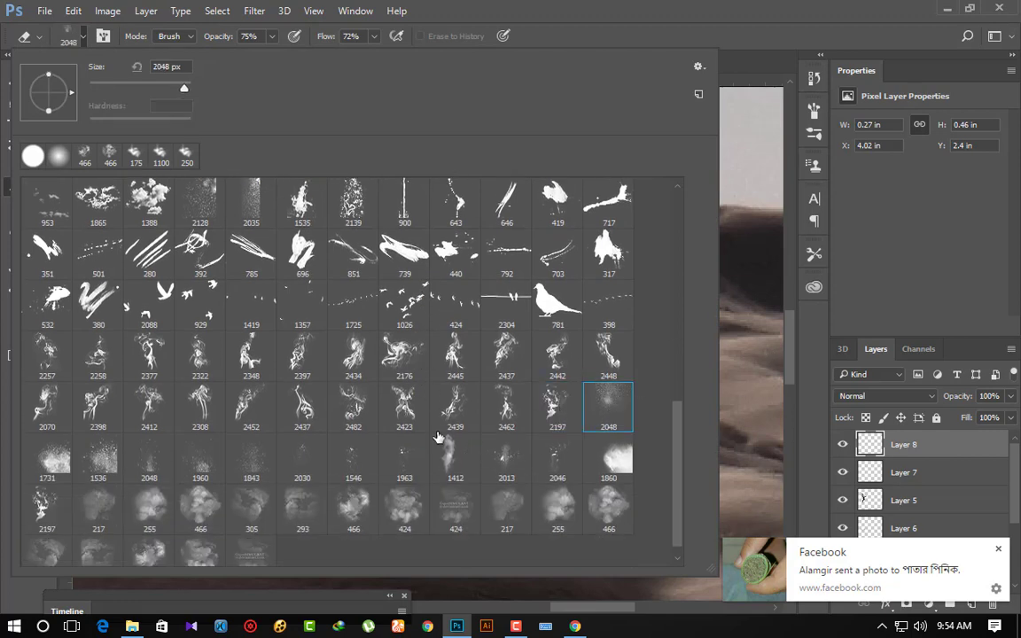
double_click(107, 461)
scroll(372, 308, "up", 2)
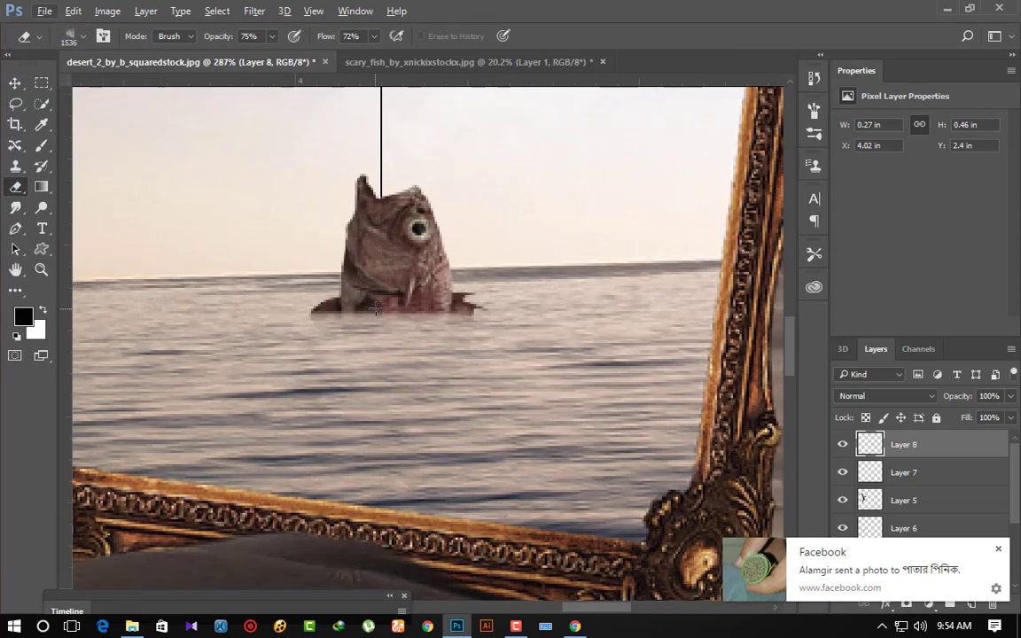
right_click(156, 213)
key("Return")
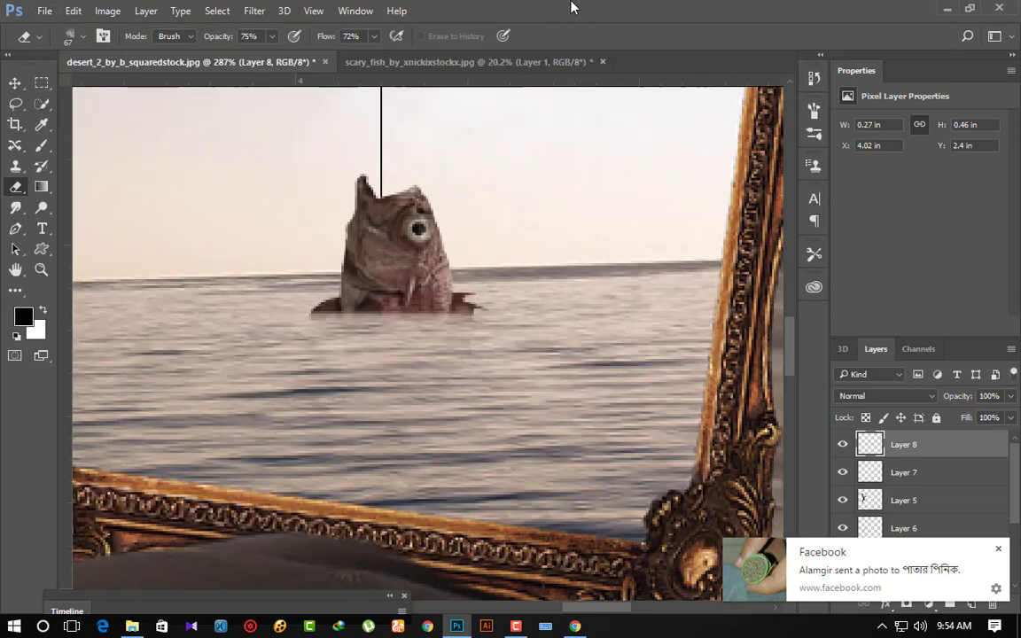
mouse_move(496, 306)
left_mouse_down()
mouse_move(394, 318)
mouse_move(407, 355)
left_mouse_up()
scroll(384, 299, "up", 1)
Select the splatter brush tip and shrink it from 80 px to 60 px.
left_click(41, 146)
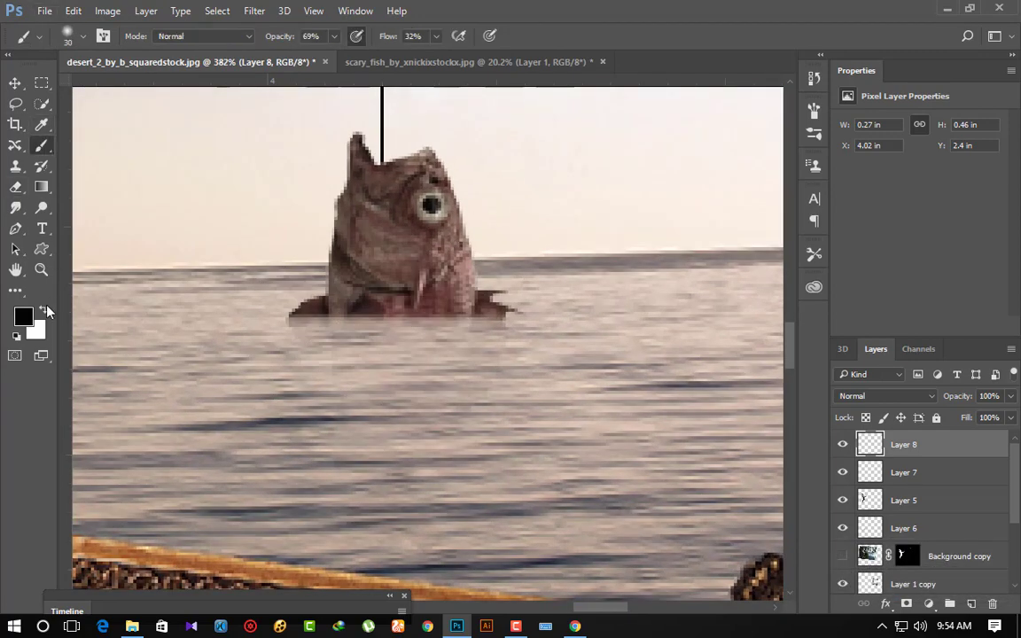
left_click(83, 36)
left_click_drag(682, 311, 677, 506)
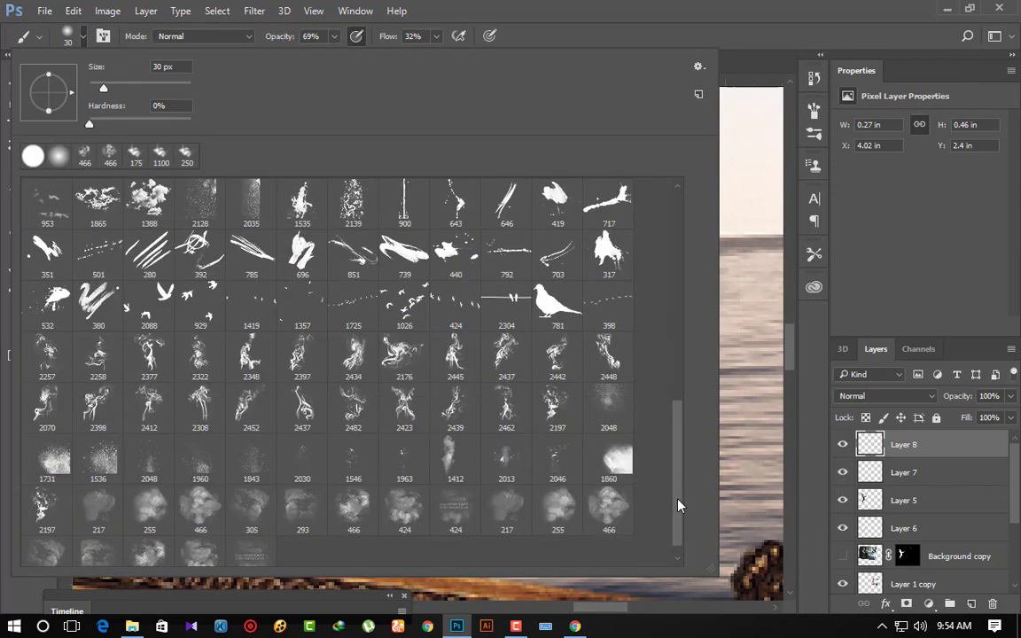
left_click(434, 6)
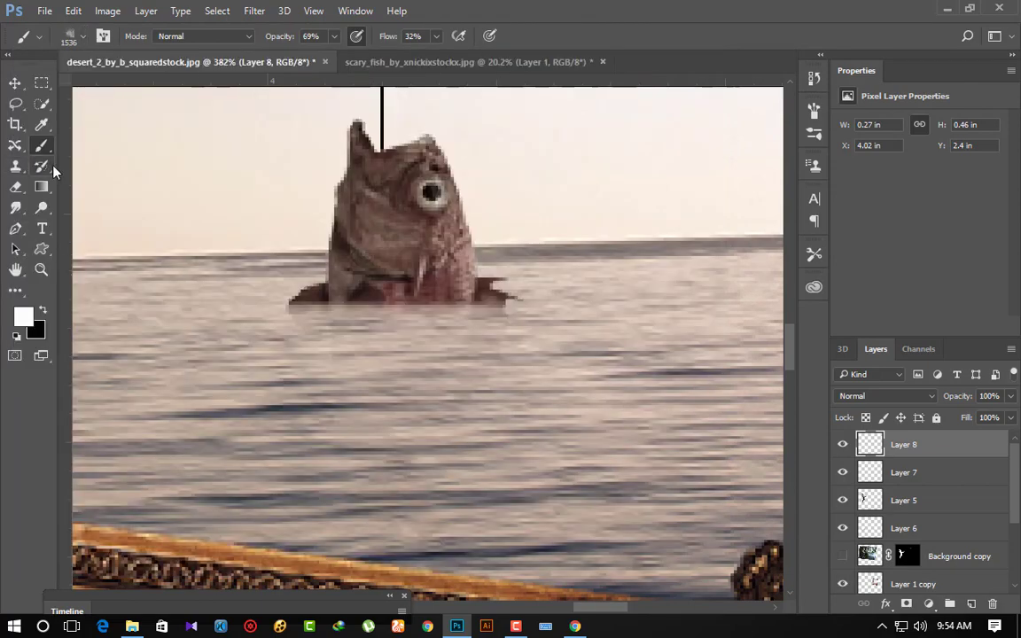
left_click(85, 41)
left_click_drag(132, 90, 120, 88)
key("Return")
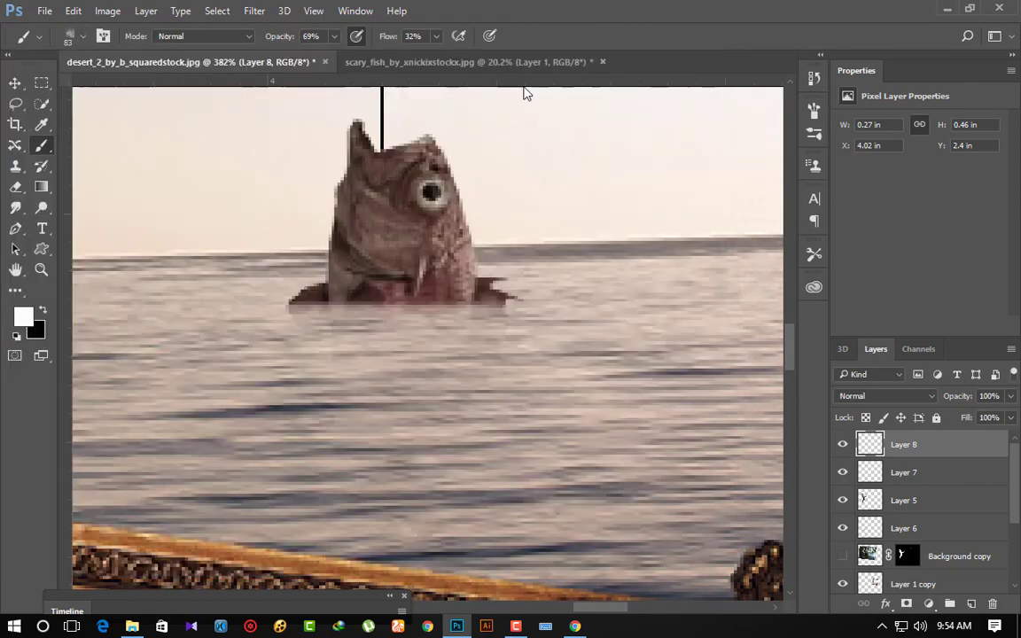
key("bracketleft")
key("bracketleft")
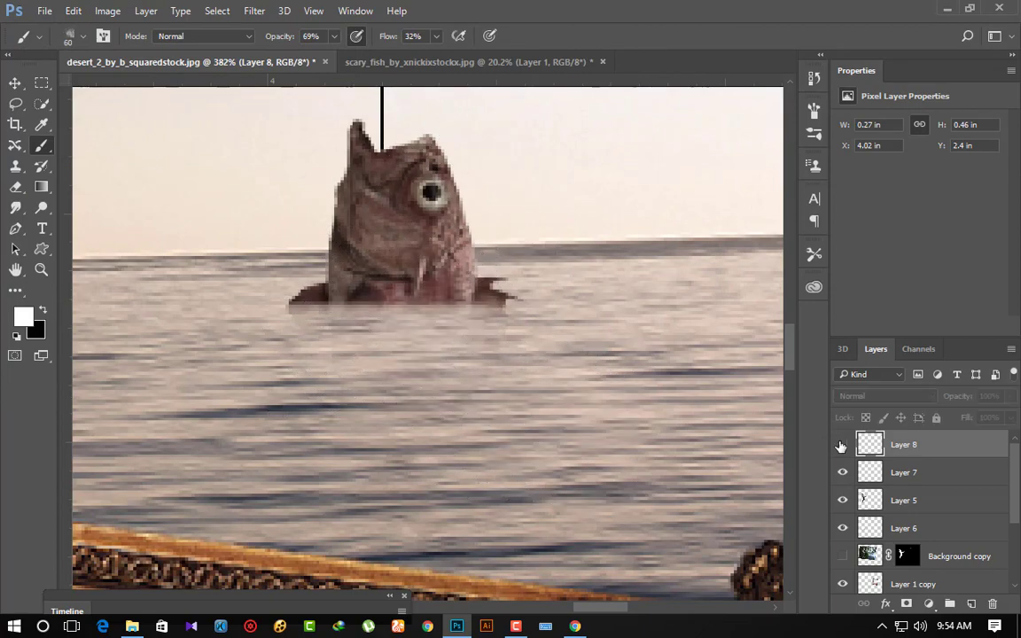
On new Layer 9, paint white spray at 100% flow below the fish.
left_click(972, 603)
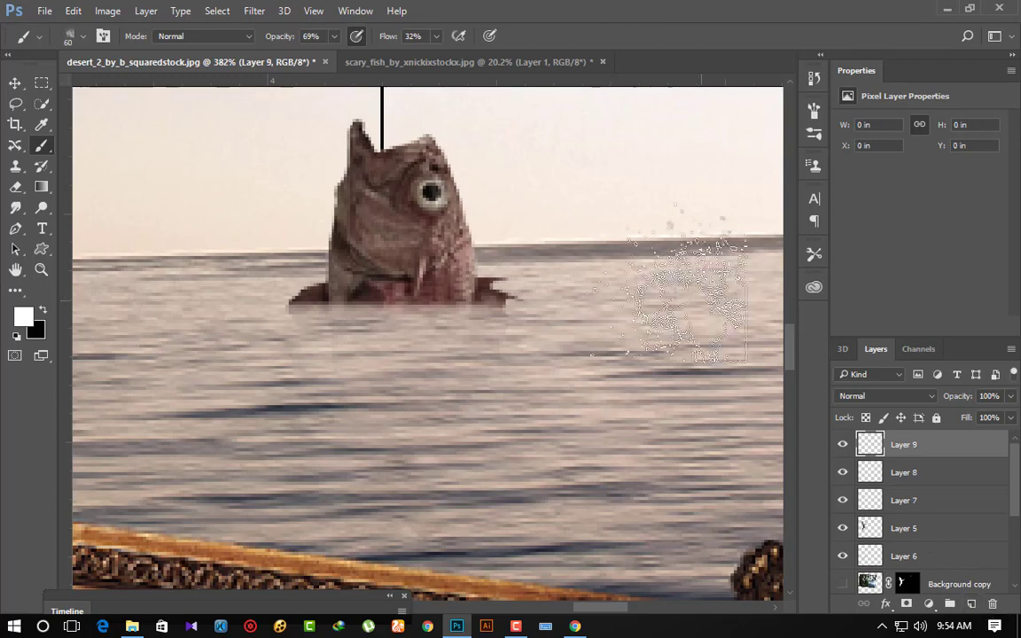
key("shift+0")
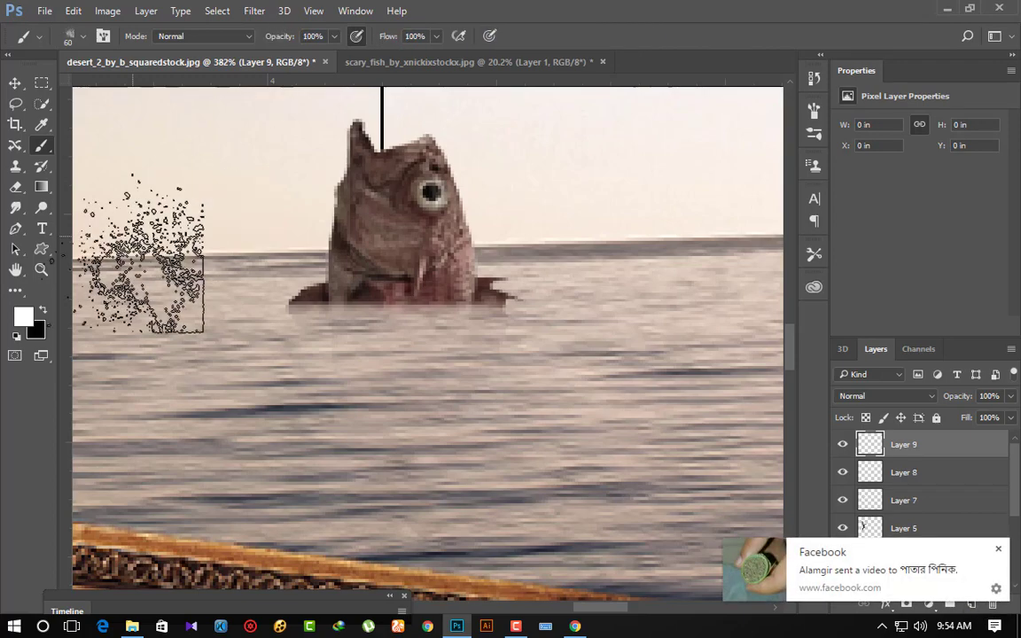
left_click(381, 344)
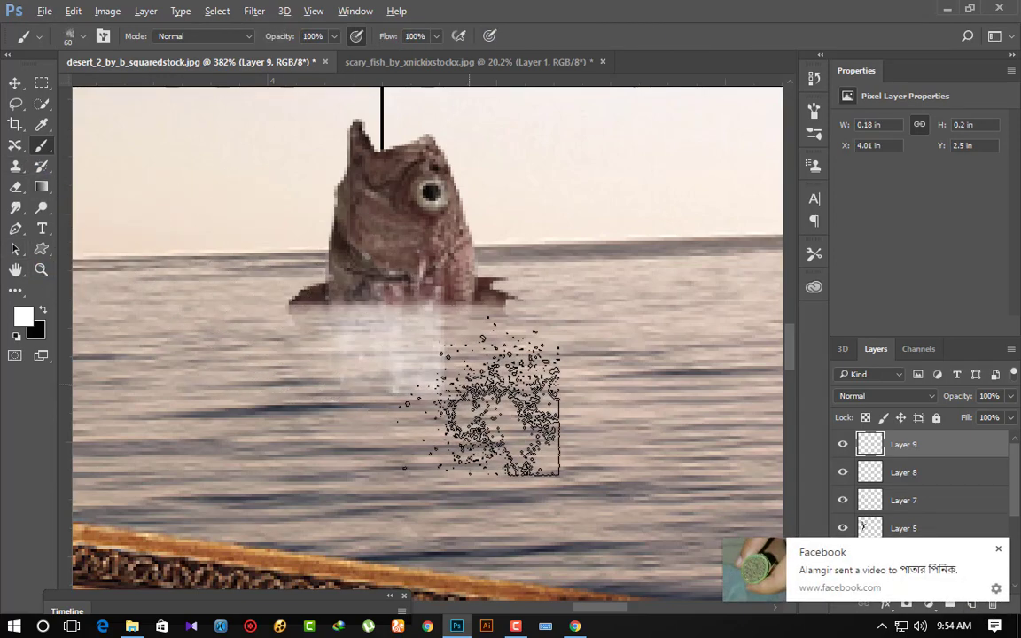
scroll(490, 403, "up", 1)
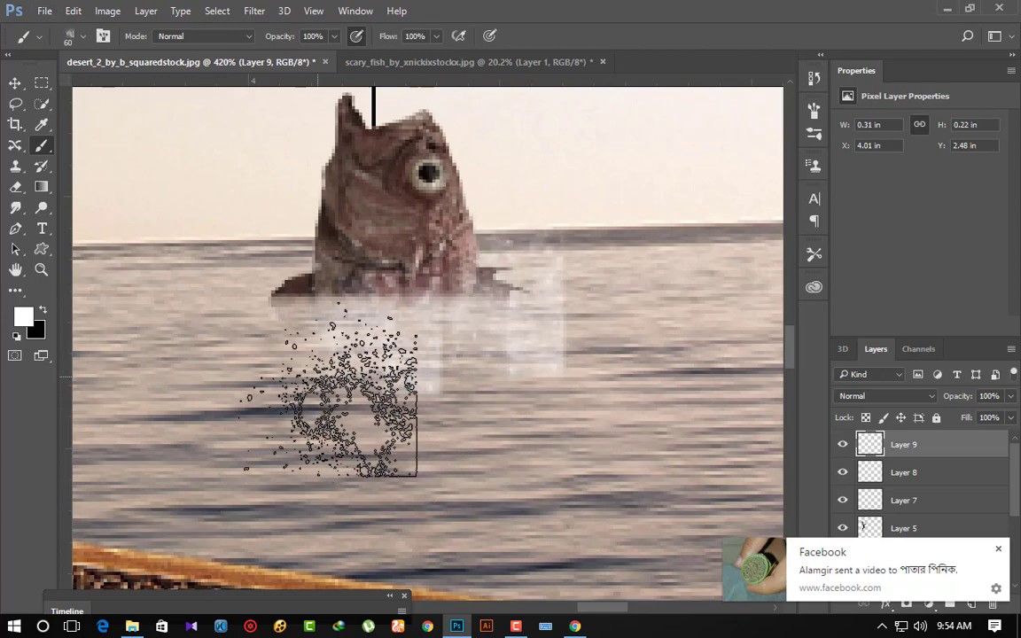
key("ctrl+z")
left_click_drag(378, 353, 304, 298)
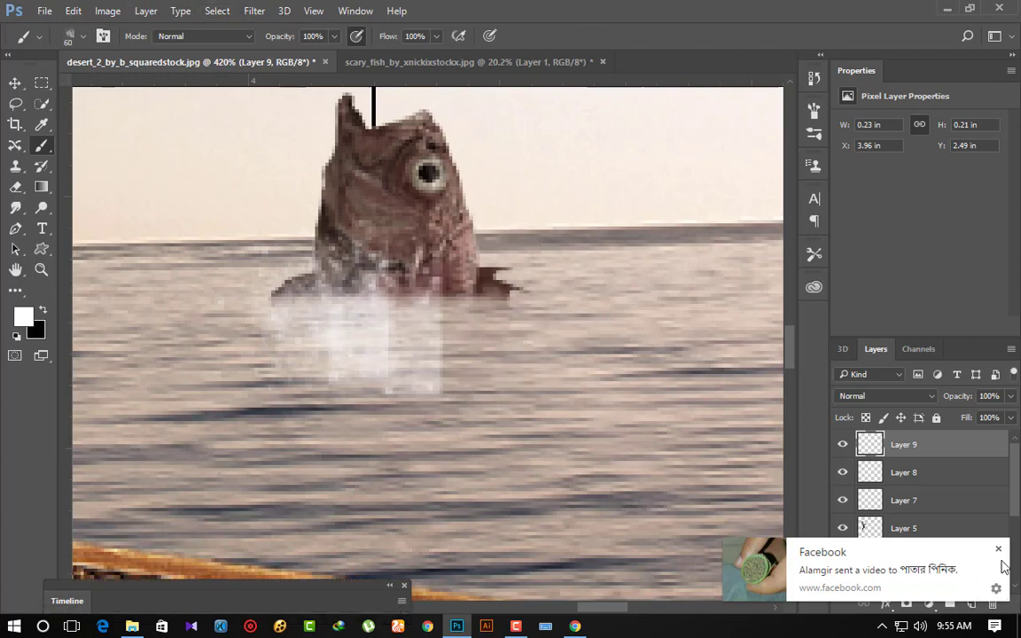
left_click(102, 37)
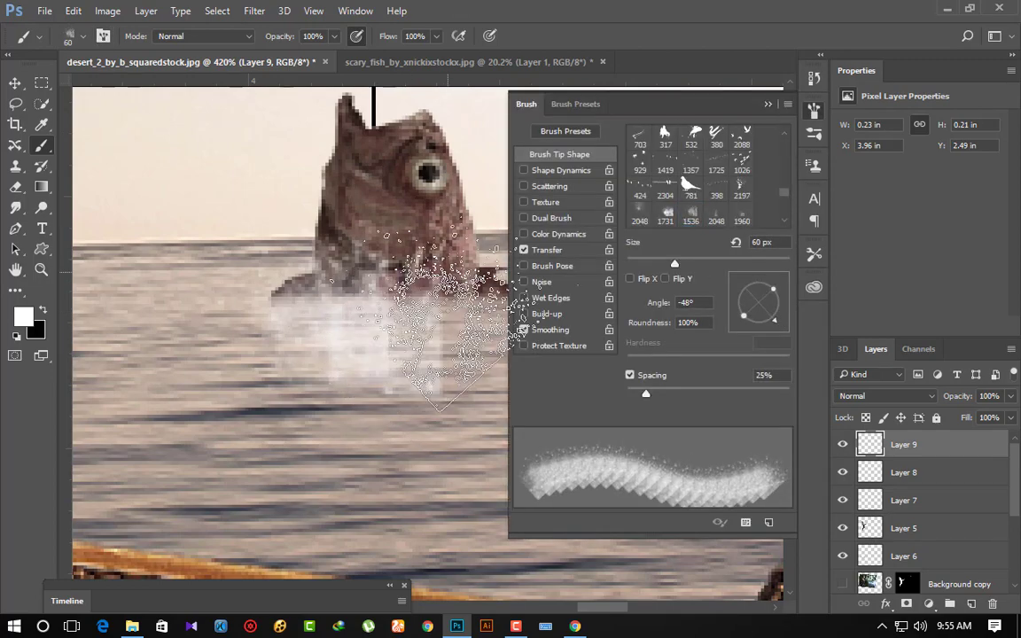
left_click(447, 319)
left_click(767, 104)
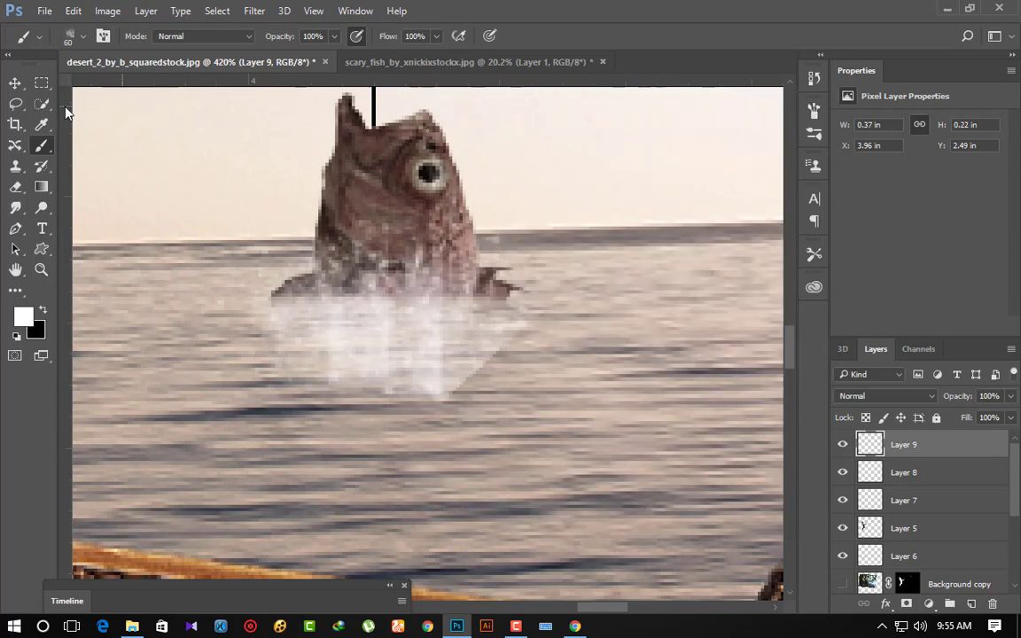
Trim the excess white splash with a 30 px Eraser.
left_click(12, 187)
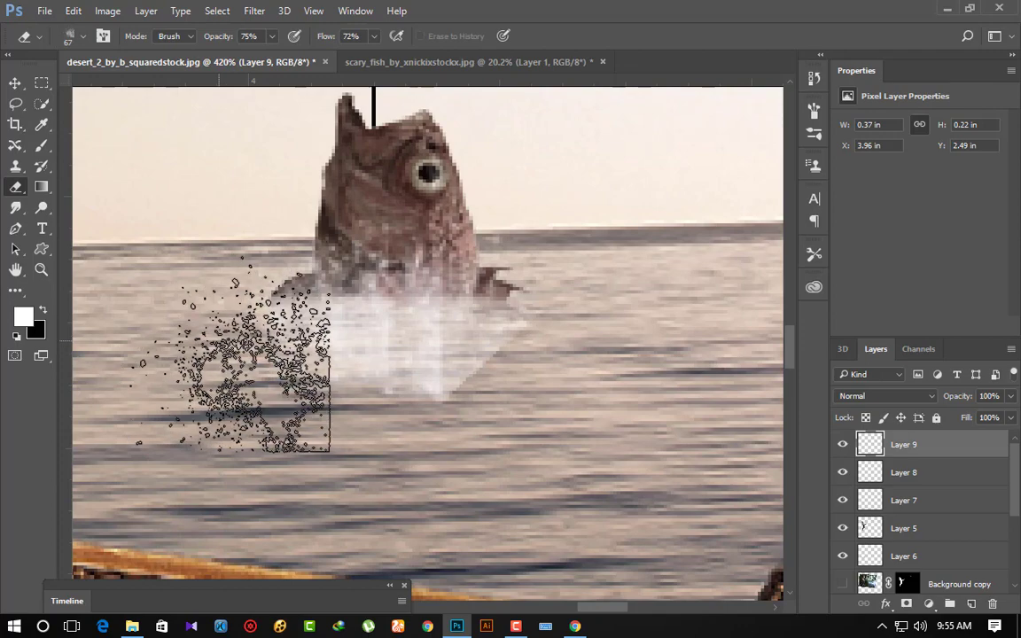
left_click(79, 38)
left_click_drag(678, 408, 671, 197)
double_click(97, 193)
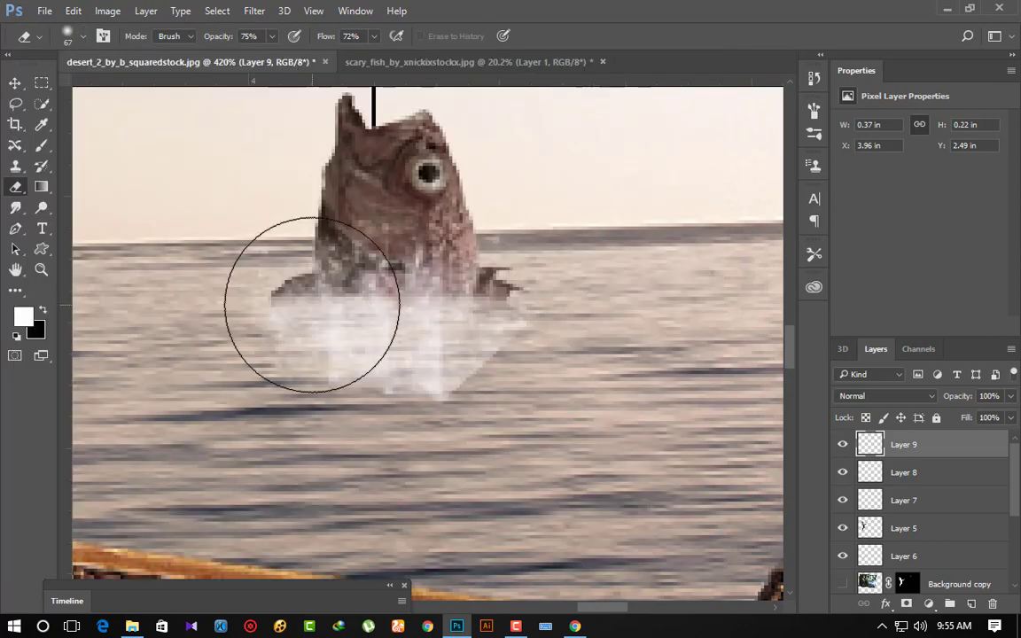
mouse_move(246, 319)
left_mouse_down()
mouse_move(460, 365)
mouse_move(343, 347)
mouse_move(518, 367)
mouse_move(395, 372)
mouse_move(508, 360)
mouse_move(401, 348)
mouse_move(412, 353)
left_mouse_up()
scroll(491, 457, "down", 2)
scroll(491, 457, "down", 3)
scroll(485, 459, "down", 2)
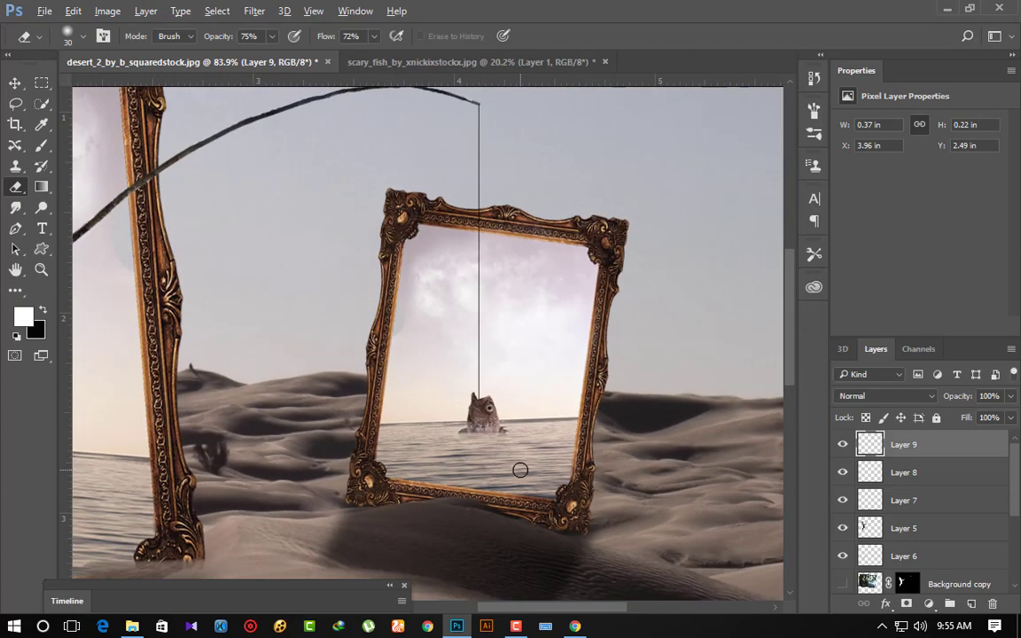
scroll(517, 470, "down", 1)
scroll(520, 467, "down", 1)
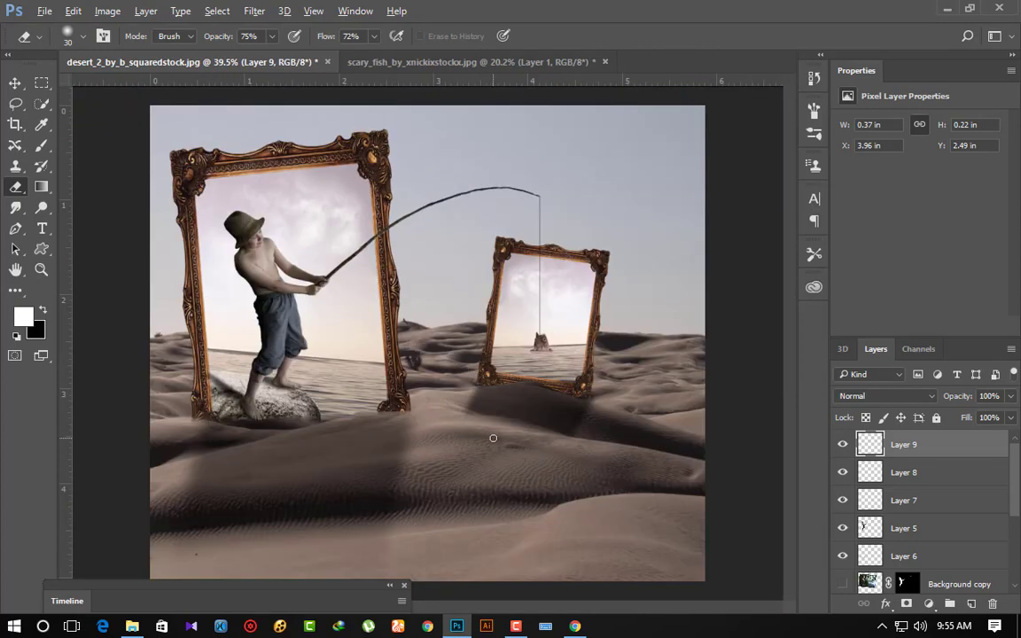
scroll(493, 438, "down", 1)
scroll(487, 422, "up", 1)
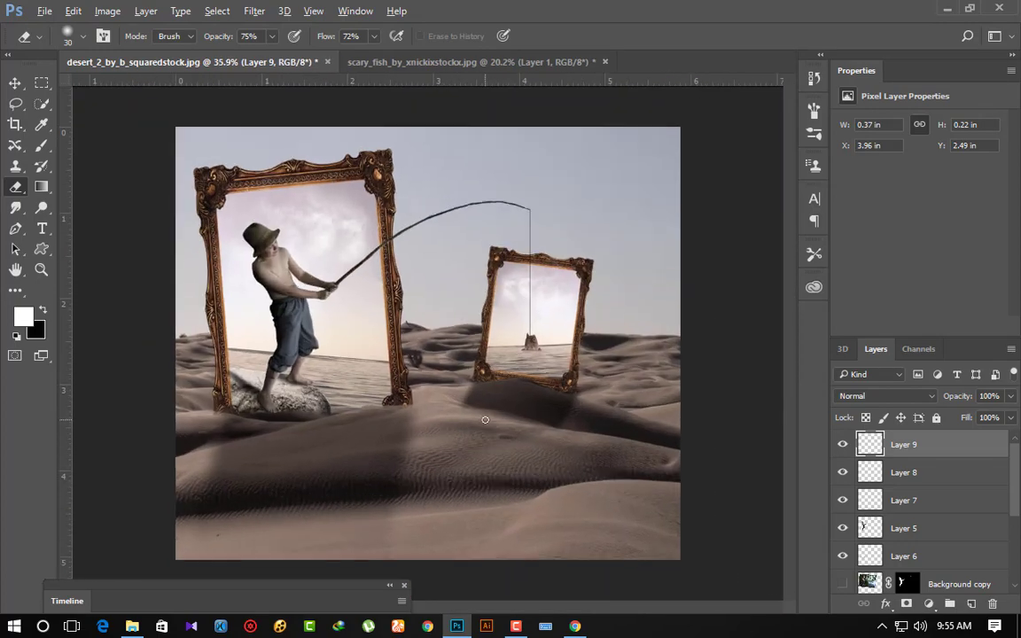
scroll(477, 407, "down", 1)
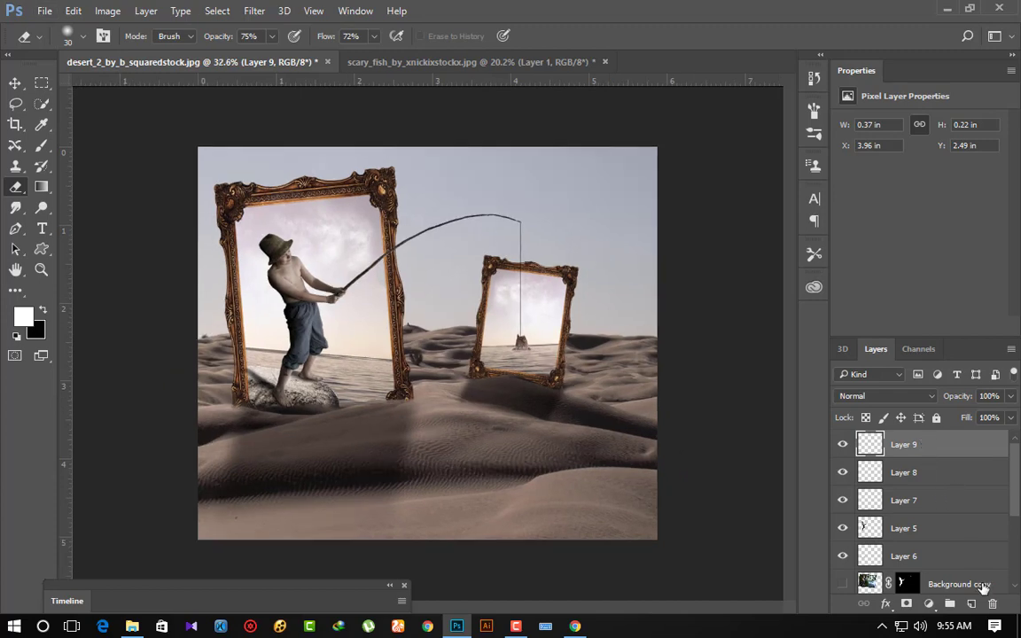
Merge the visible composite onto a new top Layer 10 with Apply Image.
left_click(973, 604)
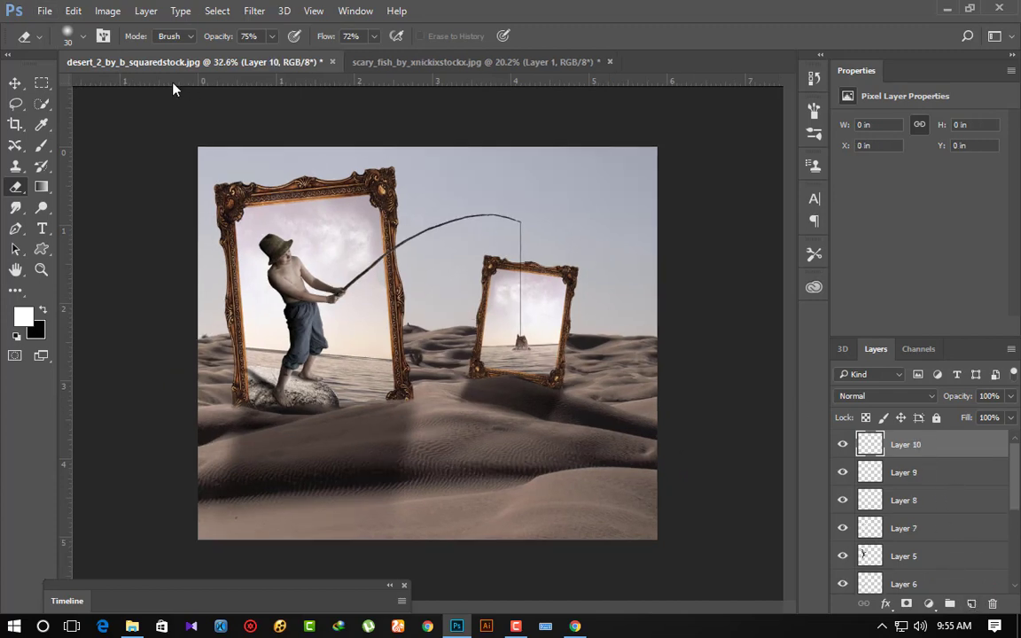
left_click(107, 11)
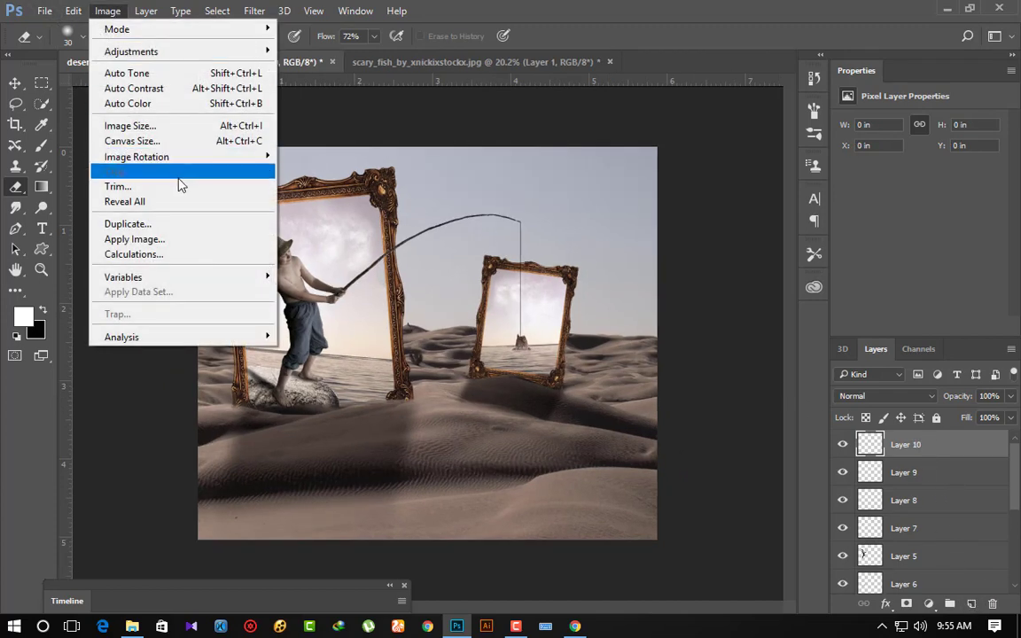
left_click(133, 238)
left_click(656, 171)
In Camera Raw, mute the layer: Contrast +22, Highlights +24, Whites -29, Vibrance -30, Saturation -25.
left_click(255, 10)
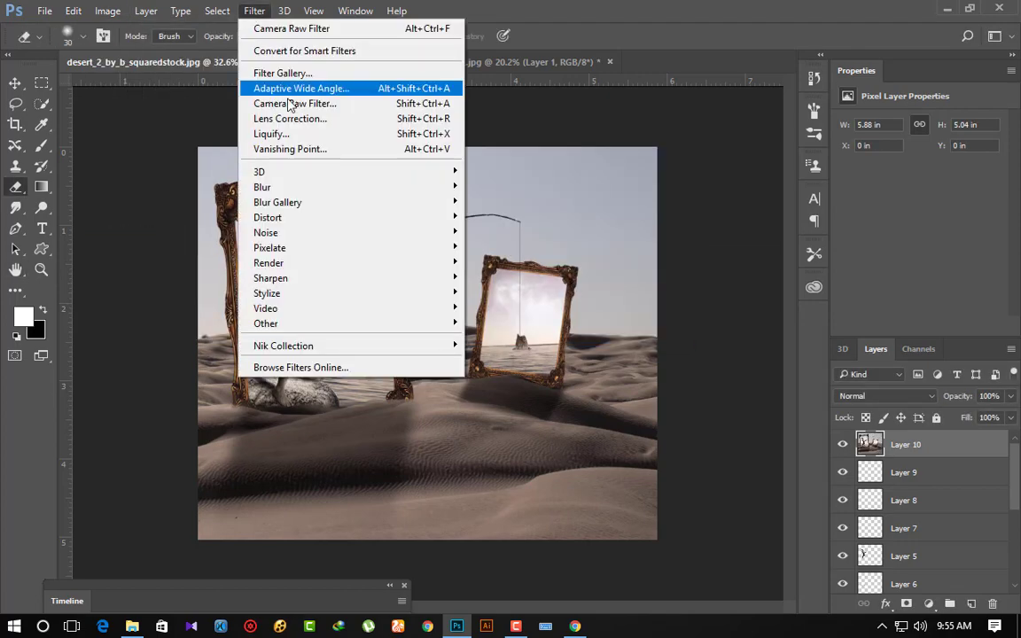
left_click(293, 104)
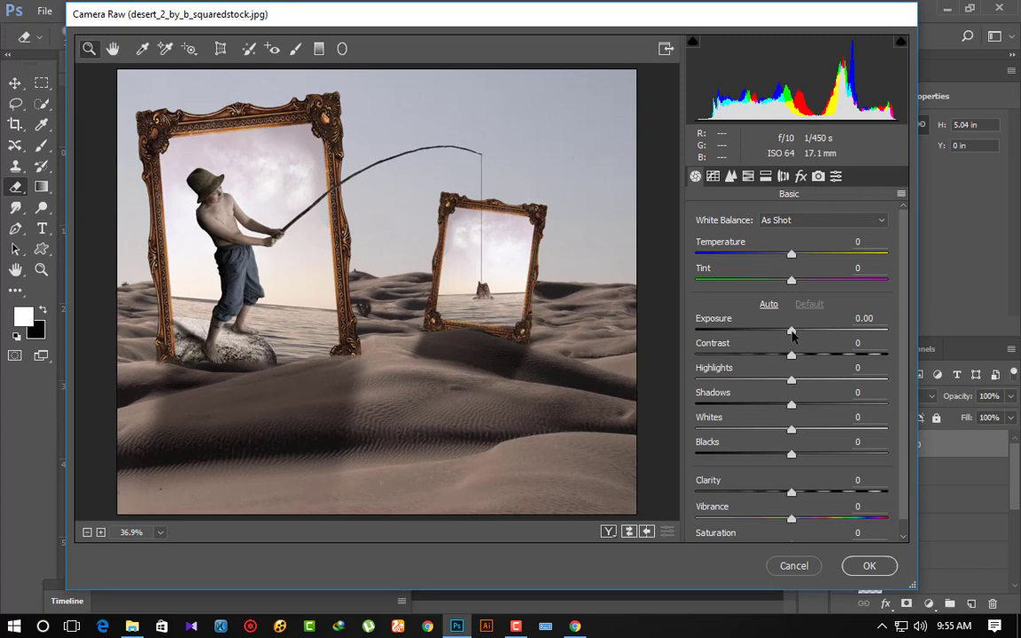
mouse_move(791, 333)
left_mouse_down()
mouse_move(790, 350)
mouse_move(811, 356)
mouse_move(814, 381)
left_mouse_up()
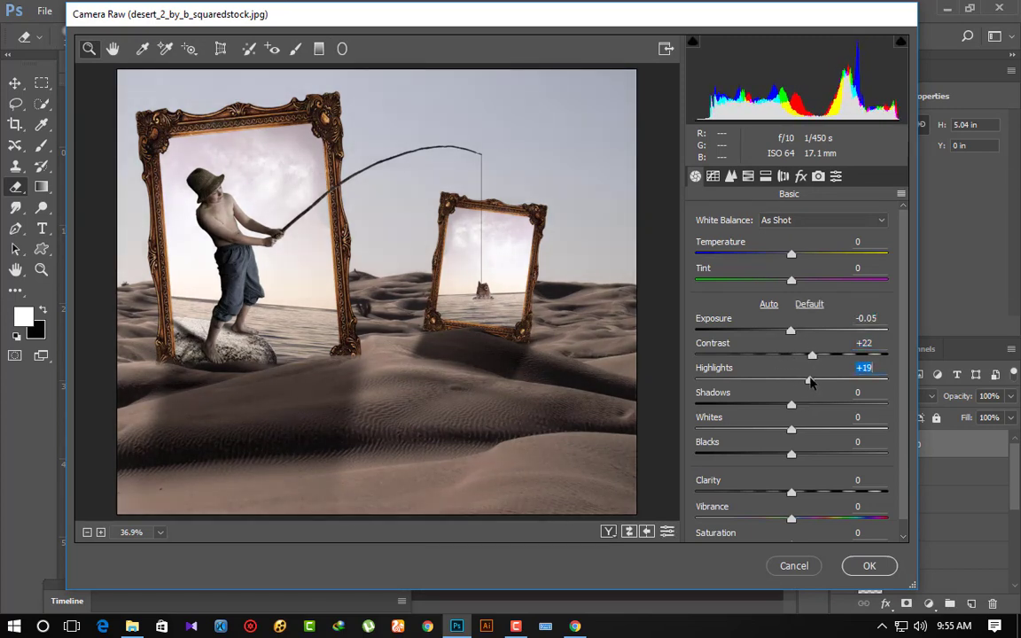
mouse_move(791, 430)
left_mouse_down()
mouse_move(825, 427)
mouse_move(764, 430)
left_mouse_up()
mouse_move(792, 520)
left_mouse_down()
mouse_move(746, 518)
mouse_move(769, 530)
mouse_move(763, 503)
mouse_move(805, 477)
left_mouse_up()
scroll(777, 518, "down", 1)
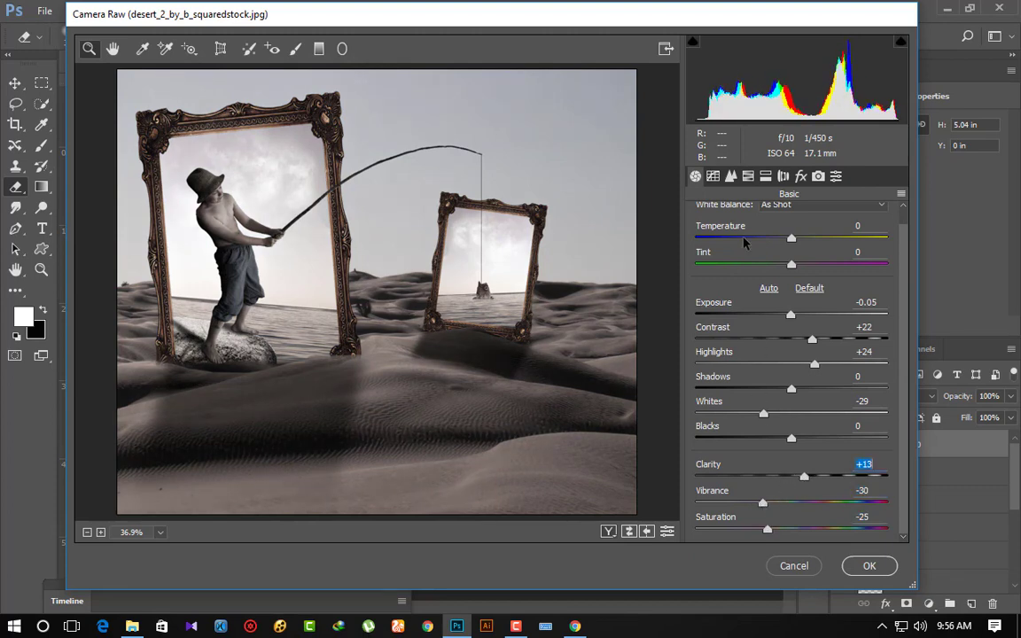
left_click(713, 176)
left_click(747, 177)
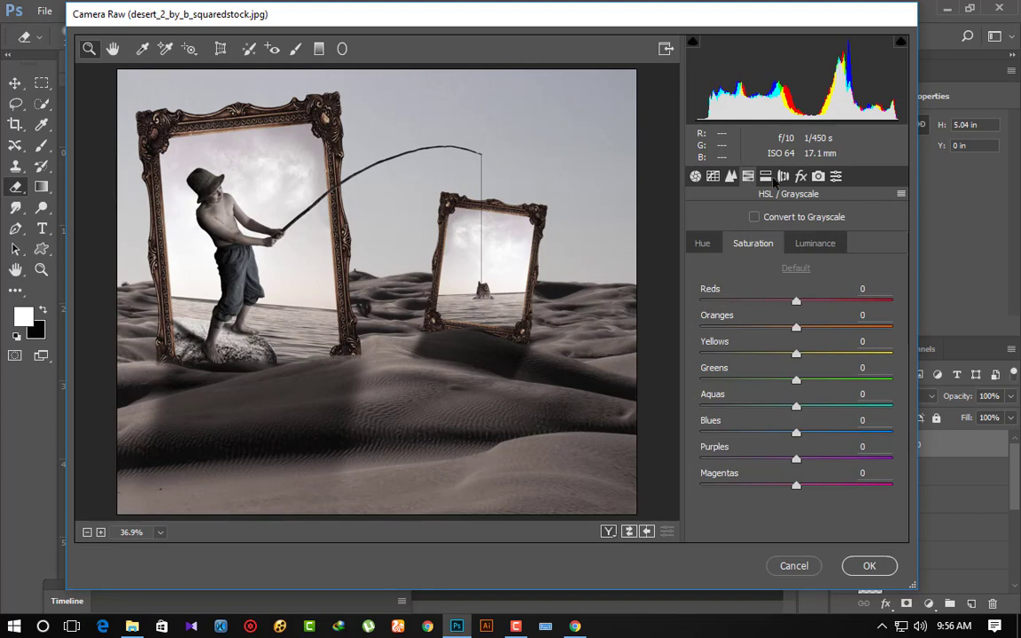
Warm the split-toning highlights and reshape the Blue channel tone curve.
left_click(768, 177)
mouse_move(701, 240)
left_mouse_down()
mouse_move(717, 242)
mouse_move(739, 269)
left_mouse_up()
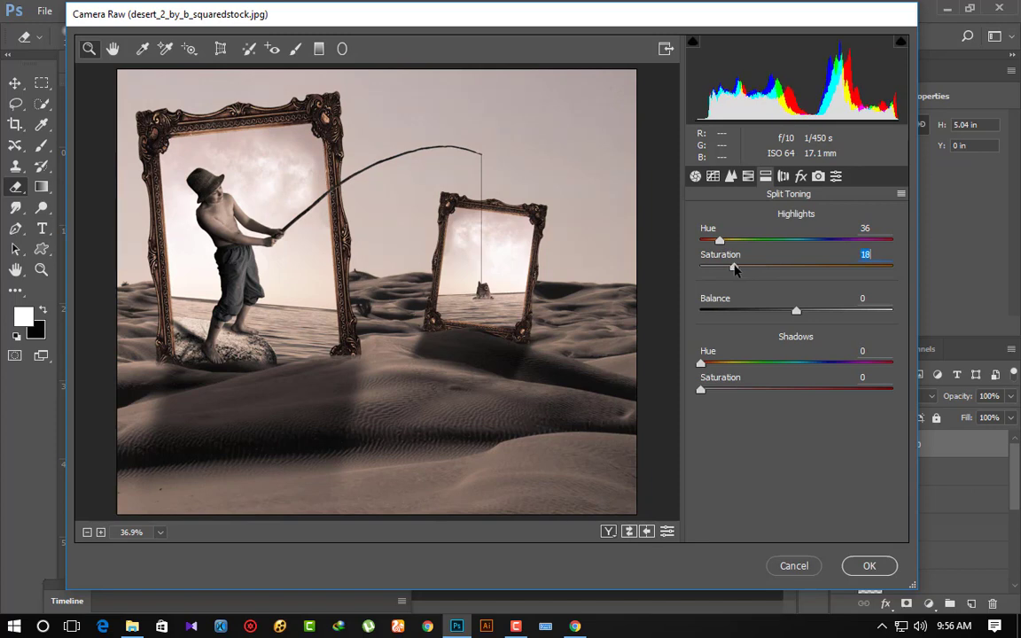
left_click(747, 177)
left_click(730, 177)
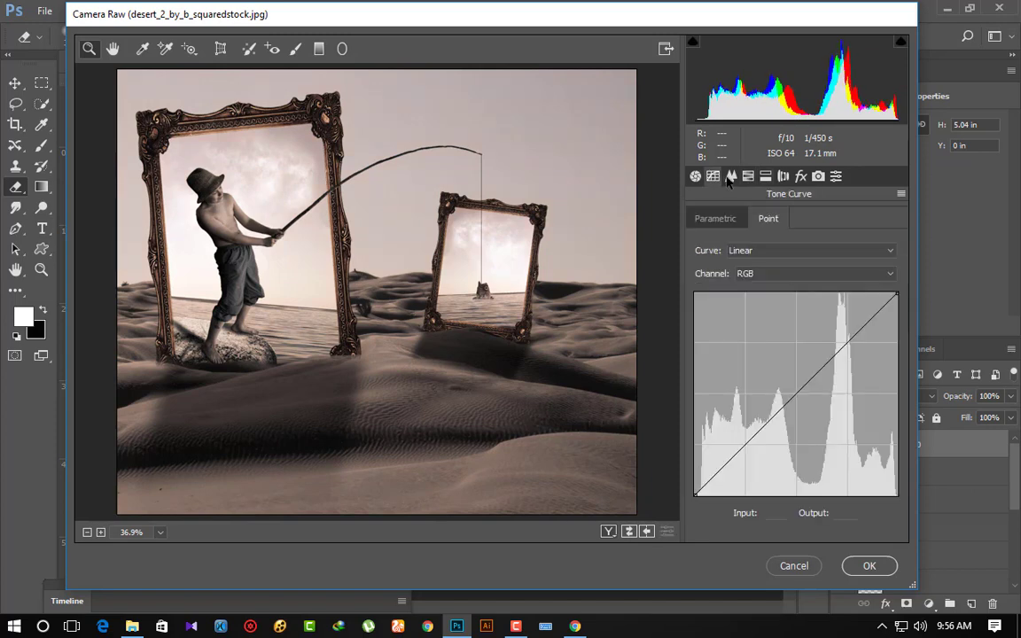
left_click(764, 273)
left_click(743, 326)
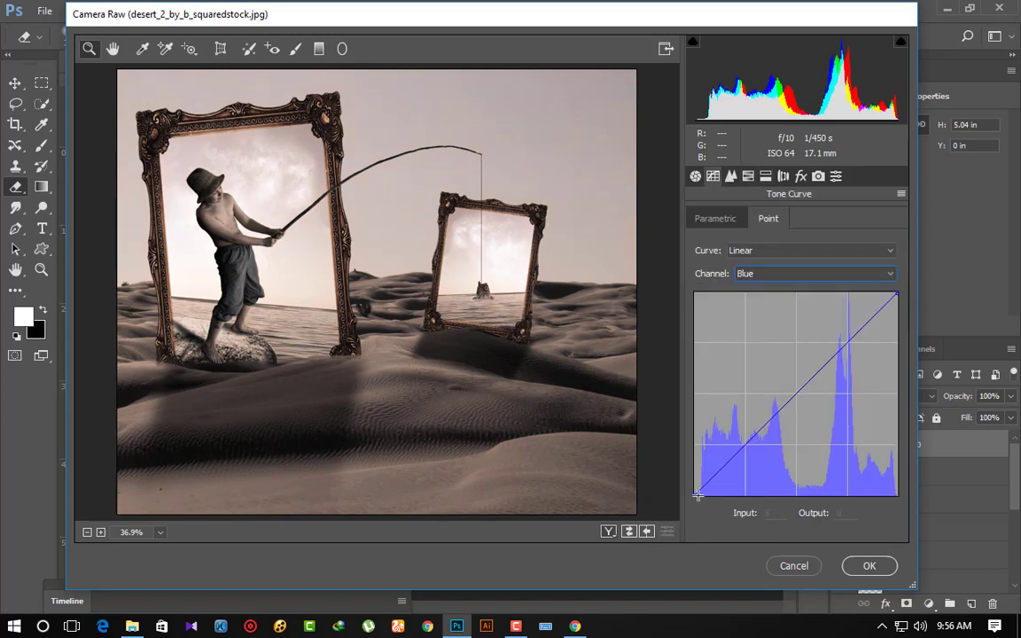
left_click_drag(697, 496, 698, 474)
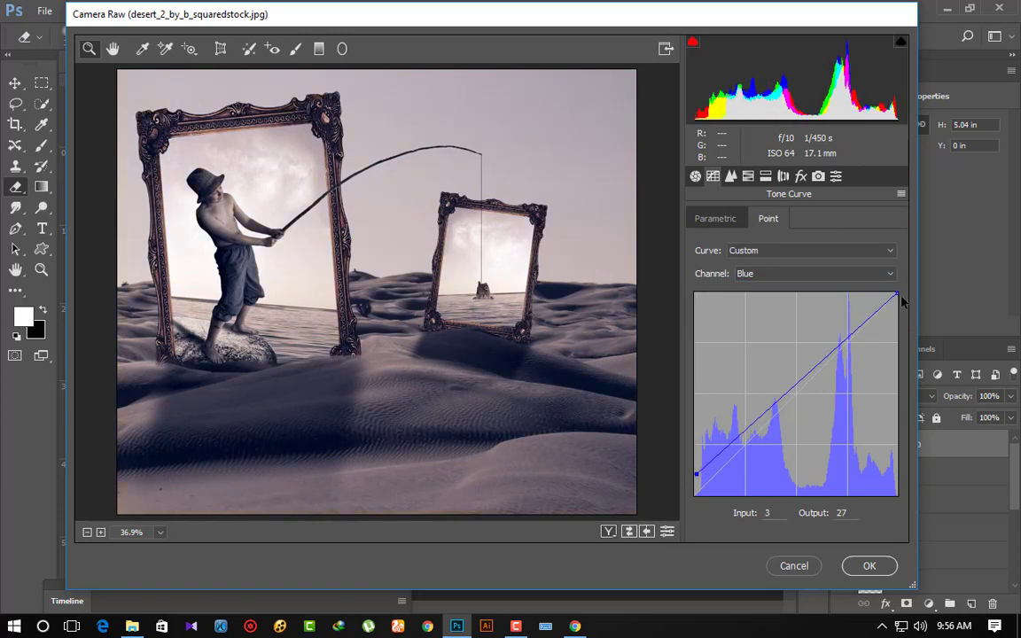
mouse_move(896, 294)
left_mouse_down()
mouse_move(896, 304)
mouse_move(884, 286)
mouse_move(888, 318)
mouse_move(879, 292)
left_mouse_up()
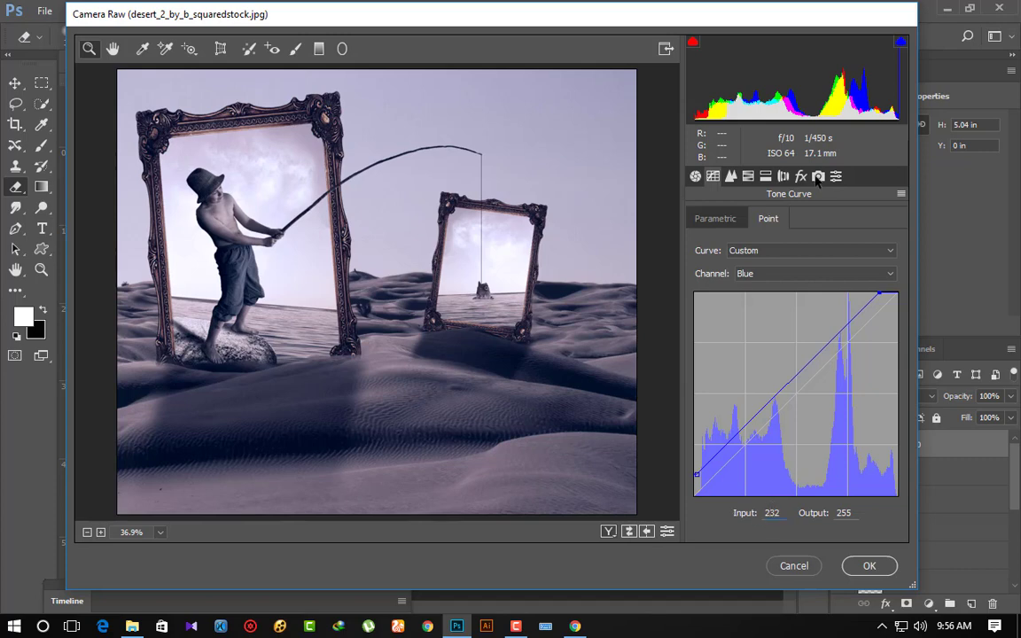
Switch the tone curve to the Medium Contrast preset and apply the Camera Raw adjustments.
left_click(758, 252)
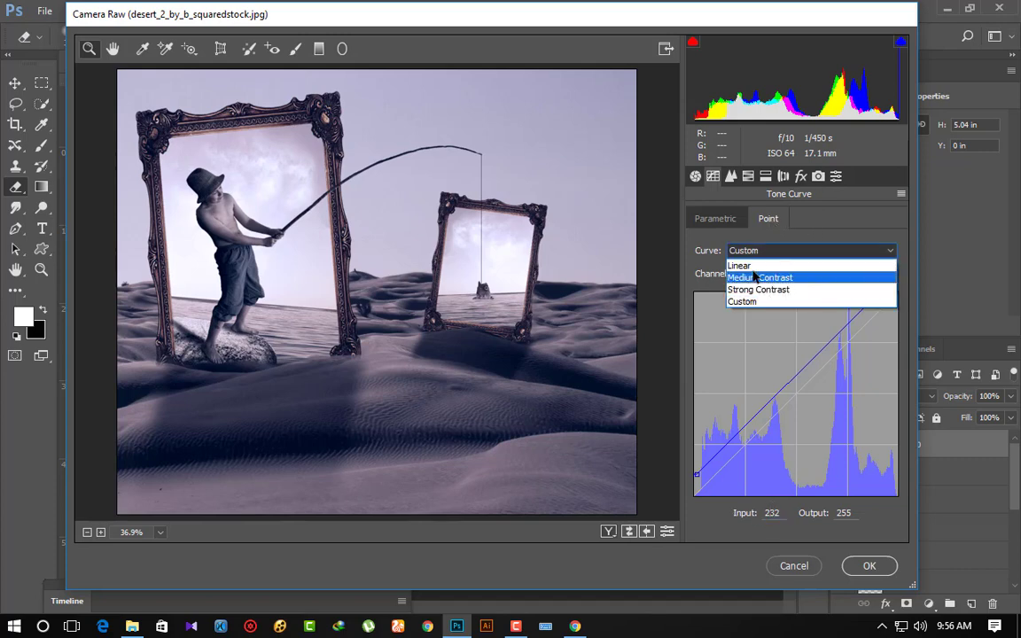
left_click(749, 266)
key("Down")
key("Down")
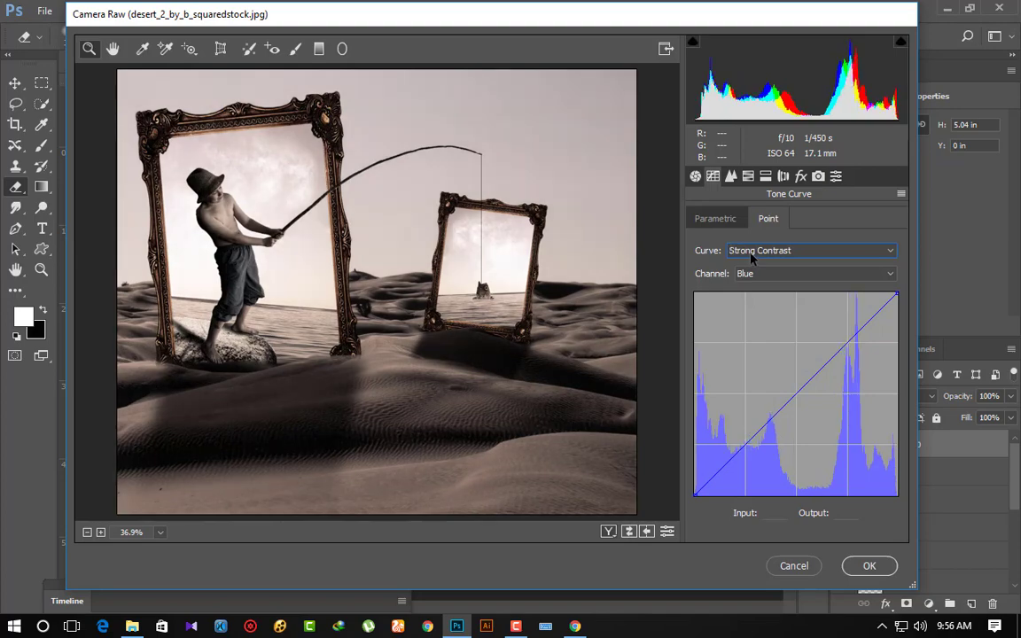
key("Up")
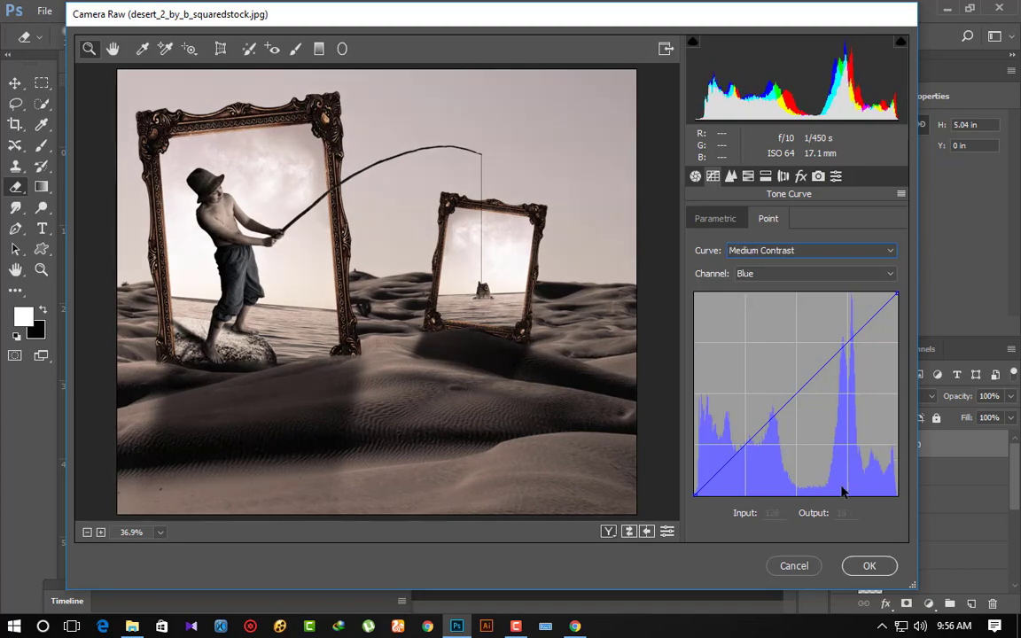
left_click(865, 568)
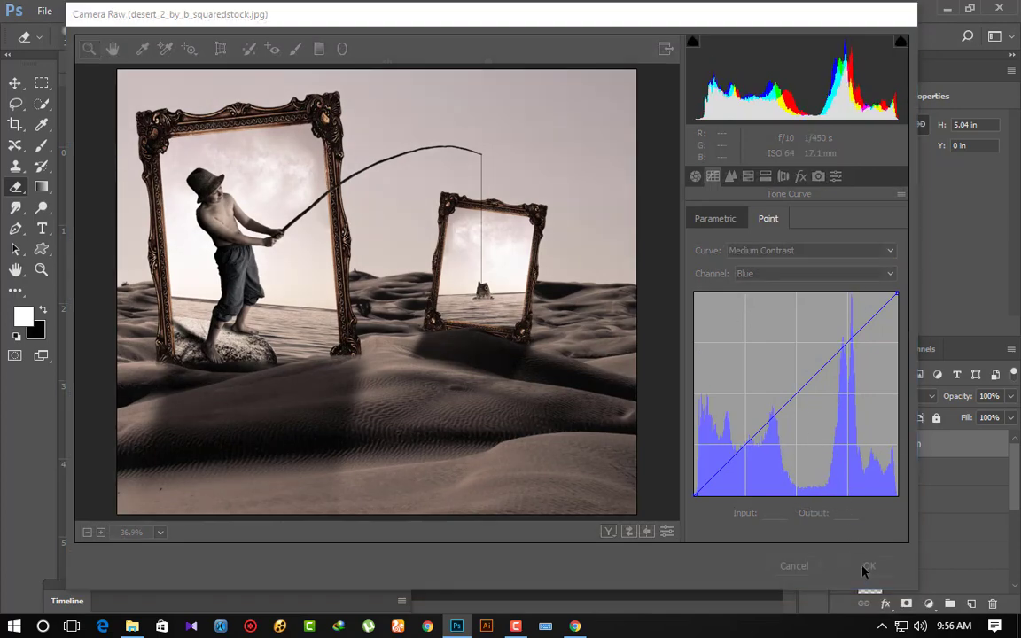
Apply Color Efex Pro 4 Cross Processing with method Y06 at 32% strength.
left_click(254, 11)
mouse_move(283, 346)
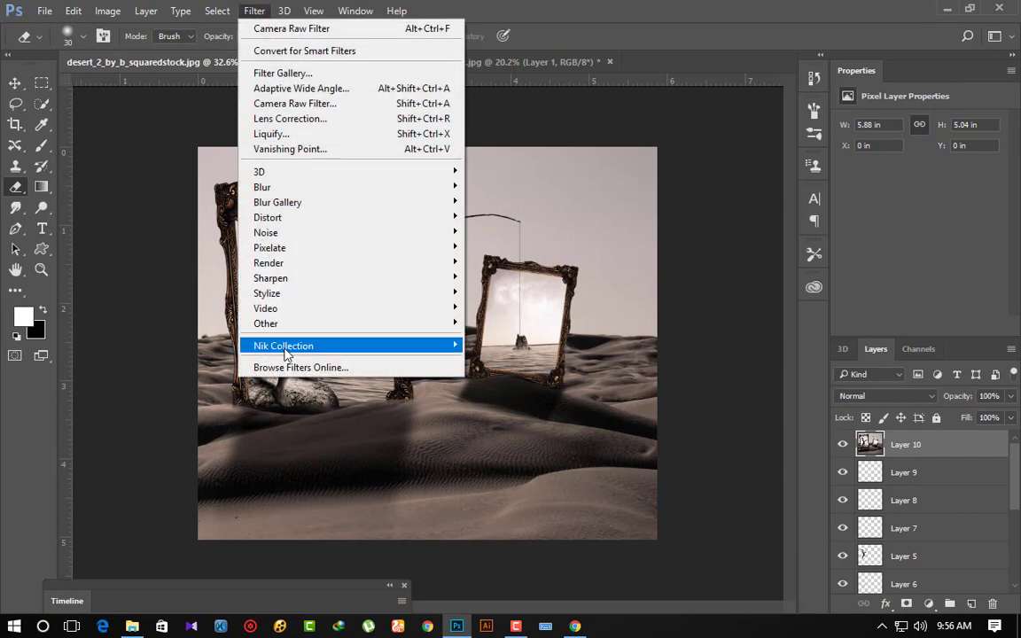
left_click(530, 351)
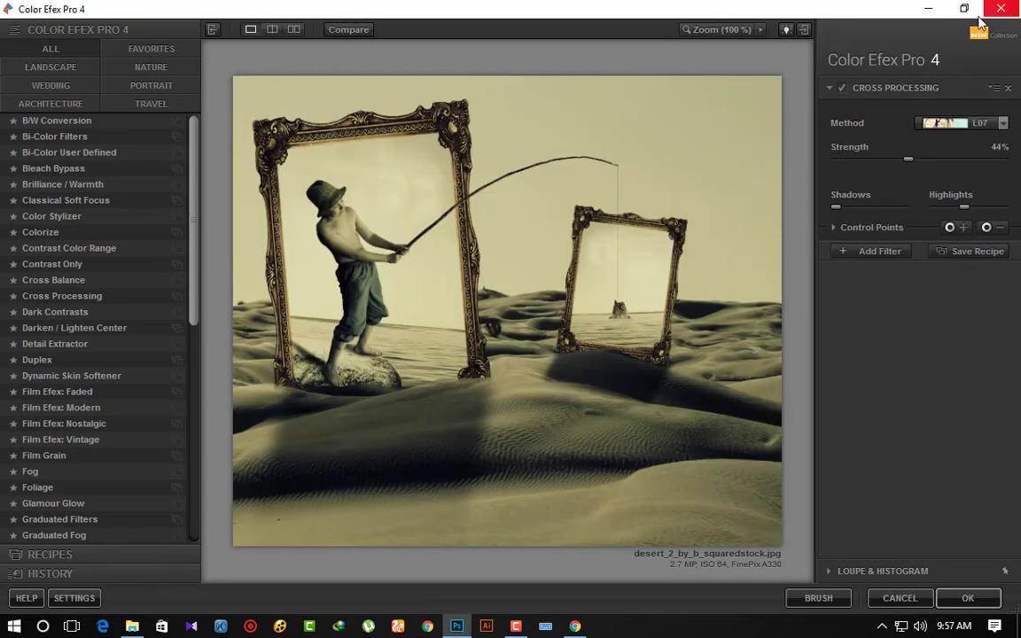
left_click(962, 122)
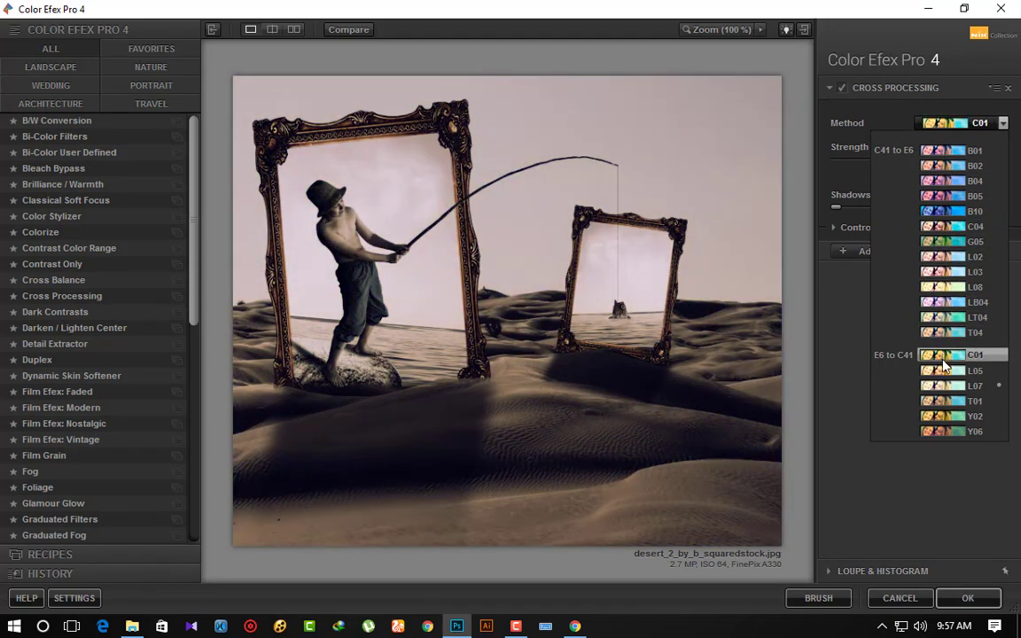
left_click(943, 358)
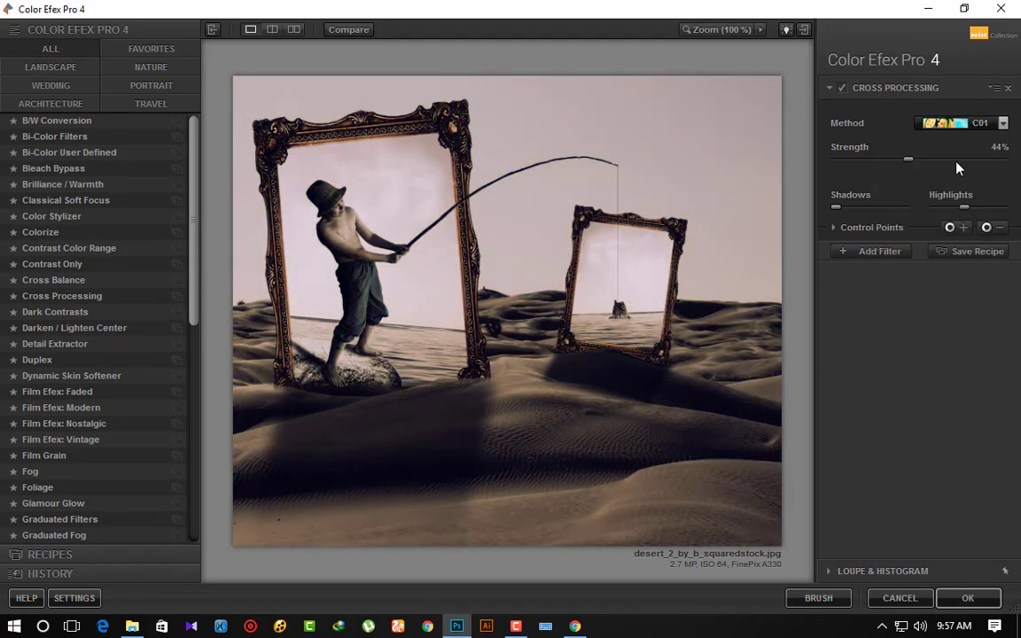
left_click(957, 122)
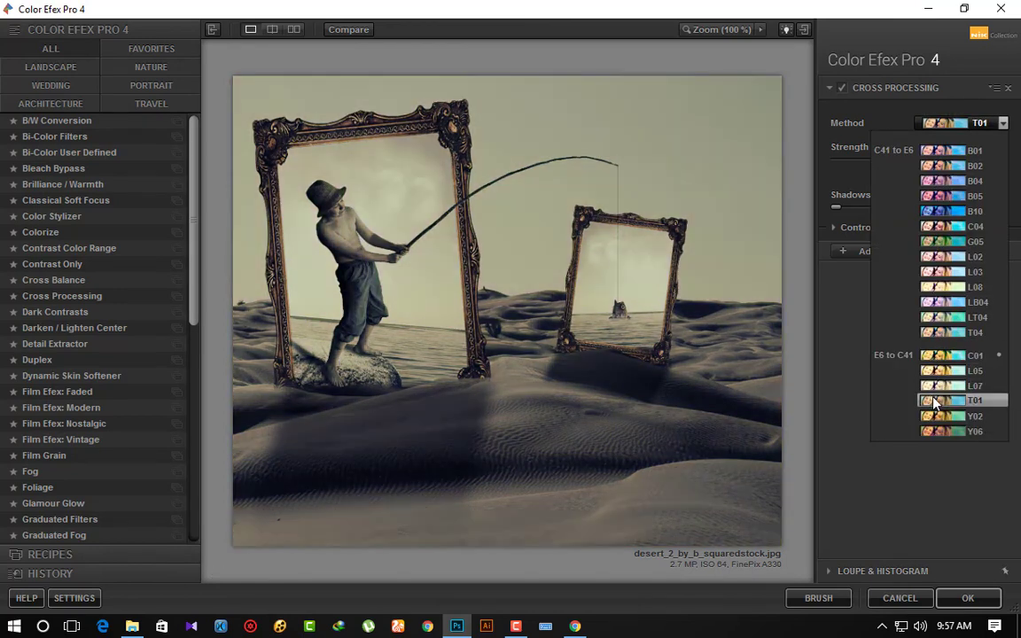
left_click(944, 433)
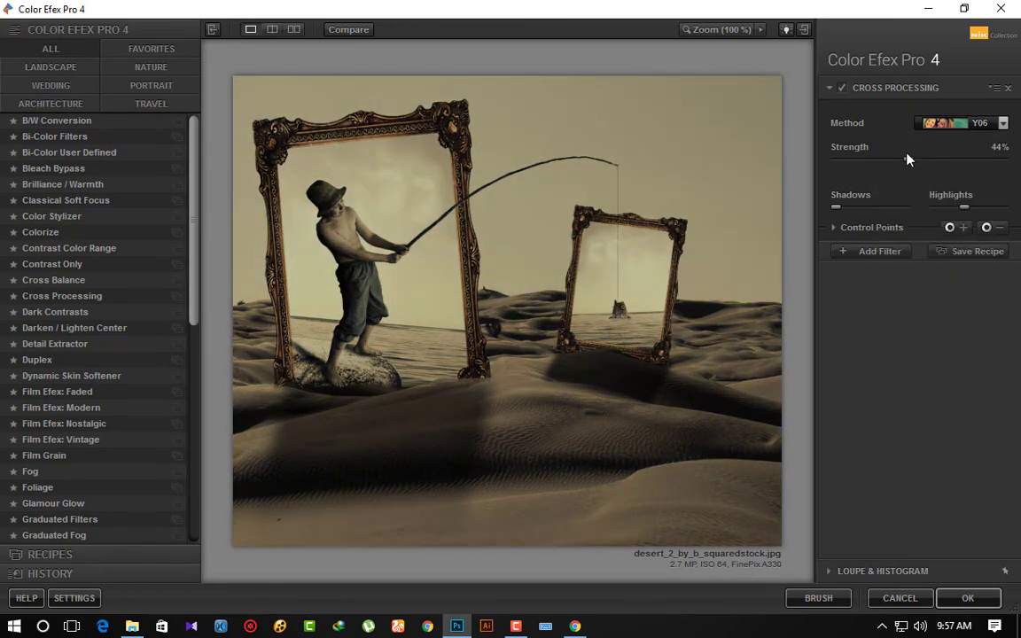
left_click_drag(907, 159, 894, 165)
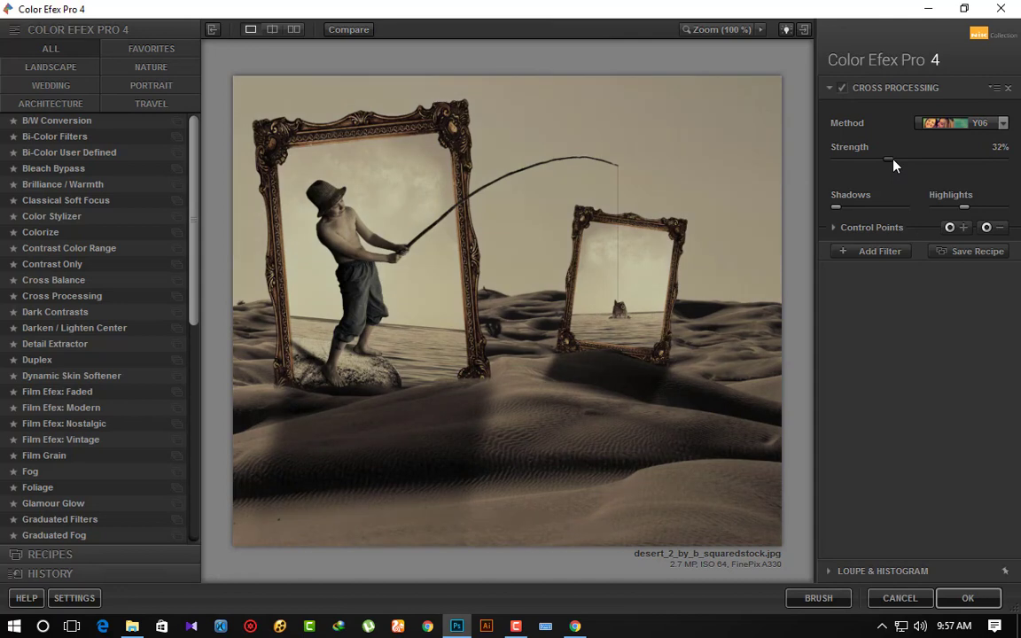
left_click(967, 598)
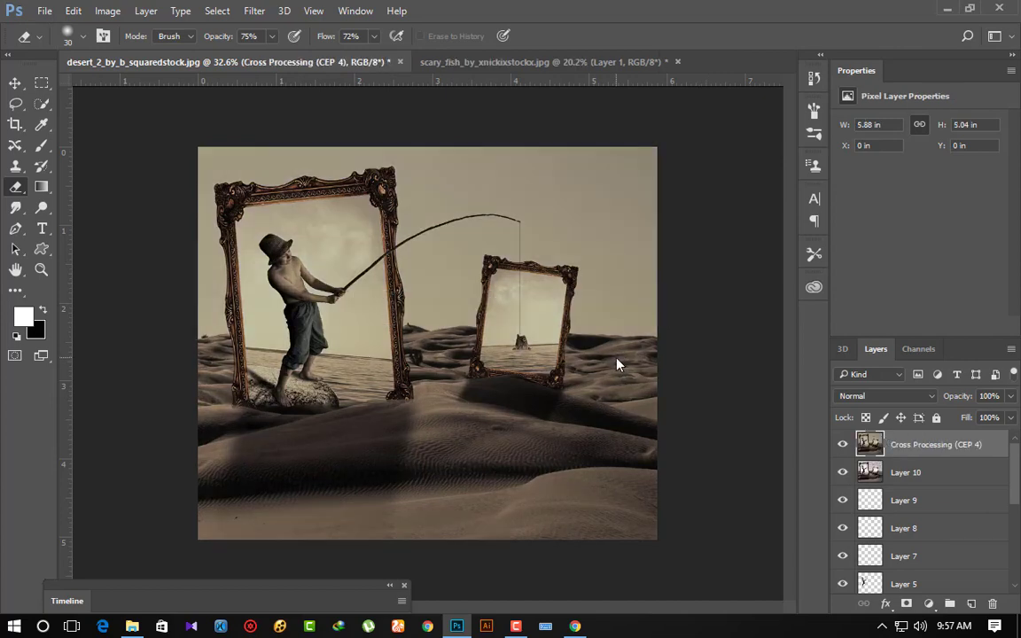
scroll(617, 363, "up", 2)
scroll(616, 361, "down", 4)
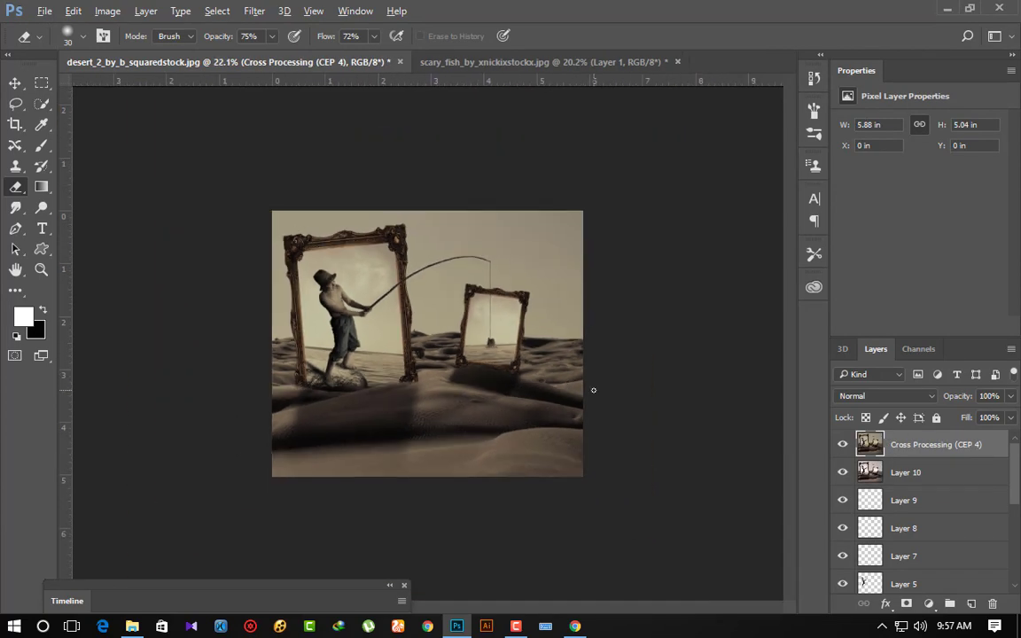
scroll(593, 390, "up", 2)
scroll(593, 390, "up", 1)
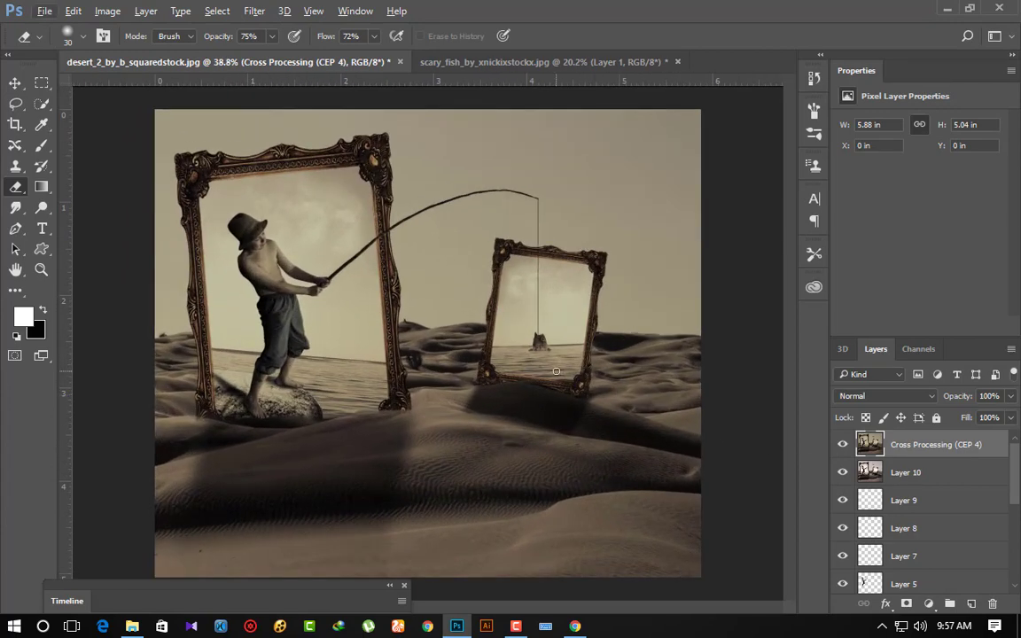
scroll(553, 368, "down", 1)
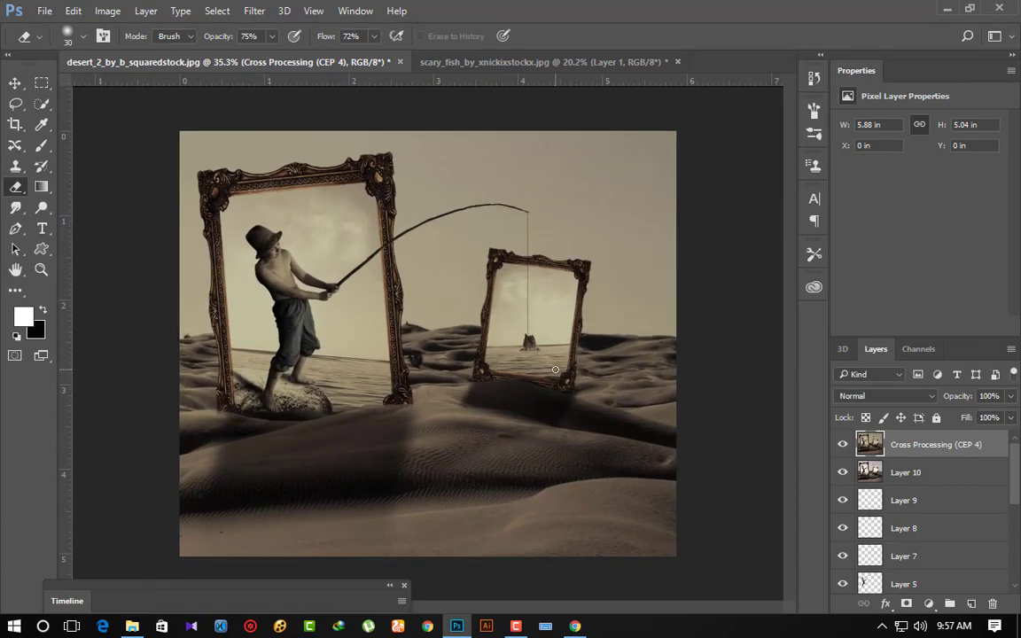
Brush the lower-right sand in Camera Raw and darken it: exposure -2.55, adjusted whites, lower highlights.
left_click(254, 11)
key("Escape")
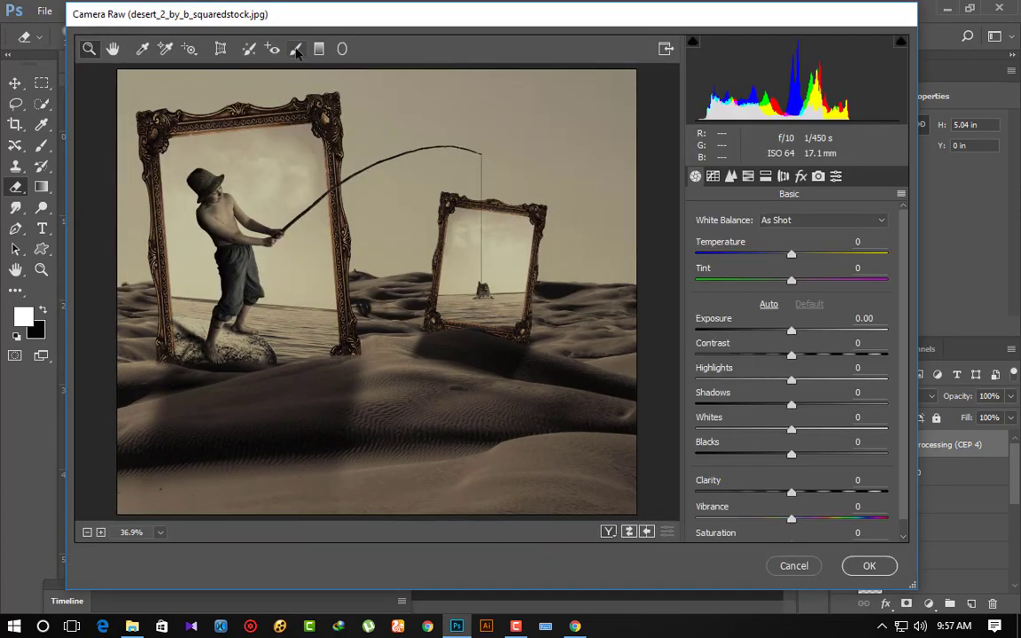
key("k")
mouse_move(561, 460)
left_mouse_down()
mouse_move(502, 469)
mouse_move(451, 509)
mouse_move(137, 533)
left_mouse_up()
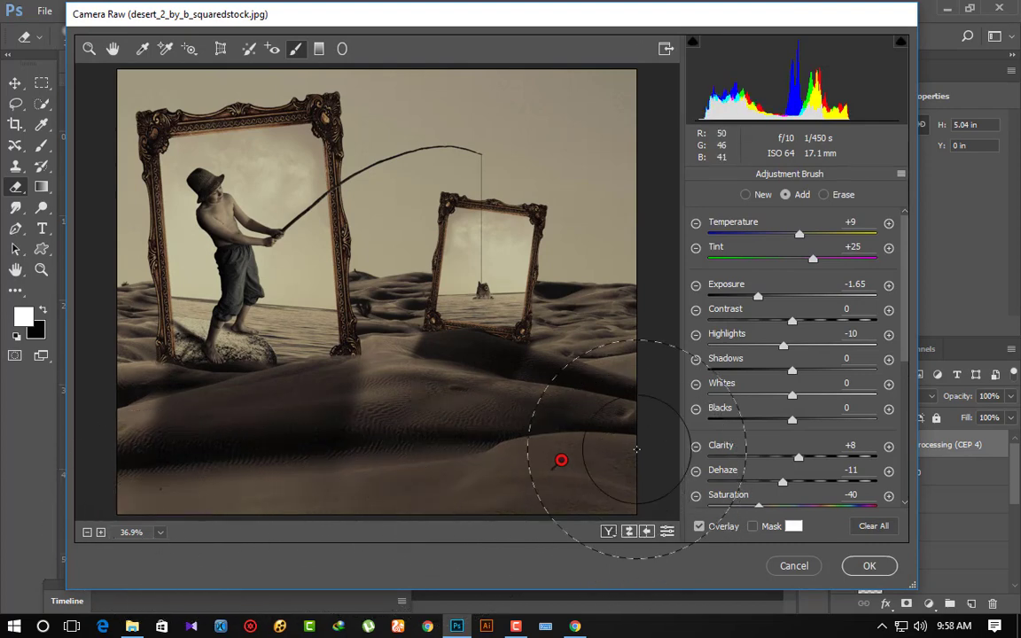
mouse_move(758, 296)
left_mouse_down()
mouse_move(824, 298)
mouse_move(729, 298)
left_mouse_up()
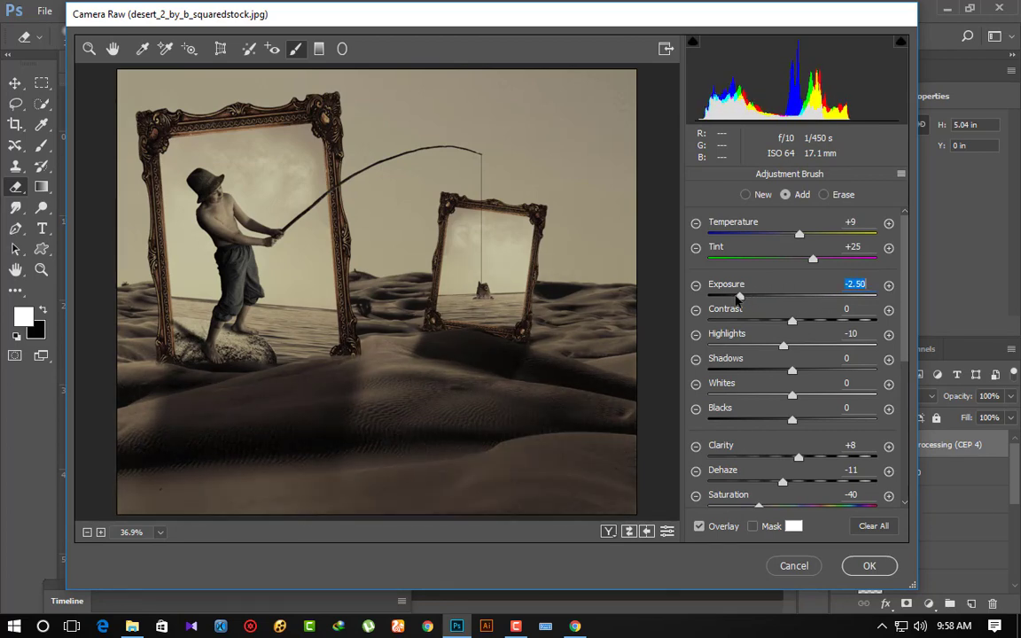
left_click_drag(728, 298, 739, 298)
mouse_move(792, 395)
left_mouse_down()
mouse_move(875, 395)
mouse_move(768, 397)
mouse_move(861, 396)
left_mouse_up()
left_click_drag(792, 371, 870, 373)
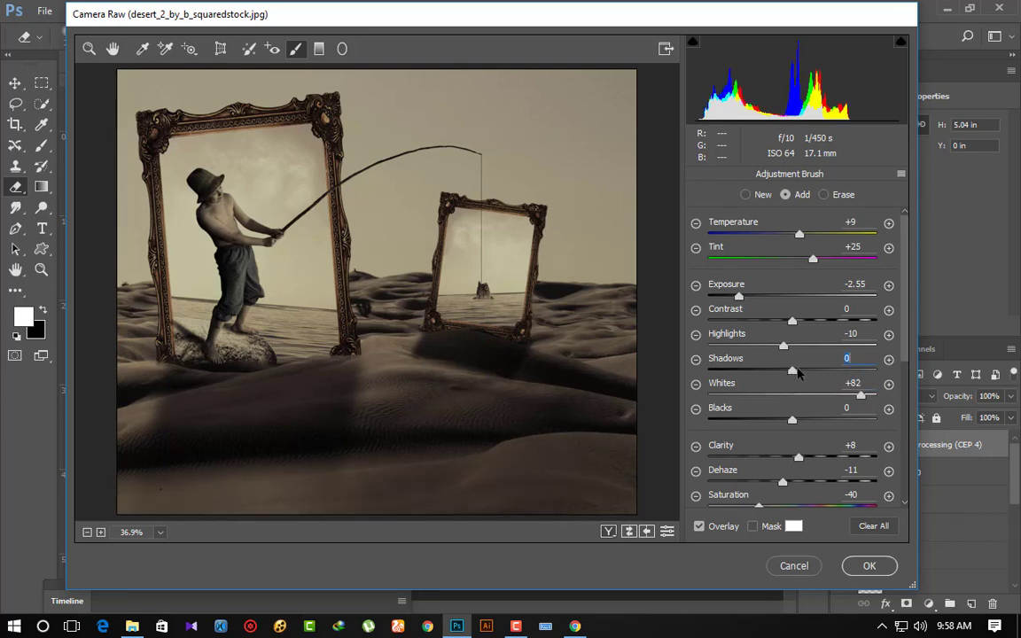
left_click_drag(784, 345, 792, 346)
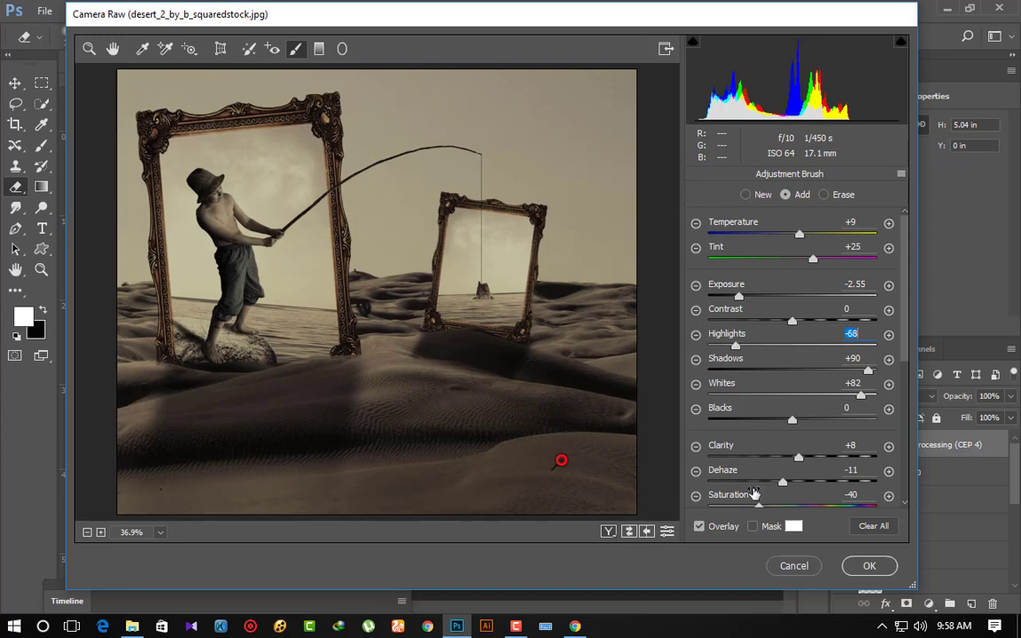
scroll(744, 497, "down", 4)
scroll(745, 496, "down", 1)
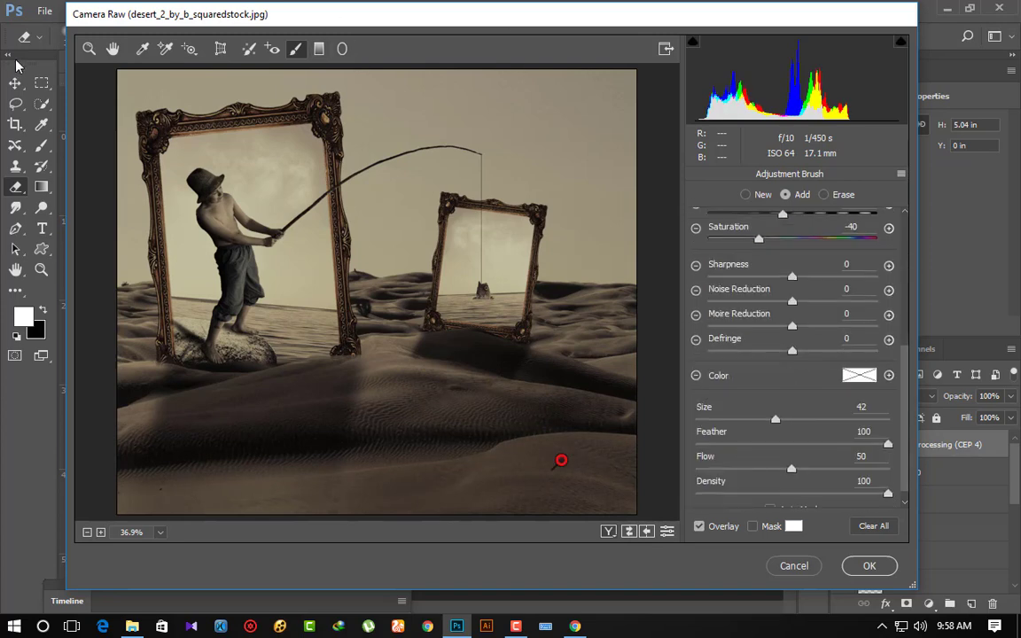
Raise the global exposure to +0.80 and apply the Camera Raw filter.
left_click(89, 49)
mouse_move(792, 332)
left_mouse_down()
mouse_move(816, 329)
mouse_move(805, 332)
left_mouse_up()
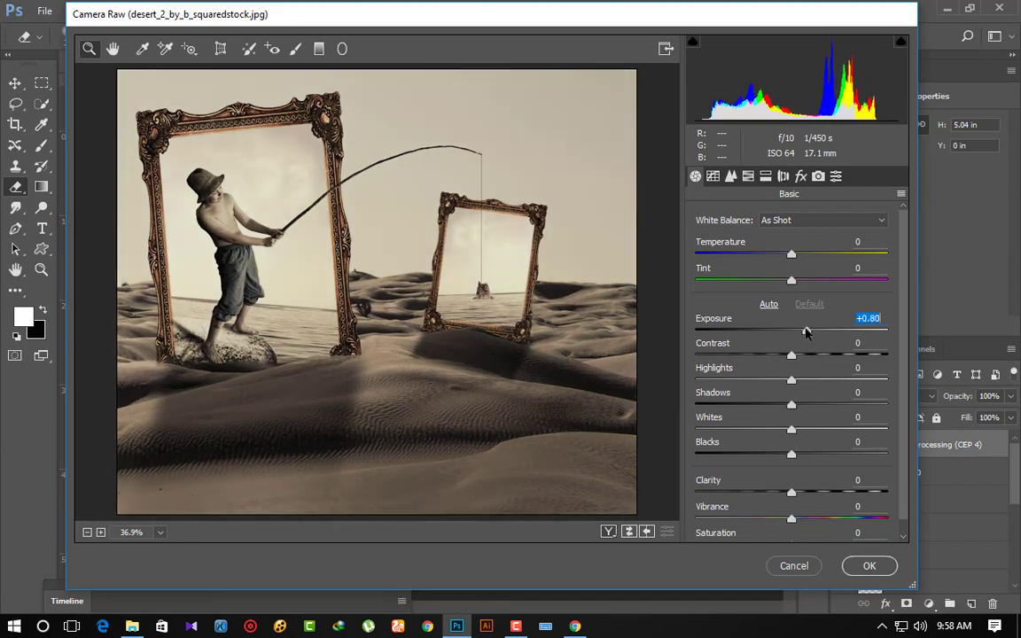
left_click(864, 566)
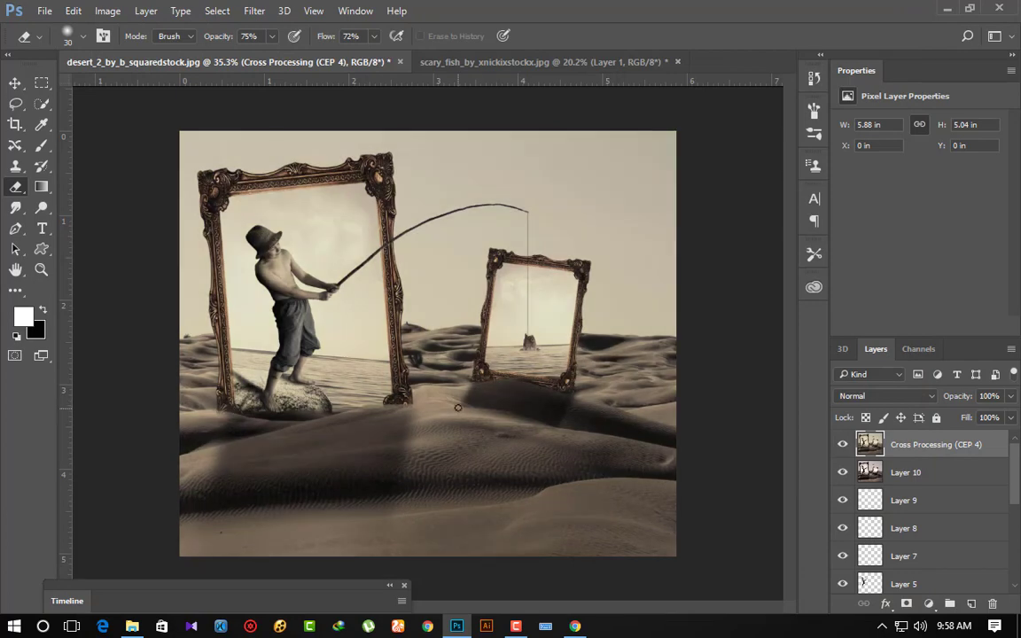
scroll(460, 410, "up", 2)
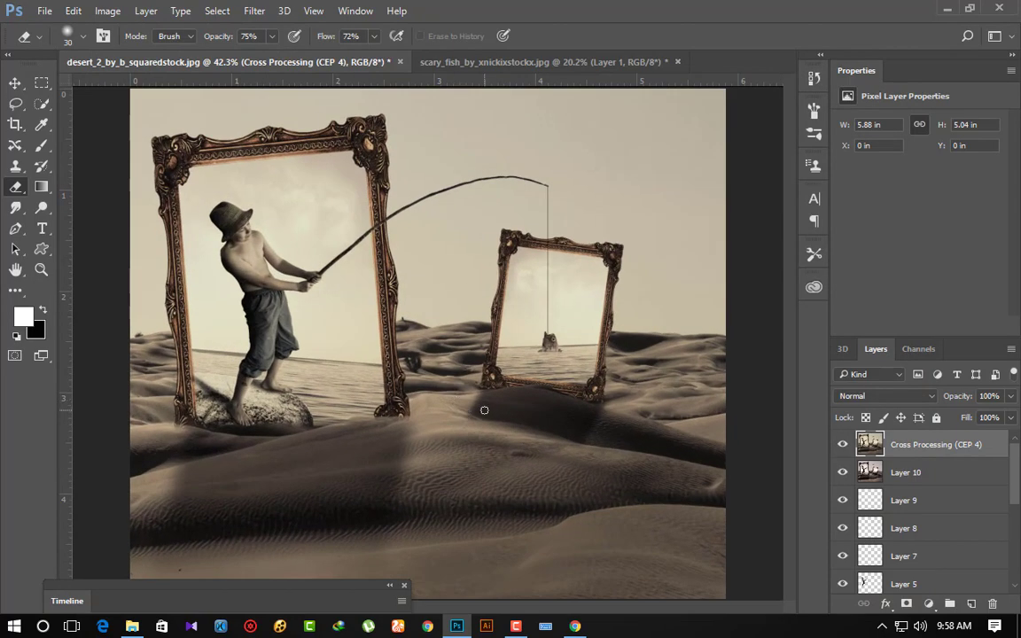